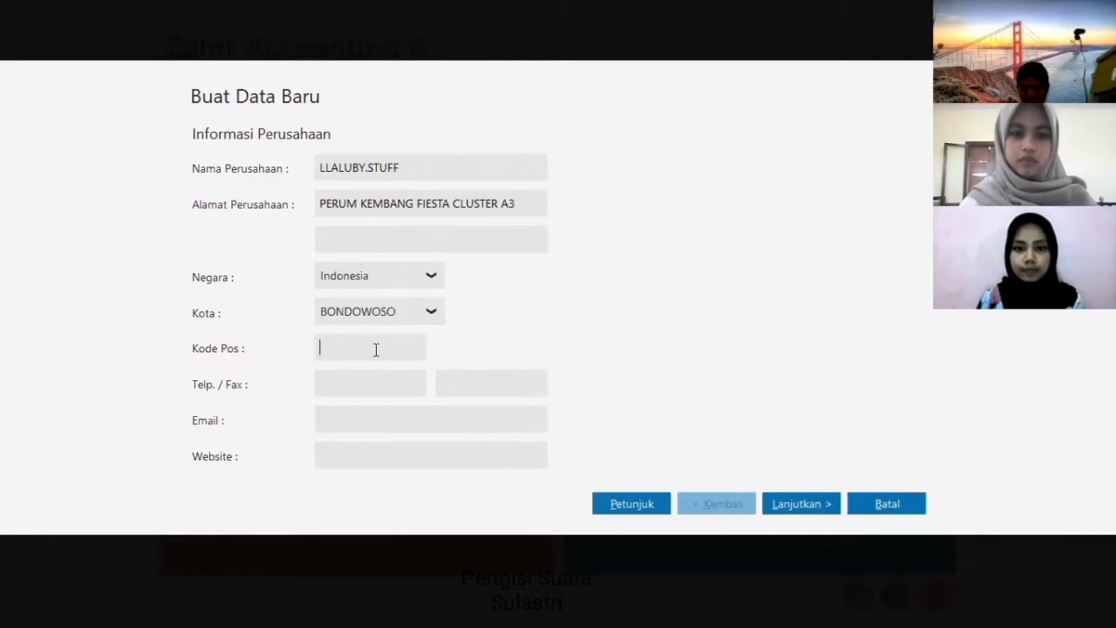
- Enter the company's postal code and phone number, then continue to the accounting period step
type("68219")
left_click(346, 387)
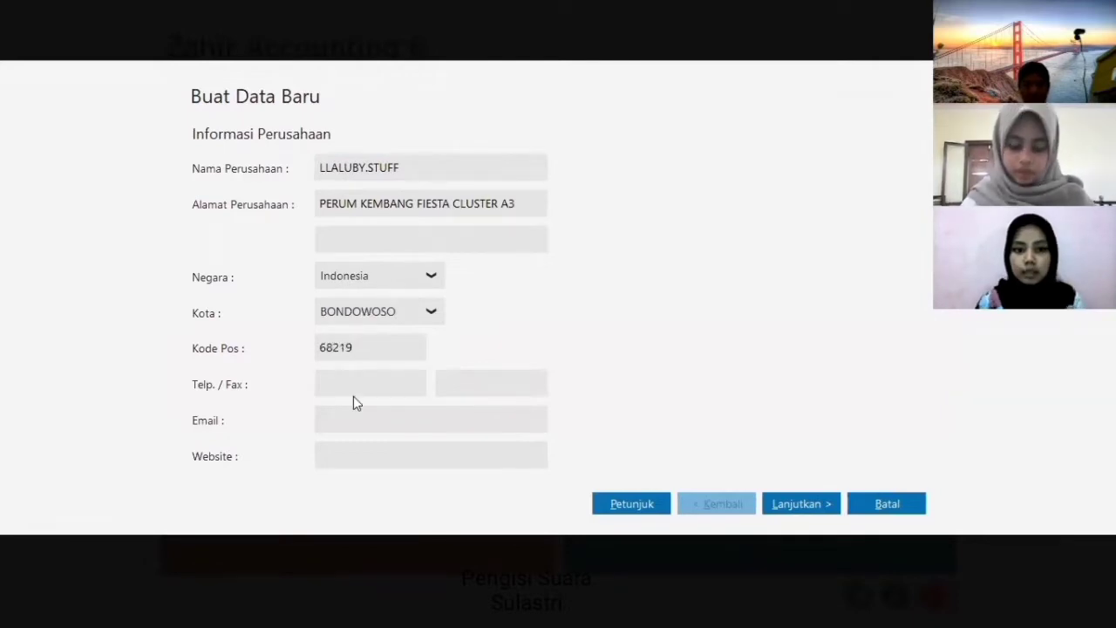
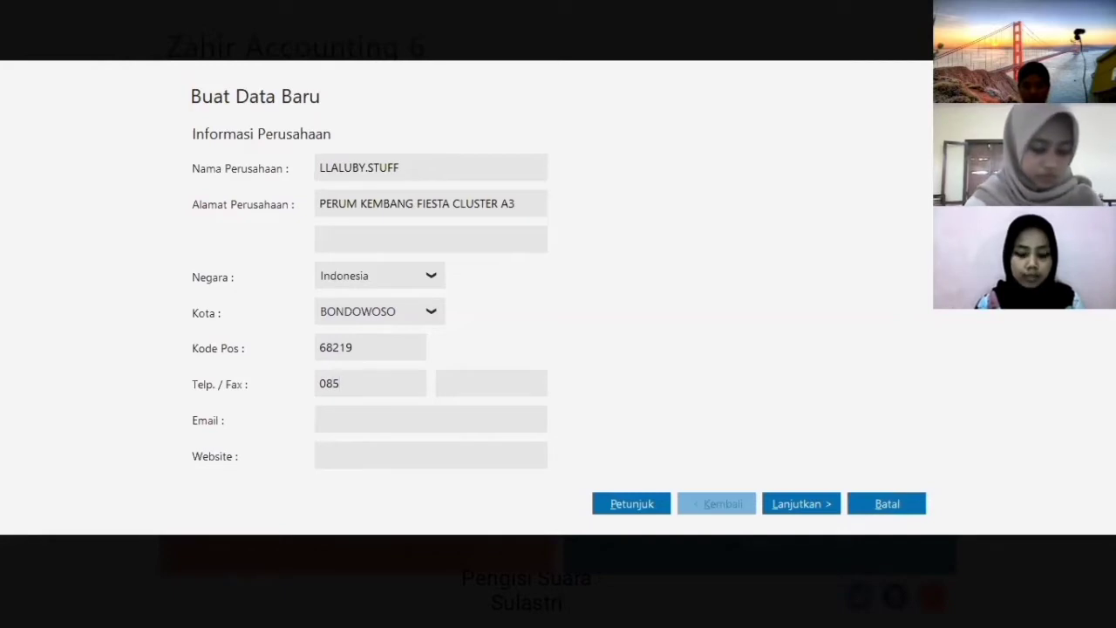
key("BackSpace")
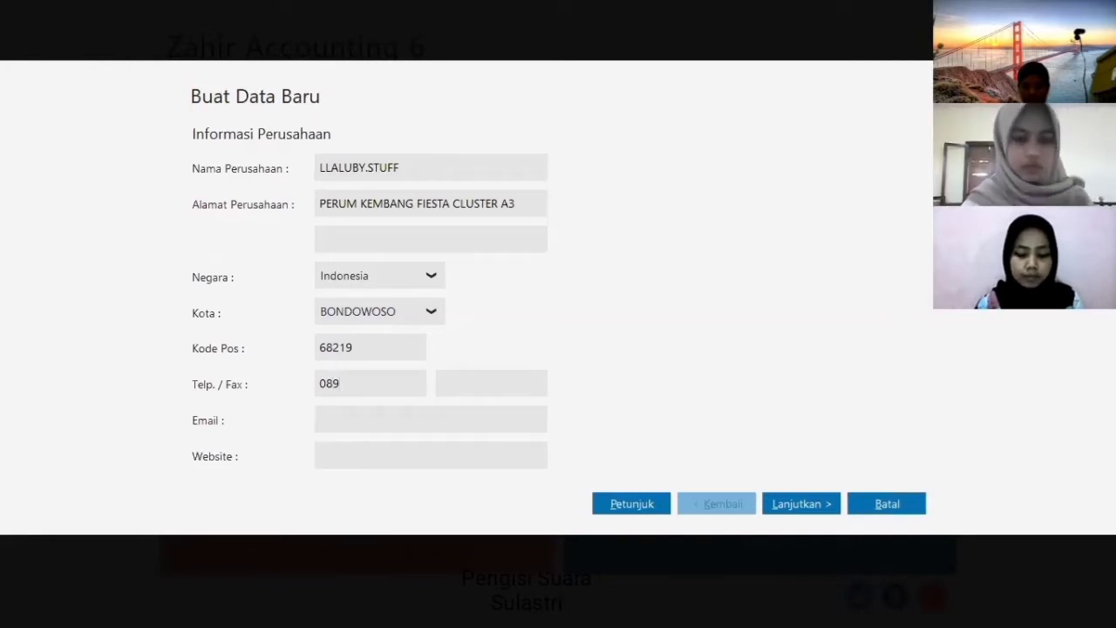
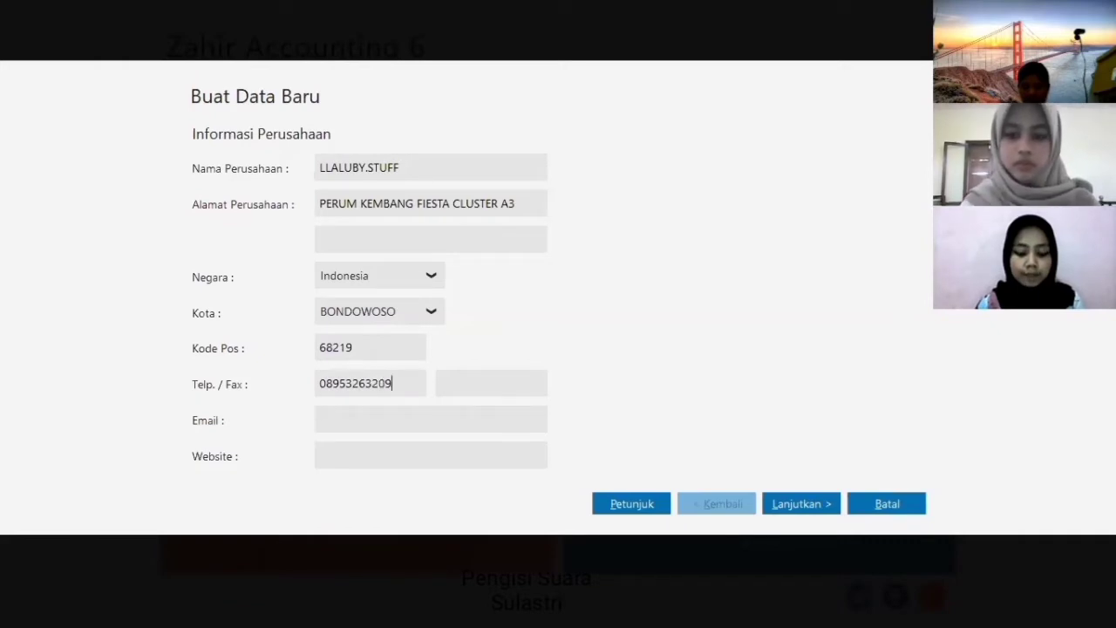
key("ctrl+a")
key("BackSpace")
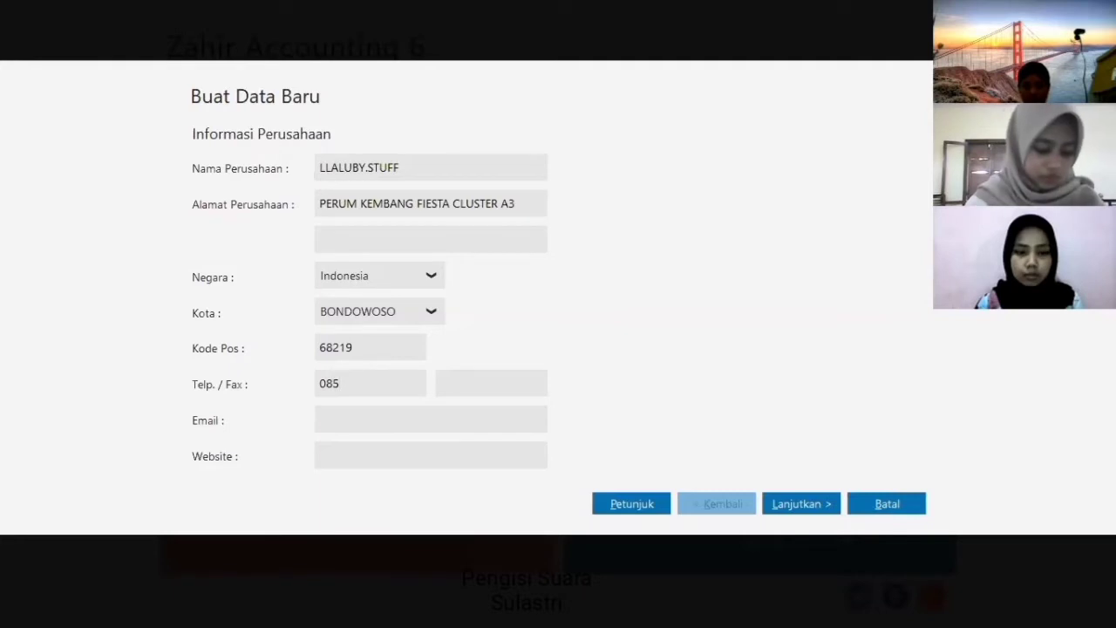
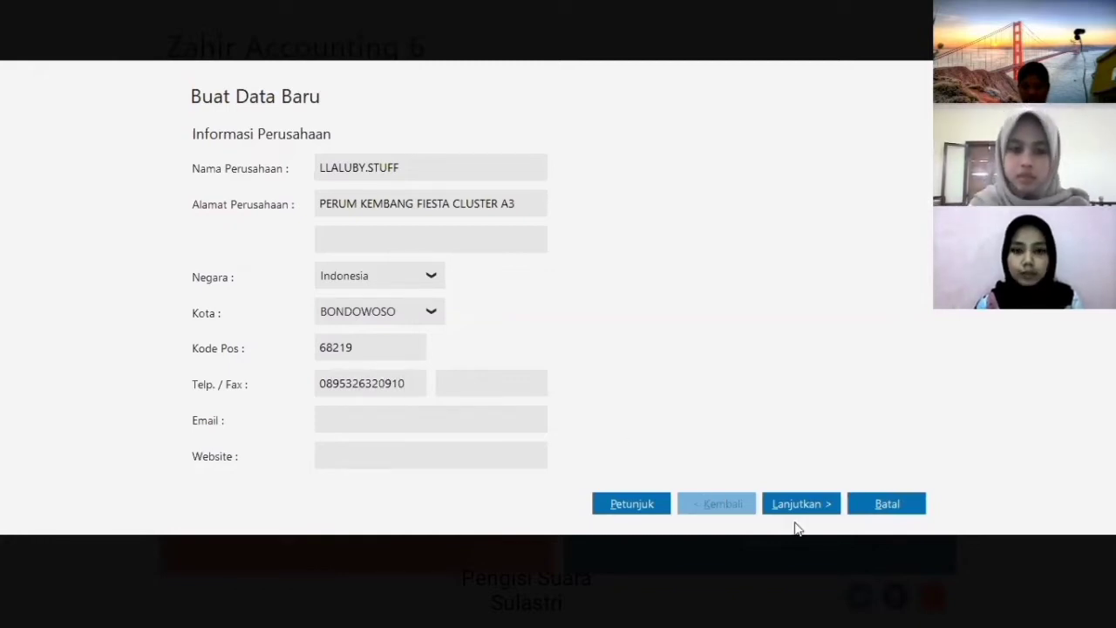
left_click(801, 503)
- Start the accounting period in September and create the database as a general trading business
left_click(423, 199)
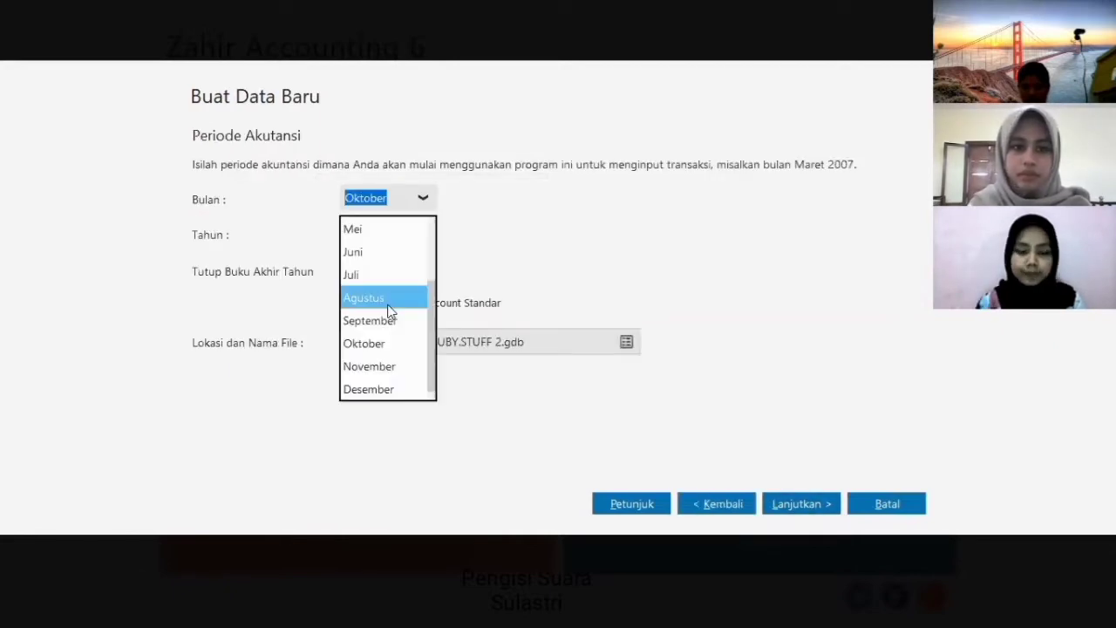
left_click(389, 320)
left_click(827, 505)
left_click(826, 505)
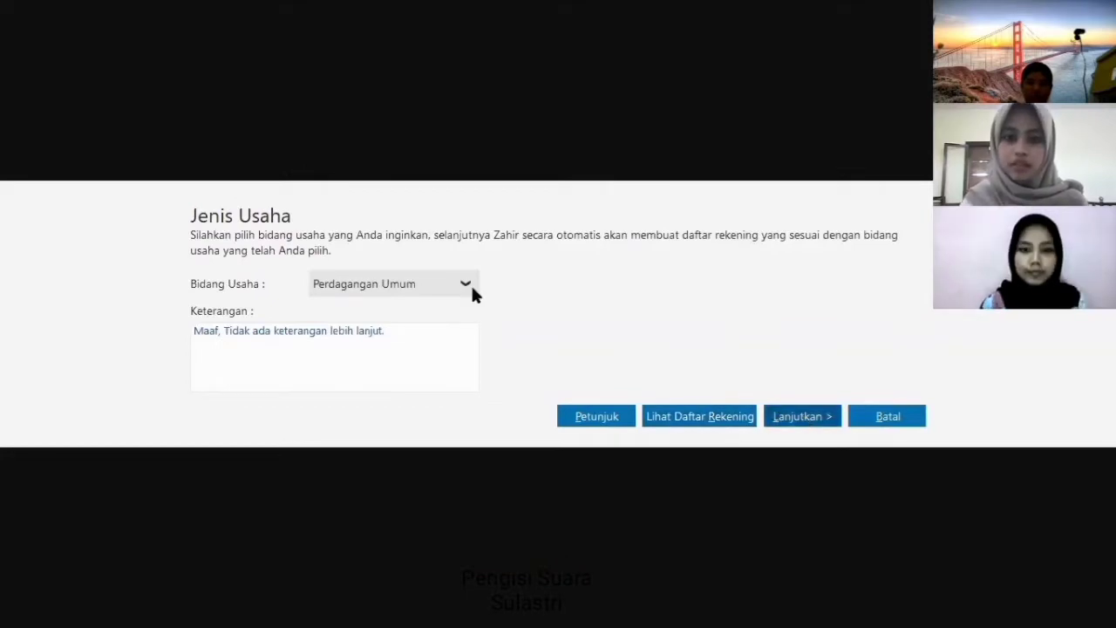
left_click(830, 422)
key("Return")
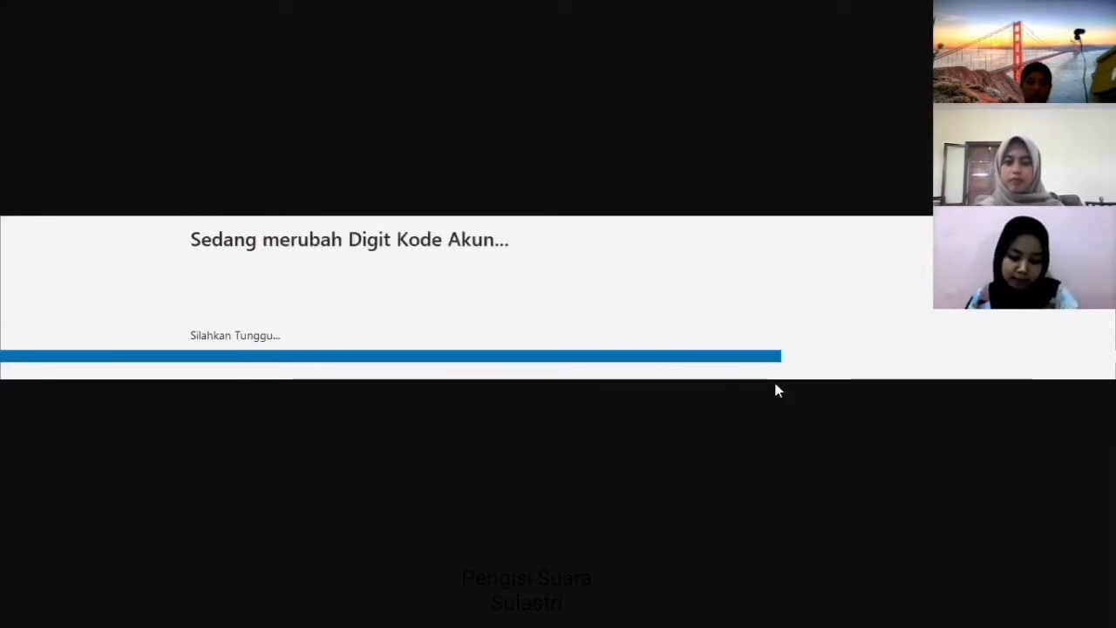
- Dismiss the password notice, accept the USD foreign currency settings, and finish the initial setup
left_click(872, 434)
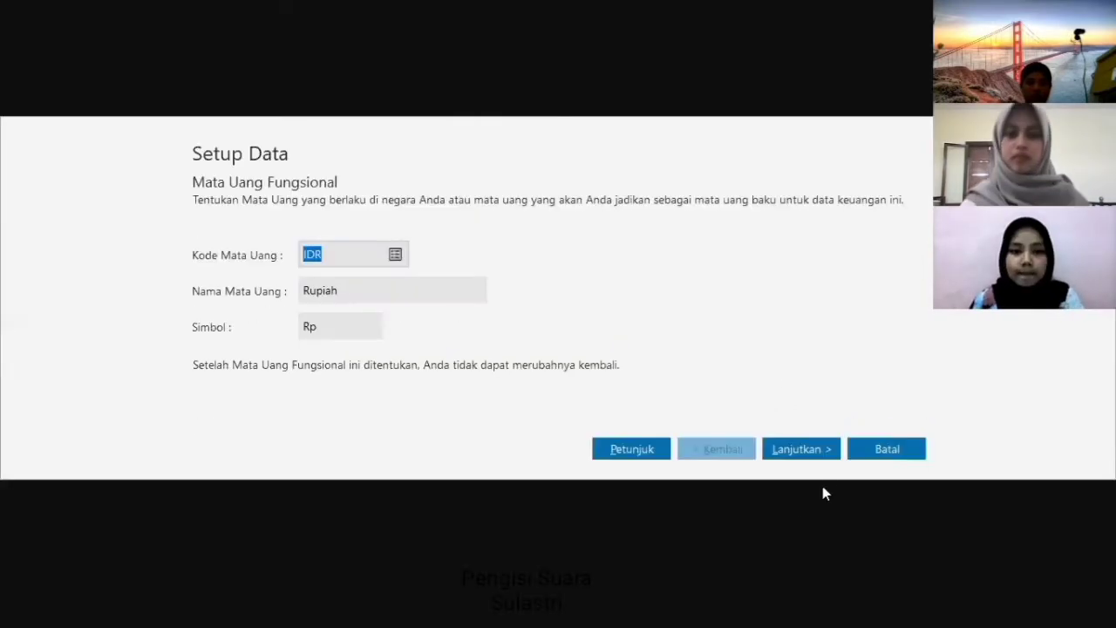
left_click(822, 450)
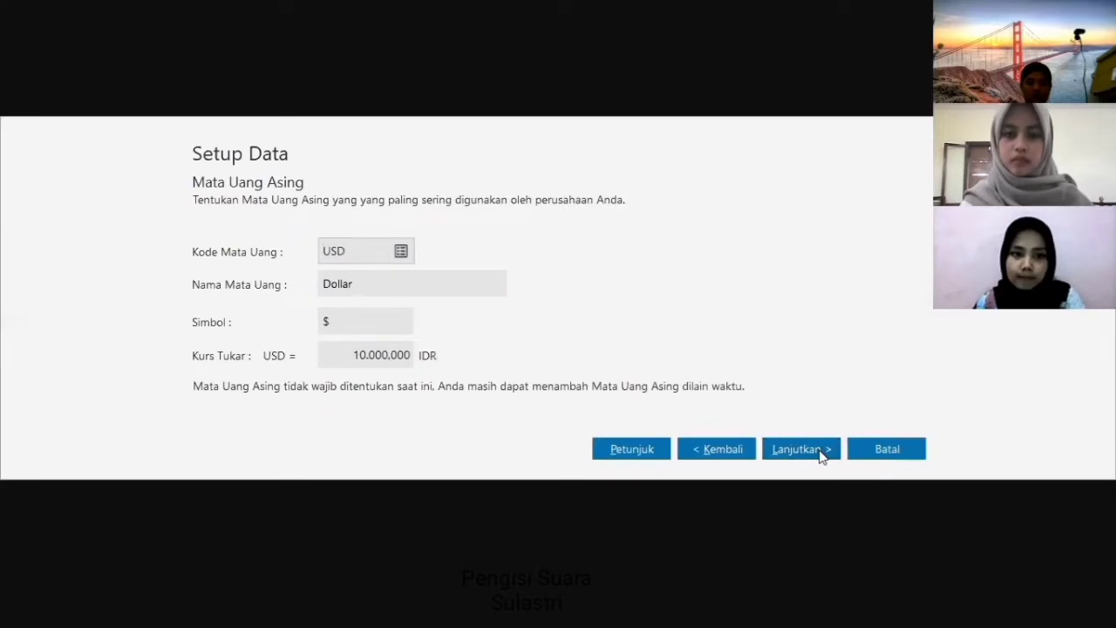
left_click(822, 450)
left_click(877, 459)
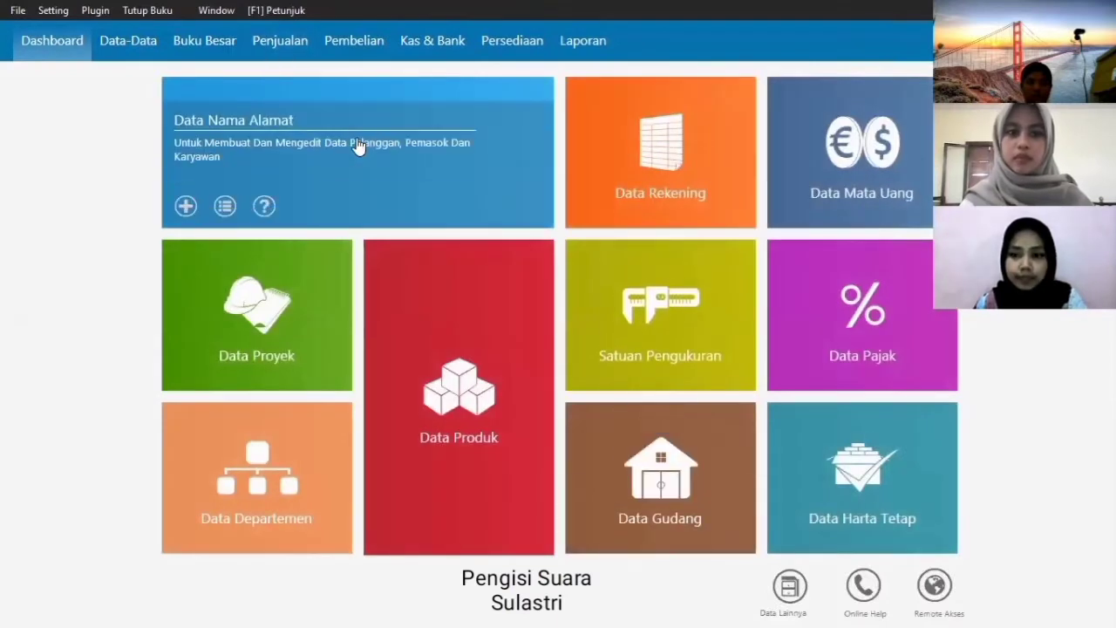
- Add SUPLIER to the name and address records as a personal vendor
left_click(357, 138)
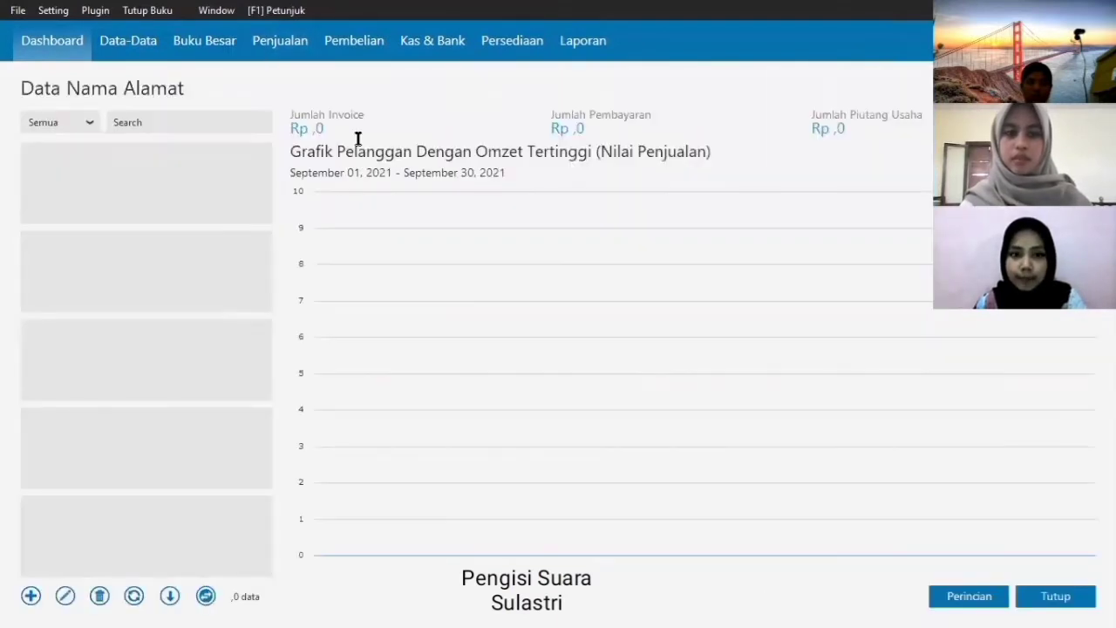
left_click(34, 597)
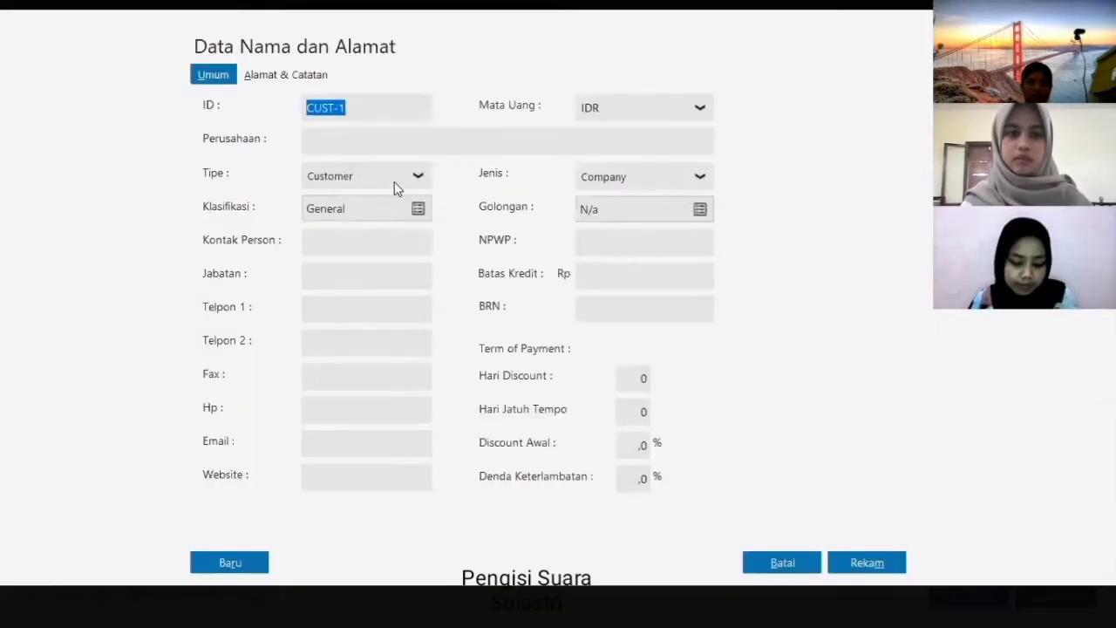
left_click(418, 178)
left_click(374, 228)
left_click(404, 147)
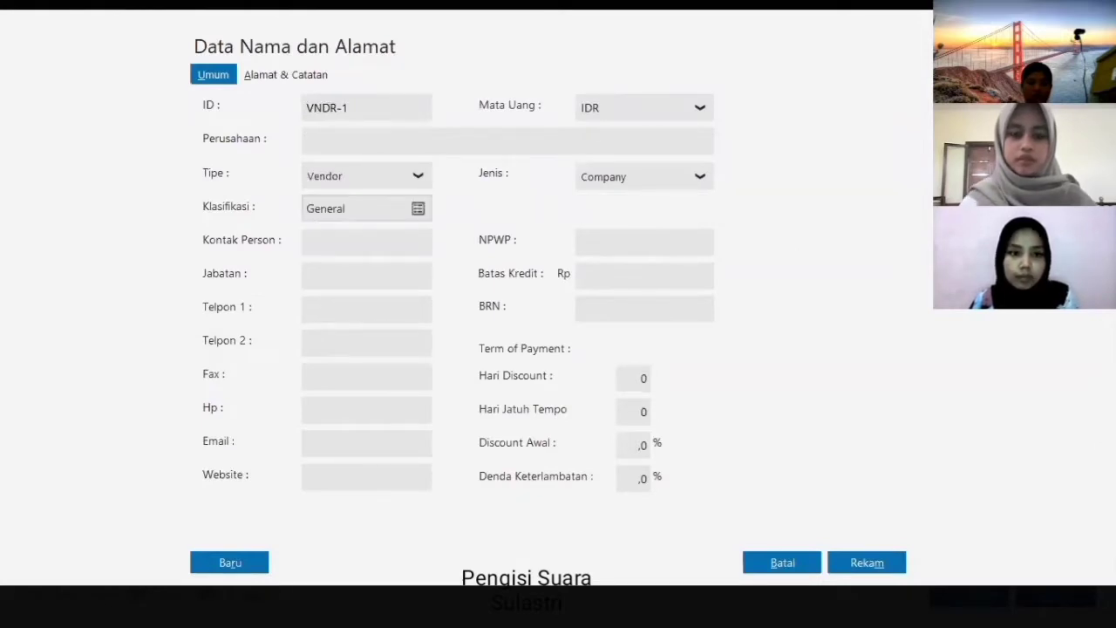
left_click(633, 181)
left_click(638, 232)
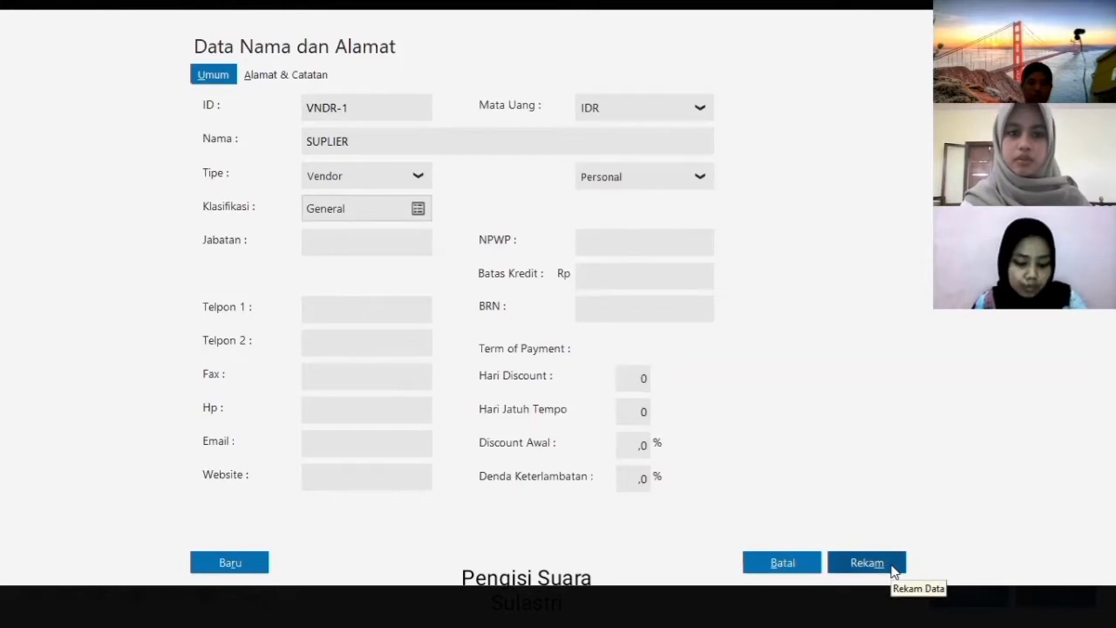
left_click(892, 571)
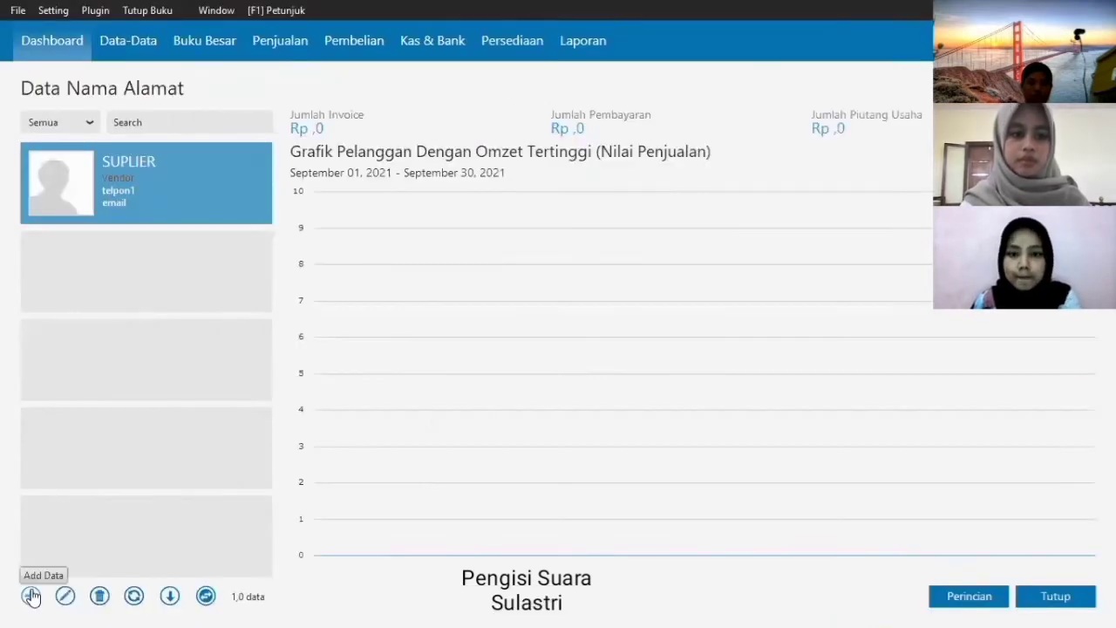
- Add CUST BONDOWOSO and CUST JEMBER as personal customers
left_click(34, 595)
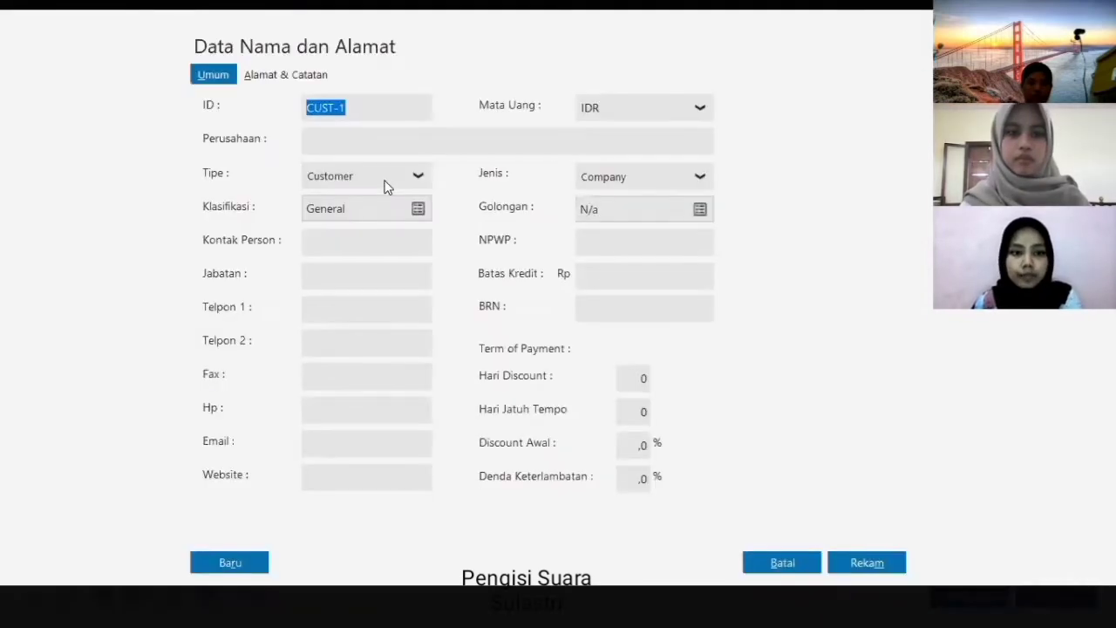
left_click(399, 144)
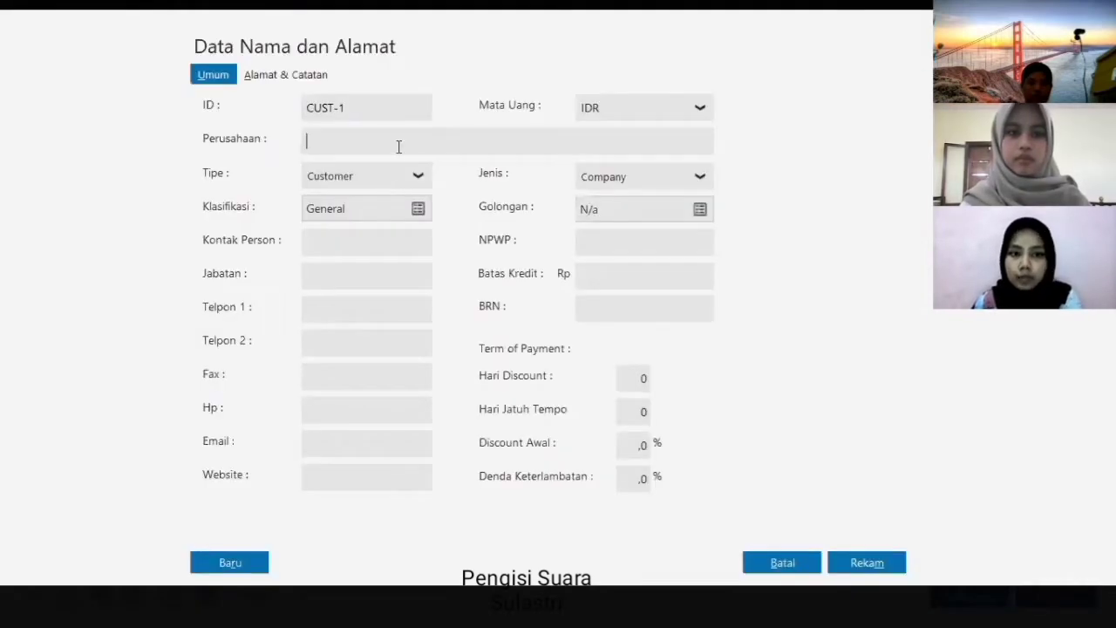
type("CUST BONDOWOSO")
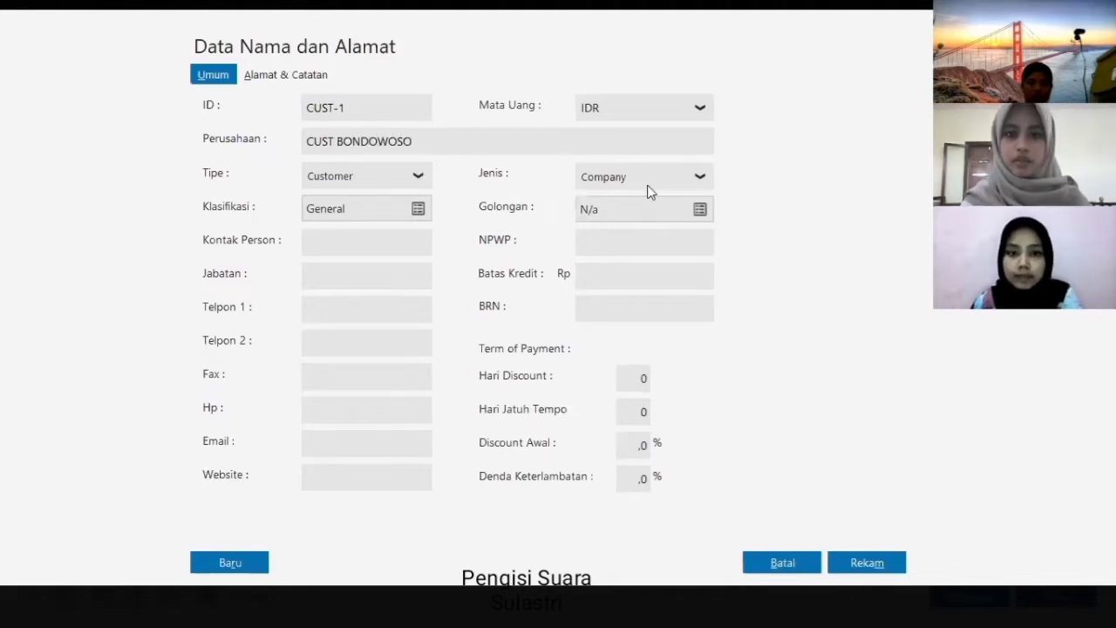
left_click(647, 186)
left_click(643, 231)
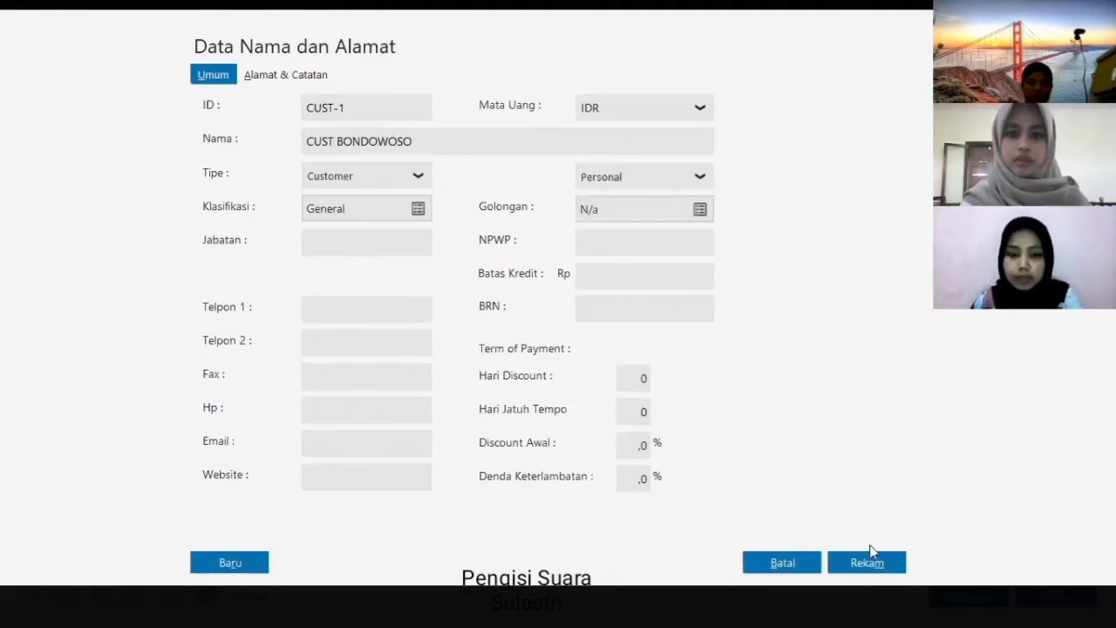
left_click(876, 563)
left_click(35, 593)
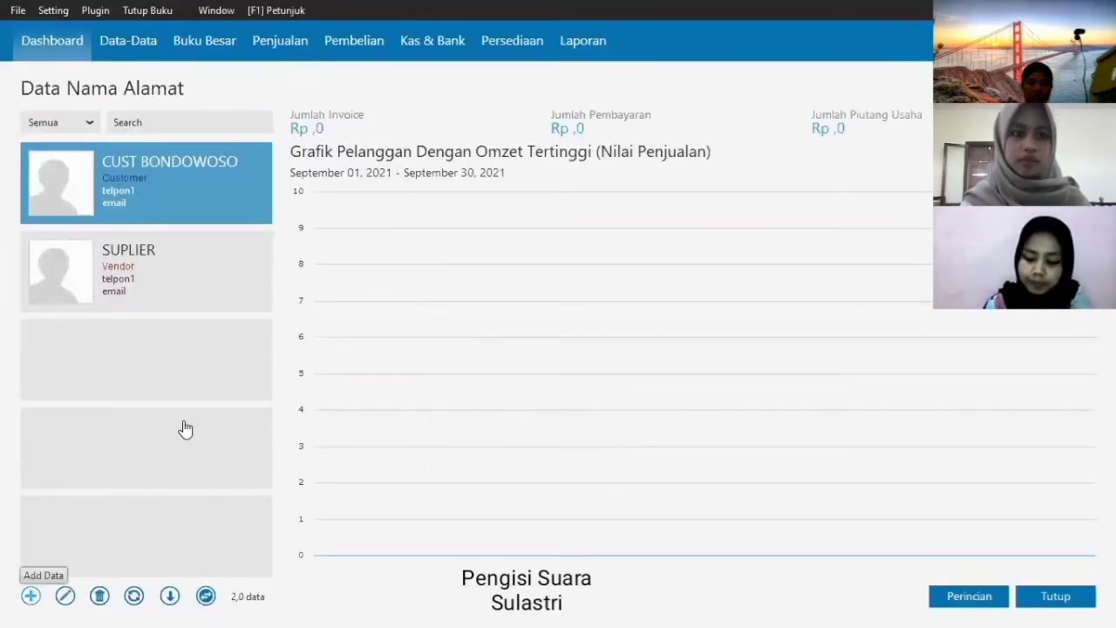
type("CUST JEMBER")
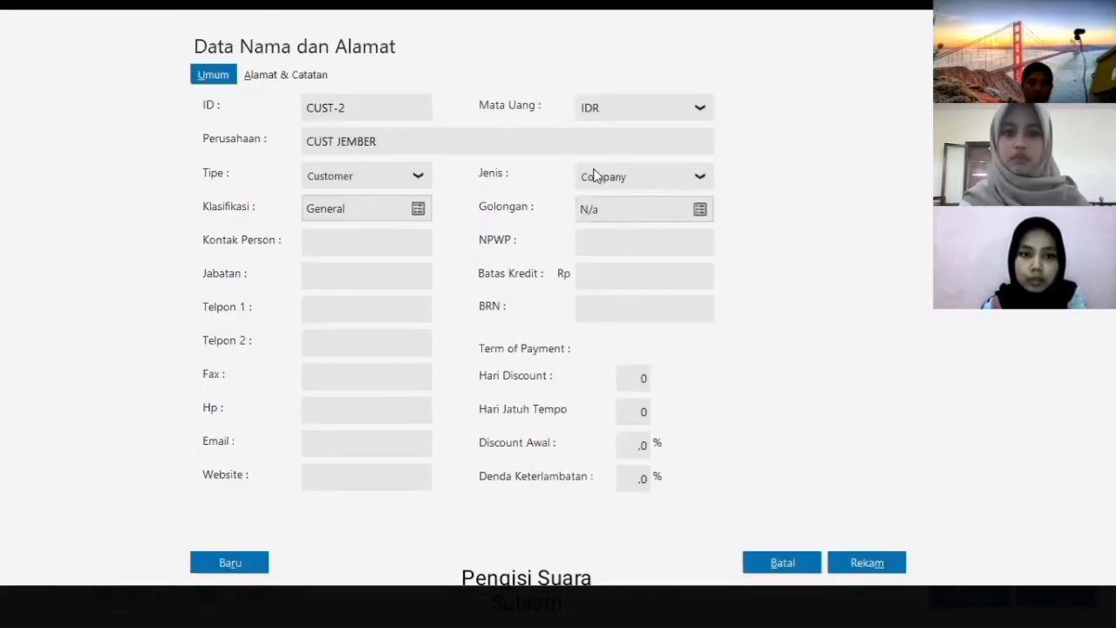
left_click(593, 175)
left_click(626, 234)
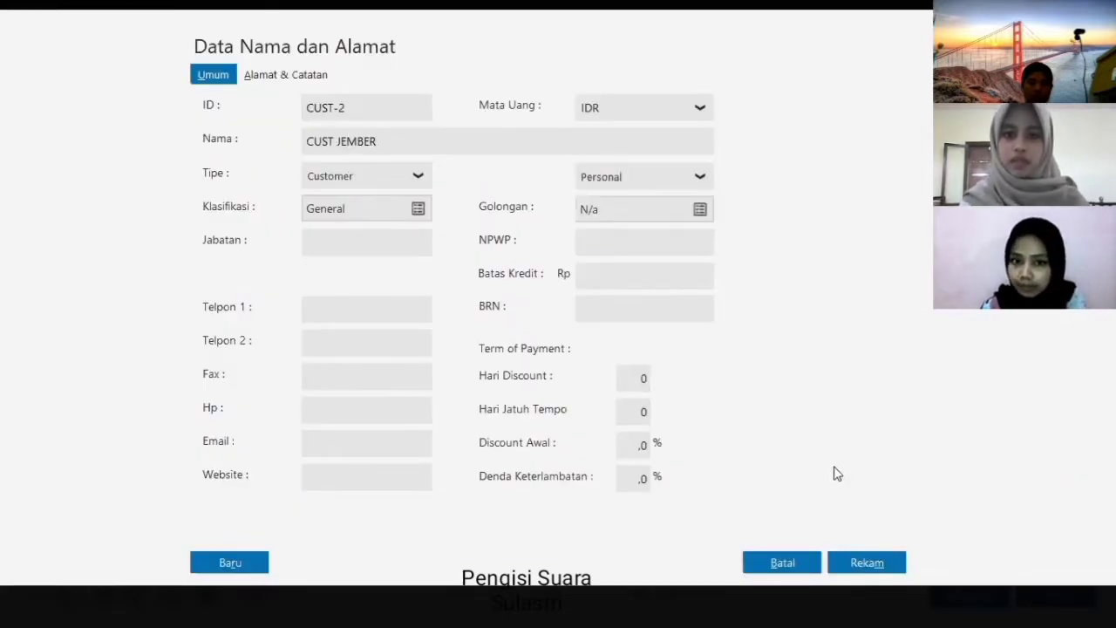
left_click(863, 564)
- Add CUST MALANG with type Personal and save the record
left_click(39, 601)
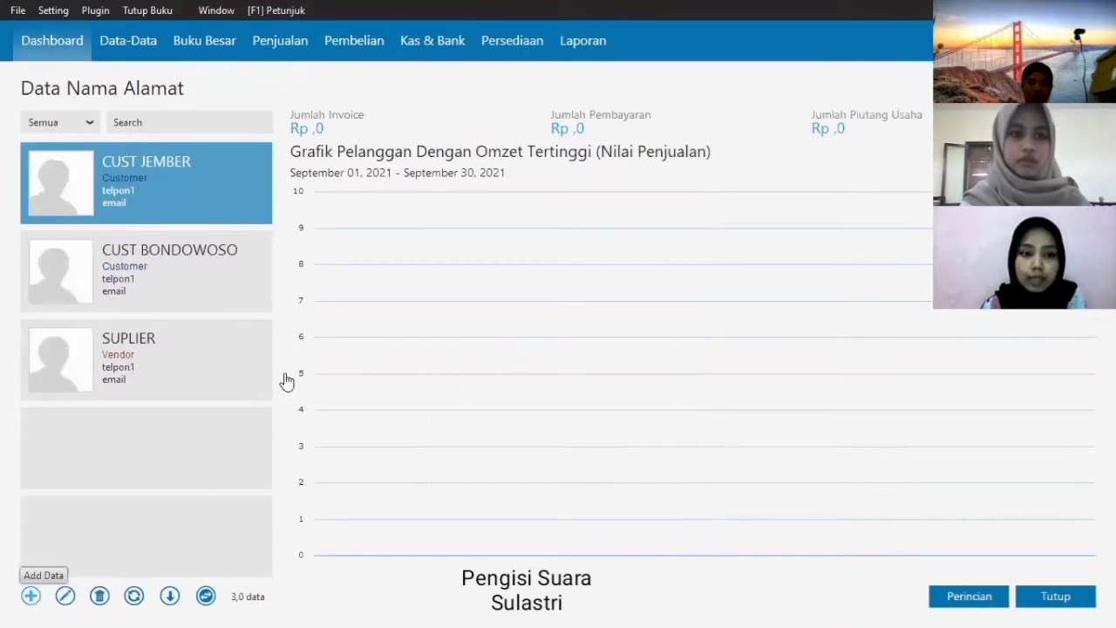
type("CUST MAL")
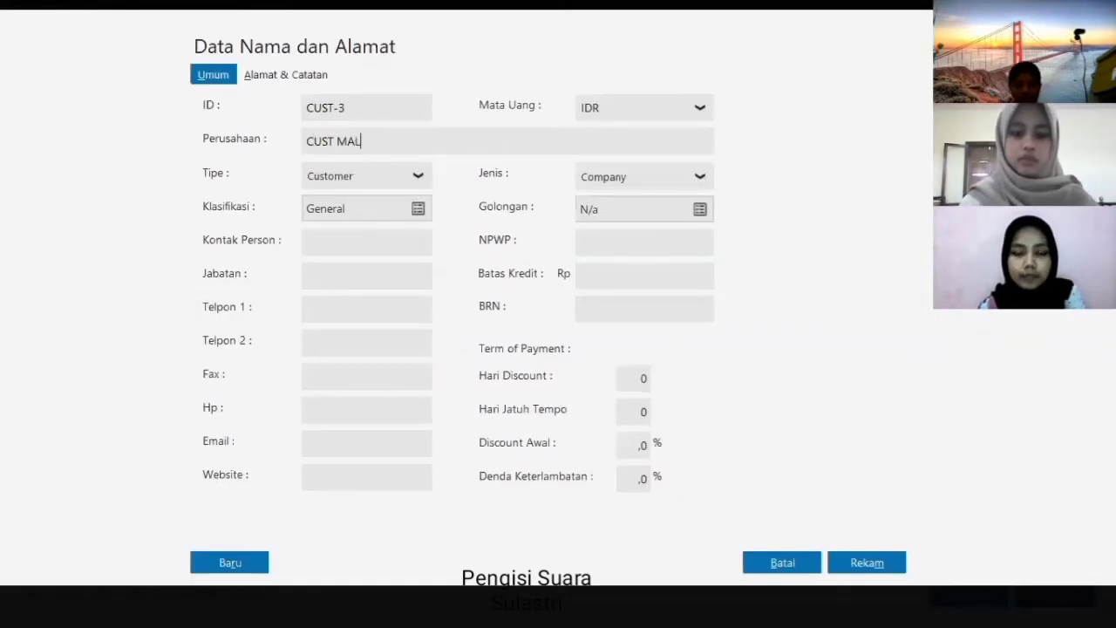
type("ANG")
left_click(662, 174)
left_click(630, 232)
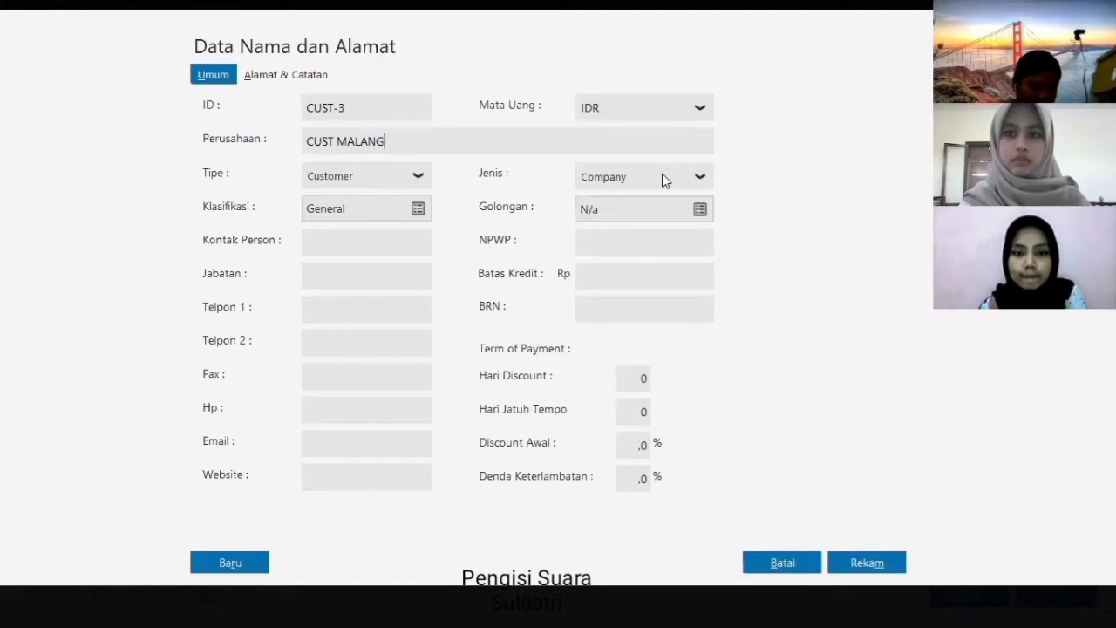
left_click(662, 177)
left_click(630, 231)
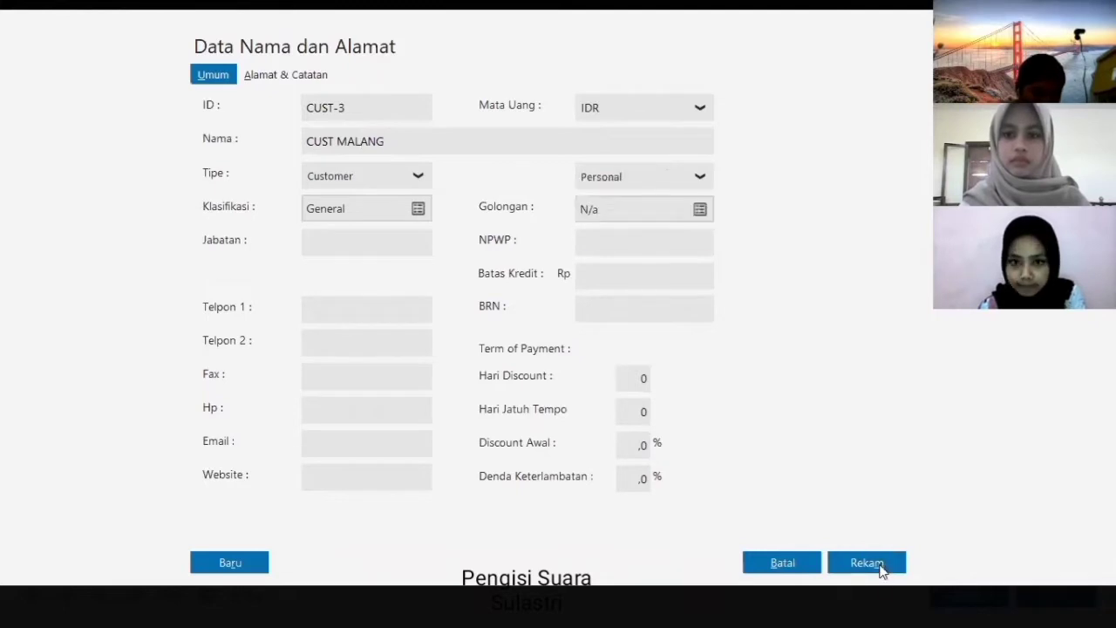
left_click(877, 565)
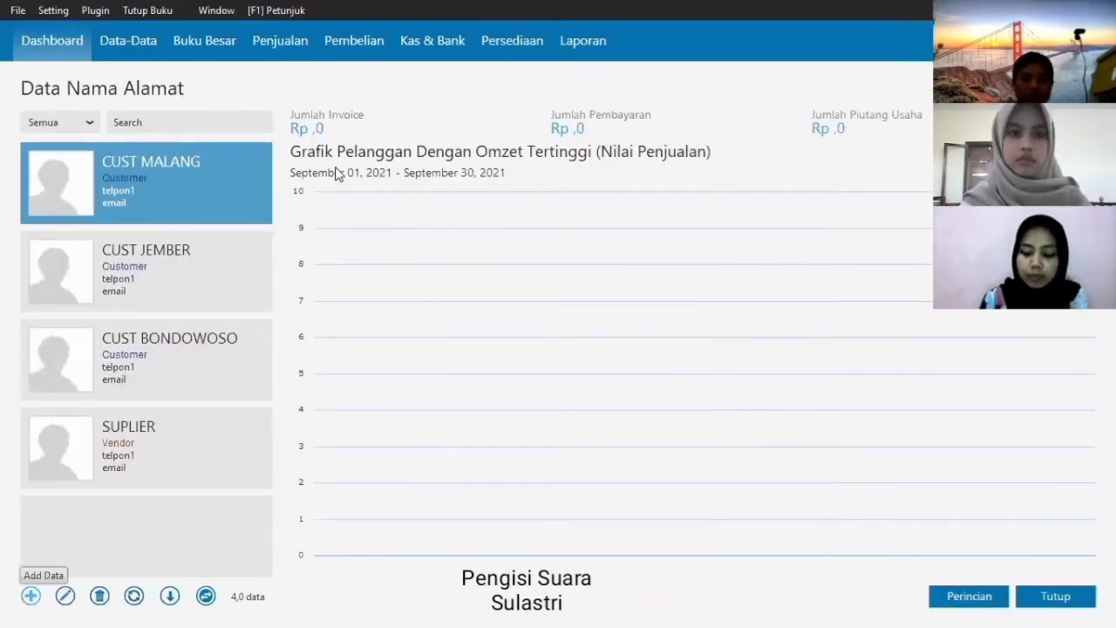
- Add CUST WRINGIN and CUST SIDOARJO as personal customers
type("CUST WRINGIN")
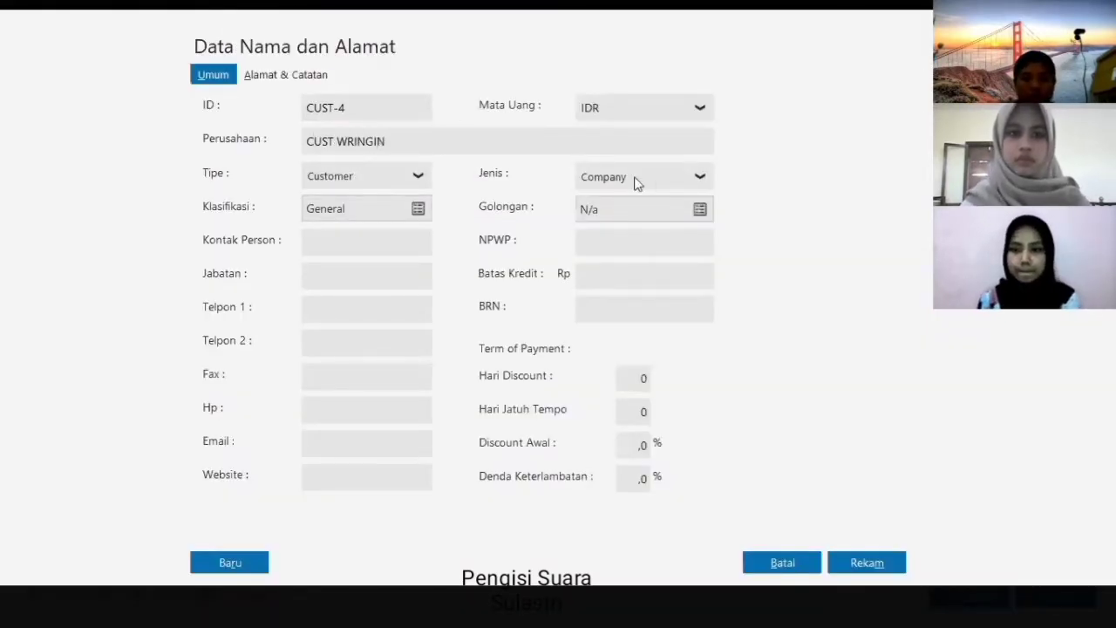
left_click(636, 178)
left_click(624, 232)
left_click(875, 564)
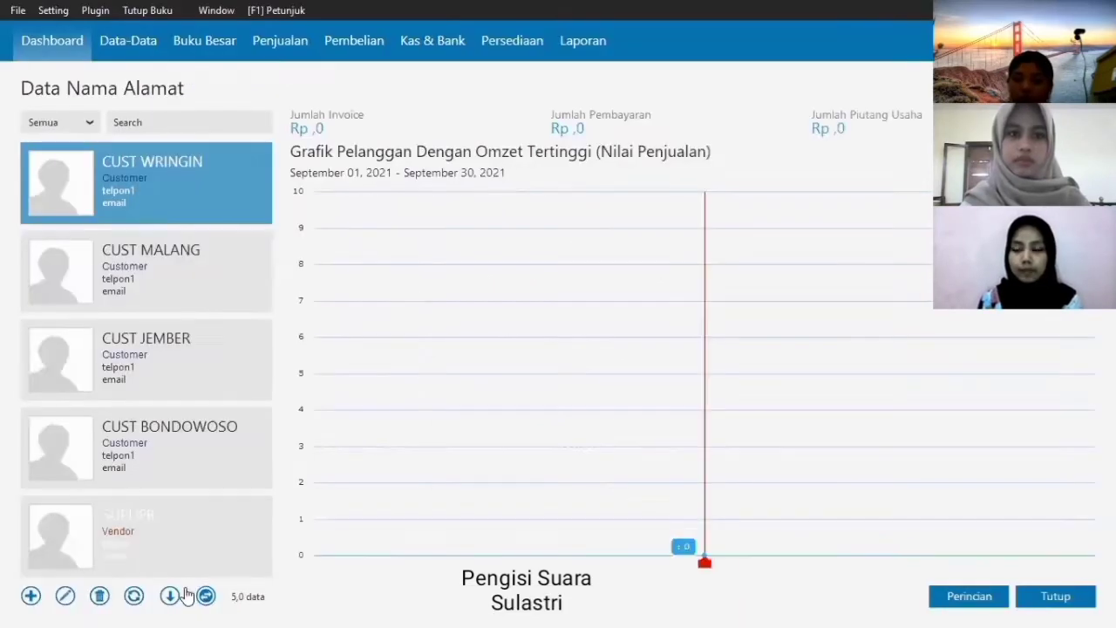
left_click(30, 596)
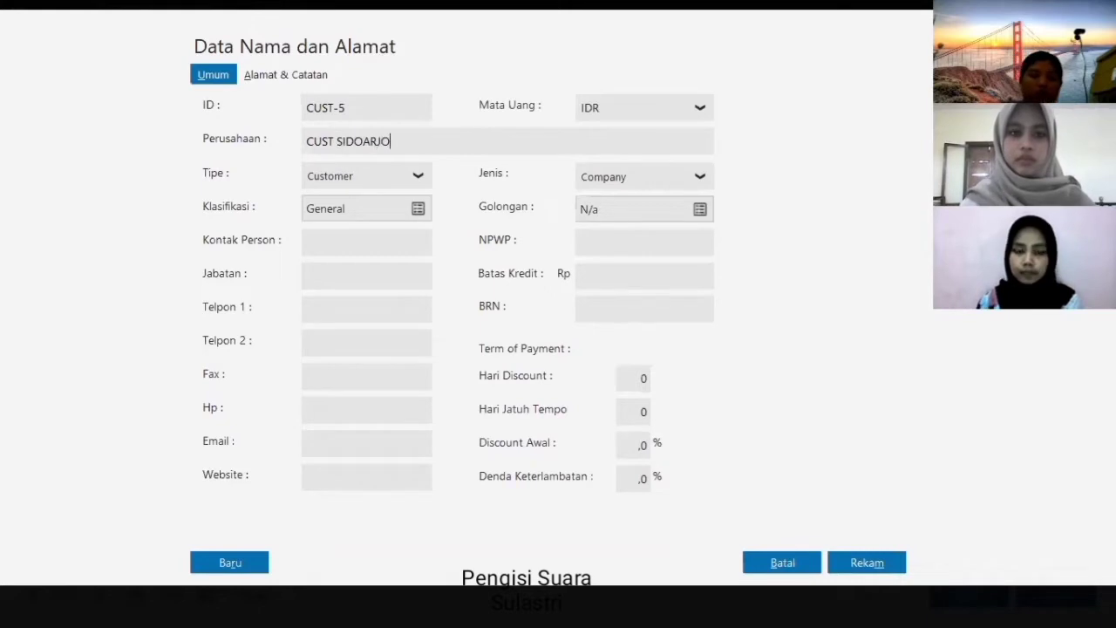
left_click(673, 178)
left_click(635, 234)
left_click(869, 562)
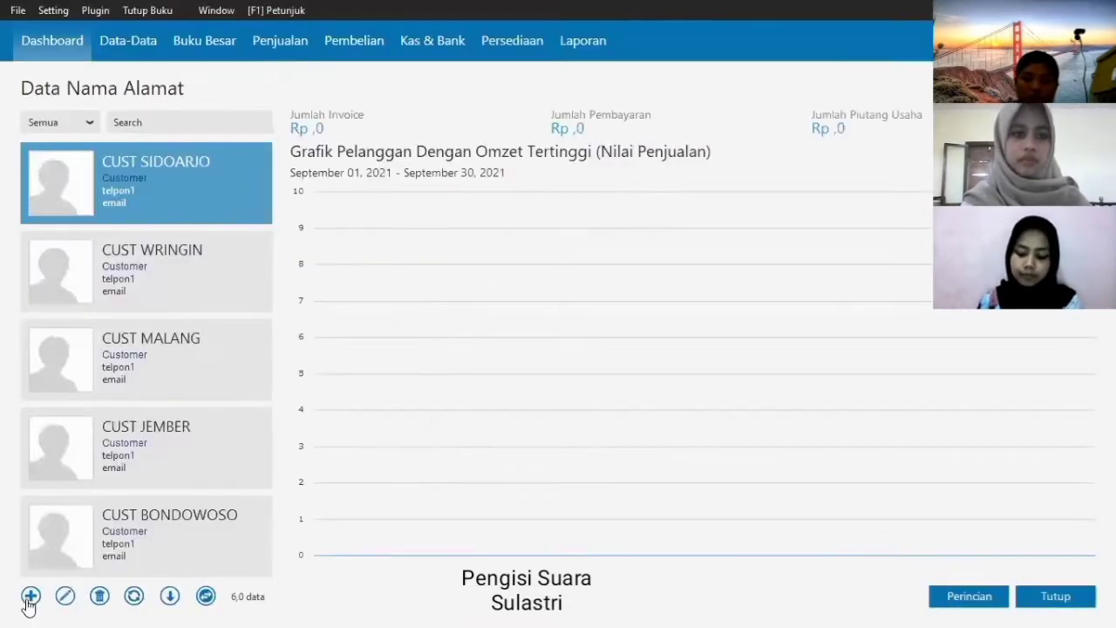
- Add CUST SITUBONDO and CUST MADURA as personal customers, then close the customer list
left_click(29, 600)
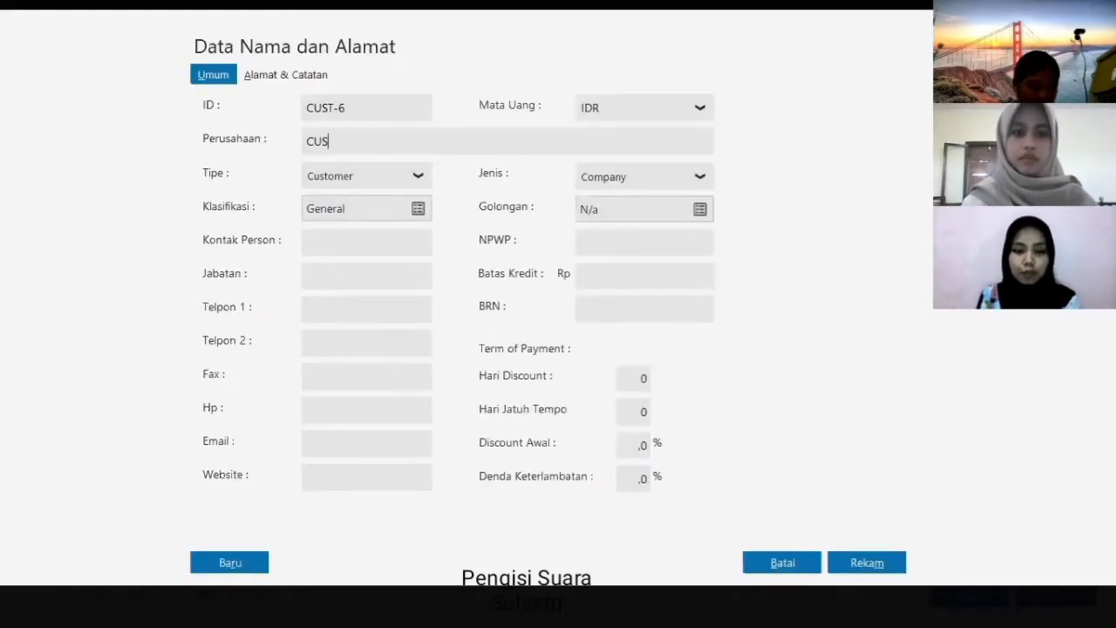
type("CUST SITUBONDO")
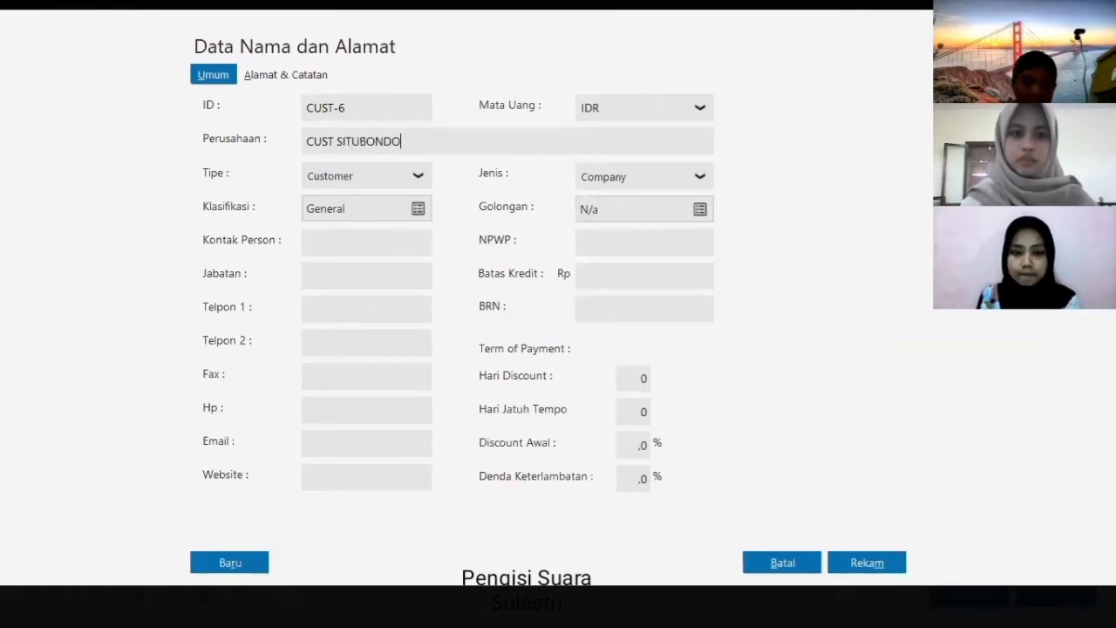
left_click(610, 184)
left_click(636, 231)
left_click(867, 562)
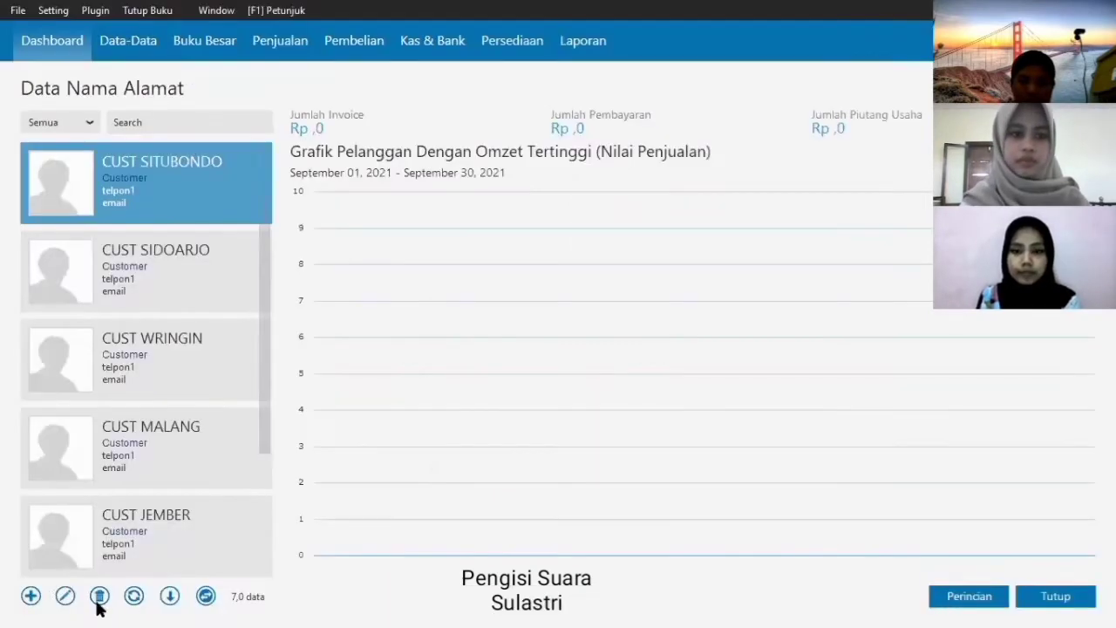
left_click(40, 596)
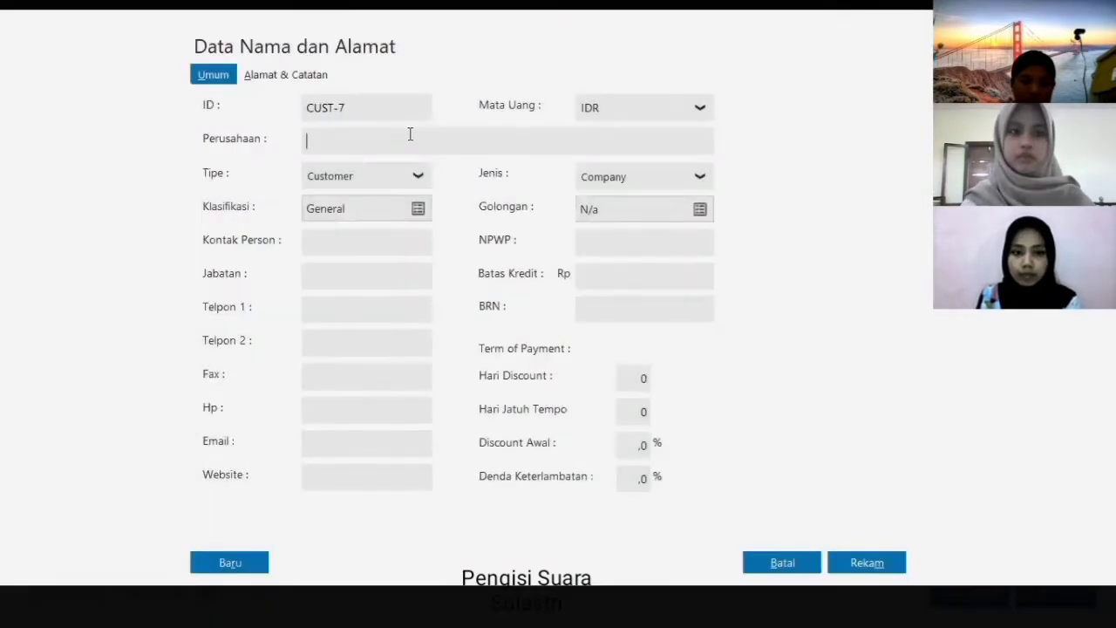
type("CUST MADURA")
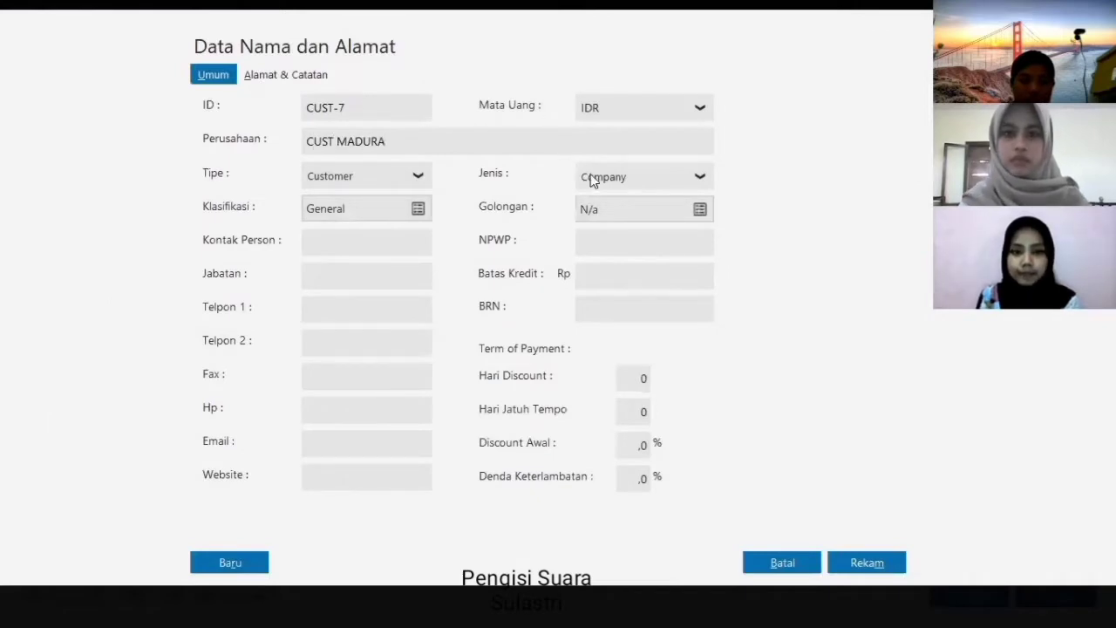
left_click(591, 180)
left_click(614, 232)
left_click(848, 563)
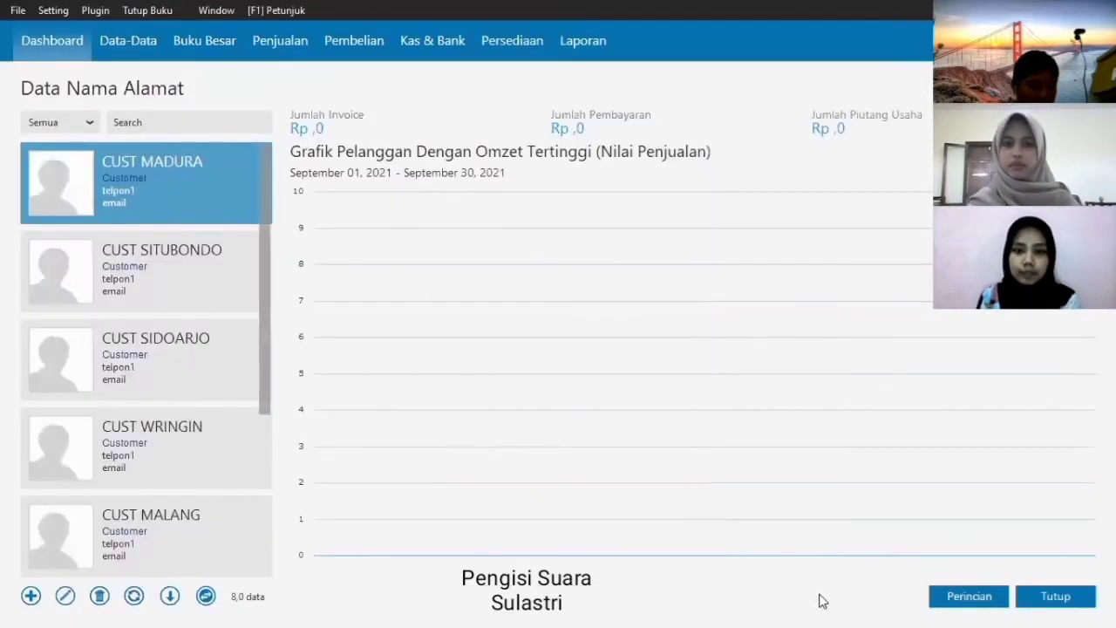
left_click(1053, 596)
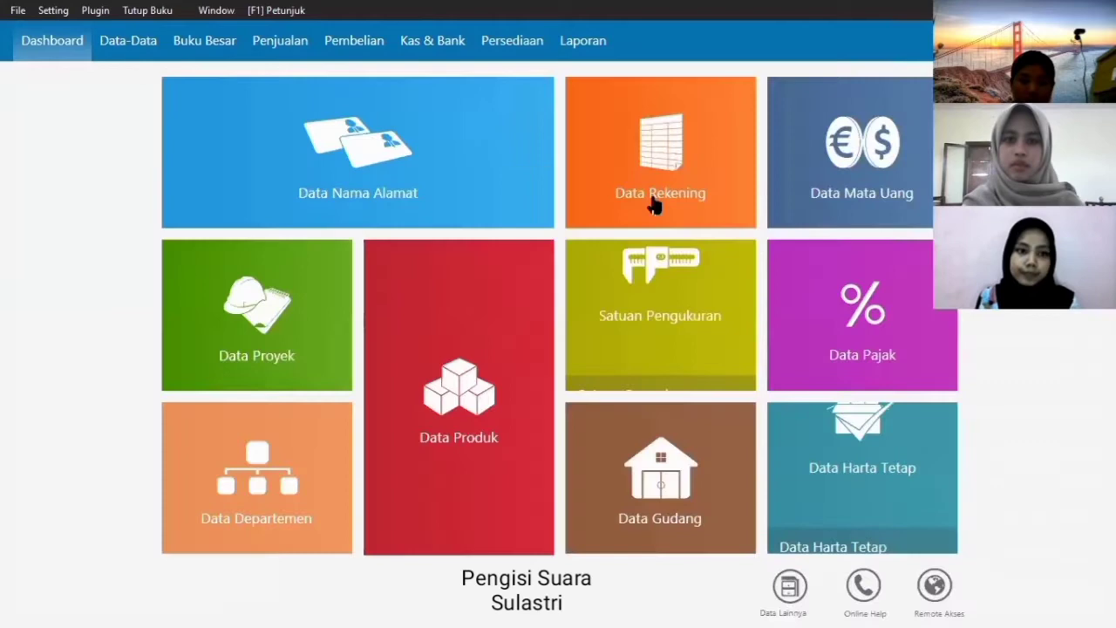
- Delete the Kas Kecil account and list only the Harta accounts
left_click(650, 144)
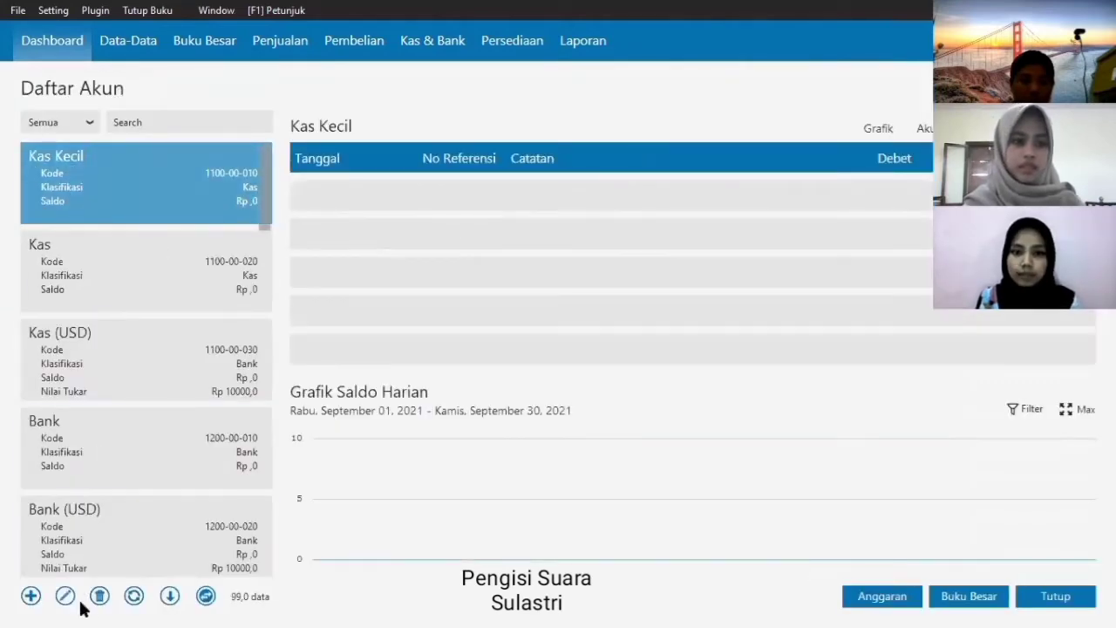
left_click(99, 597)
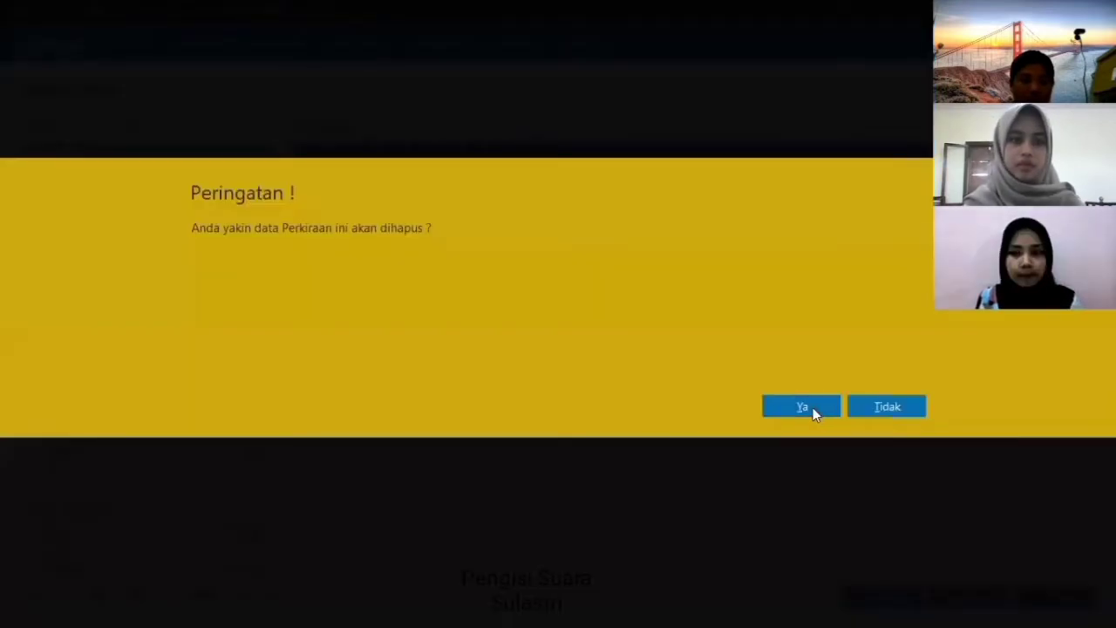
left_click(813, 407)
left_click(88, 123)
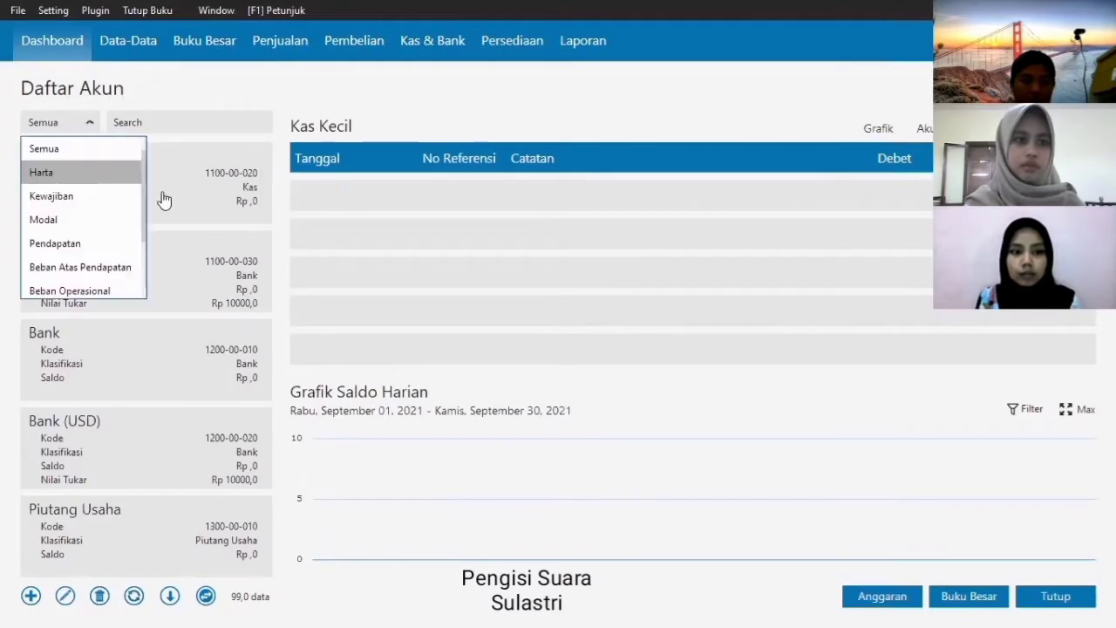
left_click(137, 173)
left_click_drag(259, 172, 260, 336)
- Rename Persediaan #1 to DASTER and Persediaan #2 to PIYAMA PANJANG
left_click(182, 296)
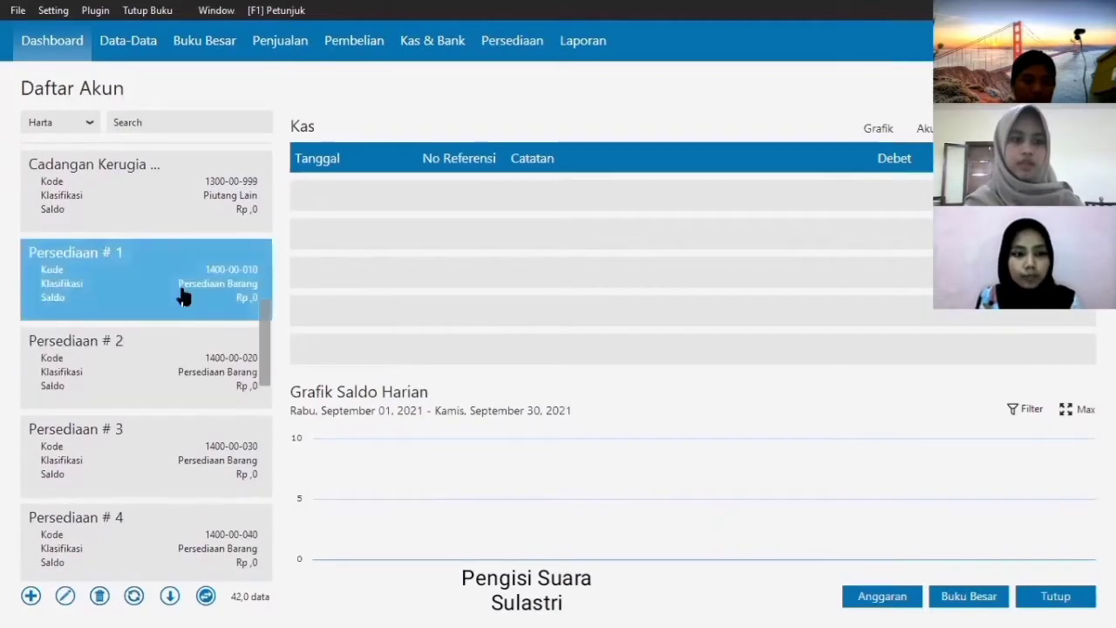
left_click(65, 595)
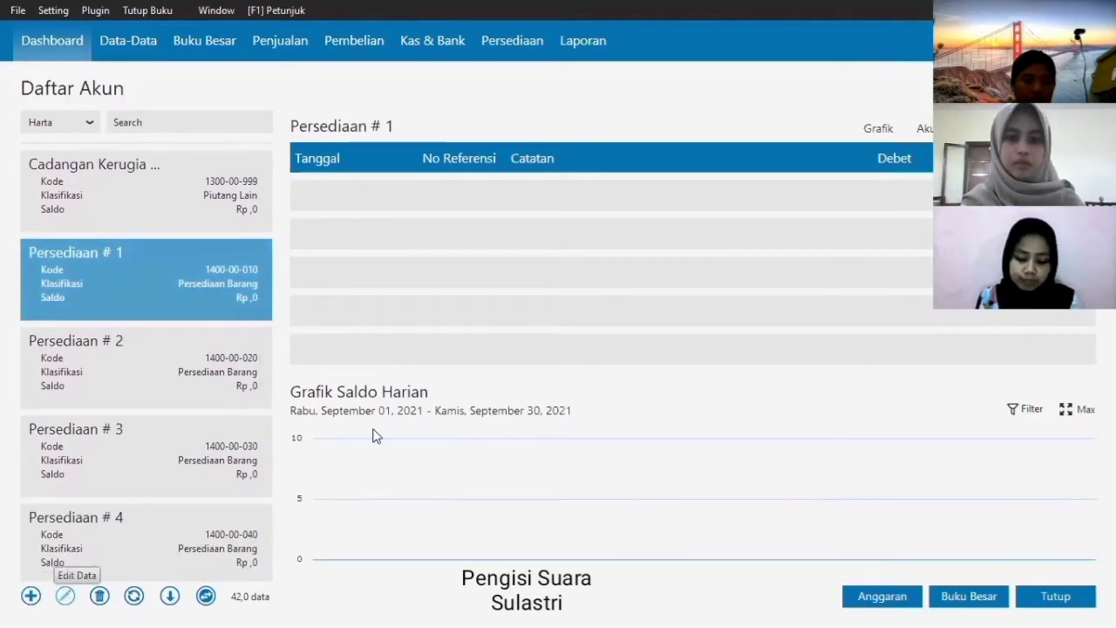
left_click(868, 442)
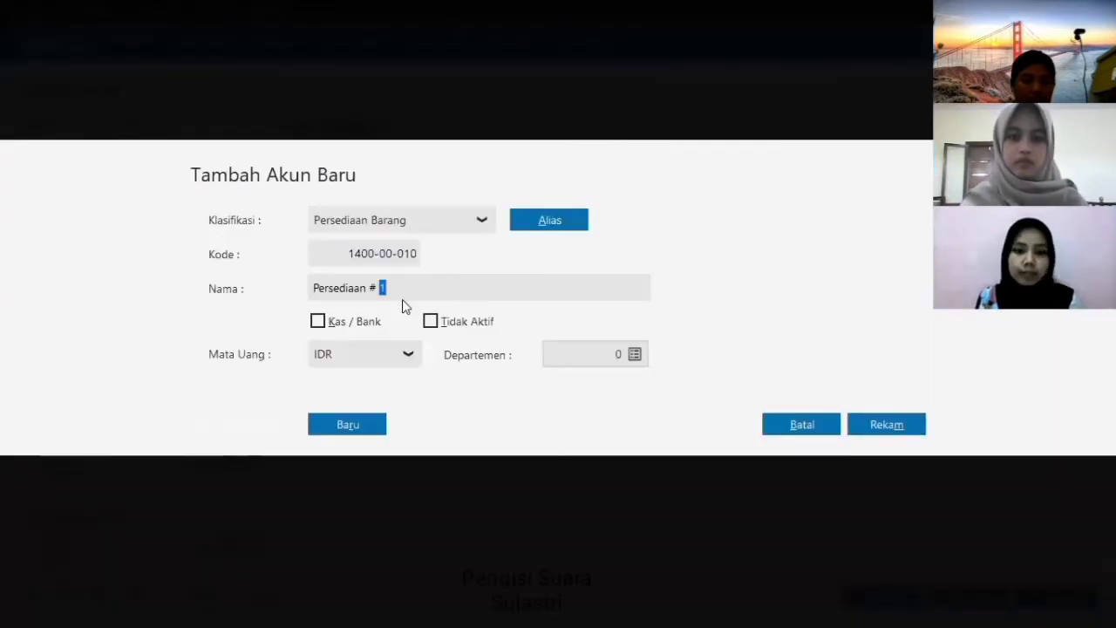
type("DA")
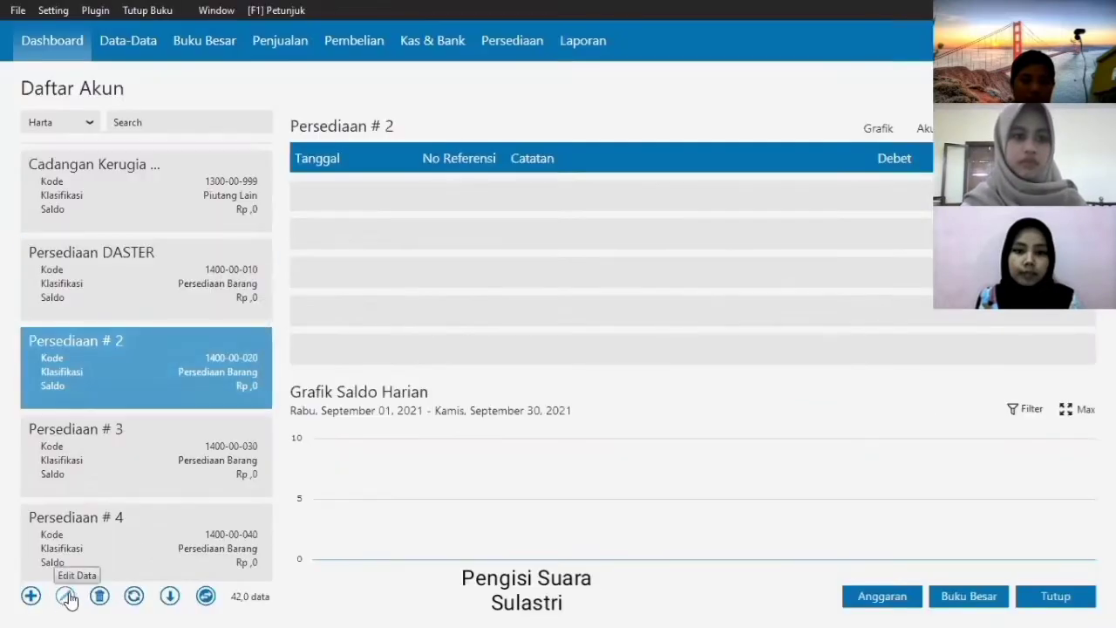
left_click(66, 596)
type("PIYAMA PANJANG")
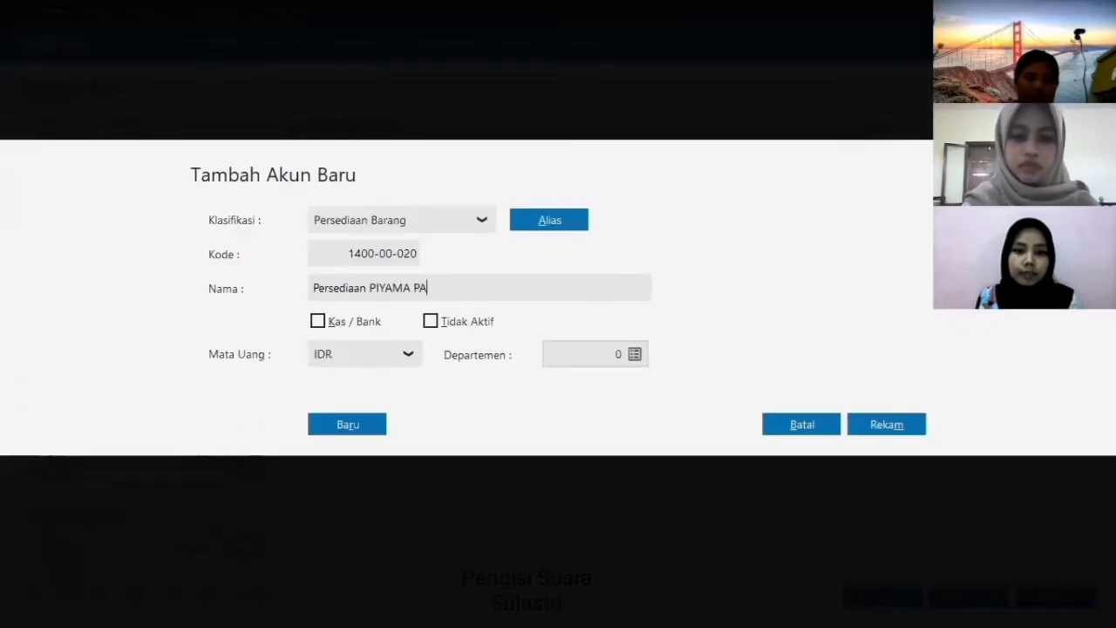
left_click(884, 427)
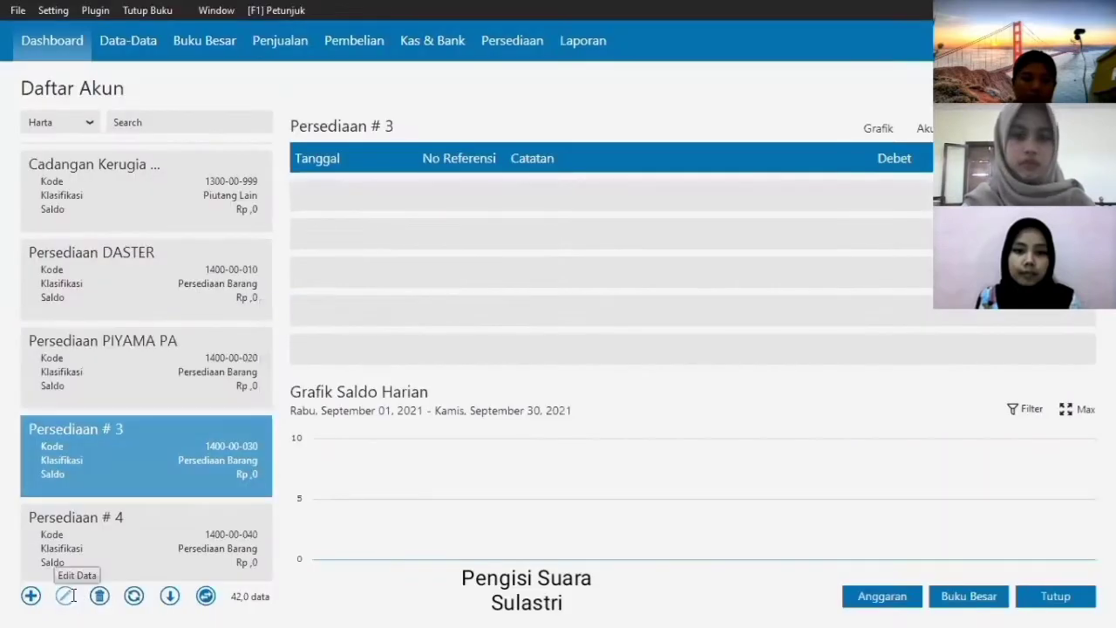
- Rename Persediaan #3 to PIYAMA PENDEK and Persediaan #4 to PERLENGKAPAN
left_click(406, 287)
key("BackSpace")
key("BackSpace")
key("BackSpace")
type("PIYAMA PENDEK")
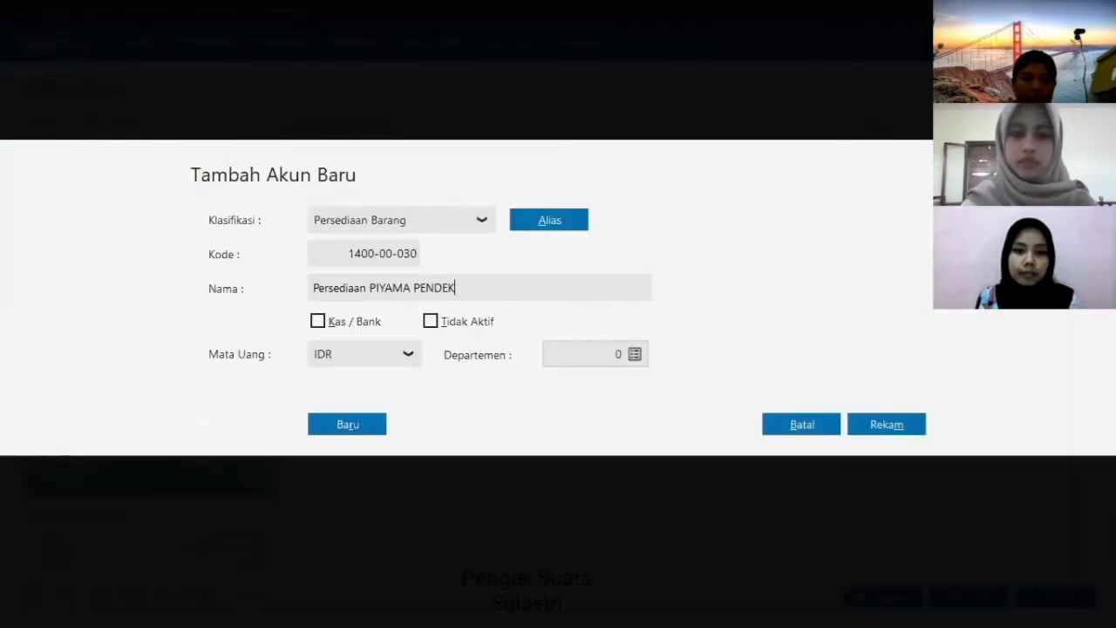
left_click(885, 424)
left_click(70, 558)
left_click(66, 598)
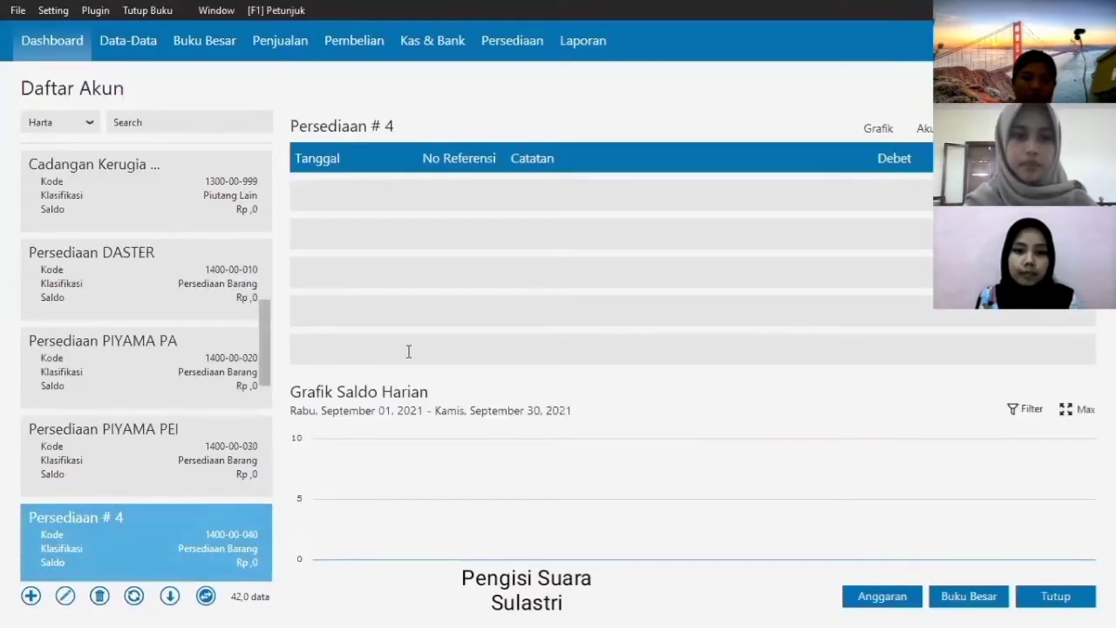
type("PERLENGKAPAN")
left_click(872, 424)
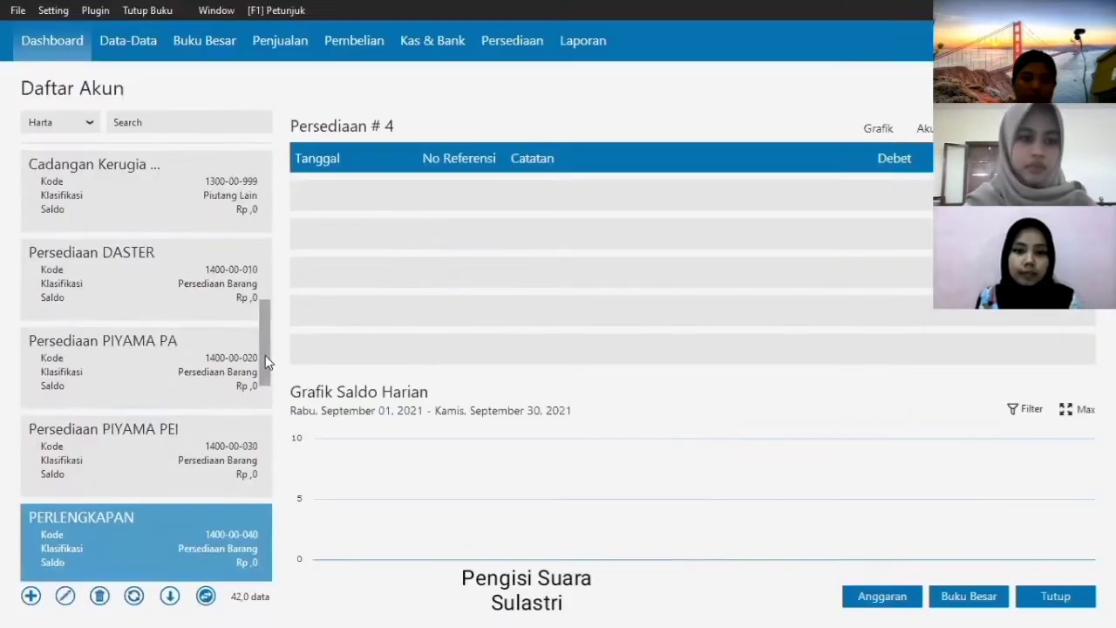
- Rename Mesin & Peralatan to PERALATAN, then list only the Modal accounts
left_click_drag(265, 355, 274, 526)
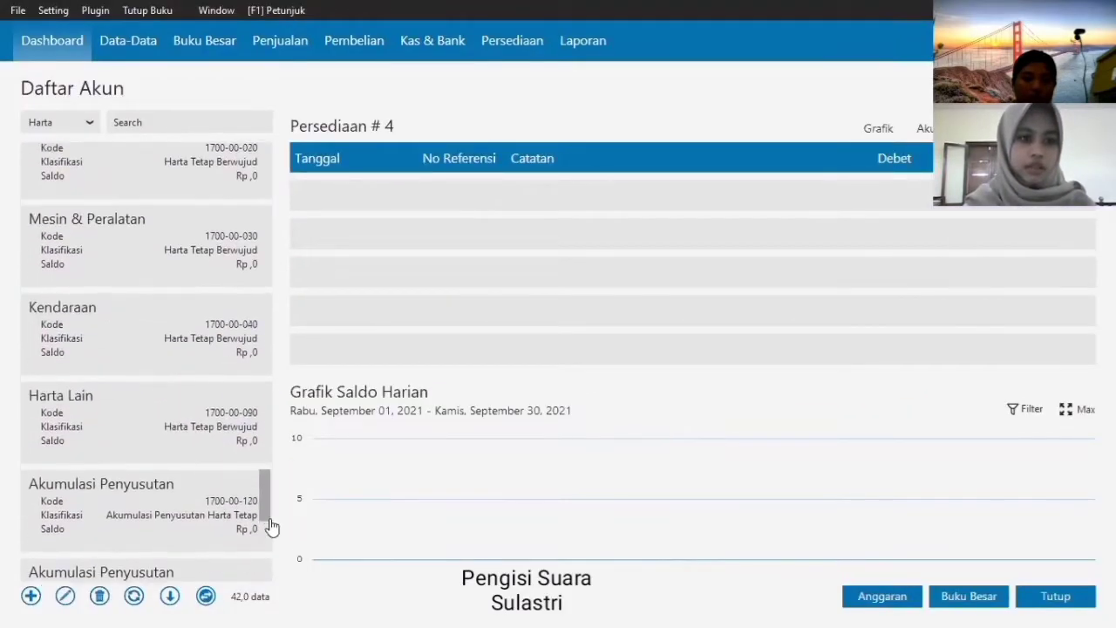
left_click(65, 596)
left_click(860, 438)
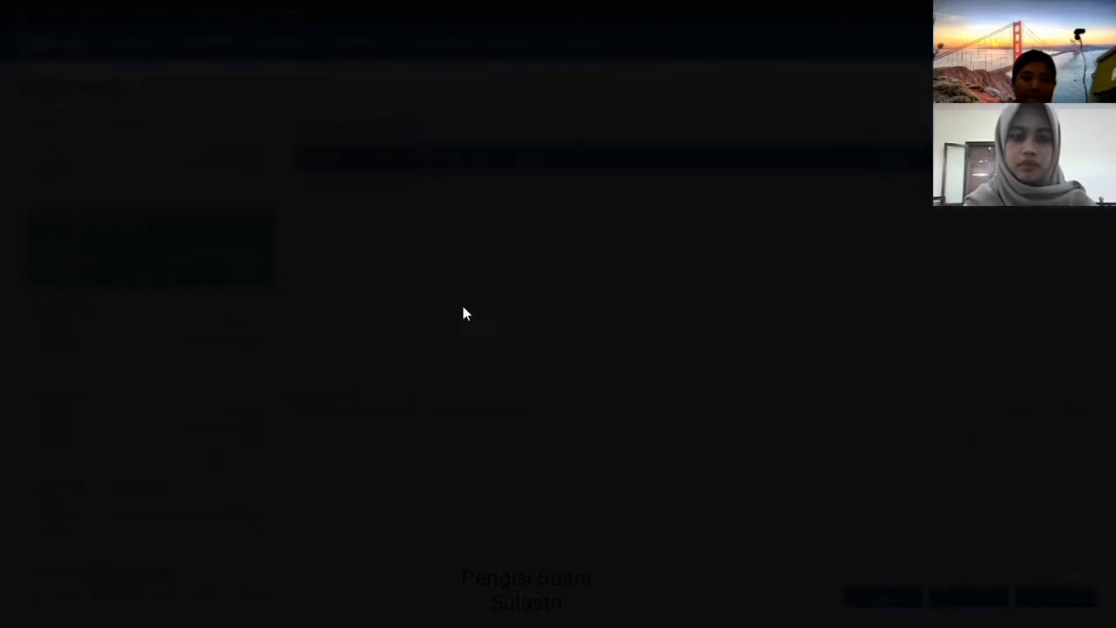
type("PERALATAN")
left_click(886, 425)
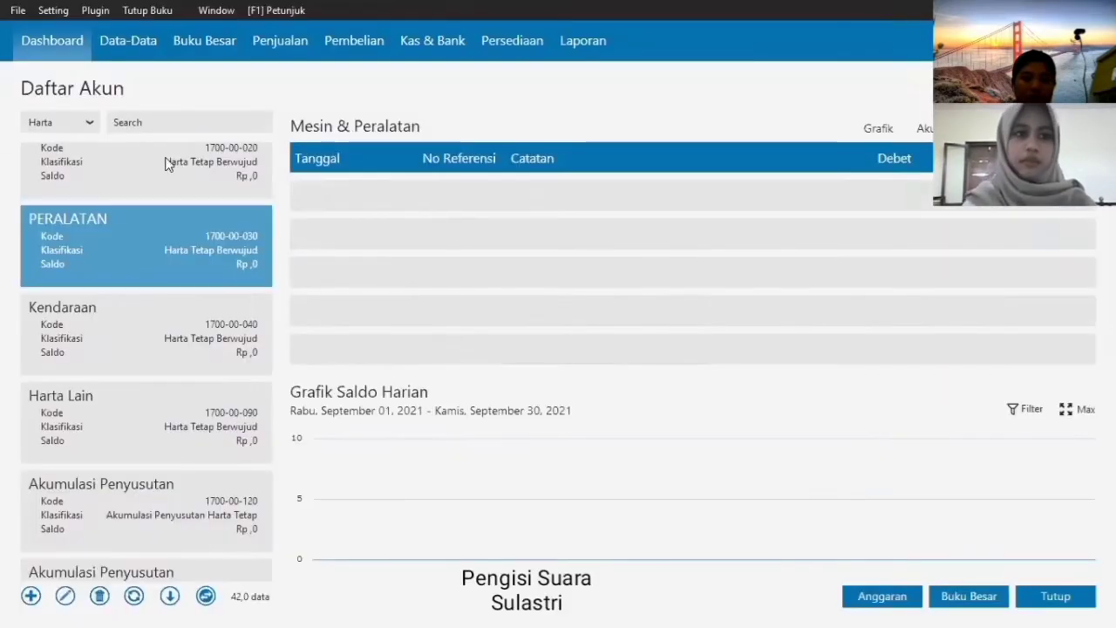
left_click(61, 122)
left_click(89, 222)
- Rename Modal Disetor to Modal PEMILIK and account 3100-00-020 to PRIVE
left_click(65, 597)
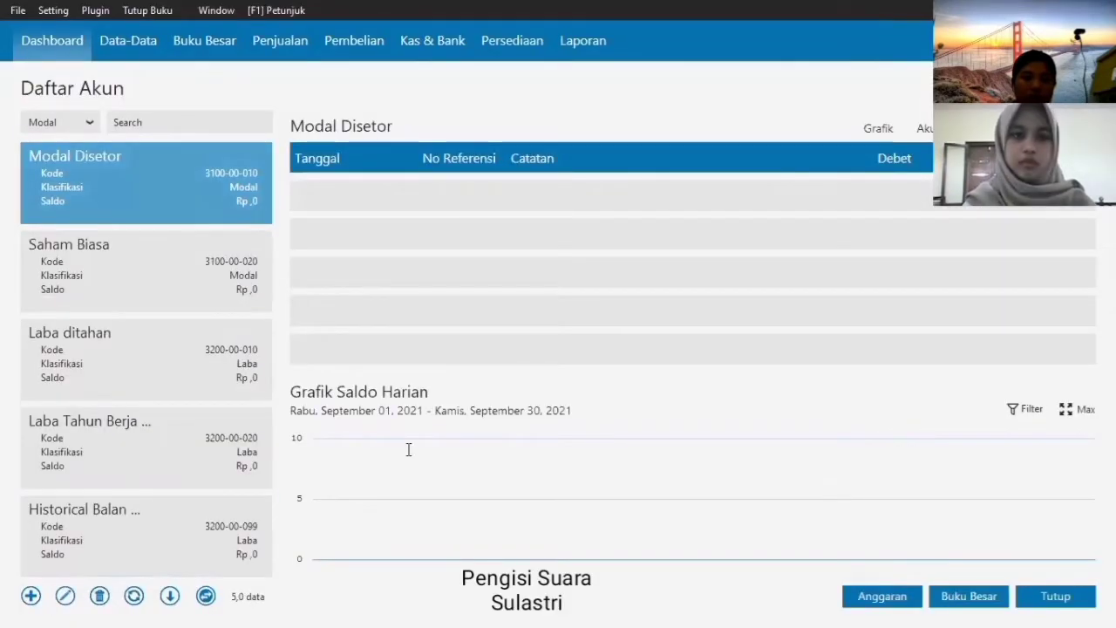
left_click(477, 277)
key("BackSpace")
key("BackSpace")
key("BackSpace")
key("BackSpace")
key("BackSpace")
key("BackSpace")
key("BackSpace")
type("PEMILIK")
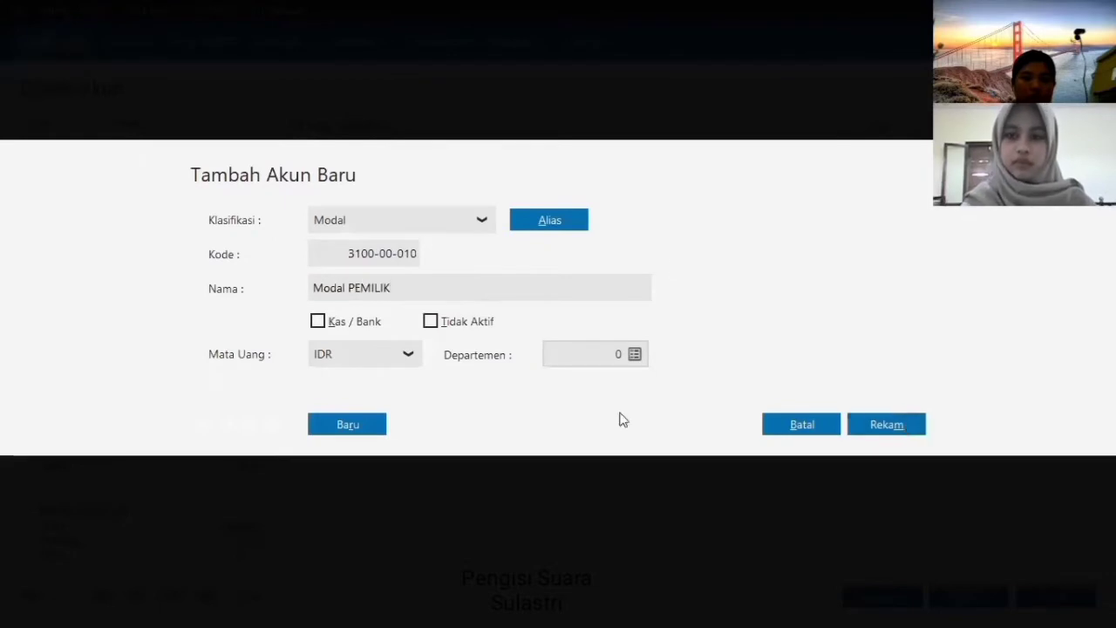
key("Return")
left_click(30, 595)
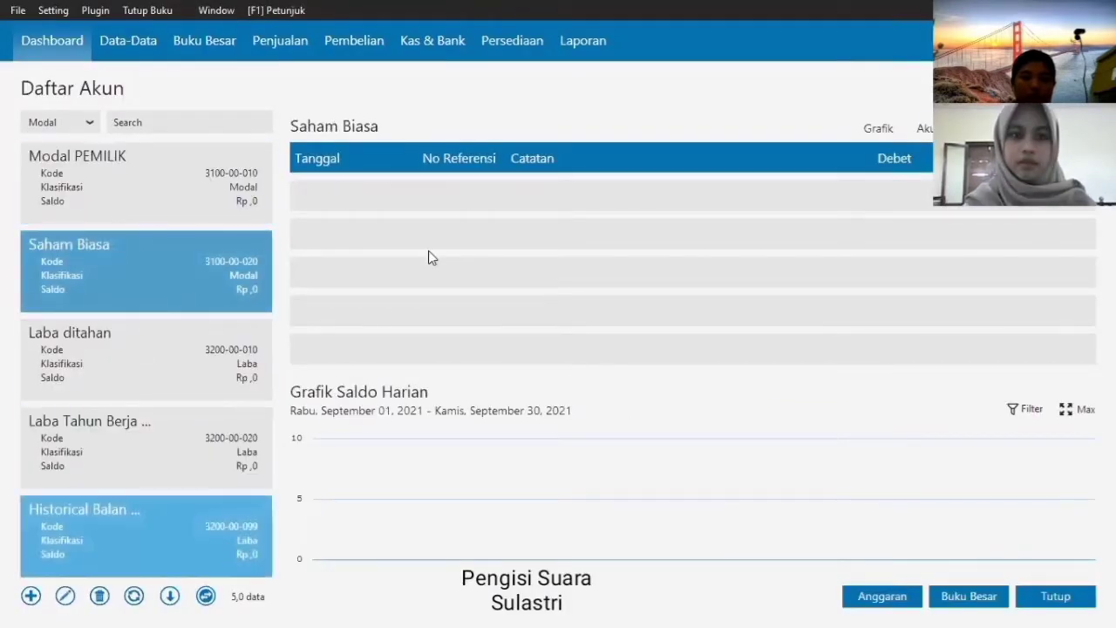
type("PRIVE")
left_click(872, 424)
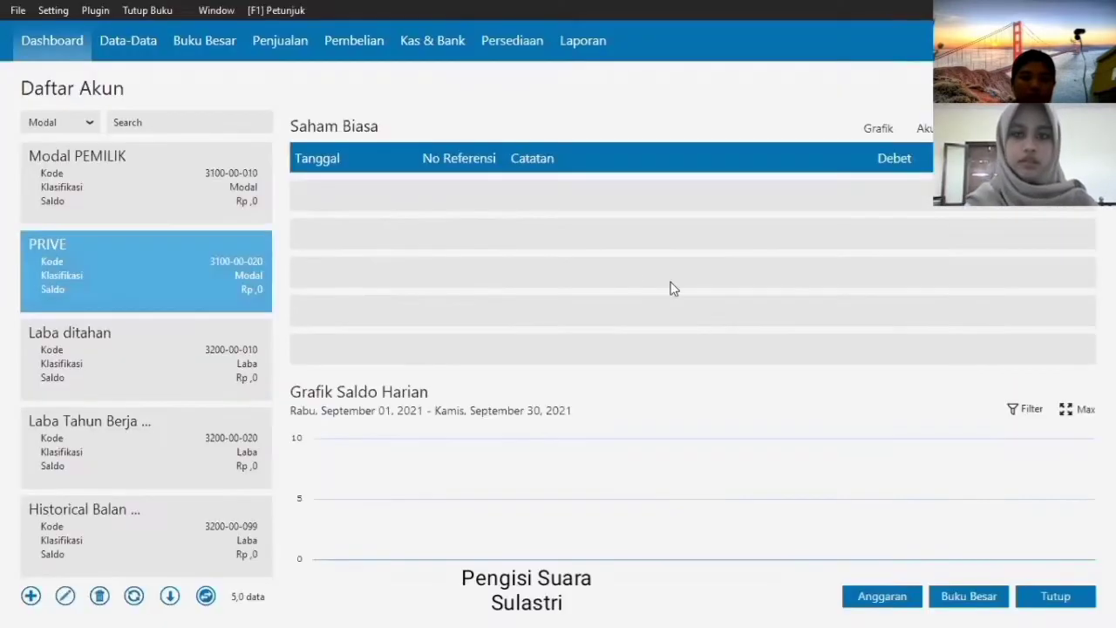
- Filter the account list to Pendapatan accounts and scroll through them
left_click(61, 123)
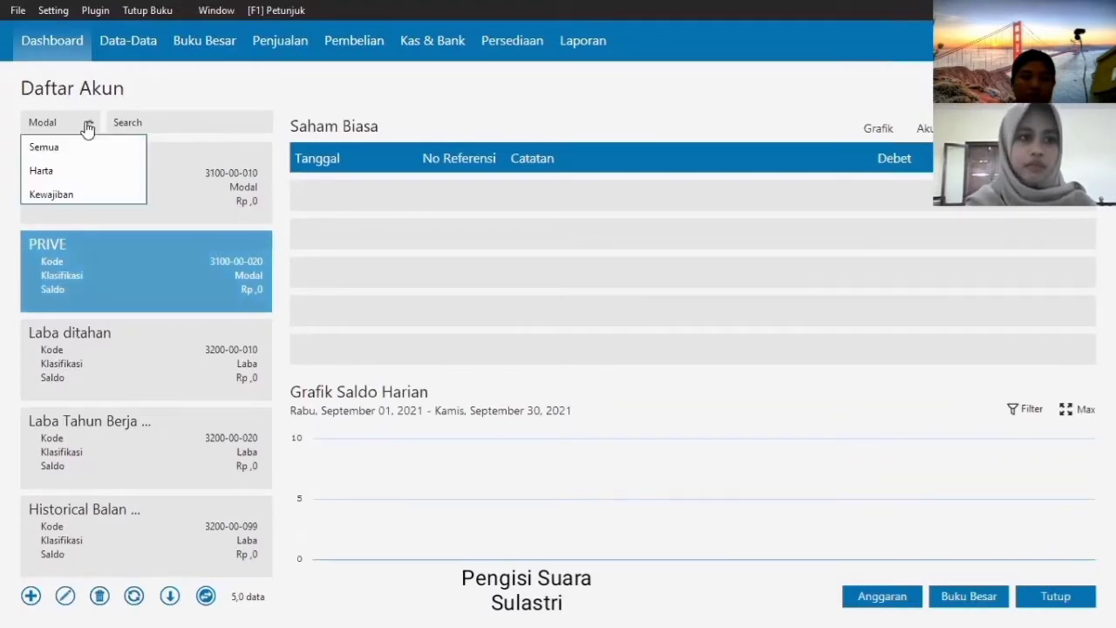
left_click(87, 242)
left_click(87, 394)
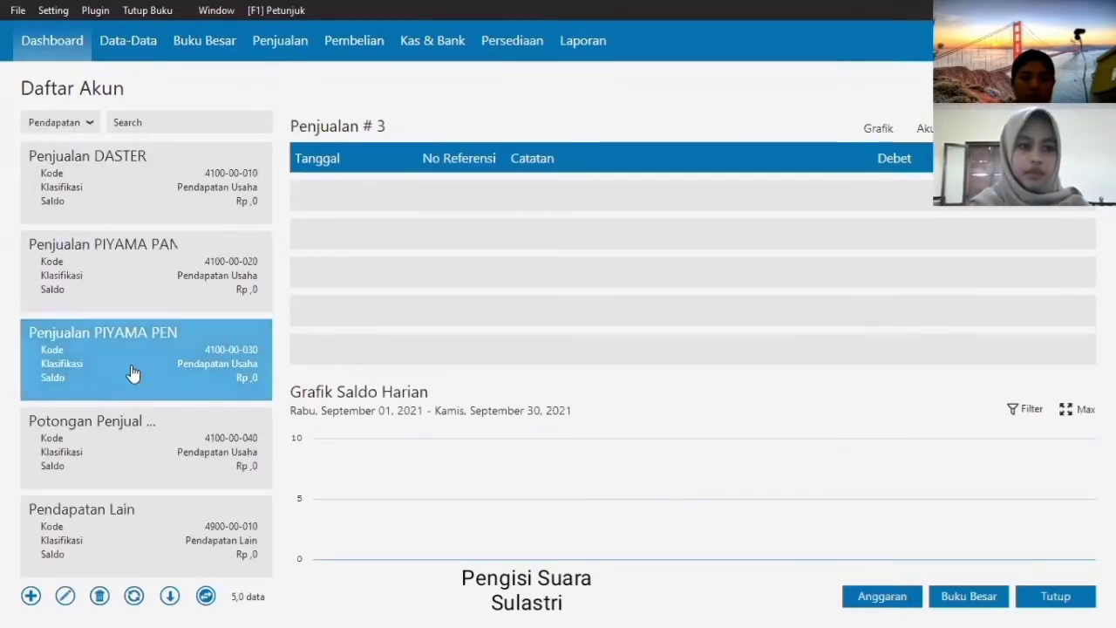
scroll(180, 364, "down", 2)
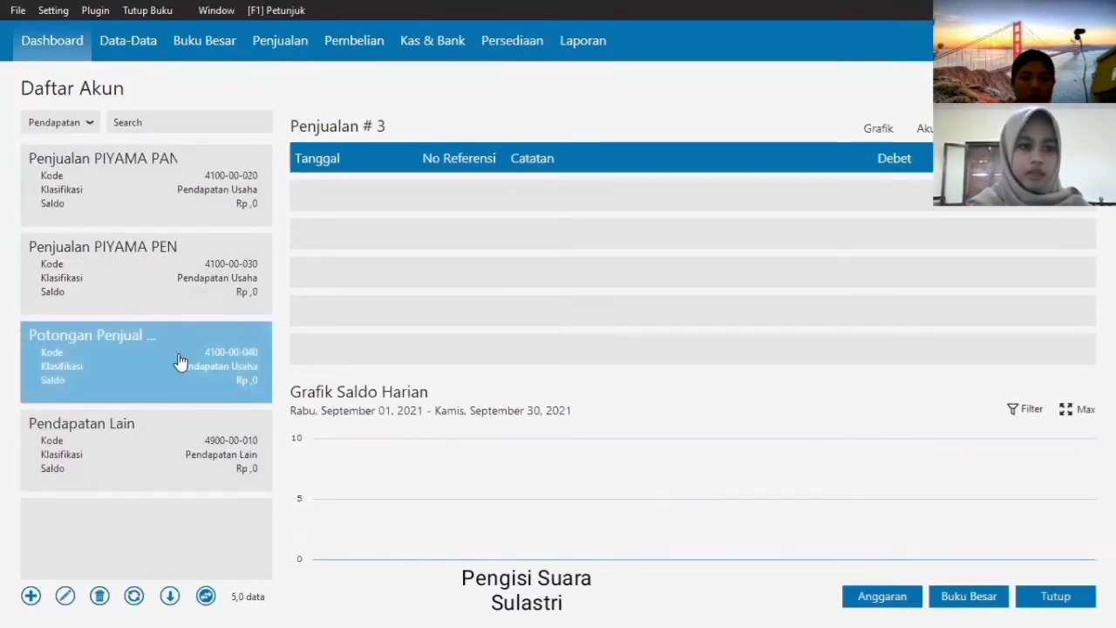
left_click(90, 124)
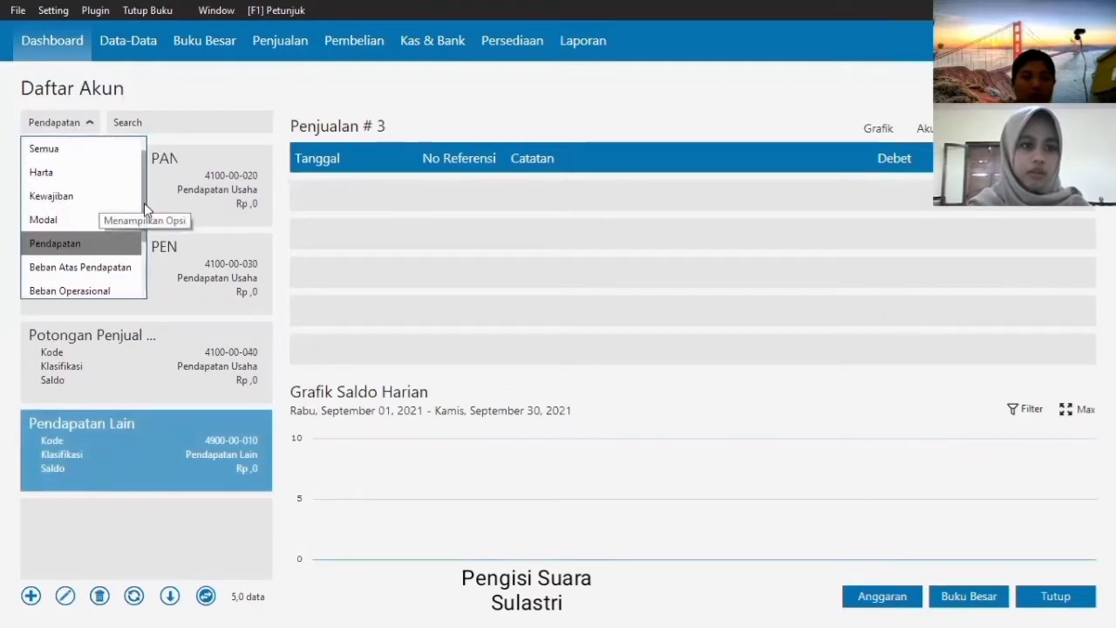
scroll(146, 201, "down", 3)
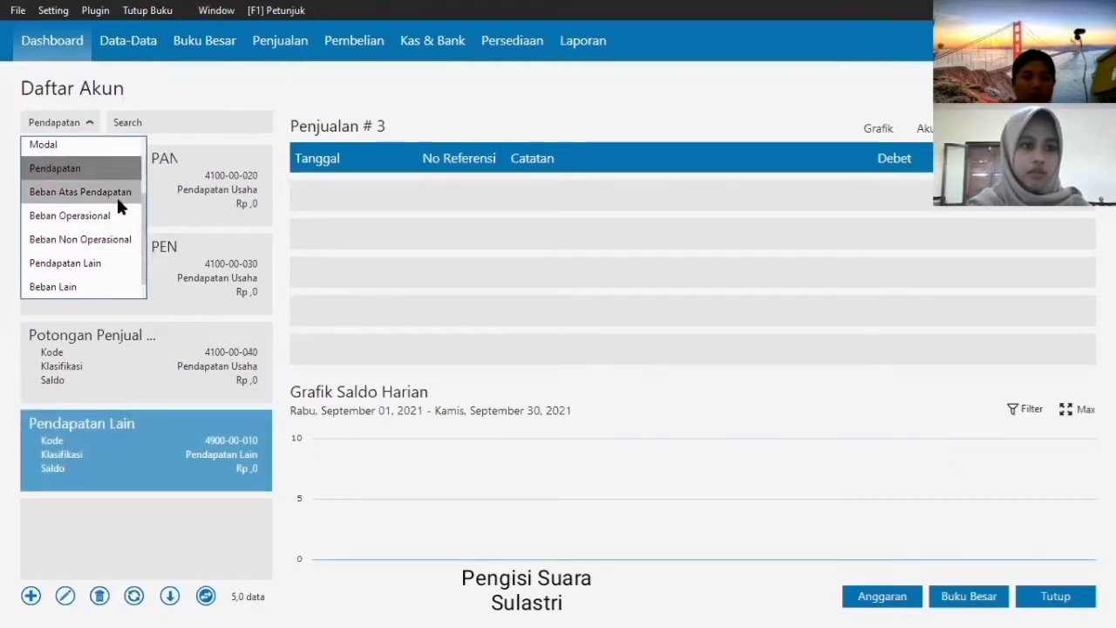
- List the Beban Atas Pendapatan accounts and rename 5100-00-020 to PEMBELIAN PIYAMA PANJANG
left_click(116, 192)
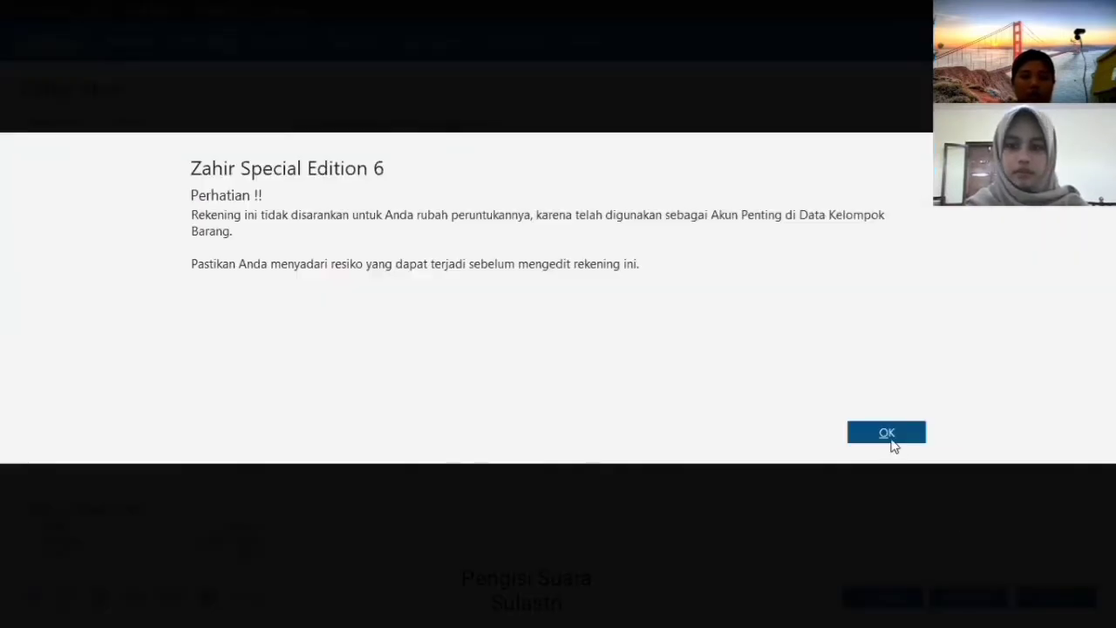
left_click(889, 431)
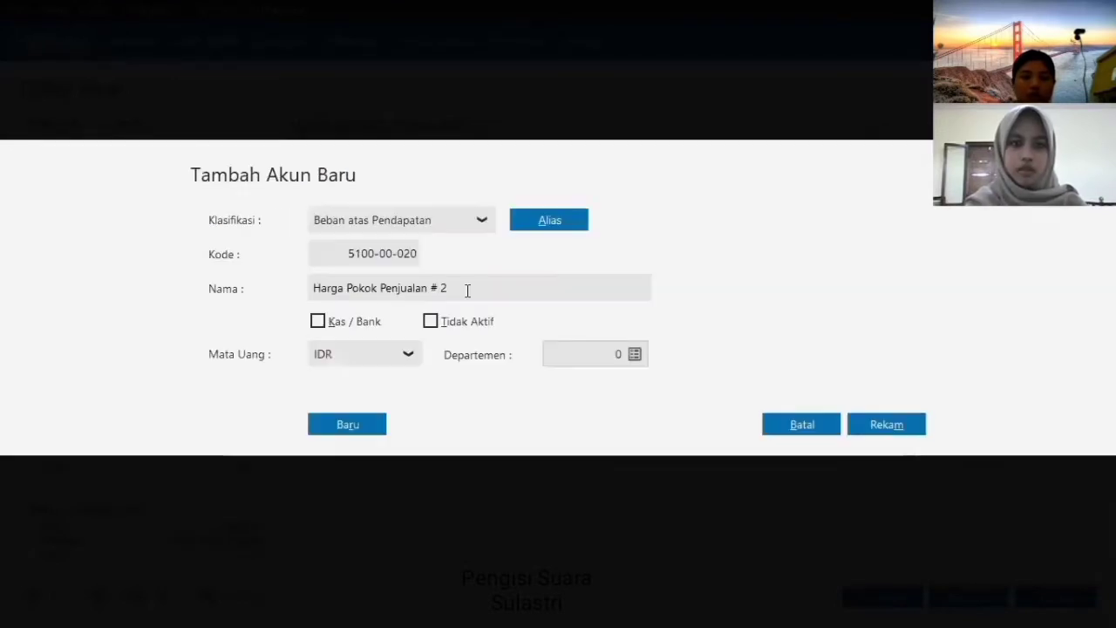
triple_click(467, 290)
type("PEMBELIAN PIYAMA ")
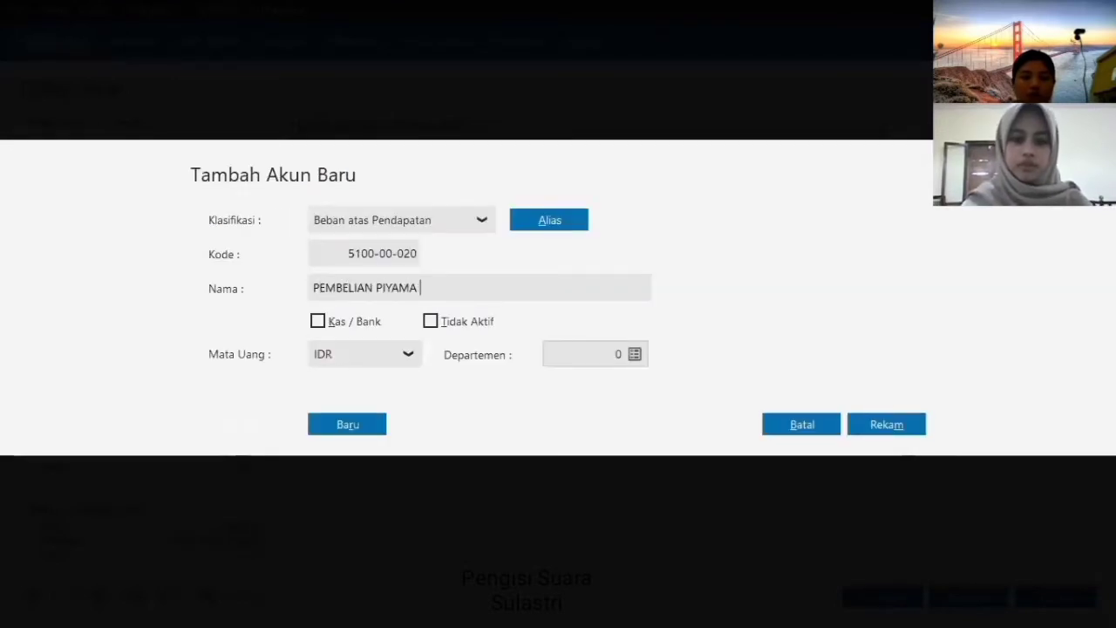
type("PANJANG")
left_click(910, 433)
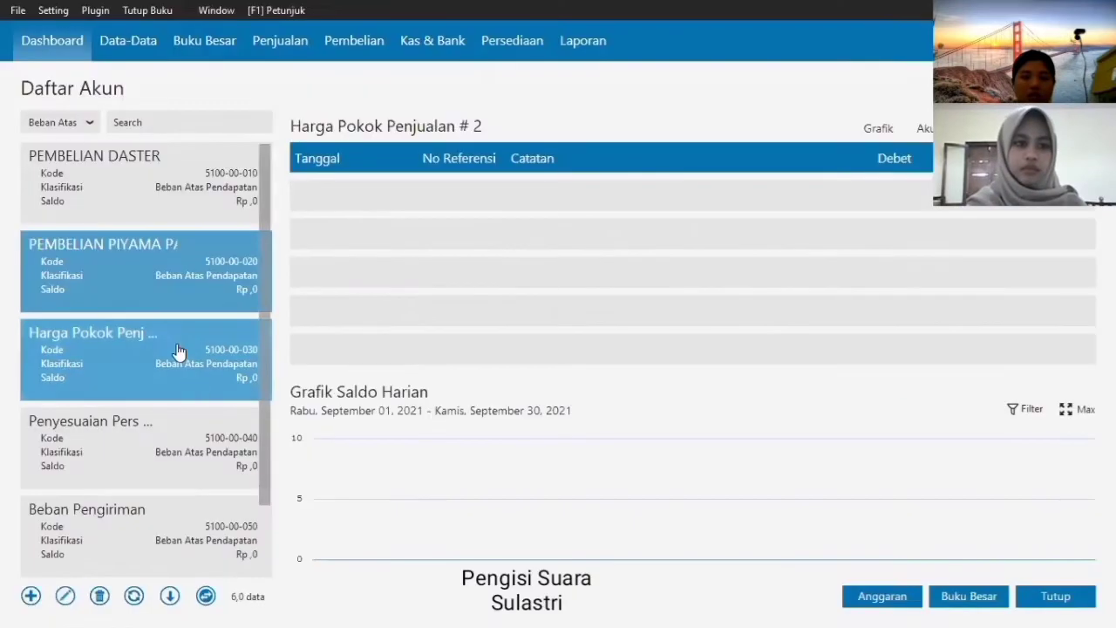
- Start renaming Harga Pokok Penjualan #3 to PEMBELIAN PIYAMA PENDEK
left_click(67, 596)
key("Return")
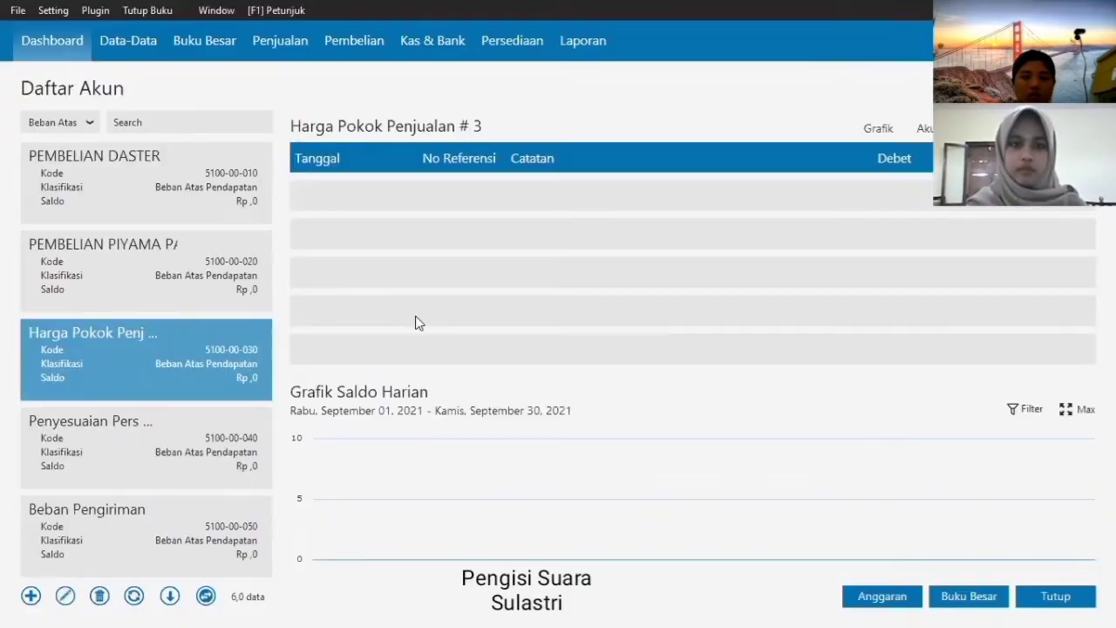
type("PEMBELIAN PI")
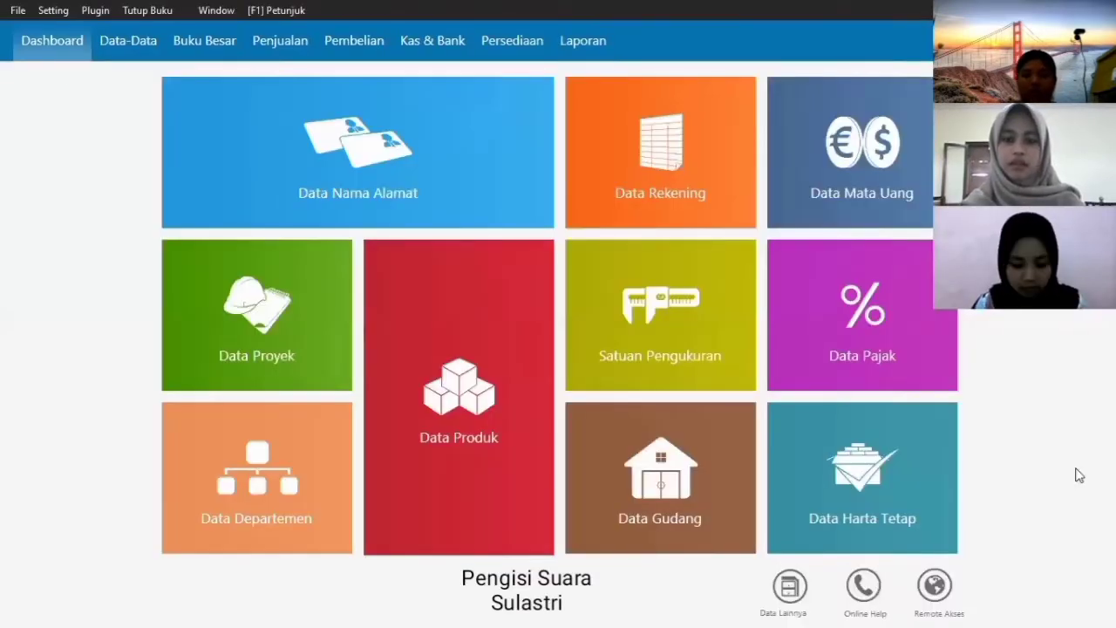
- Open the product list and start a new item described DASTER
mouse_move(489, 393)
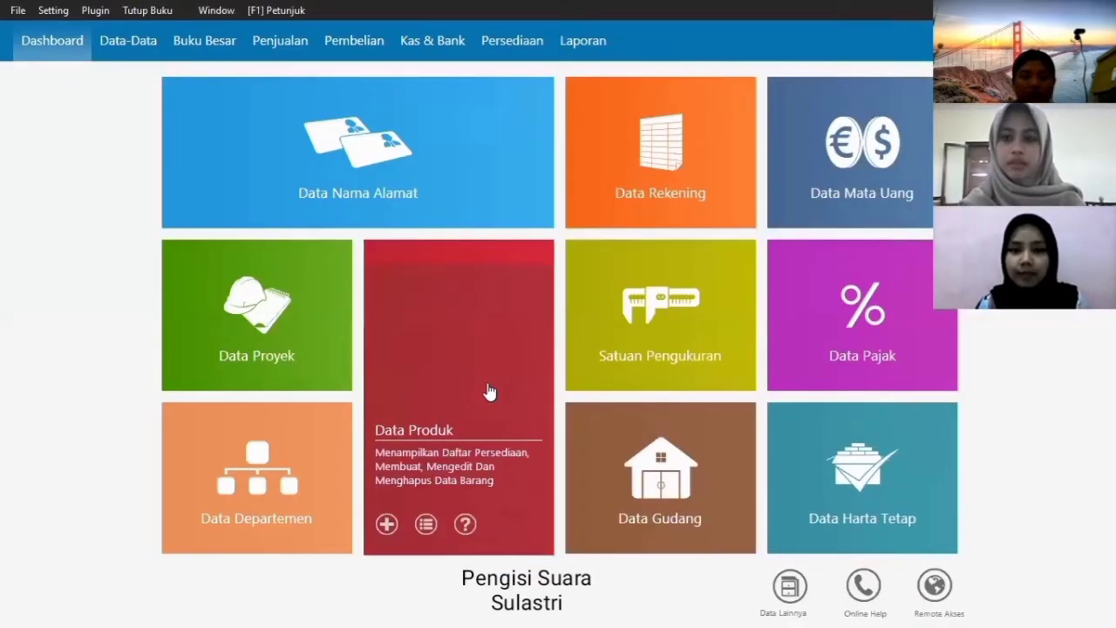
left_click(488, 390)
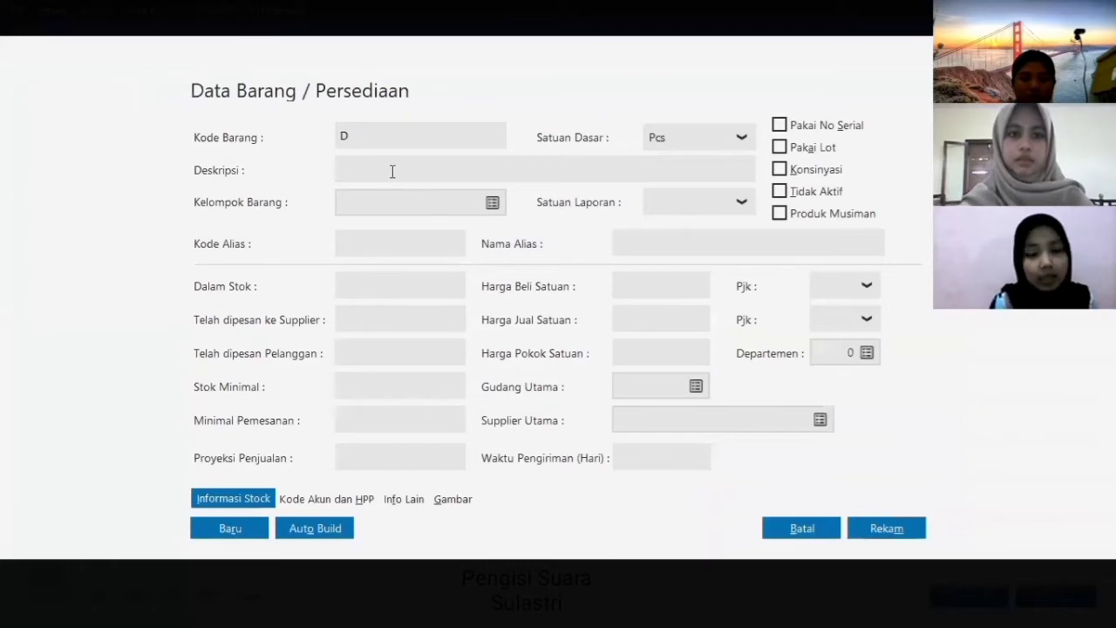
type("DASTER")
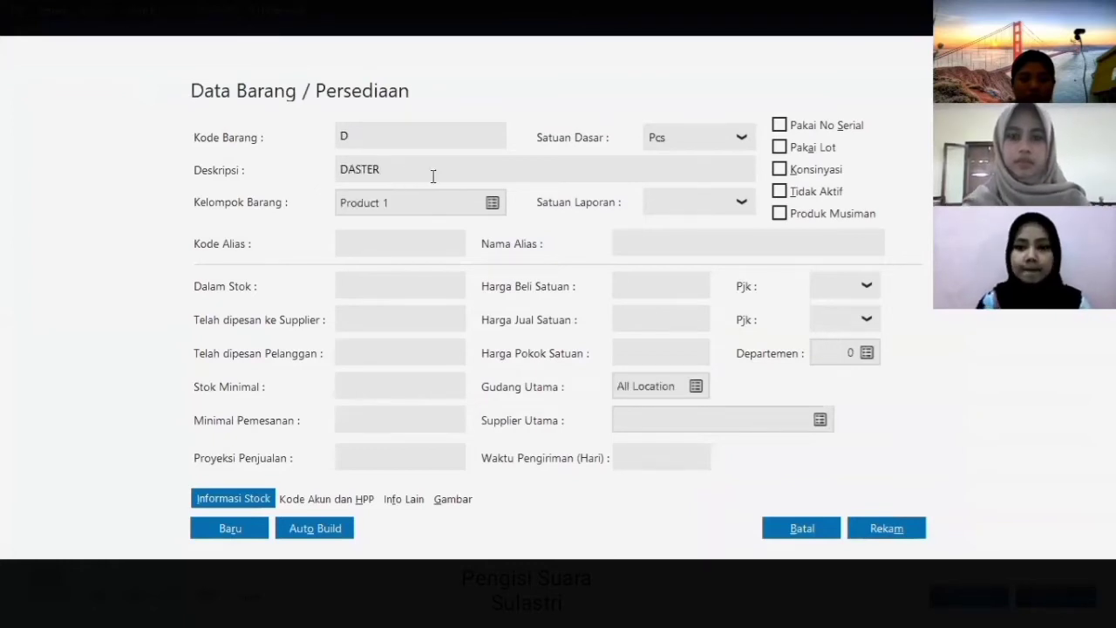
- Rename item group Product 1 to DASTER, apply its accounts, and assign it to the item
left_click(492, 203)
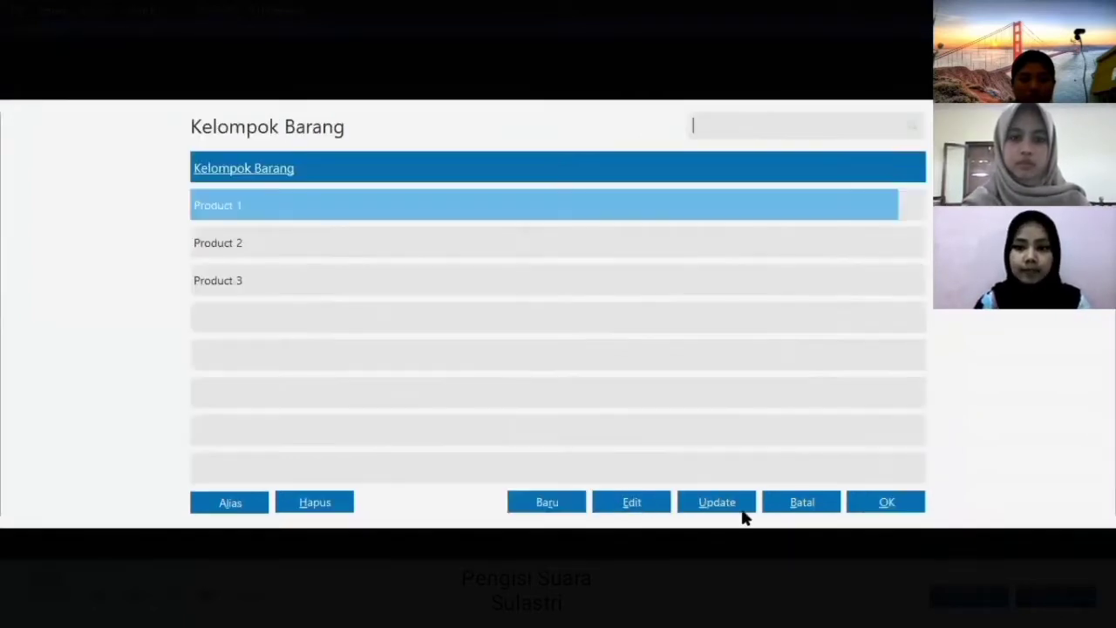
left_click(646, 502)
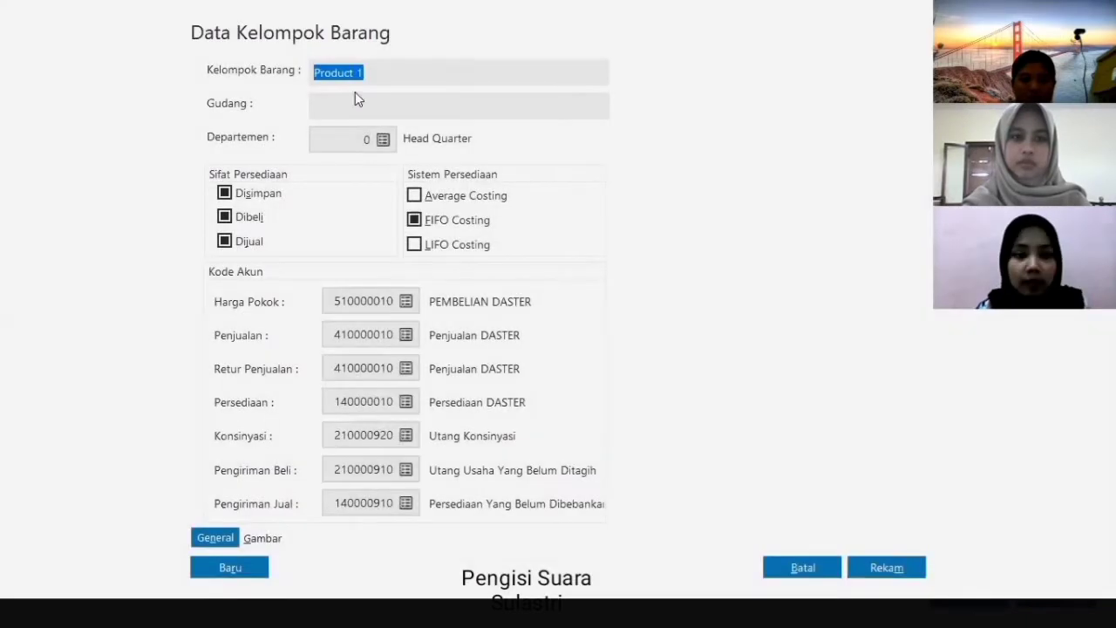
type("DASTER")
left_click(897, 577)
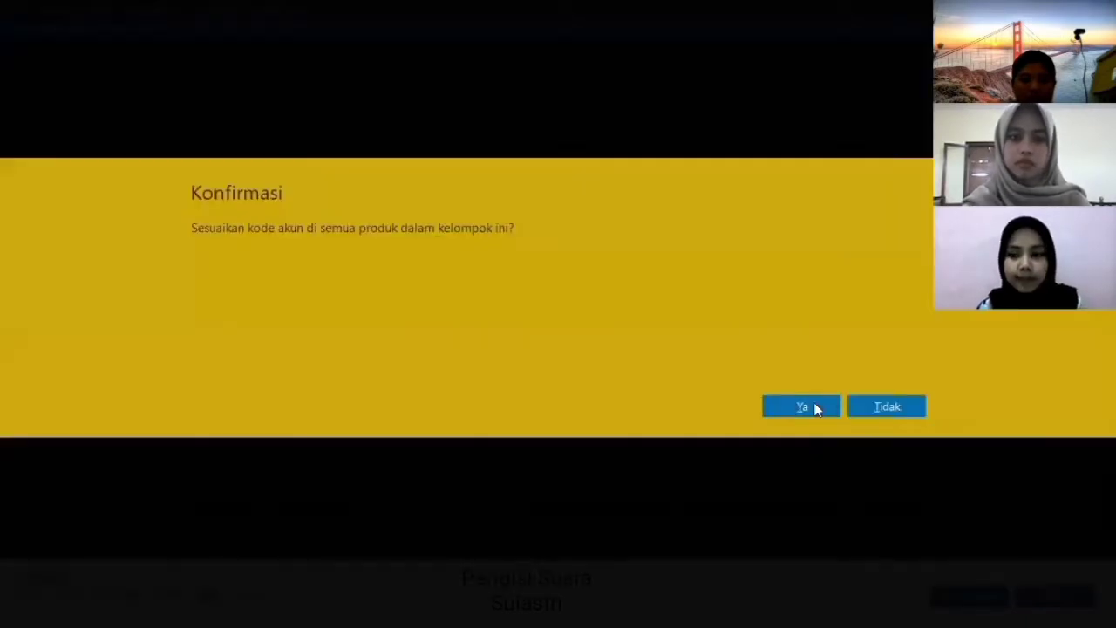
left_click(814, 406)
left_click(885, 504)
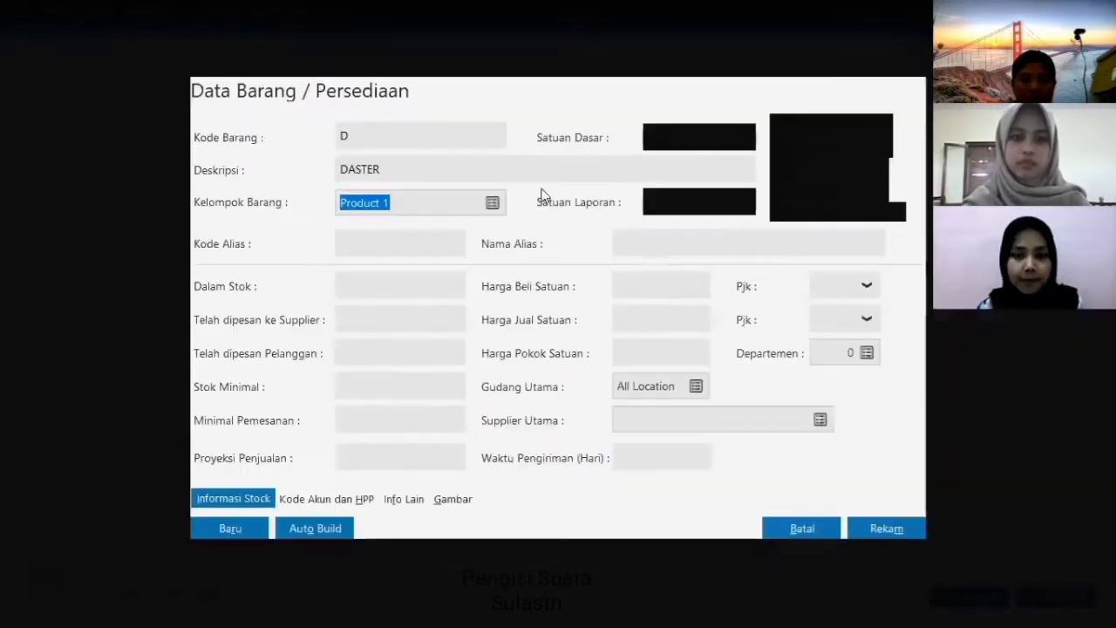
key("Return")
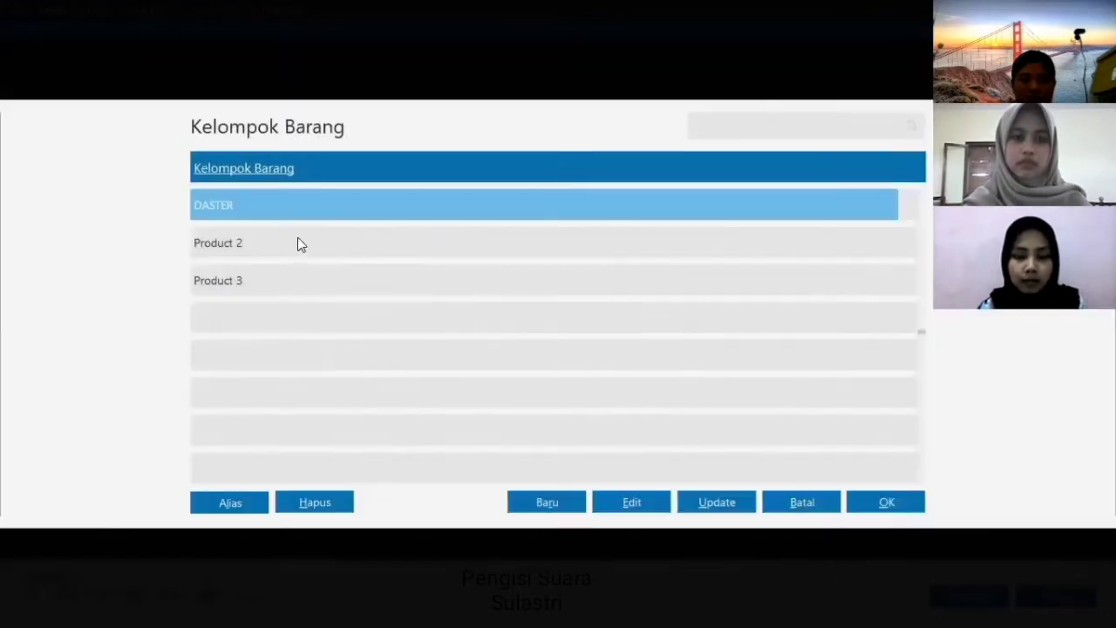
left_click(885, 502)
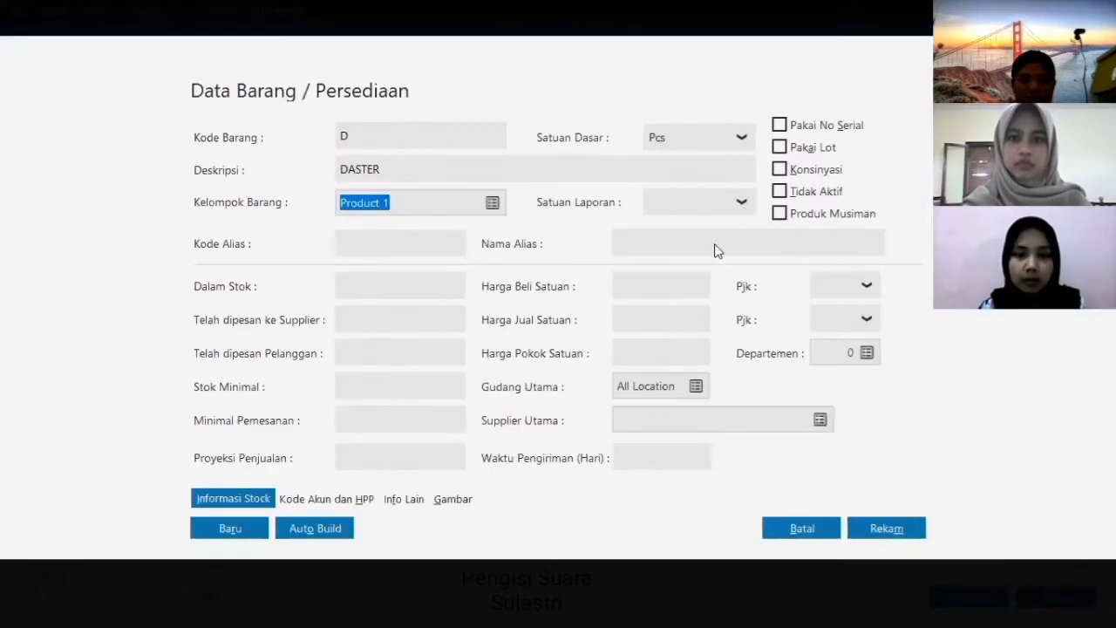
- Set the unit selling price to 55000 and save product D
left_click(645, 324)
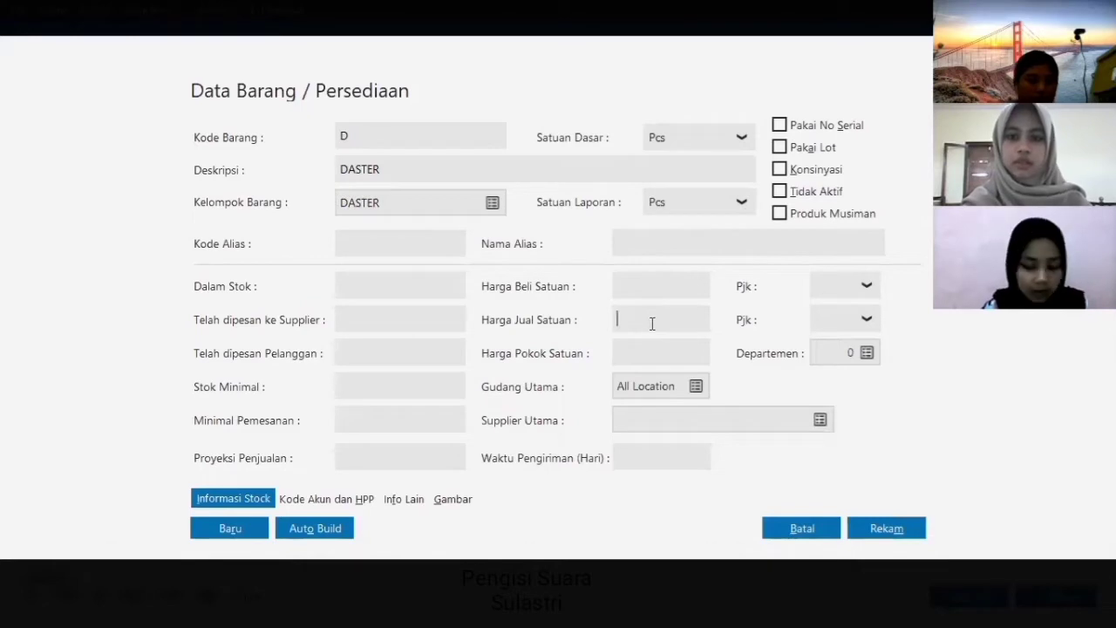
type("550000,0")
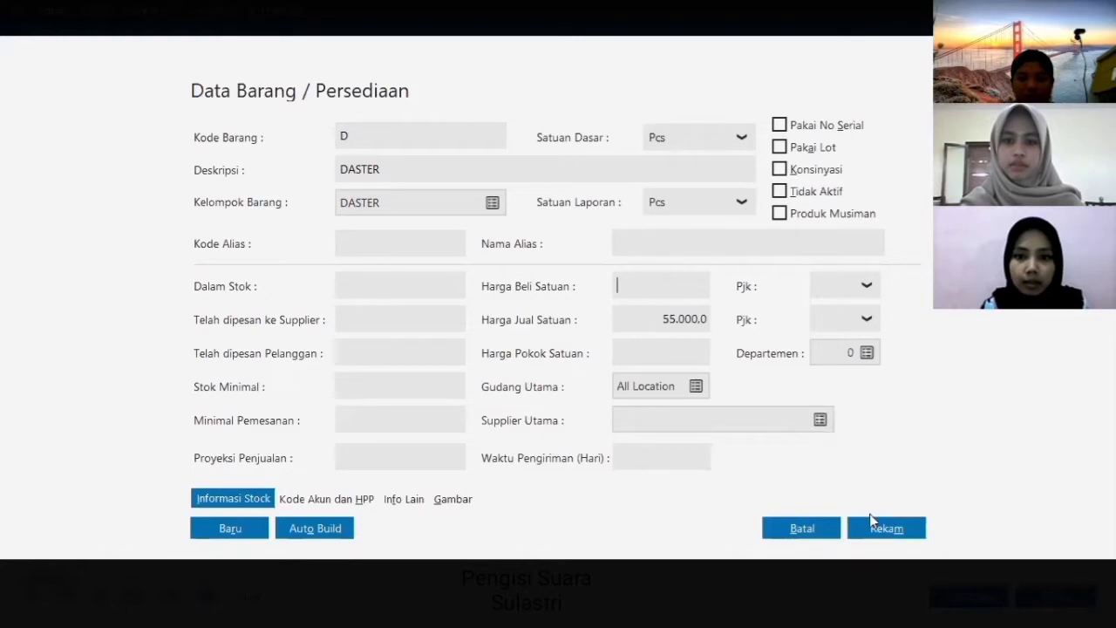
left_click(886, 528)
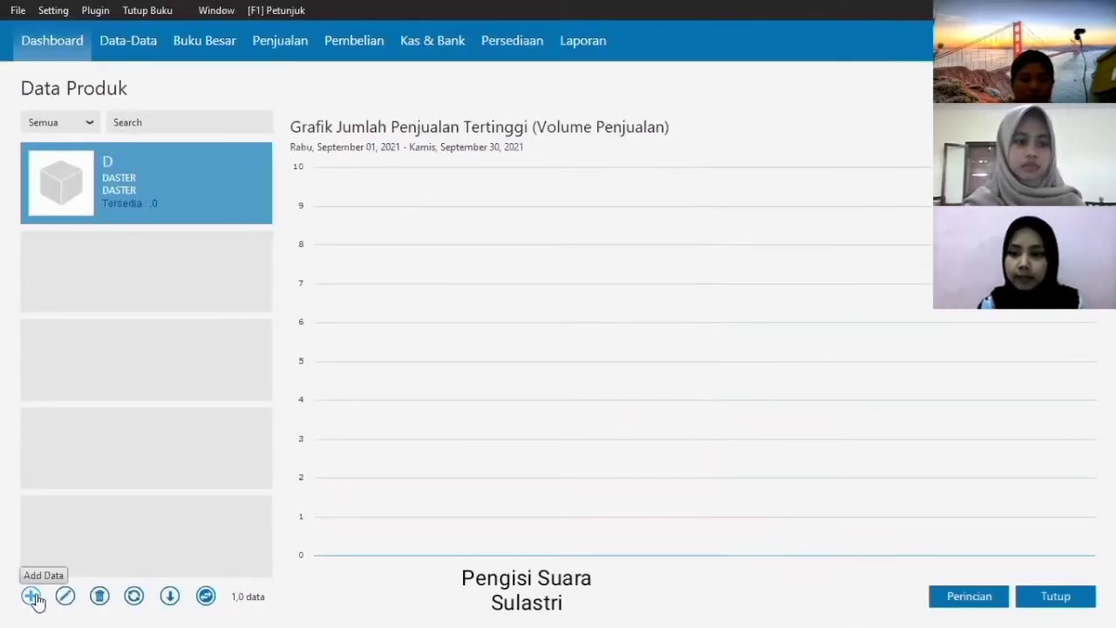
- Start a new PIYAMA PANJANG product and rename the Product 2 item group to PIYAMA PANJANG for it
left_click(32, 596)
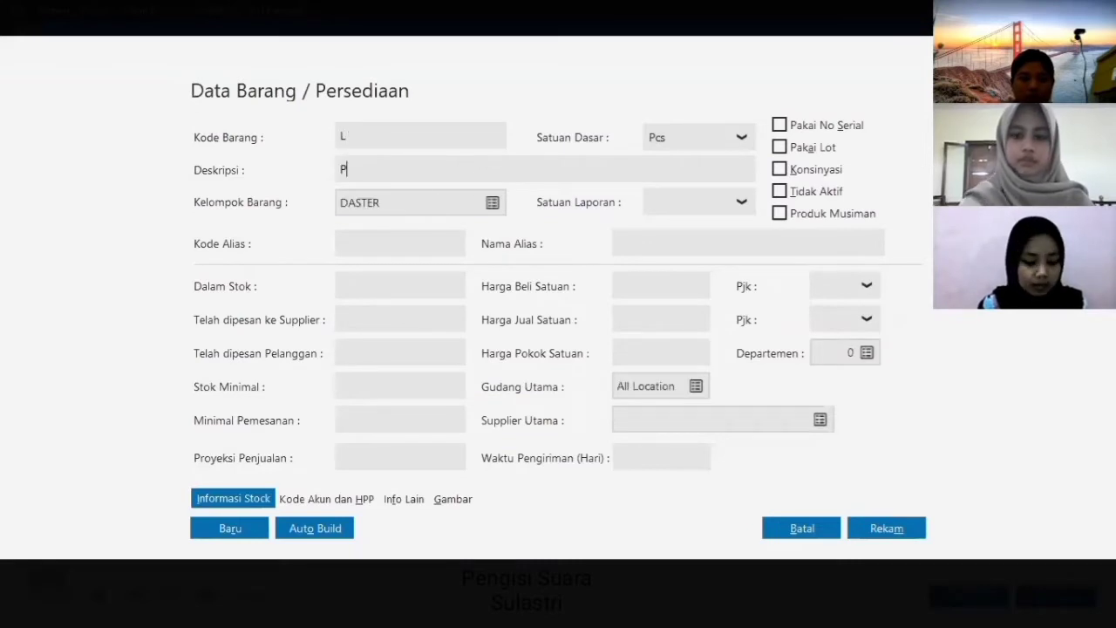
type("IYAMA PANJANG")
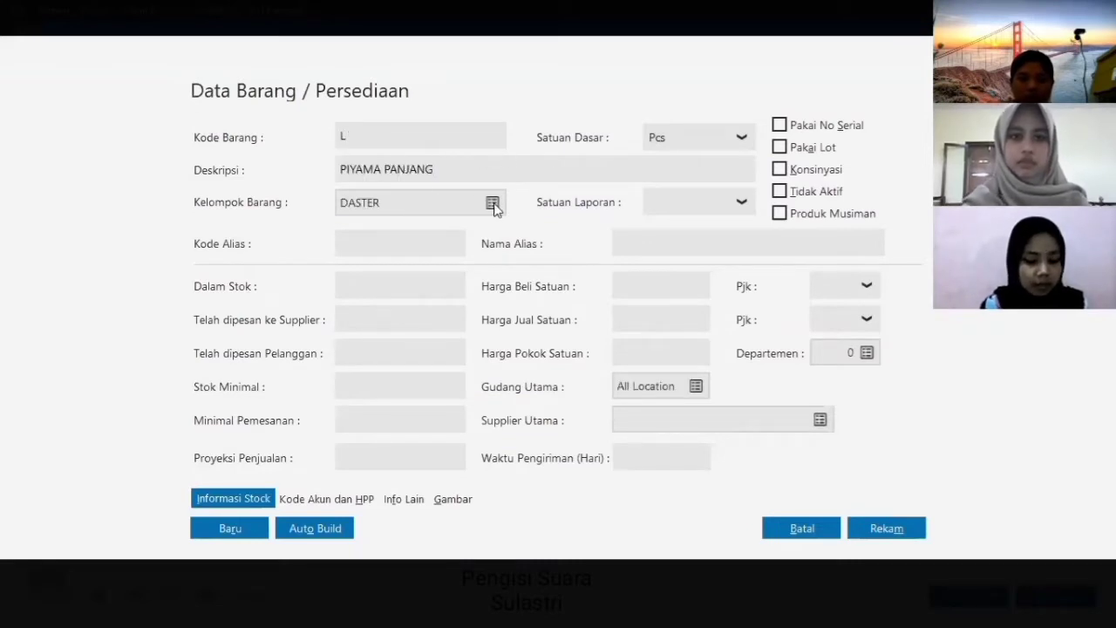
left_click(494, 207)
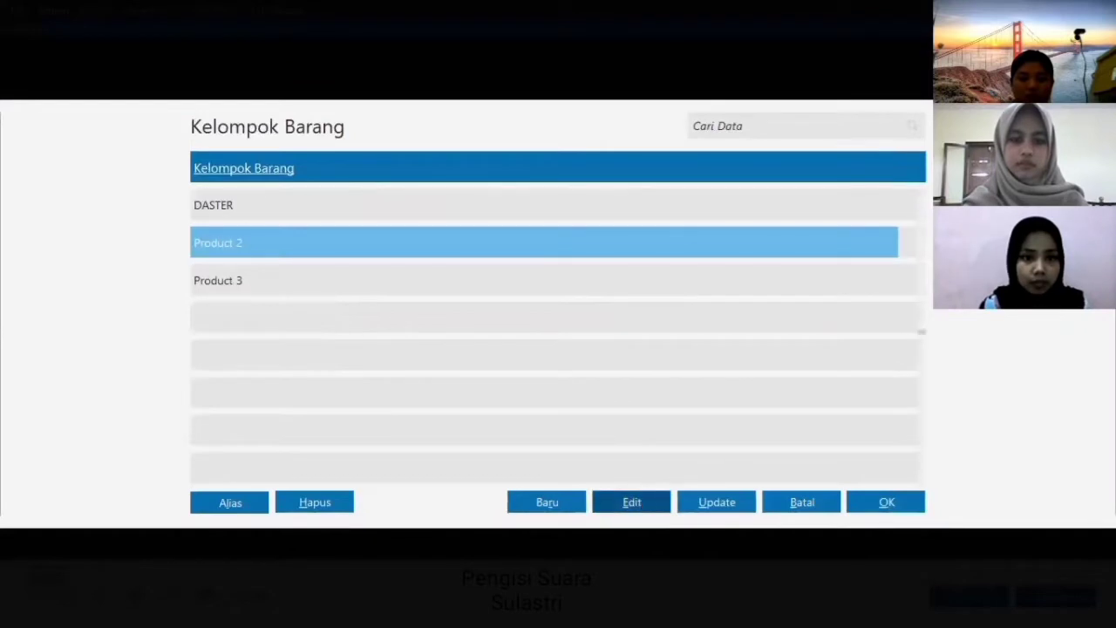
left_click(632, 502)
type("PIYAMA PANJANG")
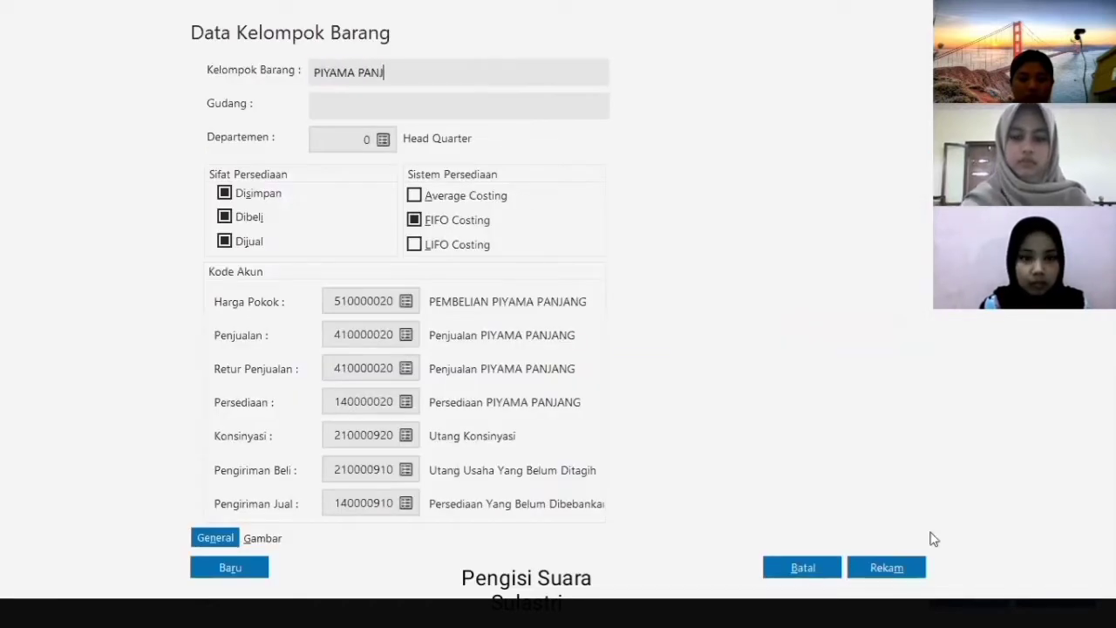
left_click(907, 571)
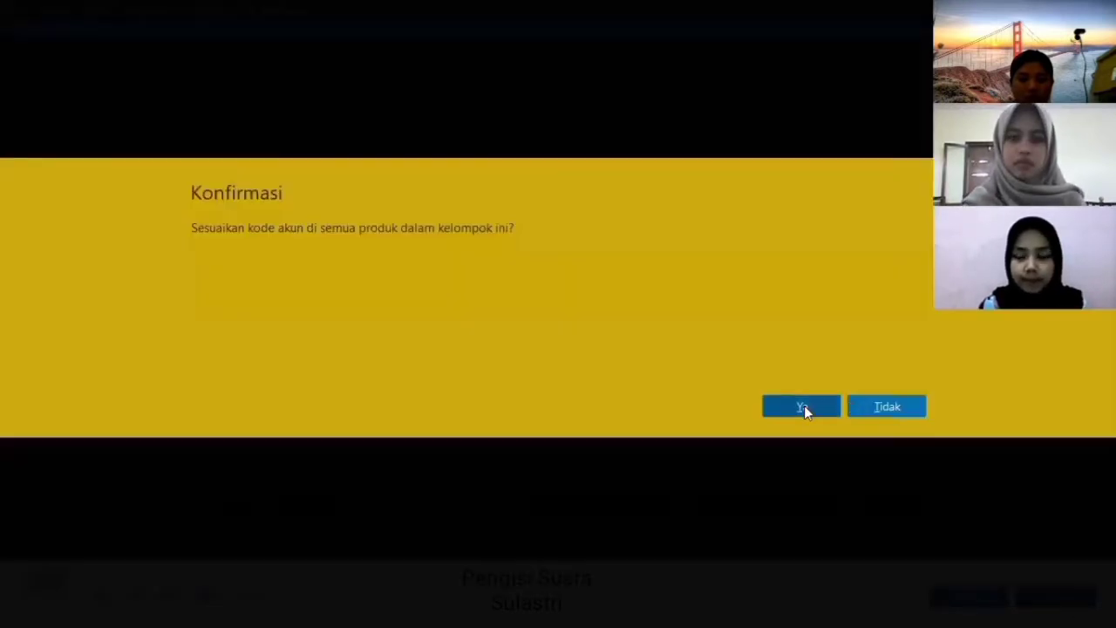
left_click(804, 405)
left_click(814, 506)
- Set the reporting unit to Pcs and the selling price to 65.000, then save item S
key("Tab")
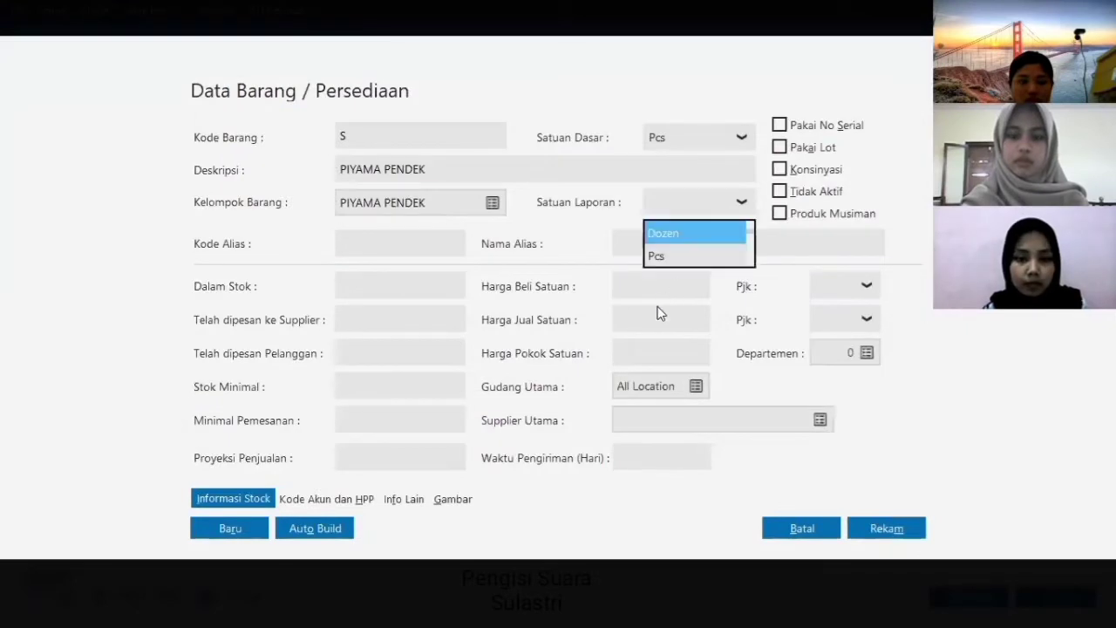
key("Down")
key("Return")
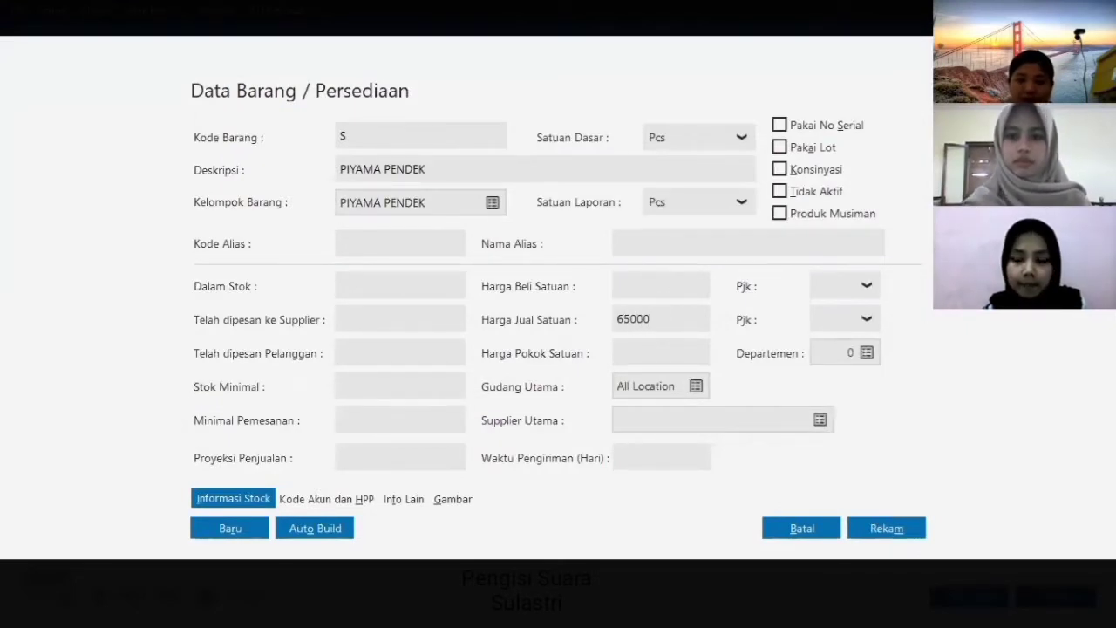
left_click(669, 290)
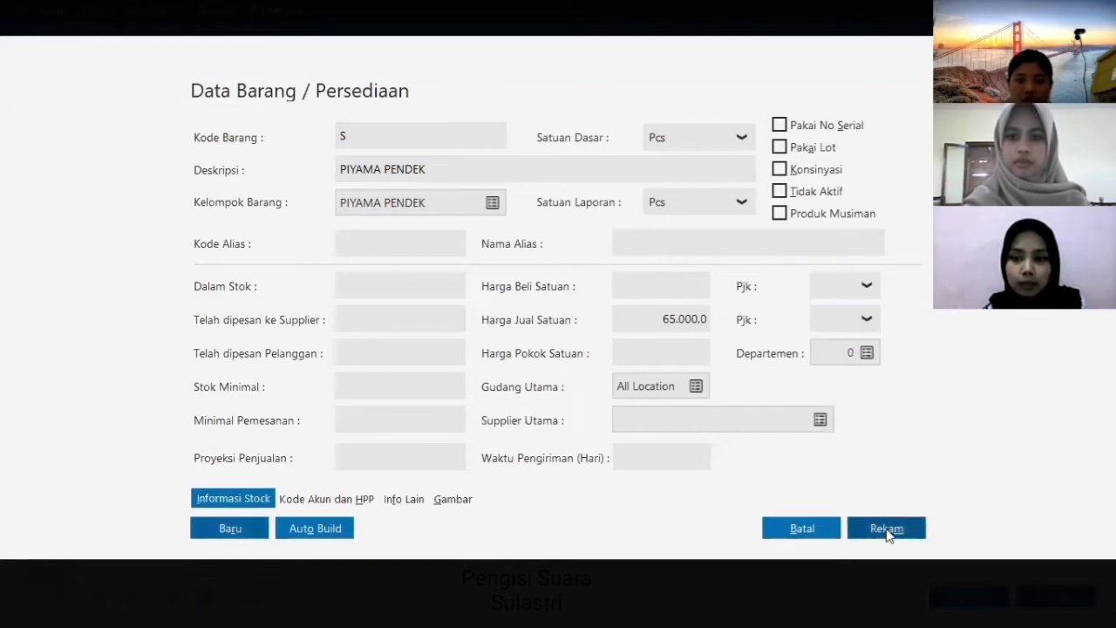
left_click(887, 529)
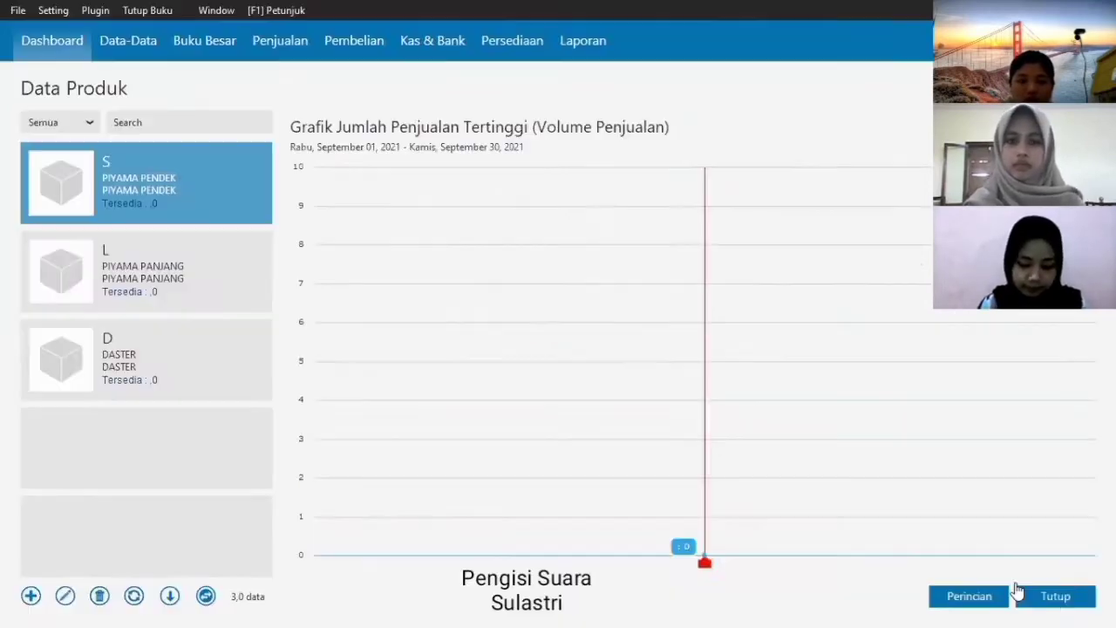
- Add a new measurement unit with code and name PACK
left_click(1054, 595)
left_click(648, 292)
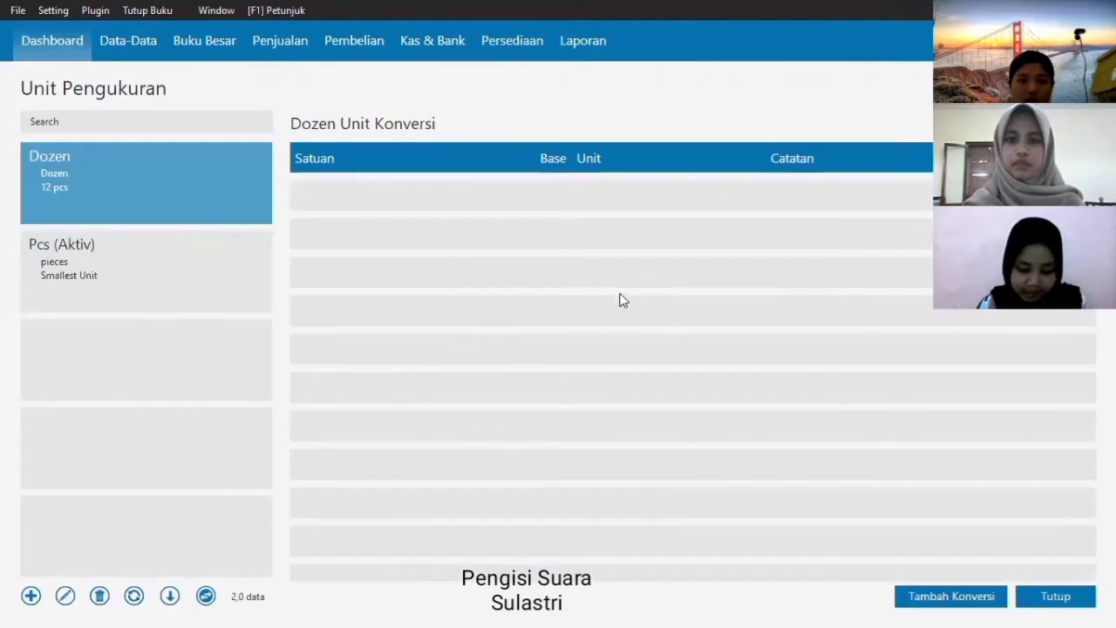
left_click(32, 596)
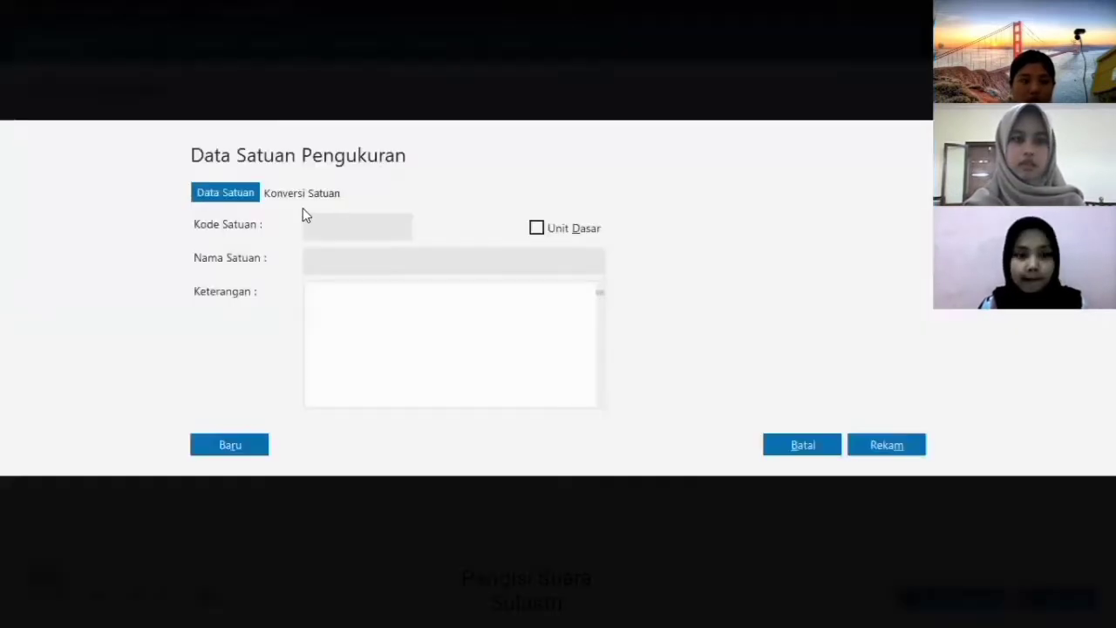
type("PACK")
left_click(320, 258)
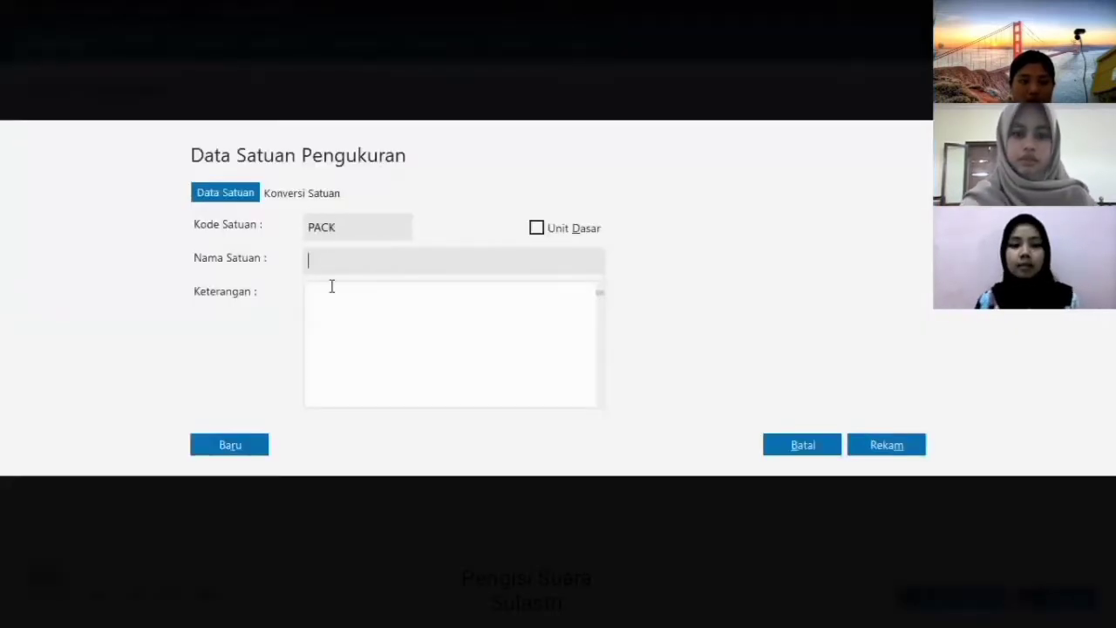
type("PACK")
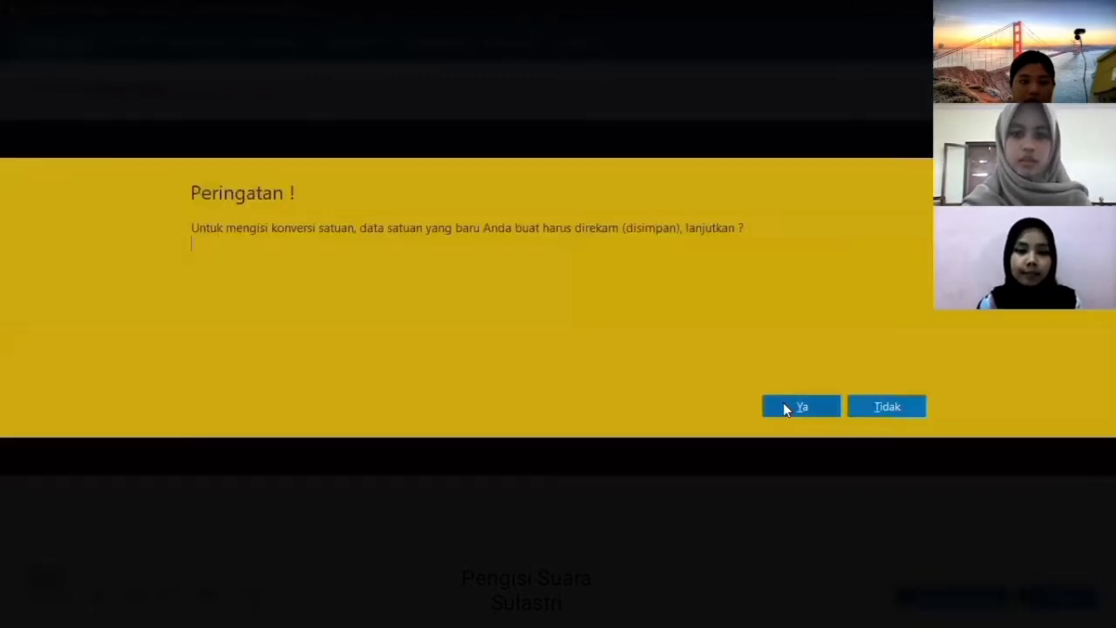
- Define the conversion 1 PACK = 50 pieces, save it, and close the units list
left_click(782, 402)
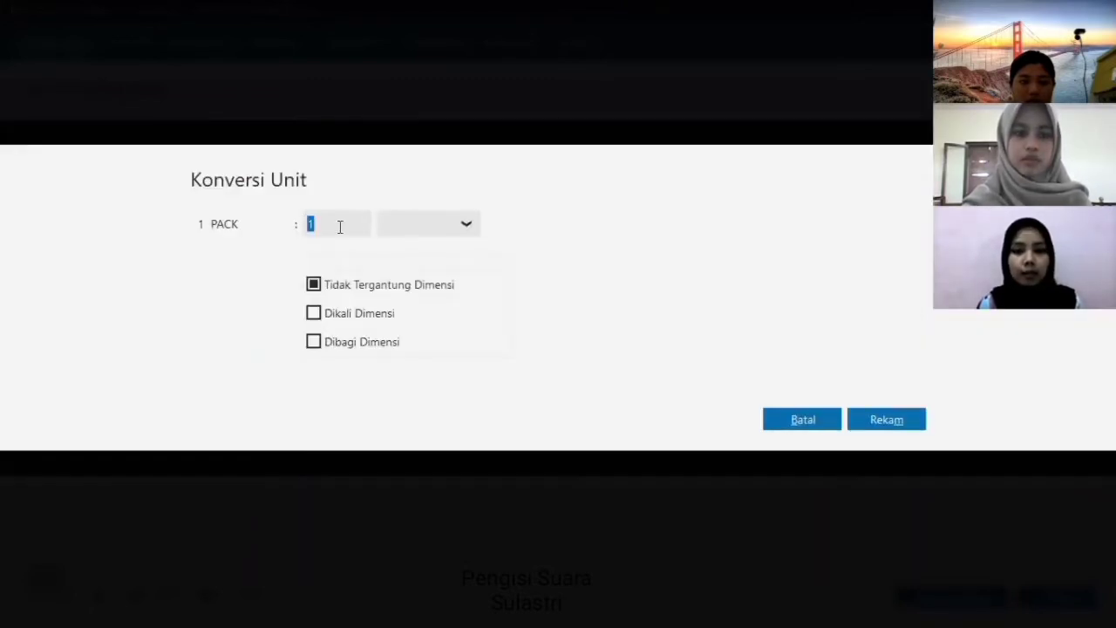
type("50")
left_click(469, 224)
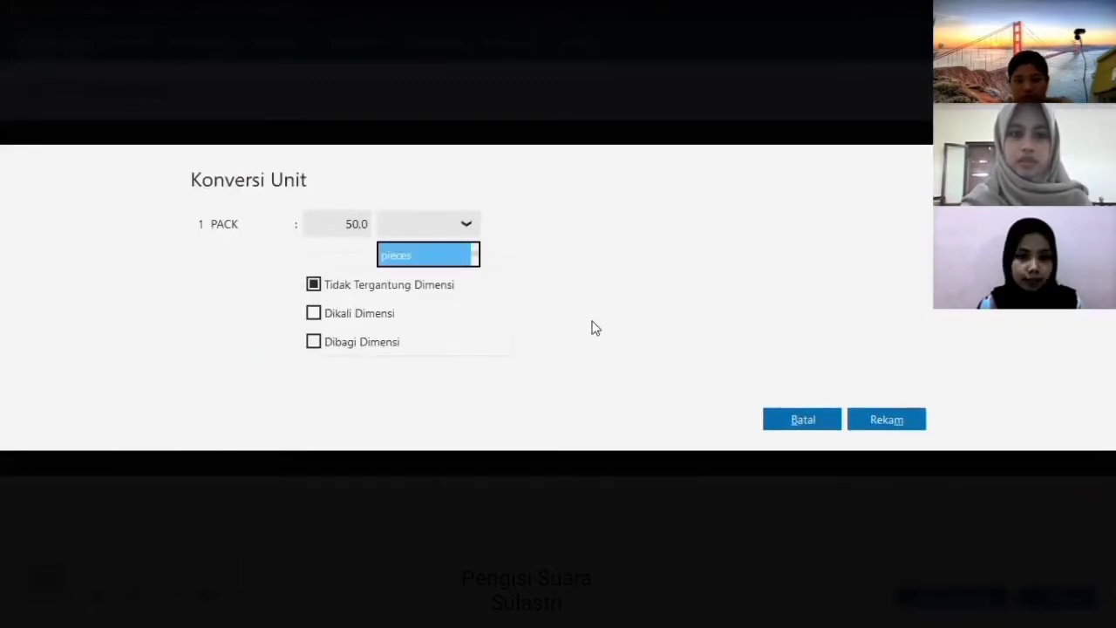
left_click(873, 422)
left_click(877, 449)
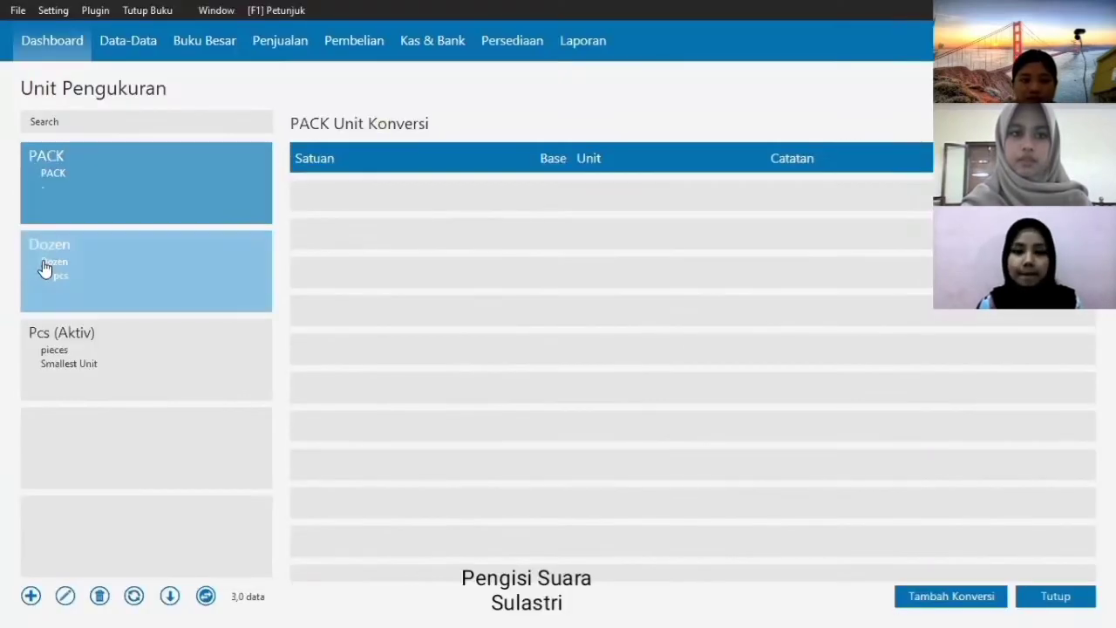
left_click(45, 265)
left_click(113, 214)
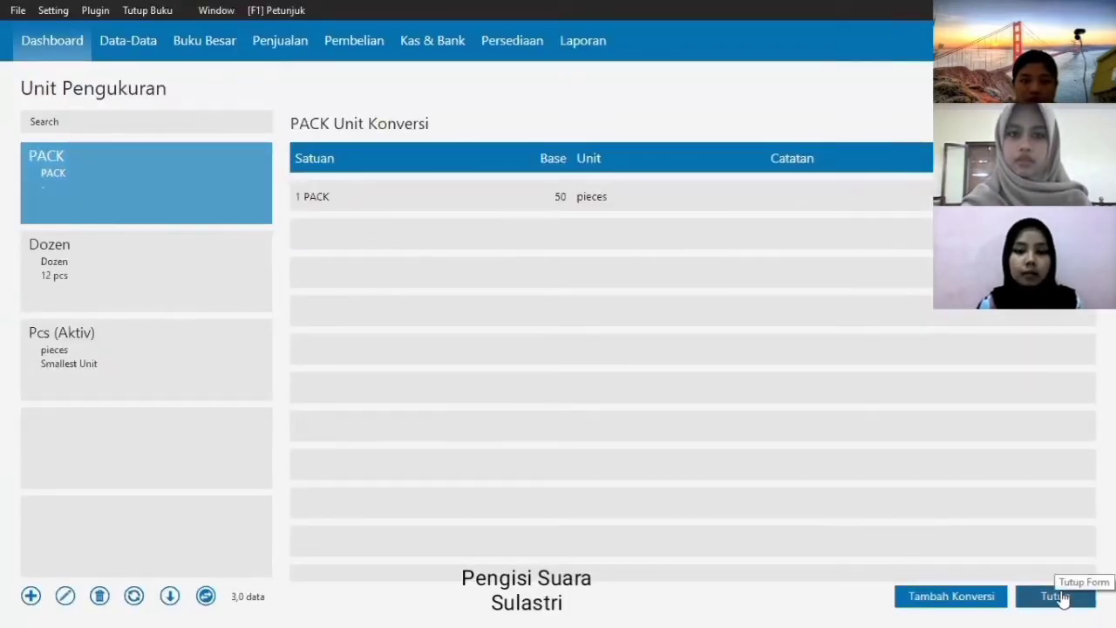
left_click(1063, 597)
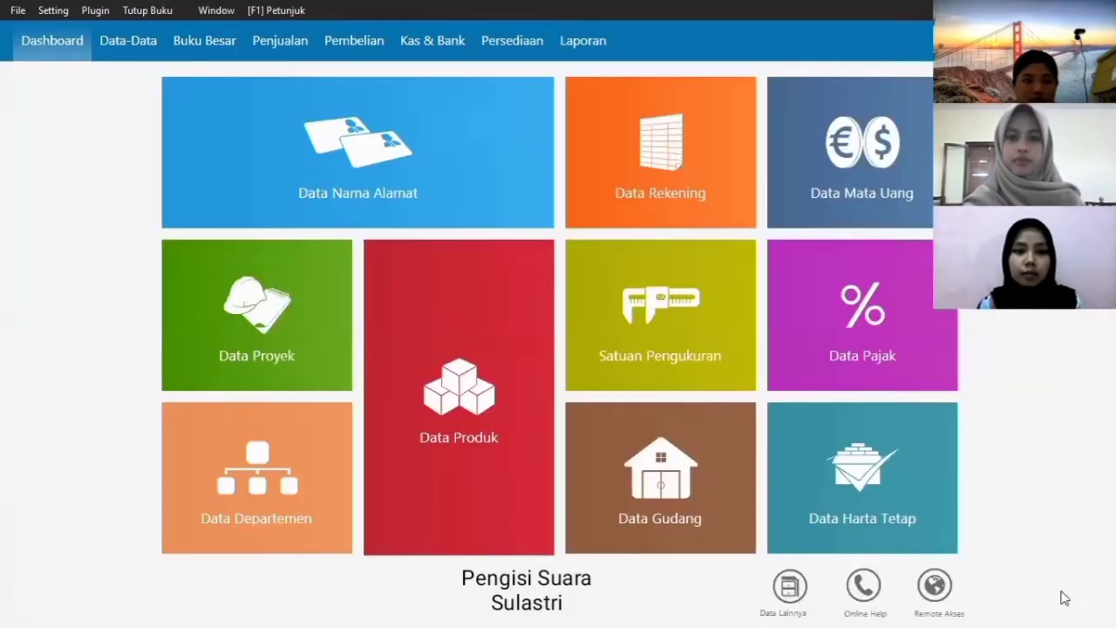
- In the account opening balances, enter the Kas and Bank opening balances
left_click(54, 12)
mouse_move(92, 76)
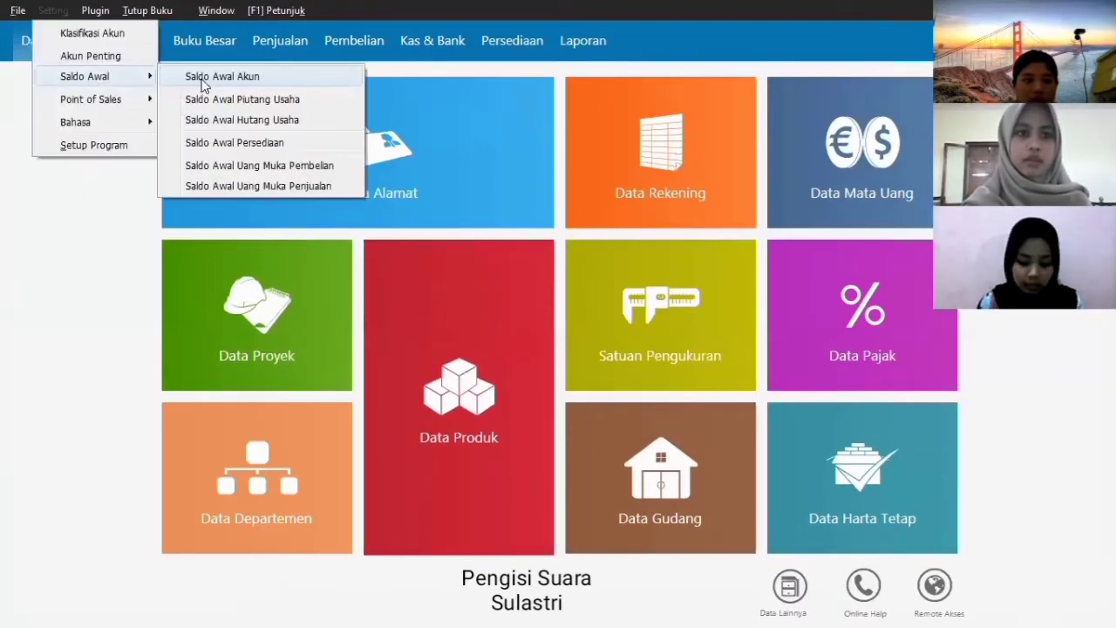
left_click(202, 84)
left_click(757, 297)
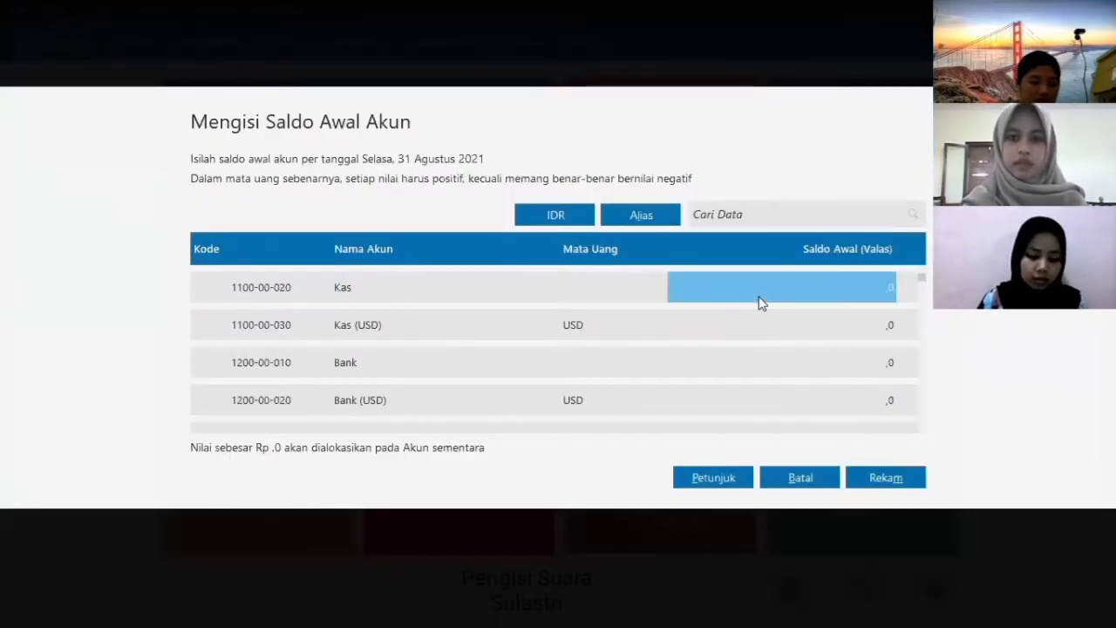
type("1000000")
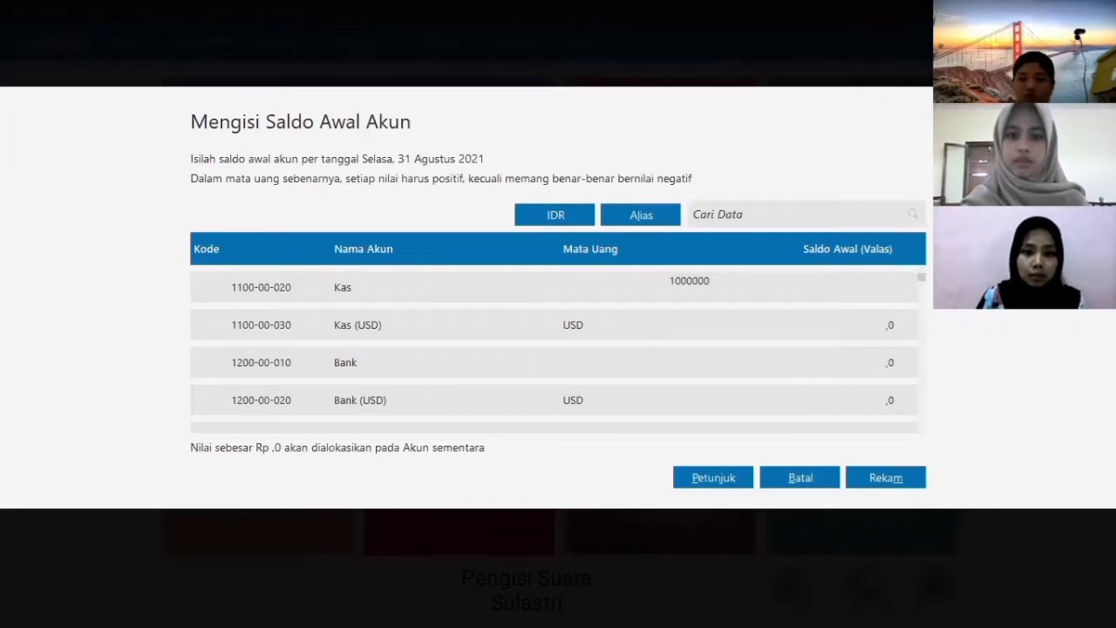
left_click(809, 364)
type("12000000")
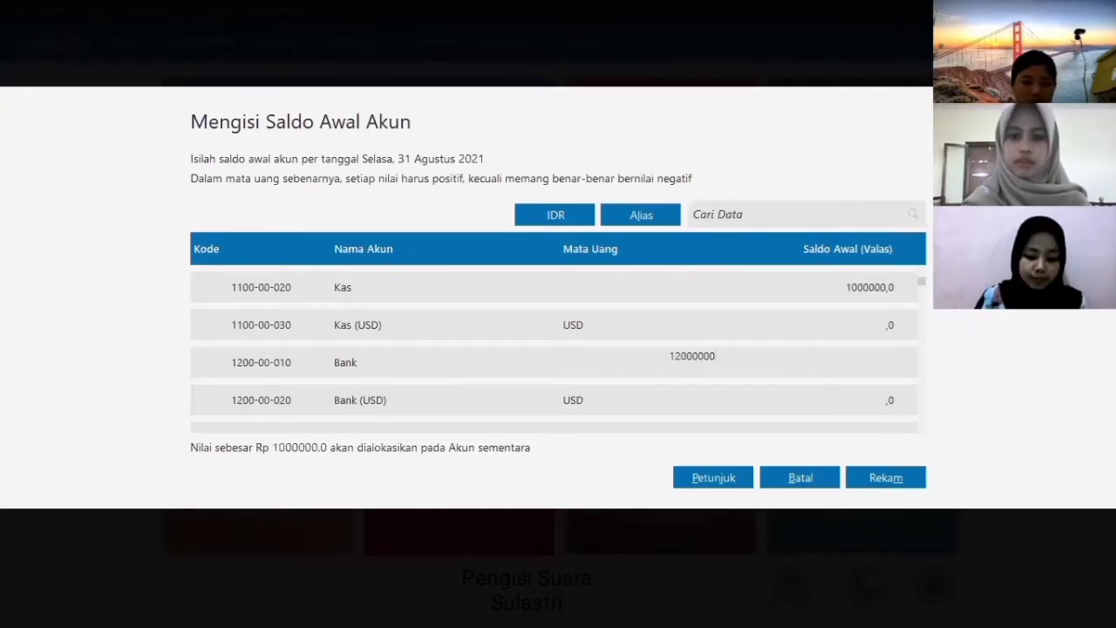
key("Return")
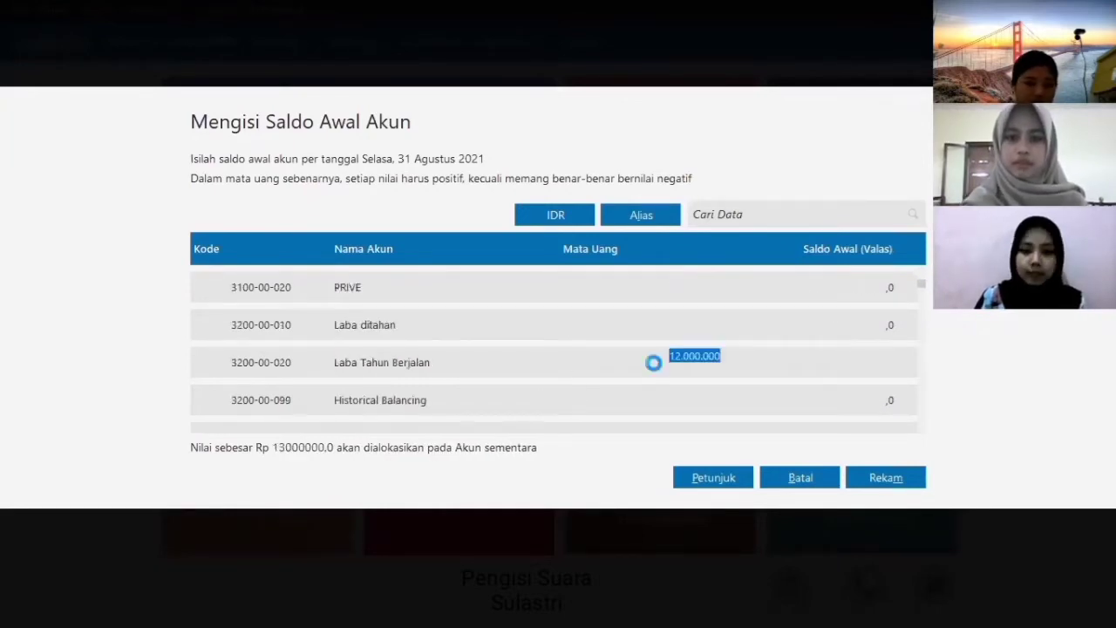
- Enter opening balances of 80000 for PERLENGKAPAN and 90000 for PERALATAN
key("Down")
key("Down")
key("Down")
key("Down")
key("Down")
key("Down")
key("Down")
key("Down")
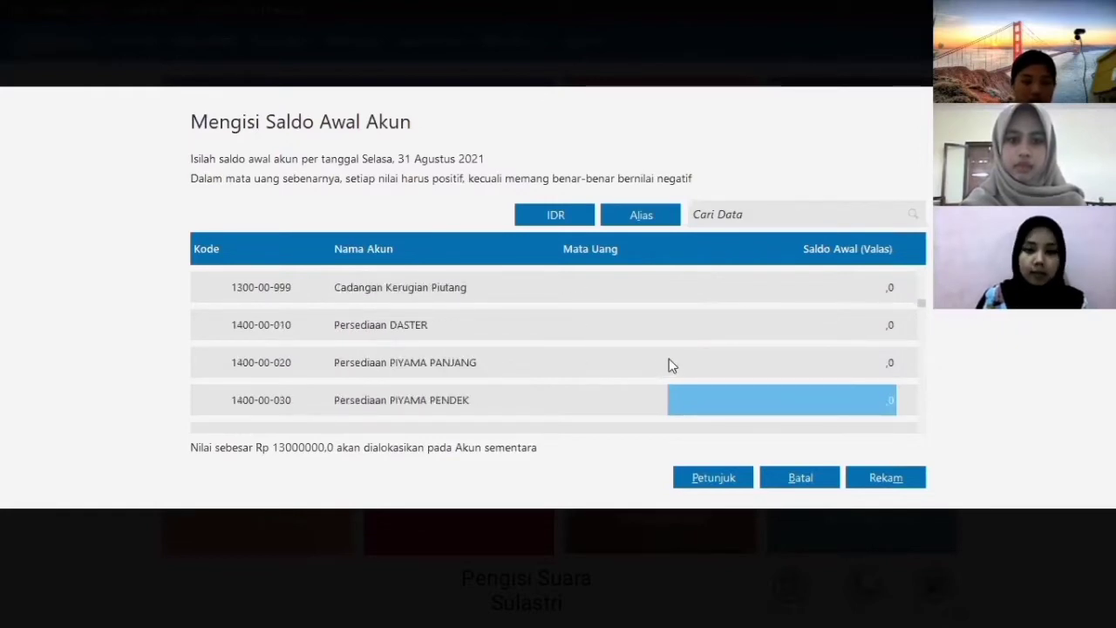
key("Down")
key("Down")
left_click(757, 366)
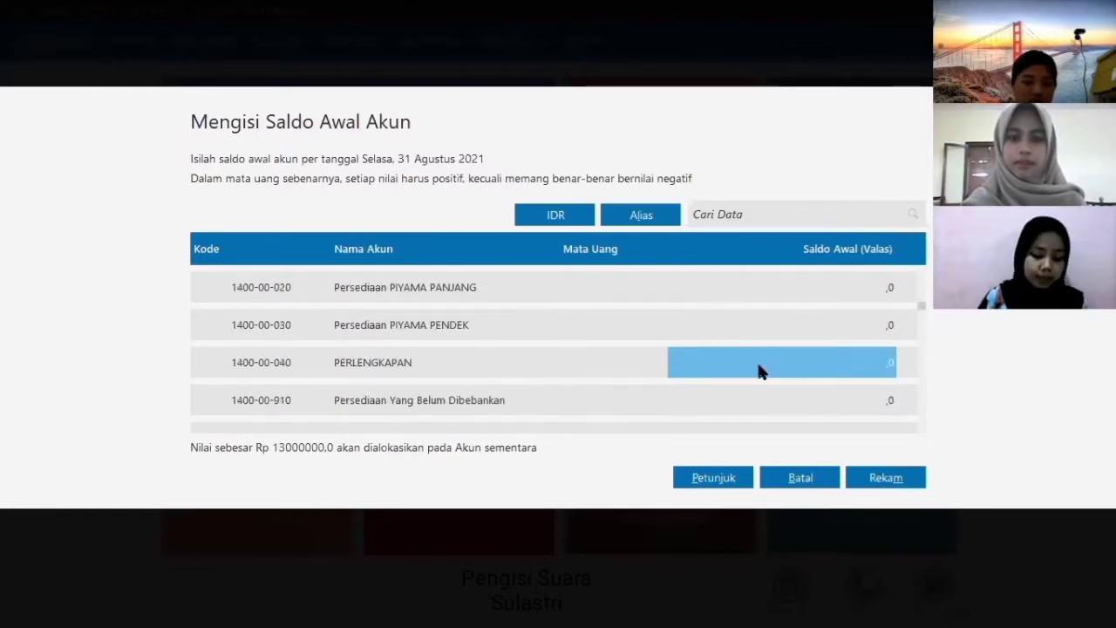
type("8")
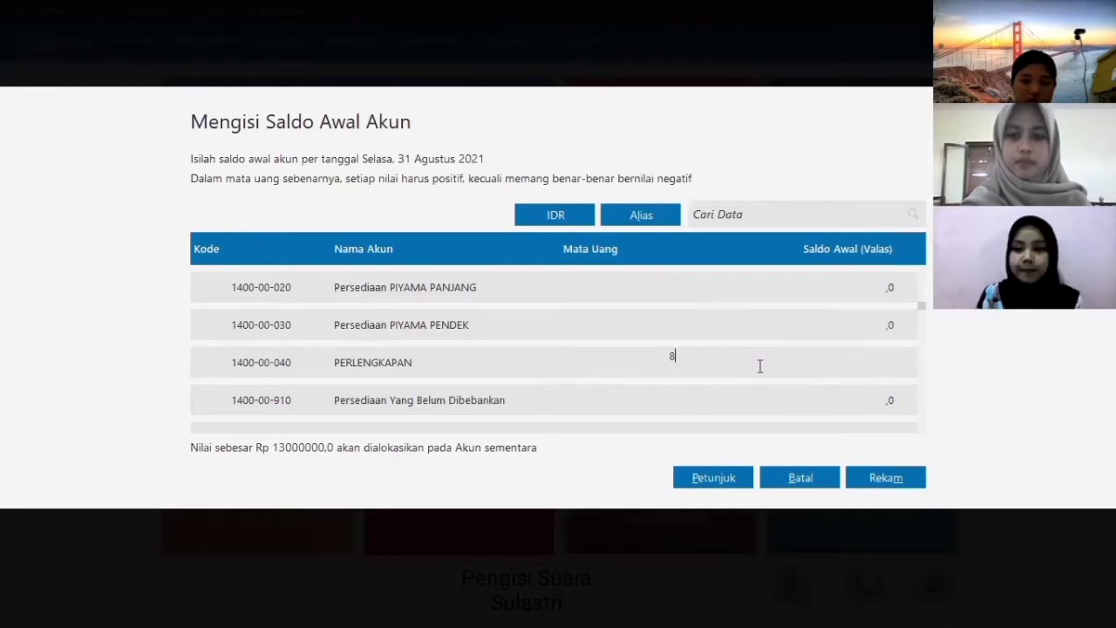
type("0000")
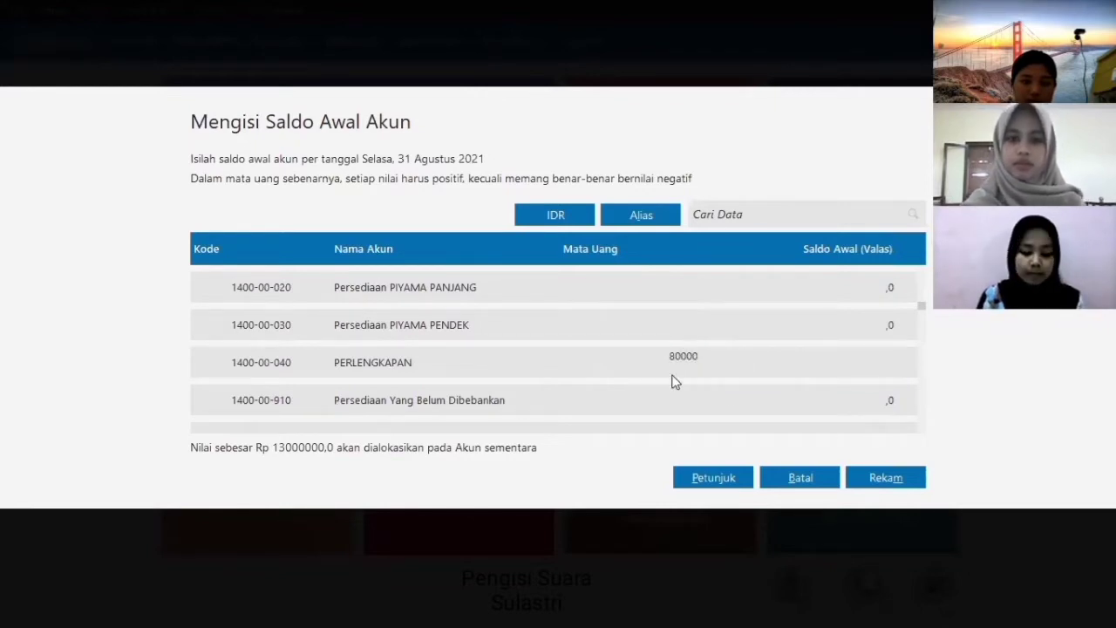
key("Down")
key("Down")
key("Down")
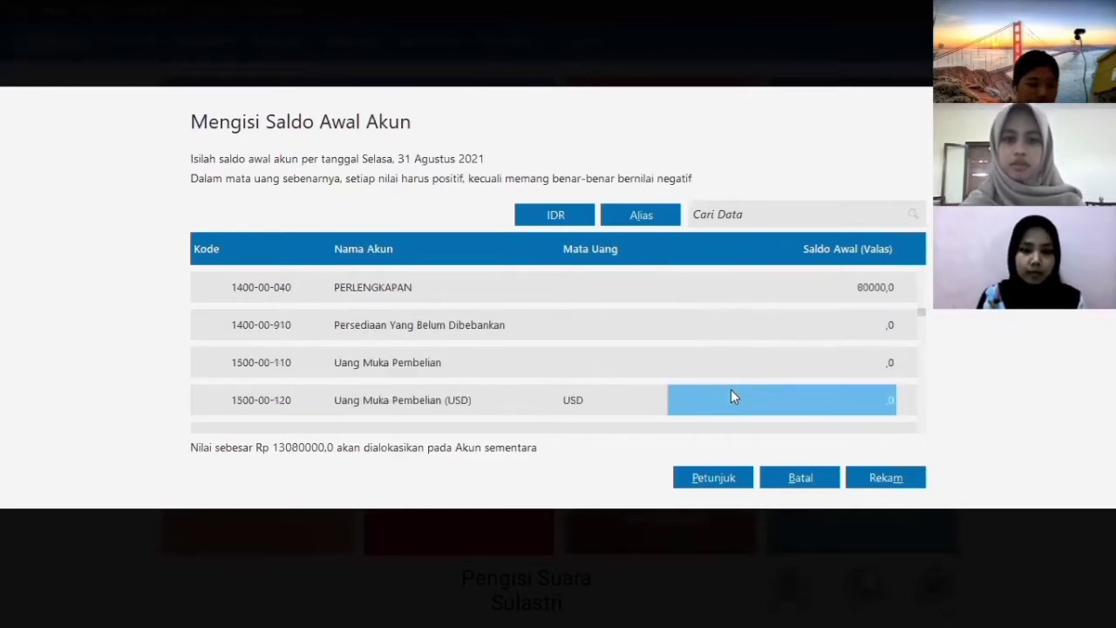
key("Down")
key("Down")
key("Down")
key("Down")
key("Down")
key("Down")
key("Down")
key("Down")
key("Down")
key("Down")
key("Down")
key("Down")
key("Down")
key("Down")
key("Down")
key("Down")
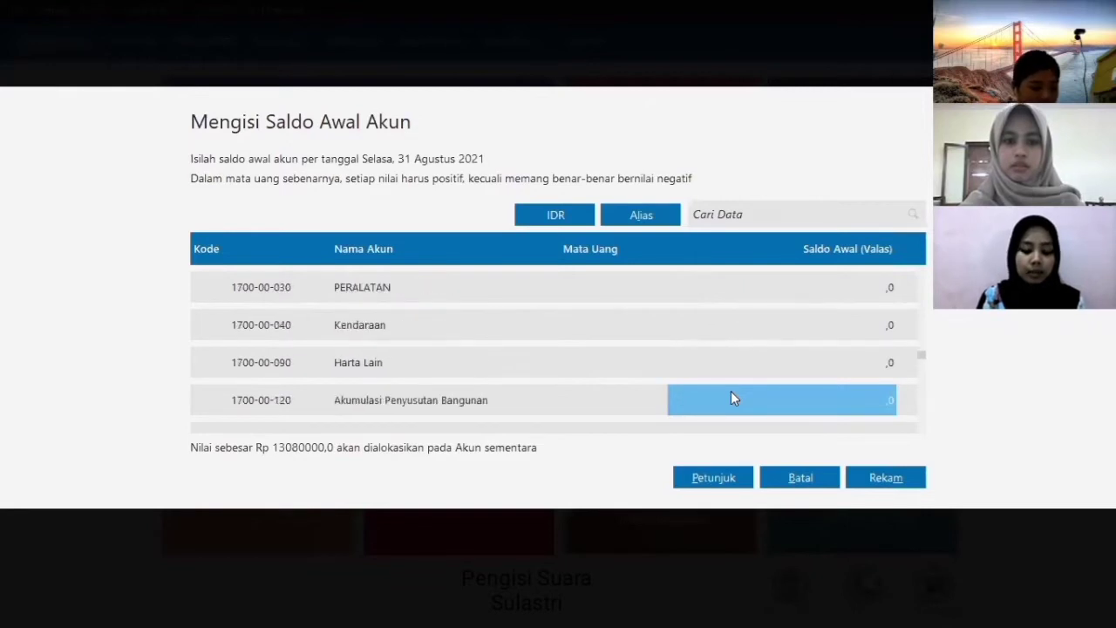
left_click(794, 296)
type("9")
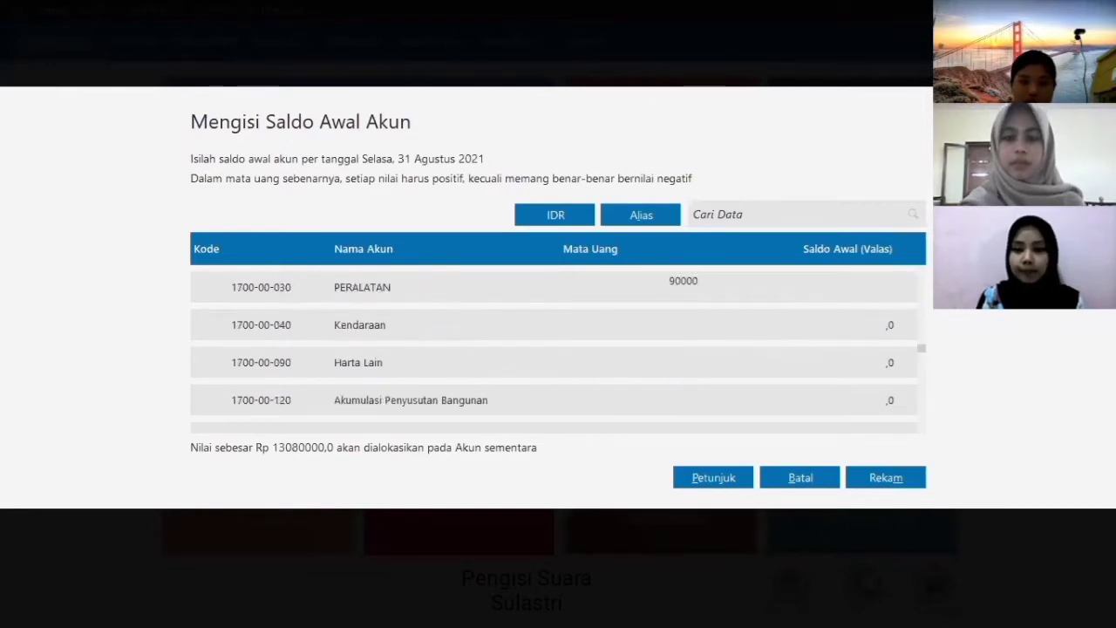
type("0000")
left_click(751, 350)
- Enter 13170000 as the Modal PEMILIK opening balance and save the balances
key("Down")
key("Down")
key("Down")
key("Down")
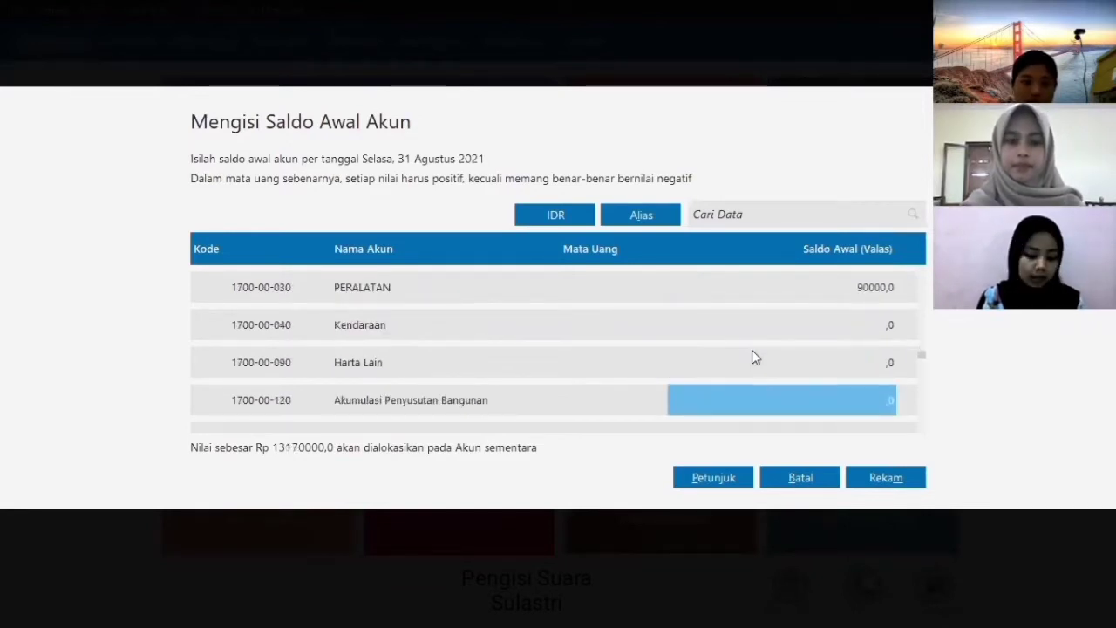
key("Down")
key("Down")
key("Down")
key("Down")
key("Down")
key("Down")
key("Down")
key("Down")
key("Down")
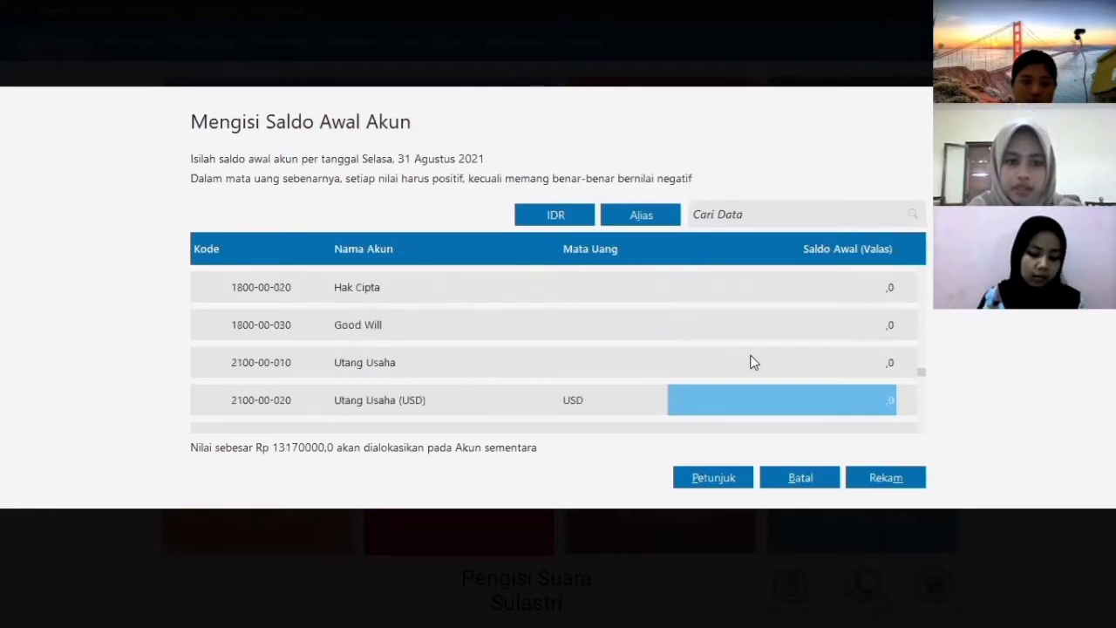
key("Down")
key("Down")
key("Down")
key("Down")
key("Down")
key("Down")
key("Down")
key("Down")
key("Down")
key("Down")
key("Down")
key("Down")
key("Down")
key("Down")
key("Down")
key("Down")
key("Down")
key("Down")
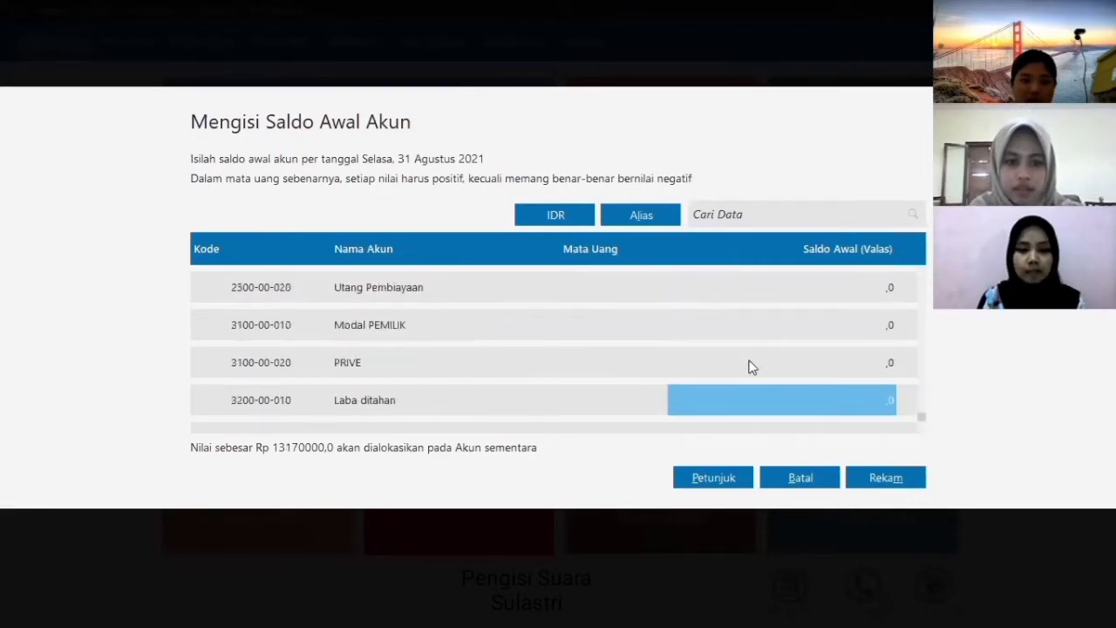
left_click(789, 335)
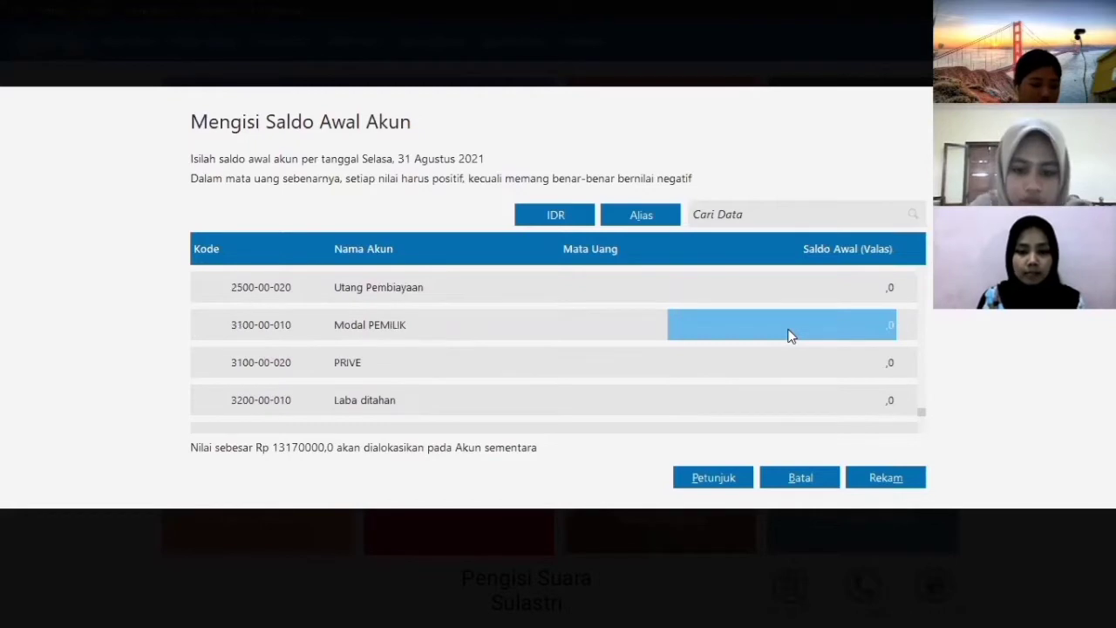
type("13")
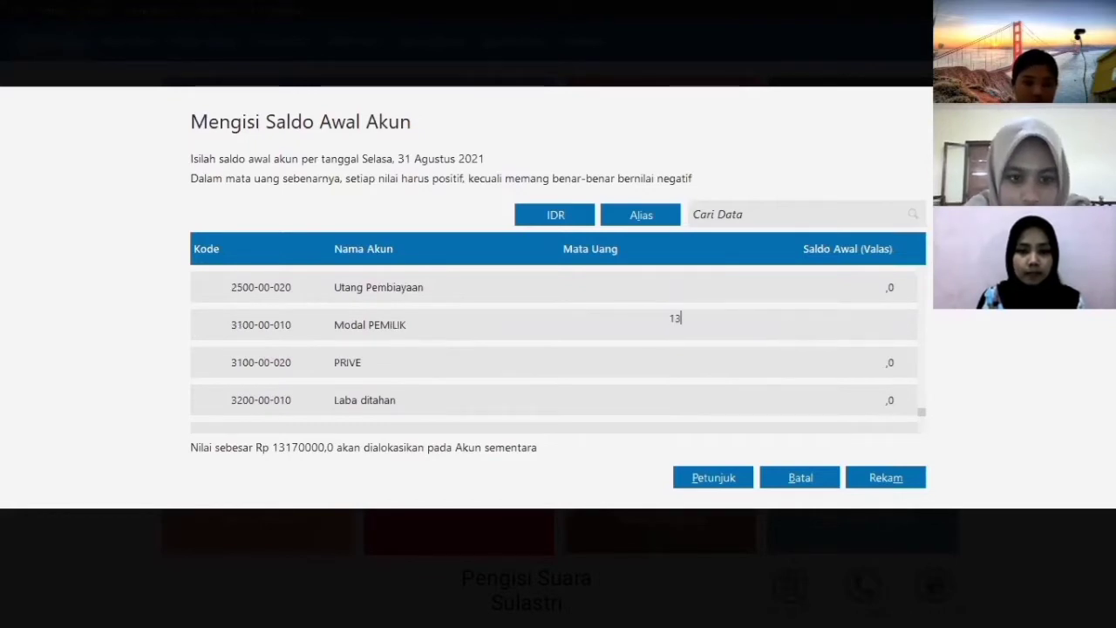
type("170.000")
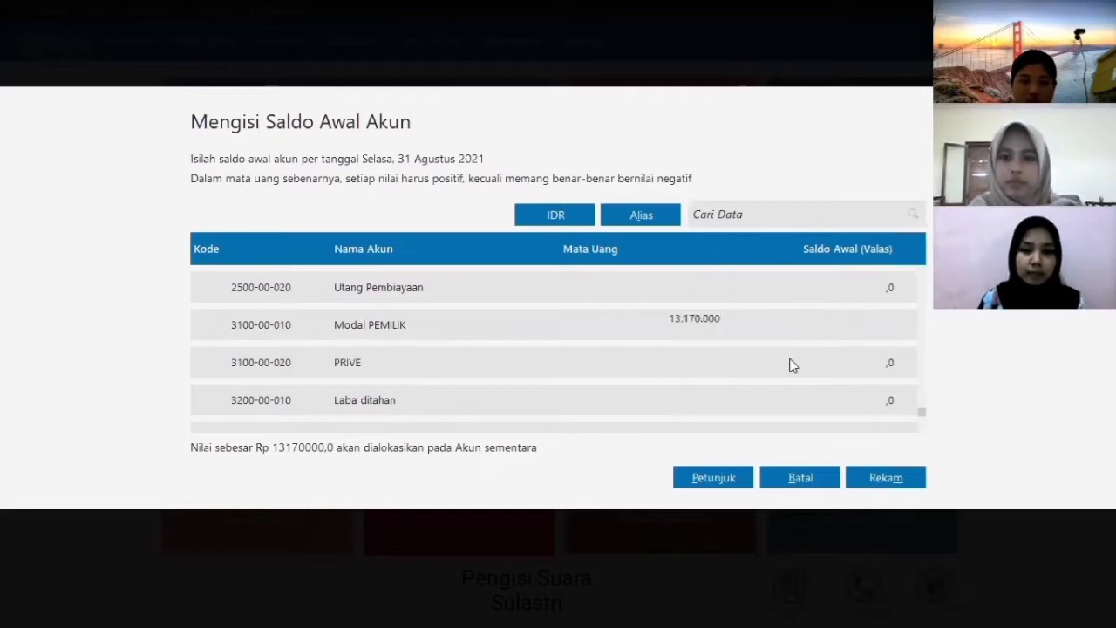
left_click(789, 364)
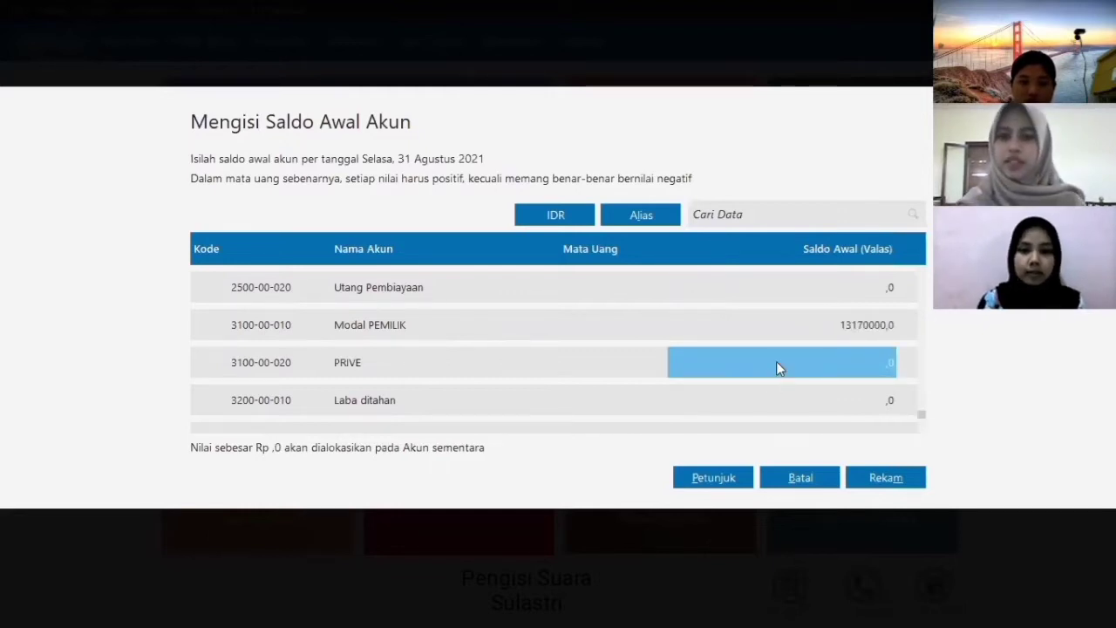
left_click(884, 479)
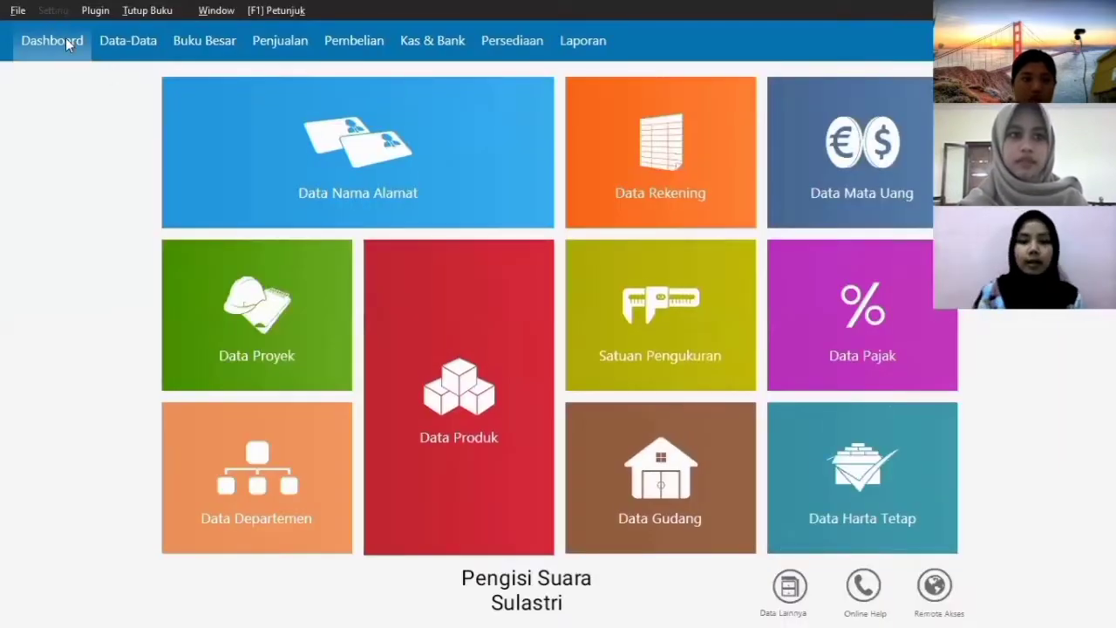
- Record opening stock of 1 DASTER at a cost of 43000
left_click(53, 11)
mouse_move(90, 77)
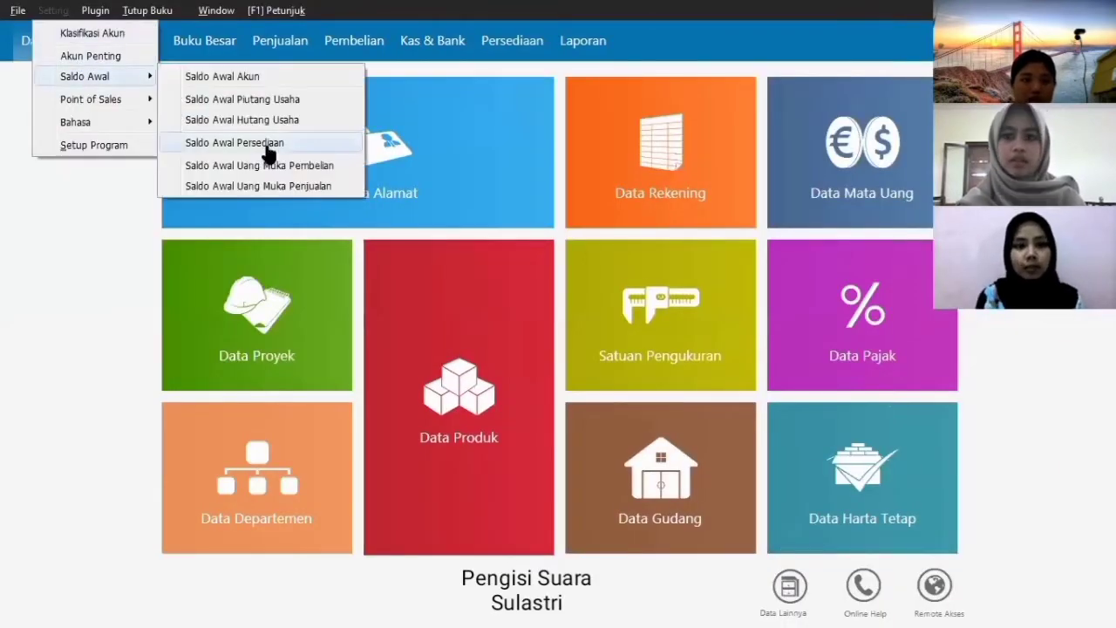
left_click(269, 148)
left_click(251, 509)
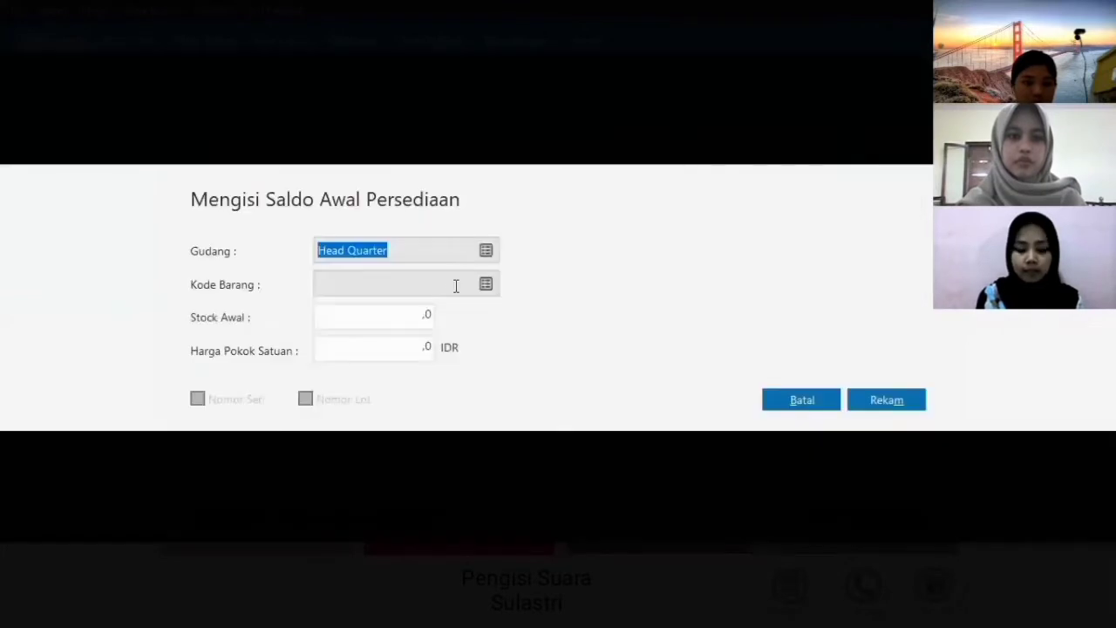
left_click(488, 284)
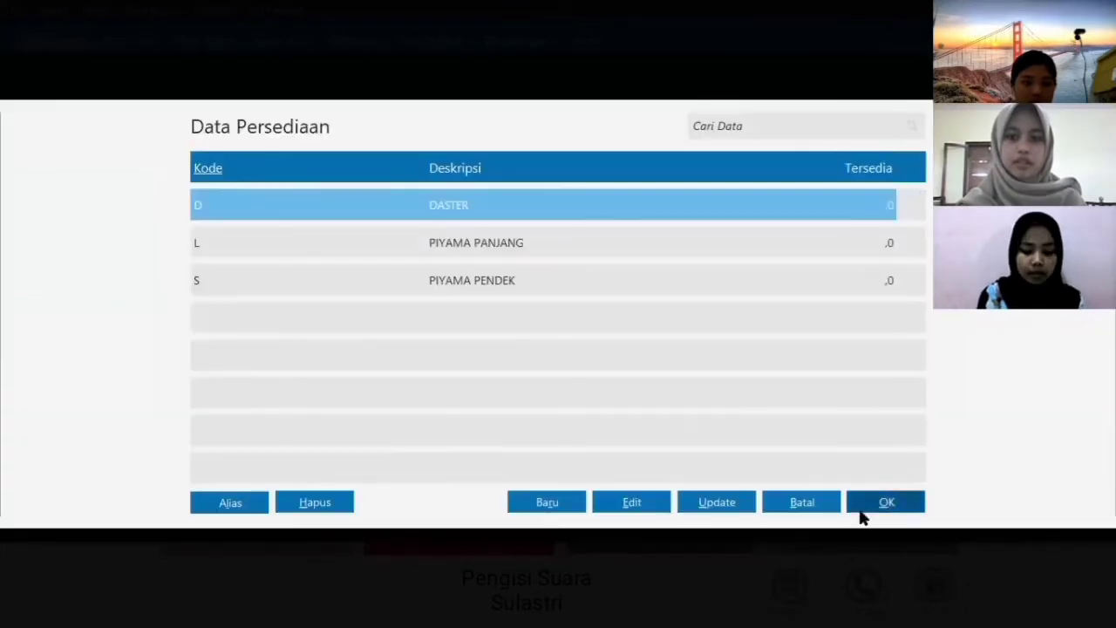
left_click(880, 504)
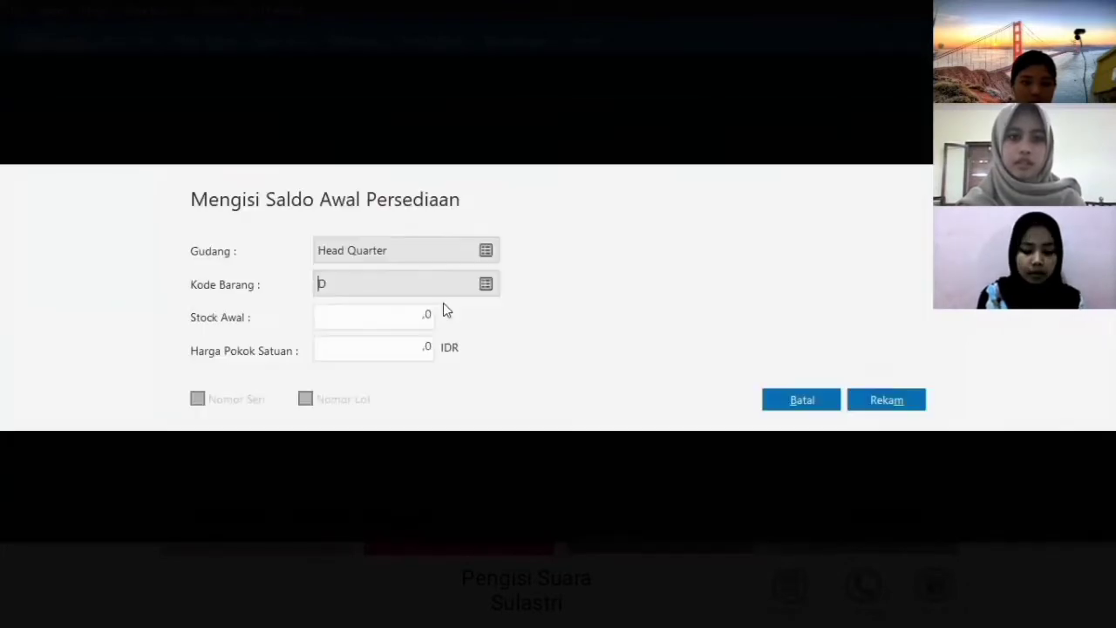
key("BackSpace")
key("Delete")
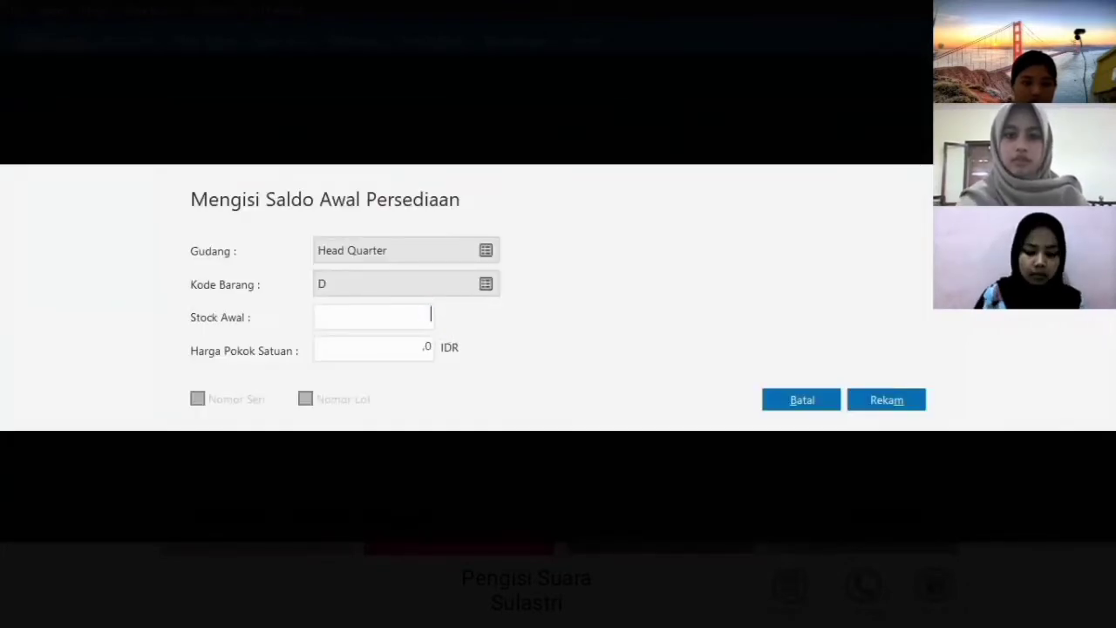
type("1")
left_click(419, 351)
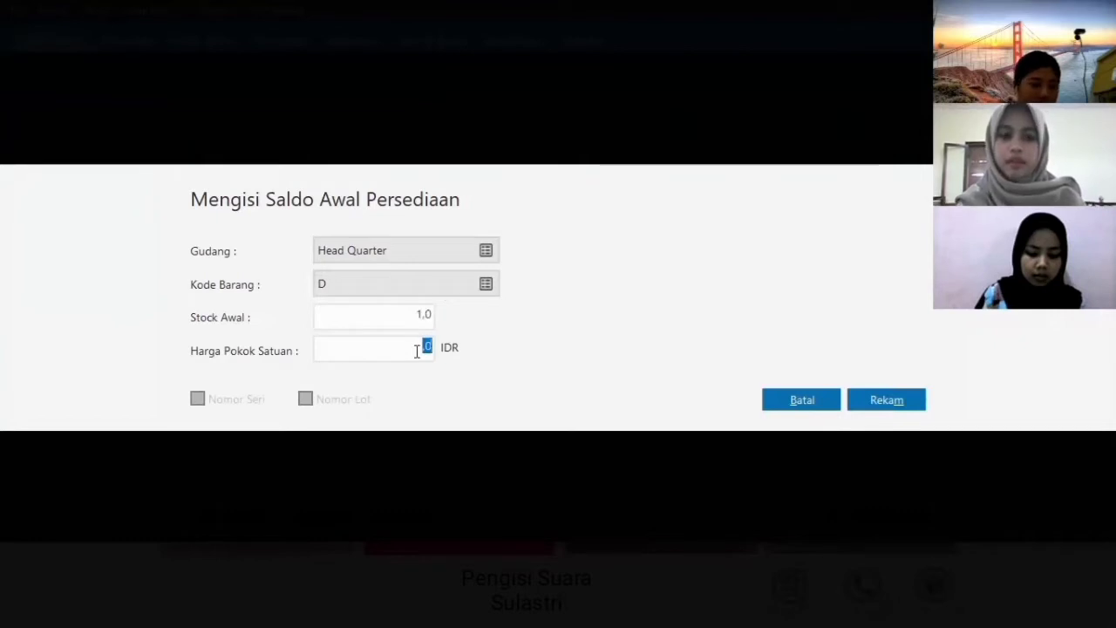
type("43000")
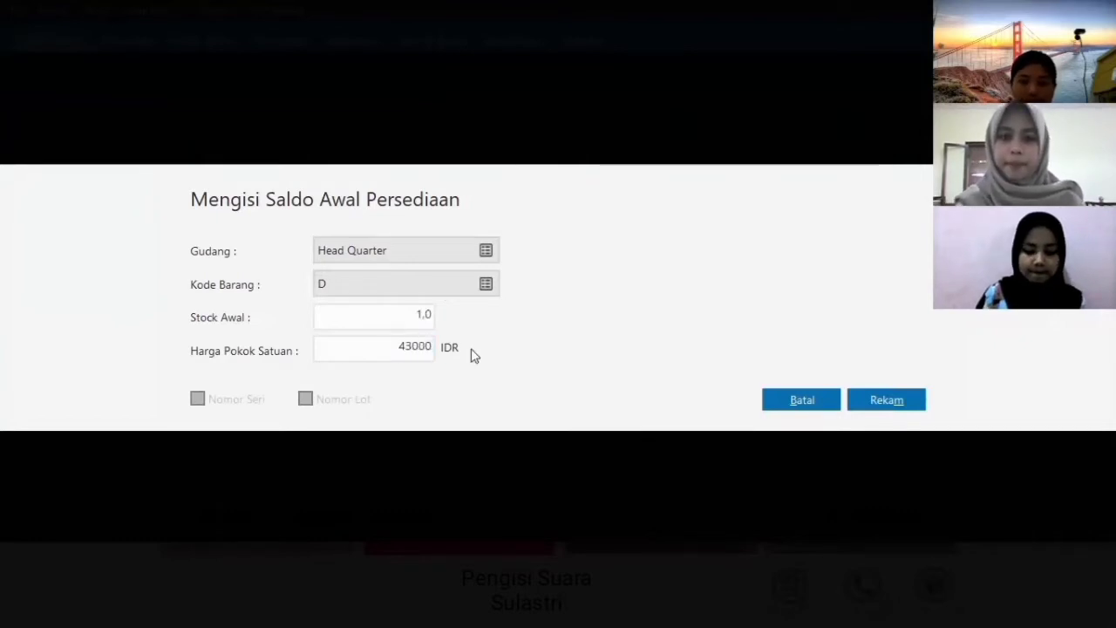
left_click(352, 314)
left_click(887, 399)
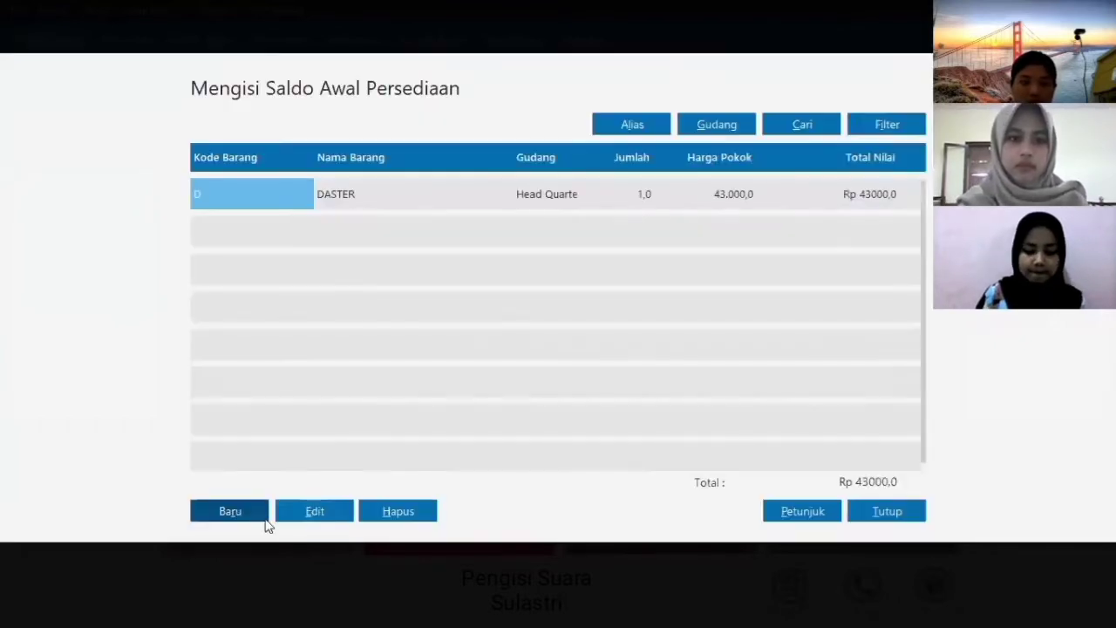
- Record opening stock for PIYAMA PANJANG at a cost of 63000
left_click(230, 511)
left_click(487, 283)
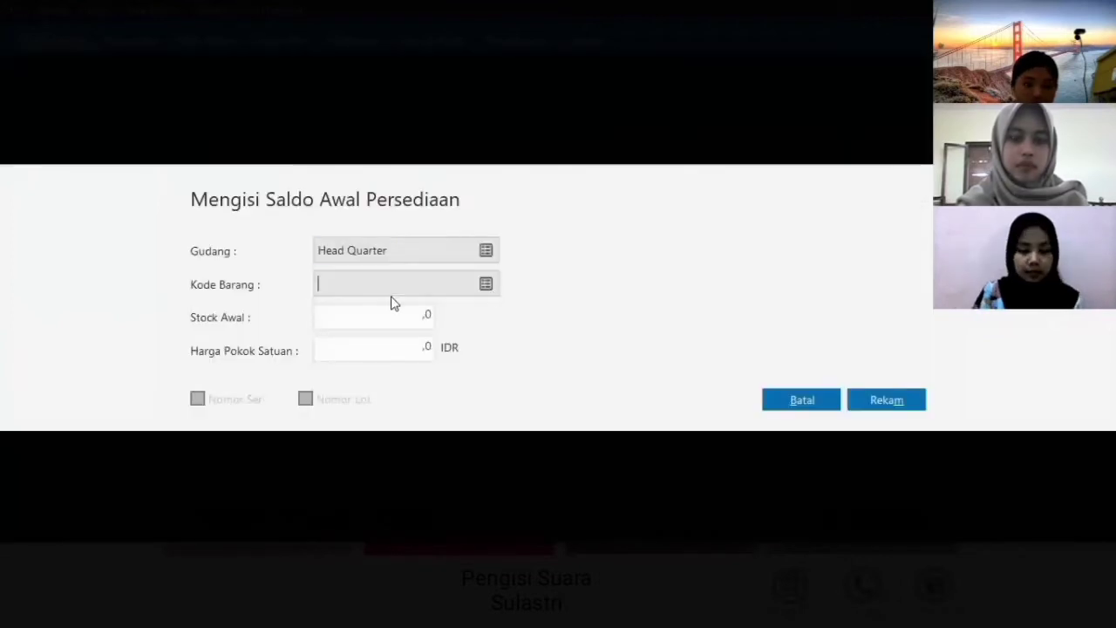
key("Return")
left_click(428, 349)
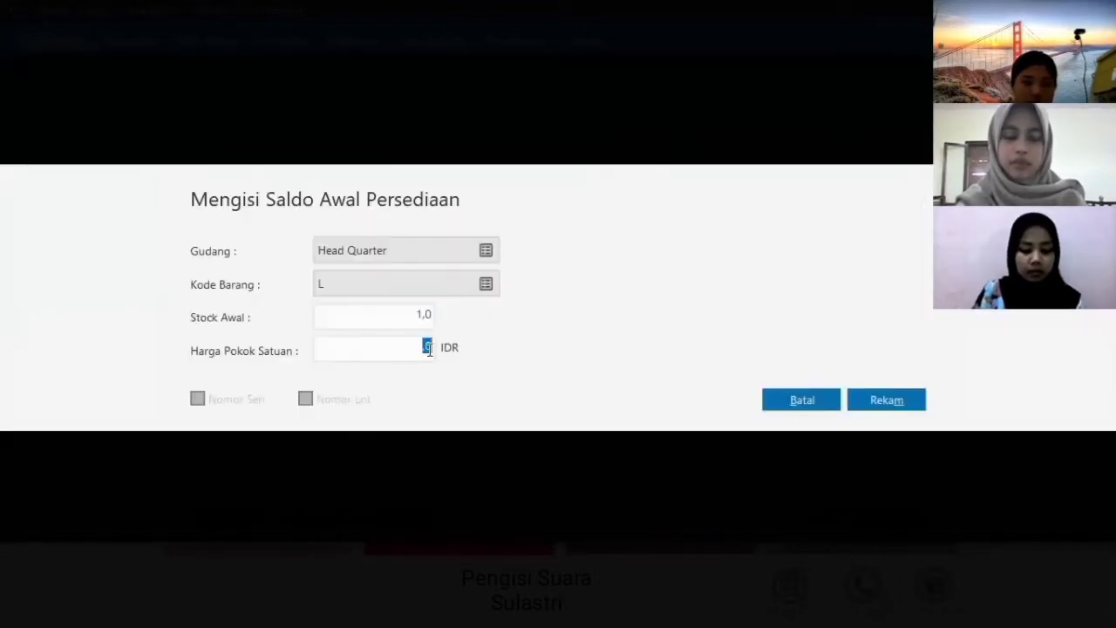
type("63000.0")
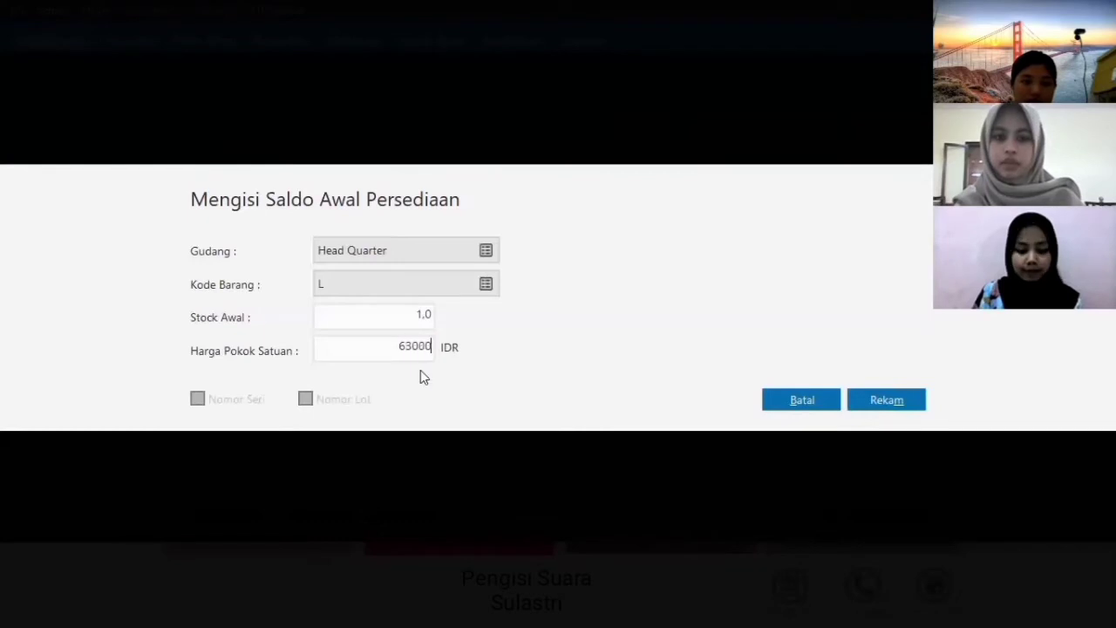
left_click(881, 410)
- Record 1 PIYAMA PENDEK at 53000, then close and confirm the stock recalculation
left_click(251, 503)
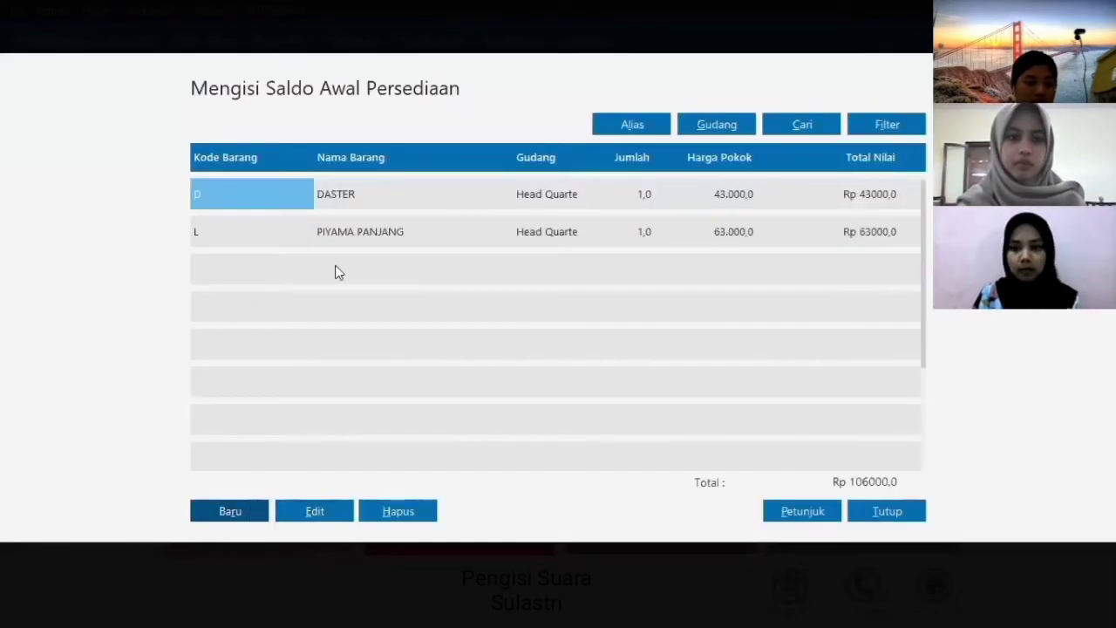
left_click(486, 283)
left_click(863, 493)
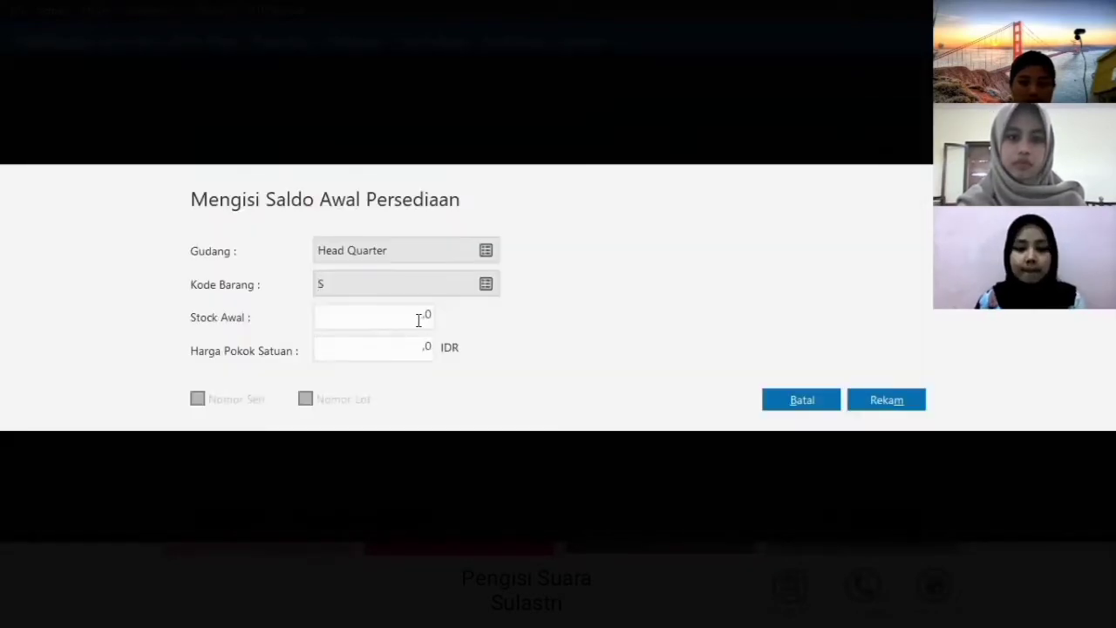
left_click(427, 314)
type("1")
left_click(428, 347)
type("53000.0")
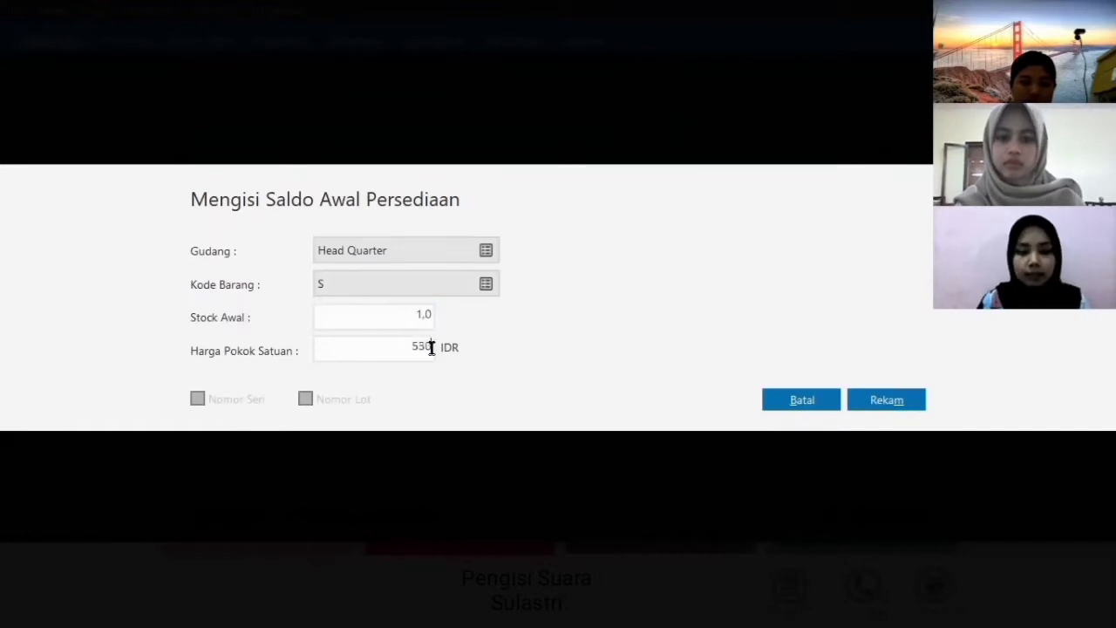
left_click(895, 401)
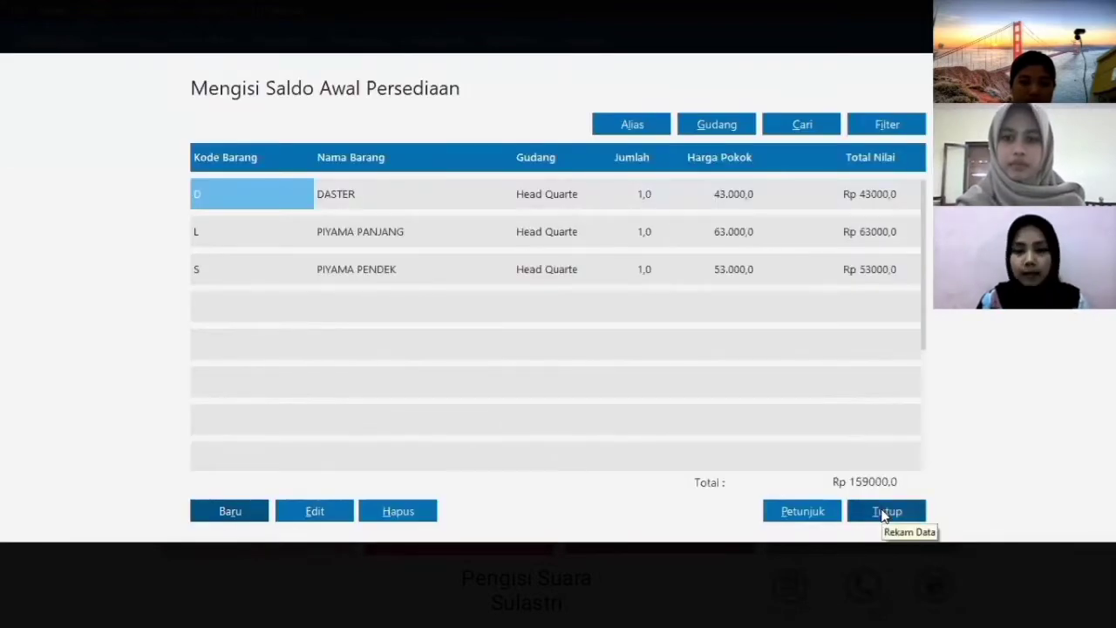
left_click(878, 509)
left_click(816, 413)
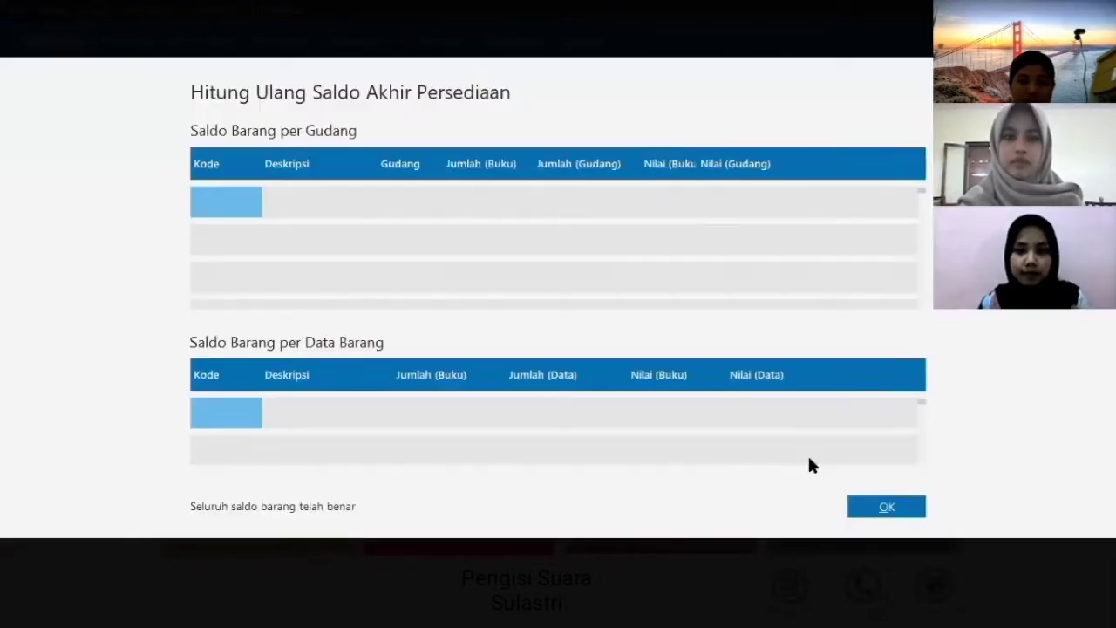
left_click(873, 509)
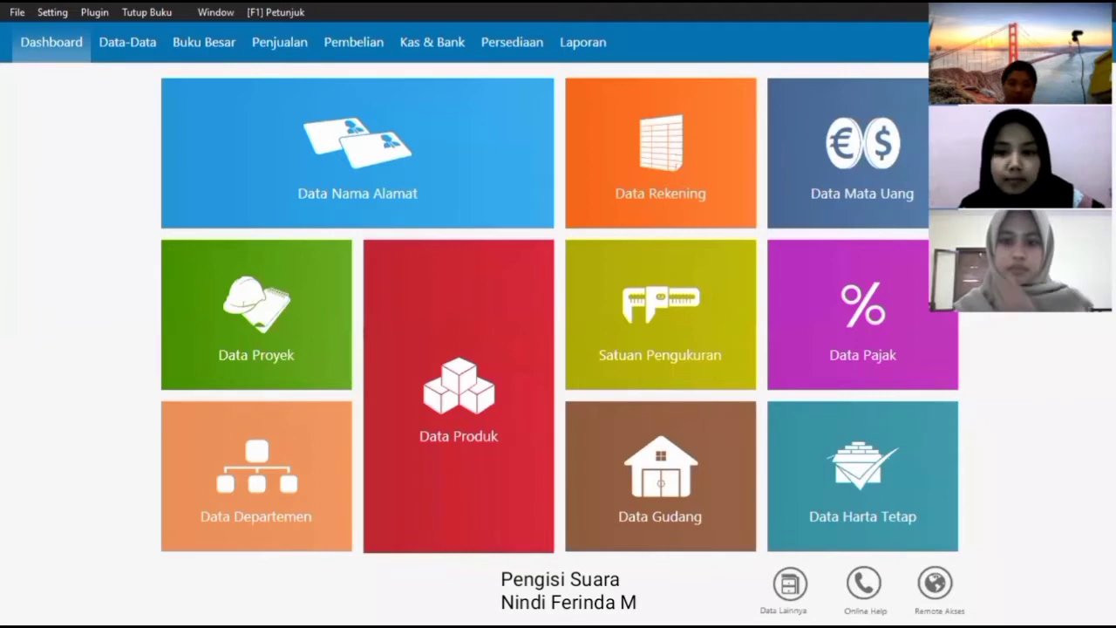
- Start a new goods receipt with invoice date 01/09/2021
left_click(387, 61)
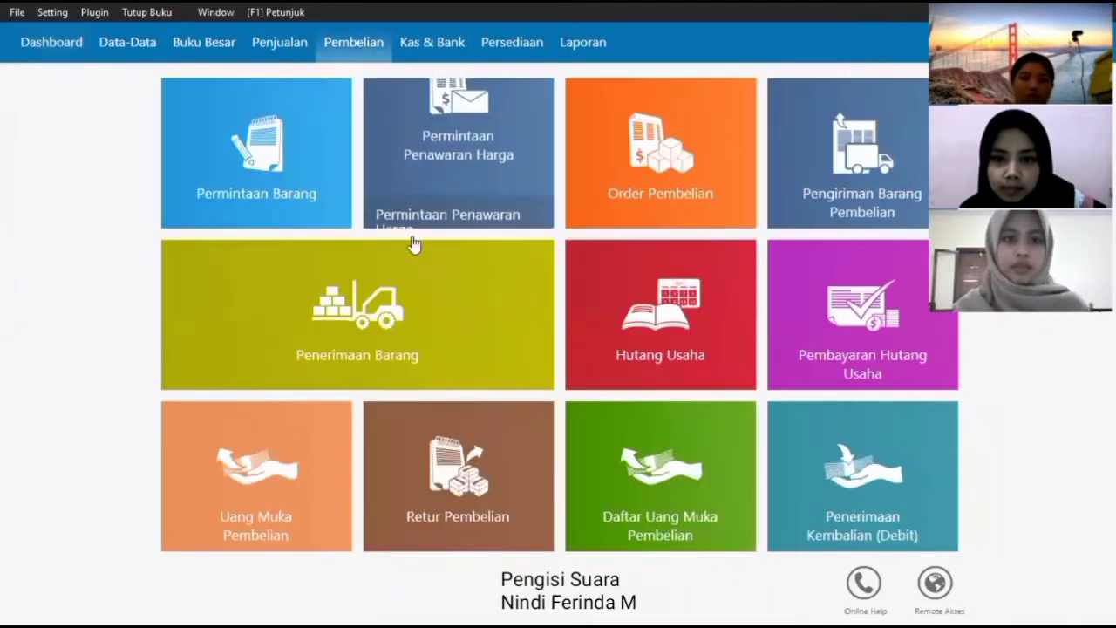
left_click(415, 295)
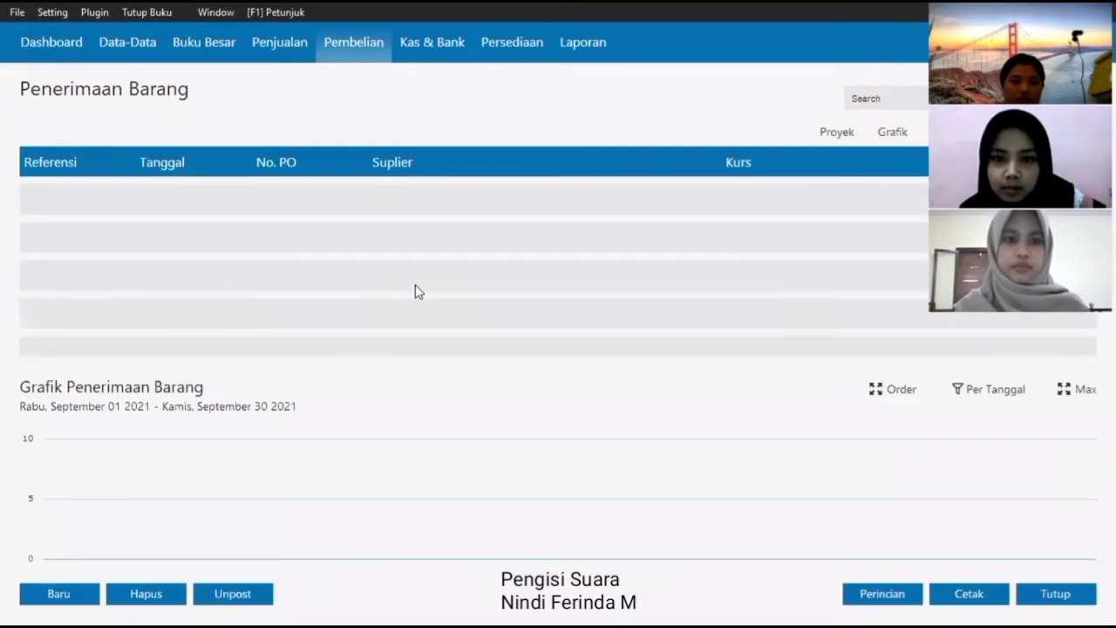
left_click(52, 597)
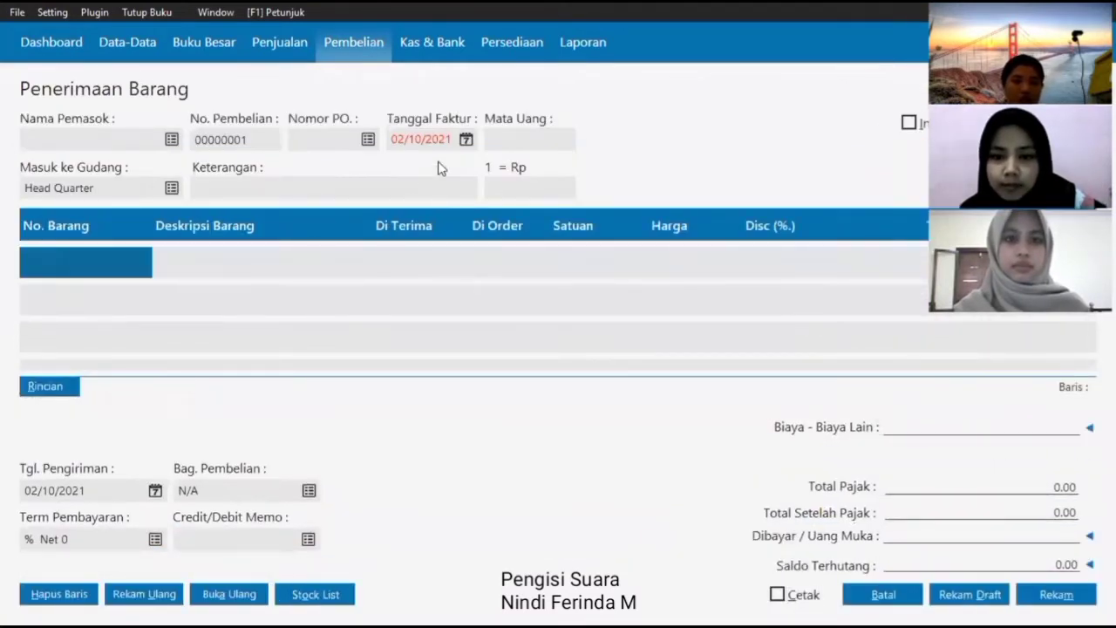
left_click(464, 143)
left_click(630, 169)
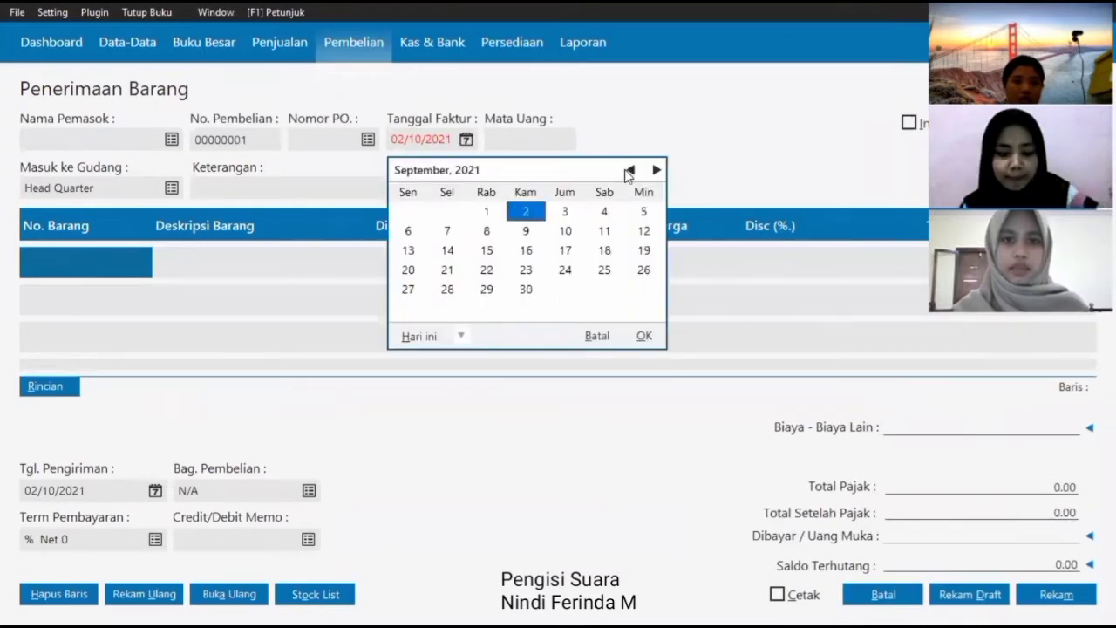
left_click(486, 211)
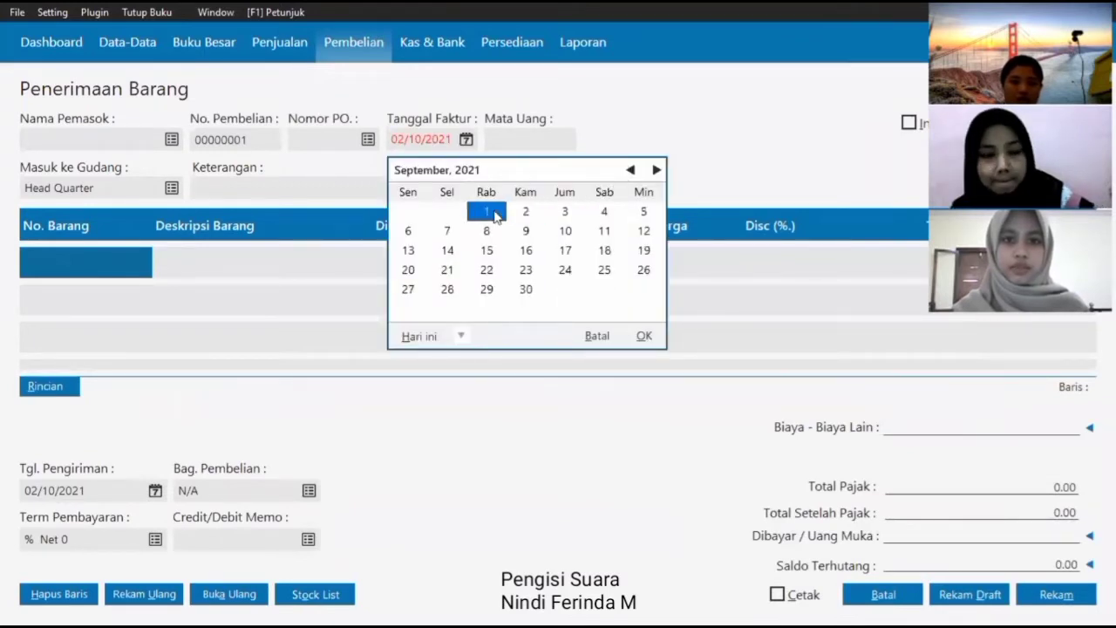
left_click(644, 336)
- Choose SUPLIER as the vendor and add DASTER as the first item
left_click(166, 145)
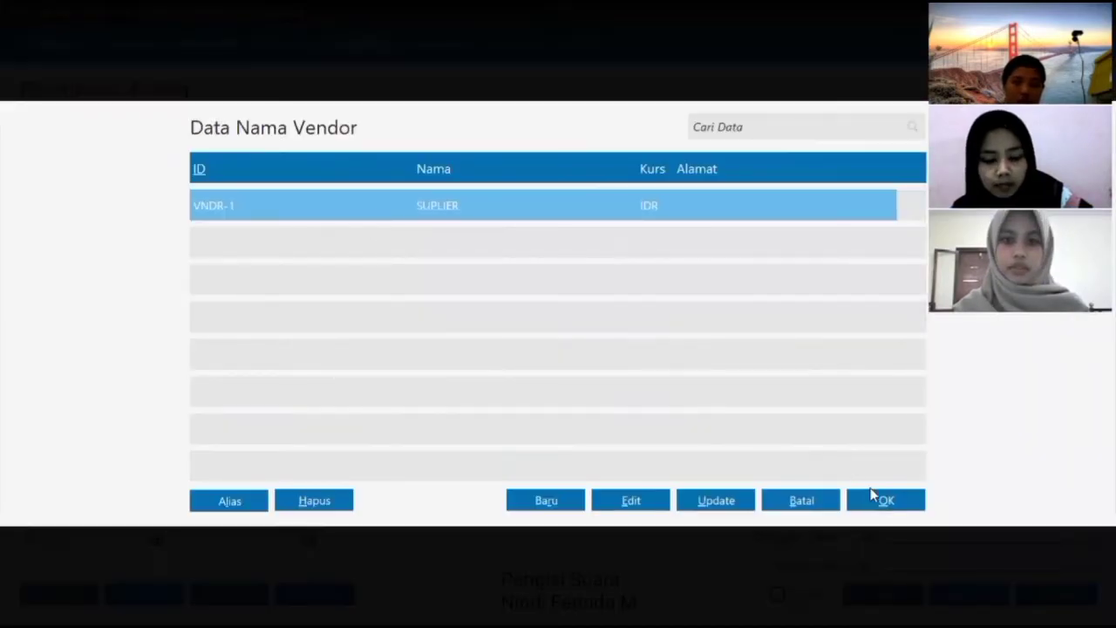
left_click(883, 501)
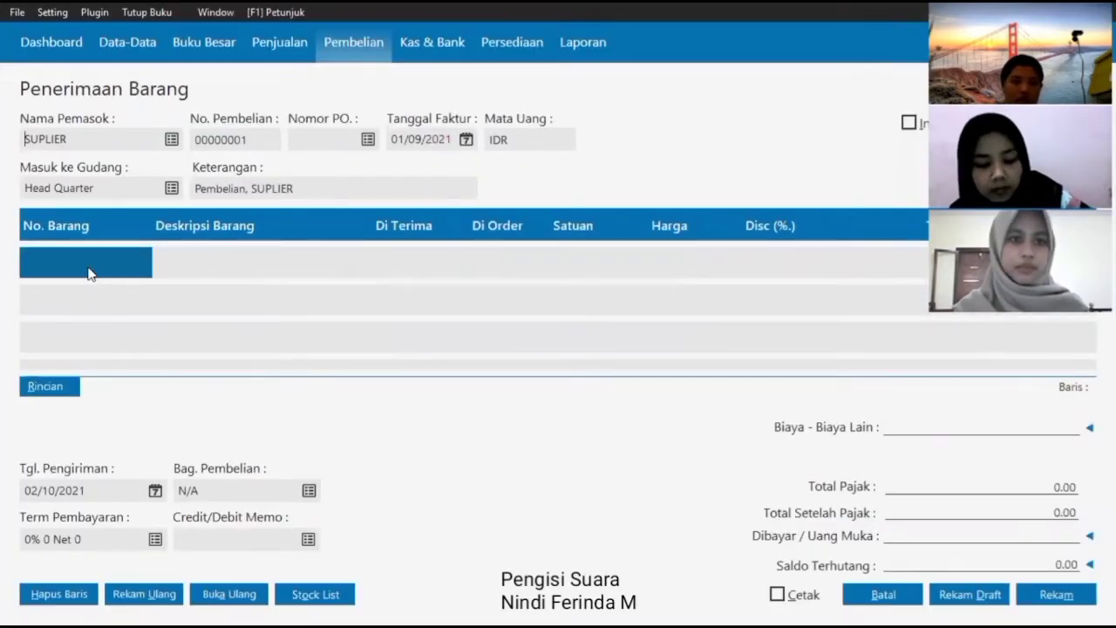
left_click(87, 264)
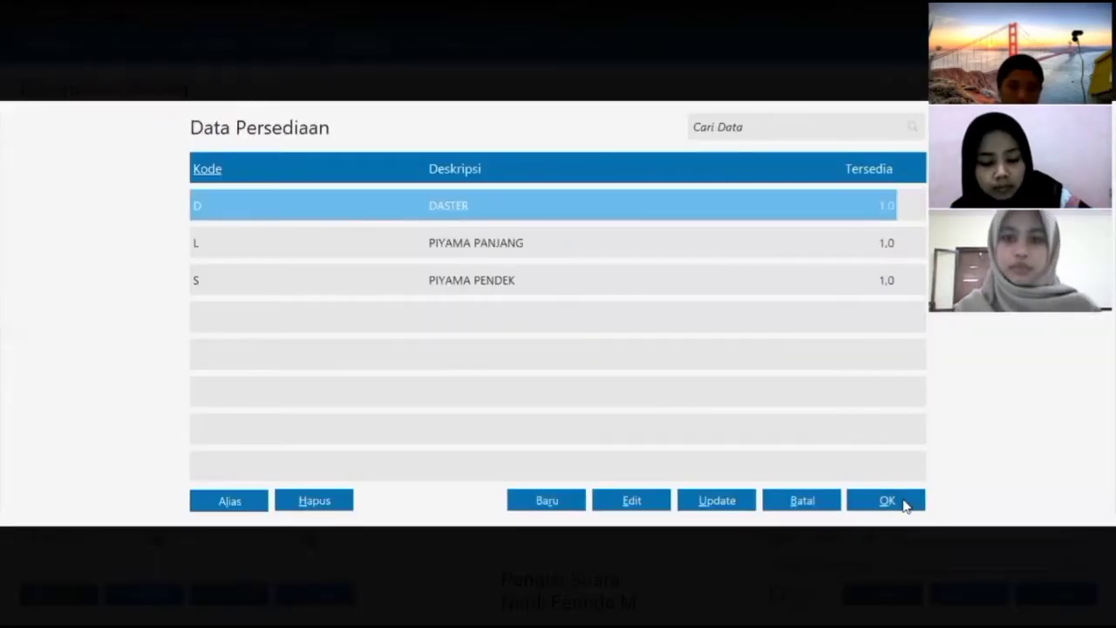
left_click(903, 503)
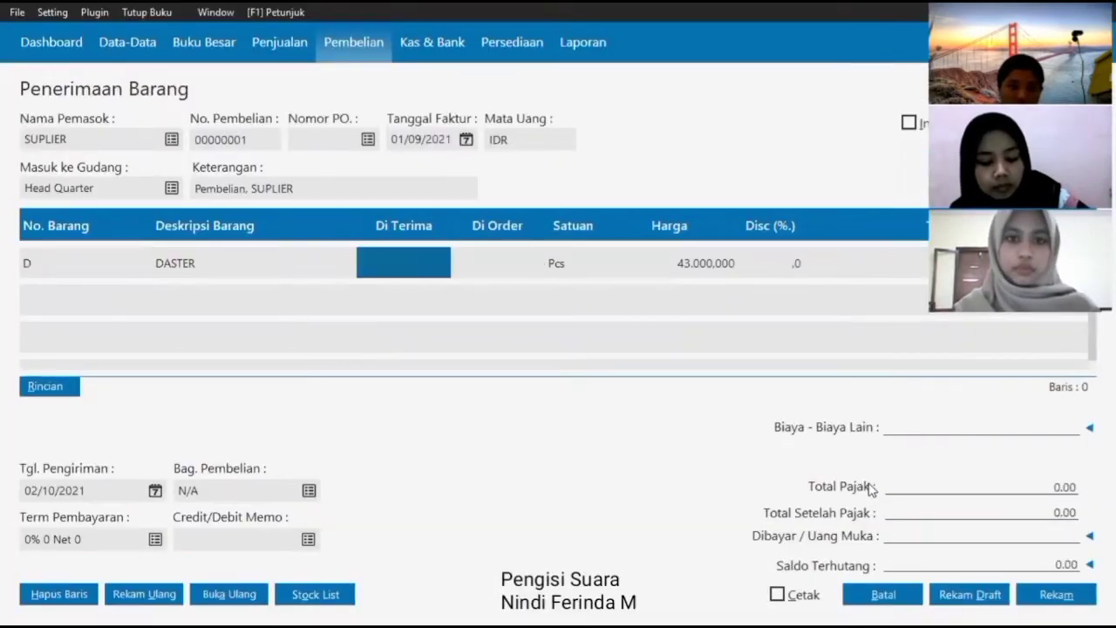
- Enter quantity 16 for DASTER and add PIYAMA PANJANG with quantity 16
type("1")
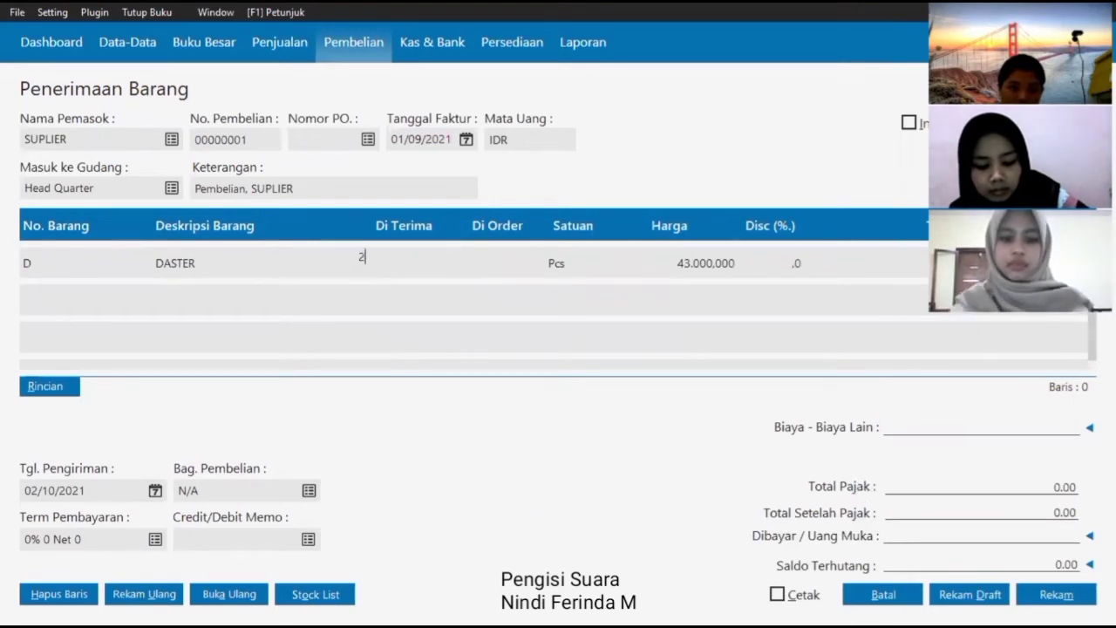
type("6")
key("Tab")
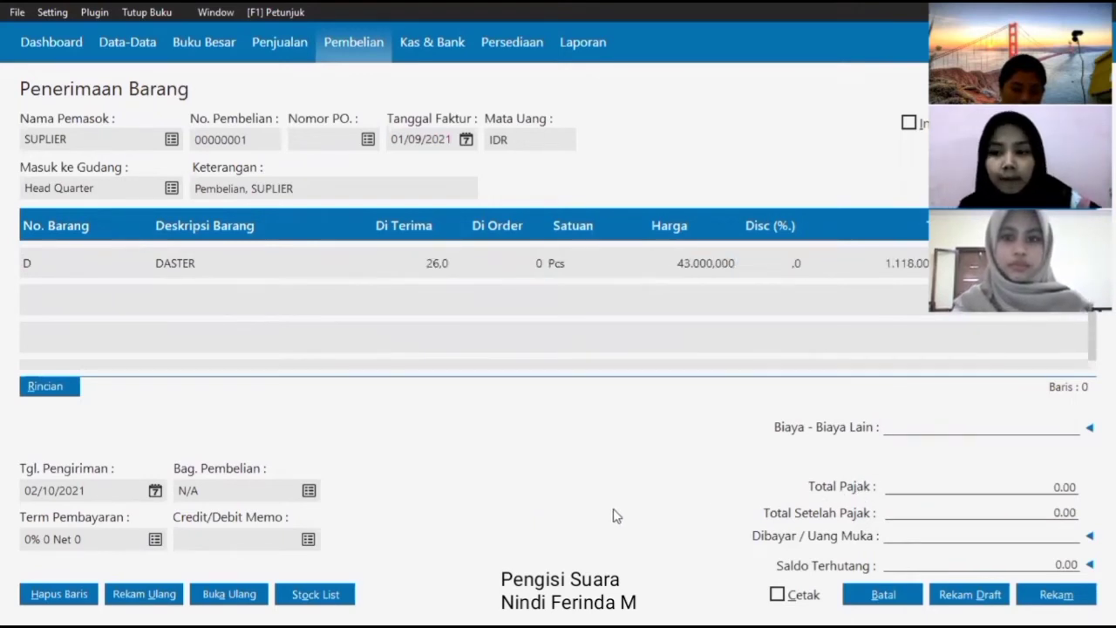
left_click(109, 299)
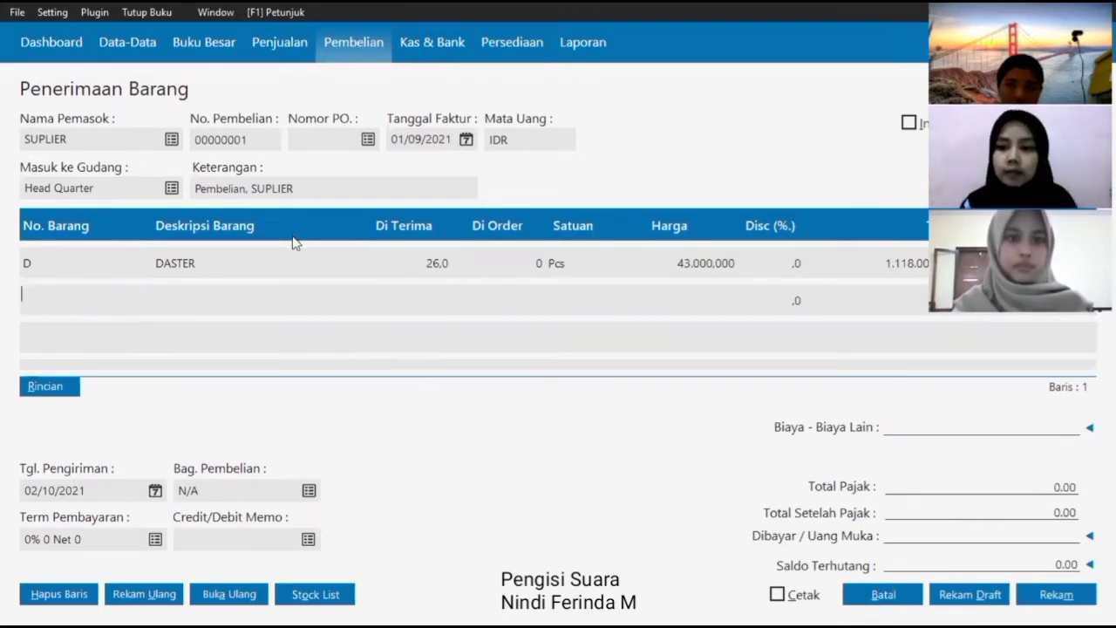
key("Return")
left_click(881, 499)
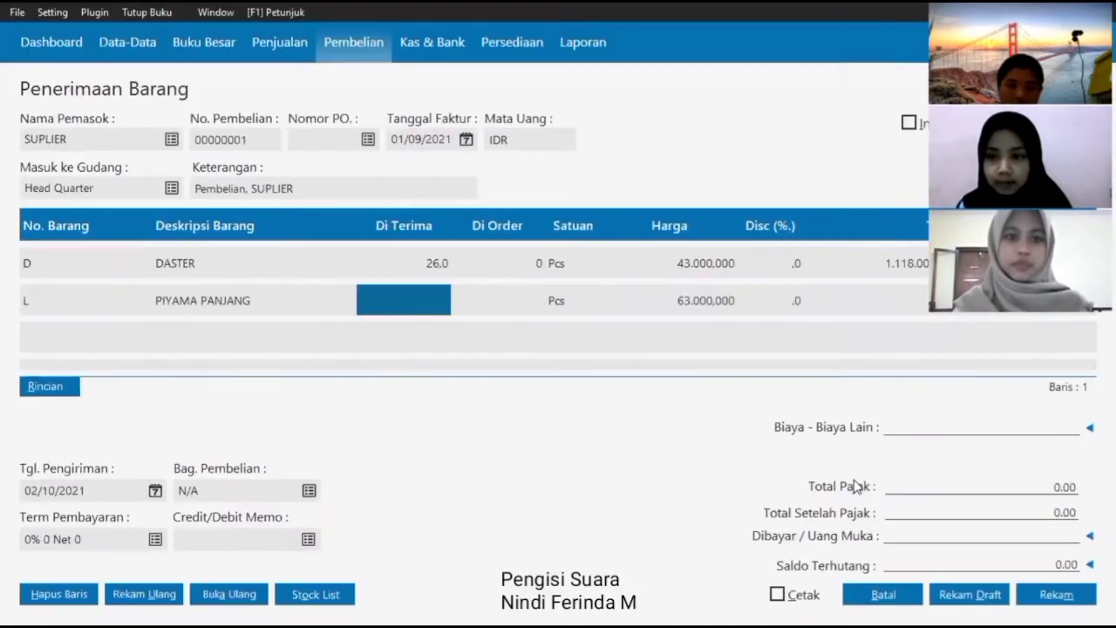
type("16")
key("Return")
key("Return")
key("Return")
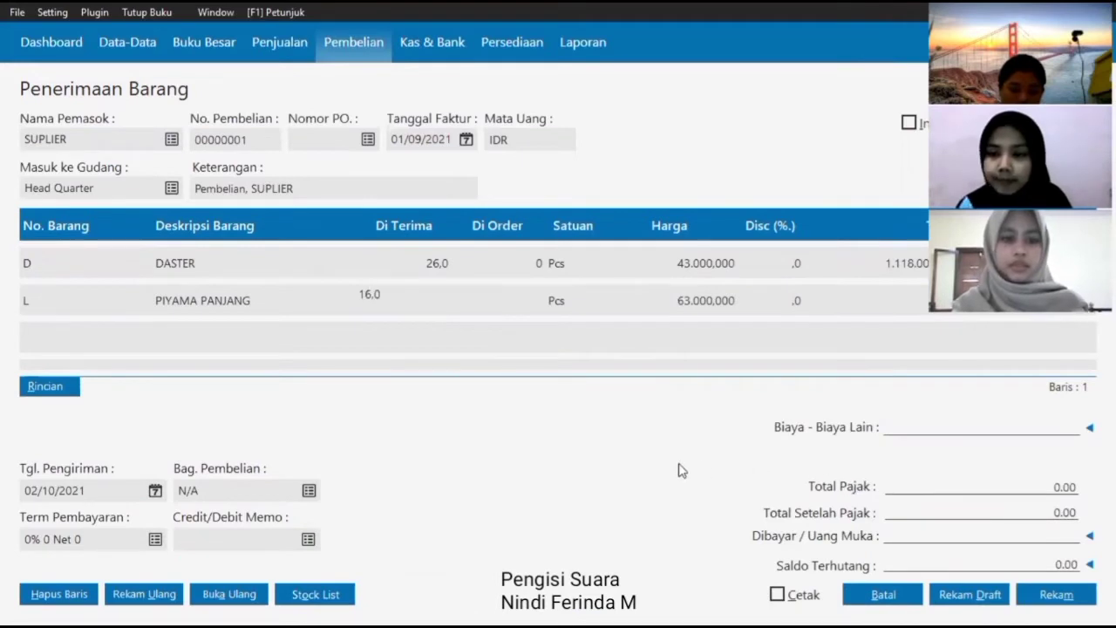
key("Return")
key("Return")
key("Return")
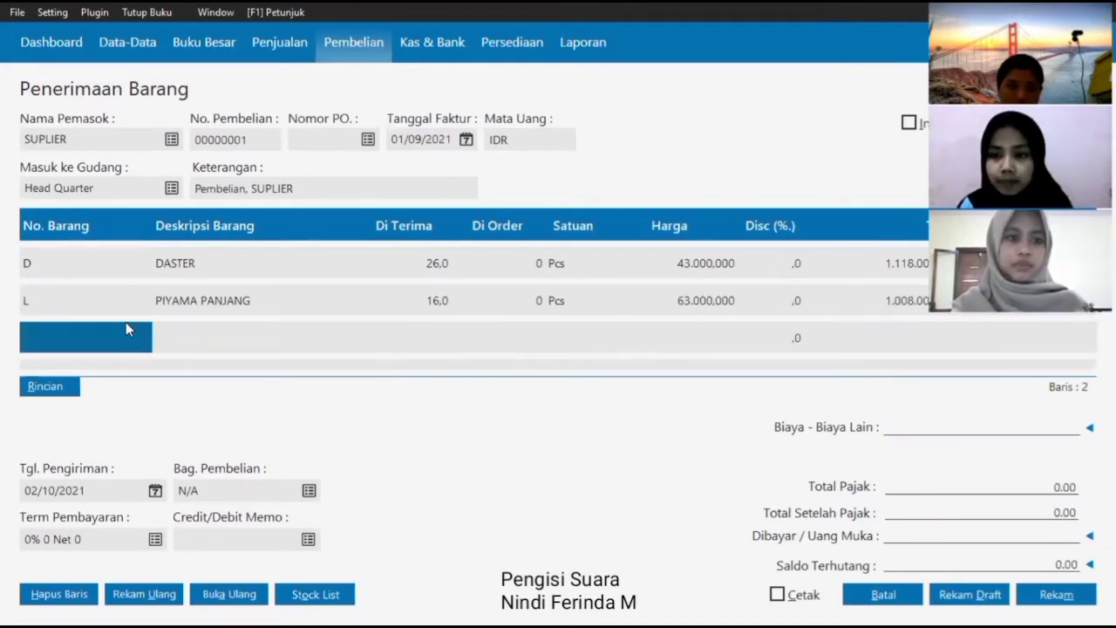
- Add PIYAMA PENDEK on the third row with quantity 17
left_click(97, 334)
key("Return")
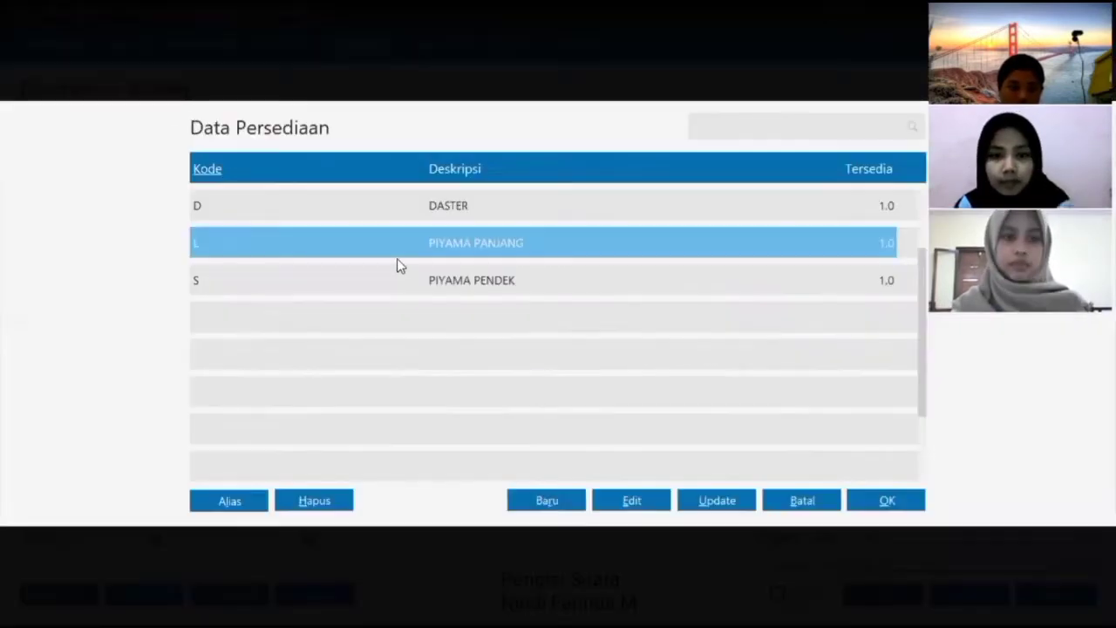
left_click(384, 277)
left_click(862, 497)
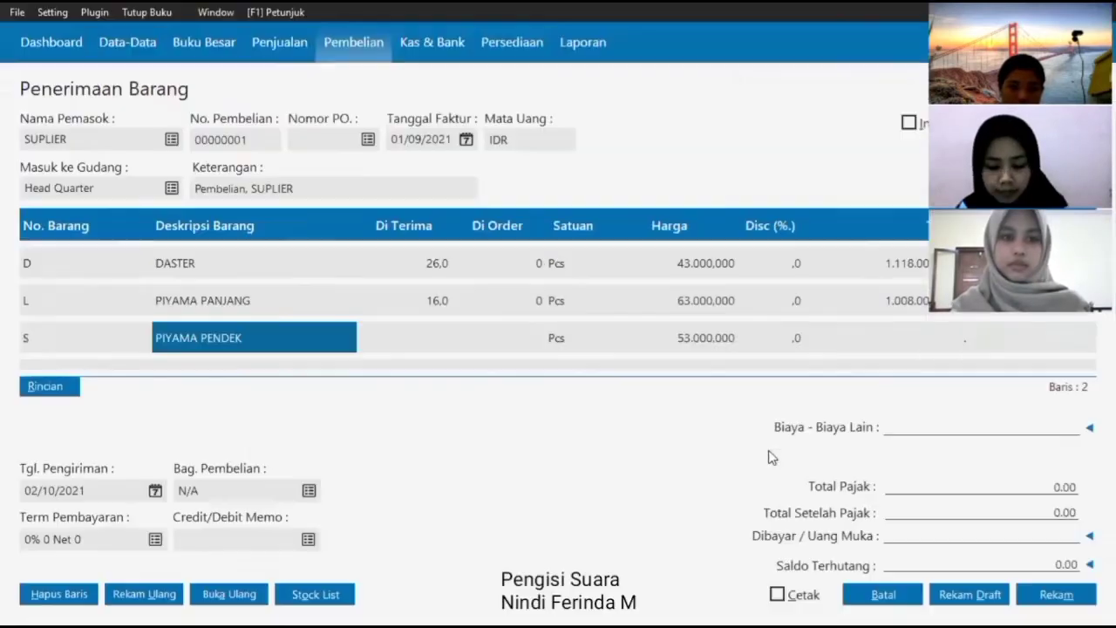
key("Return")
type("17")
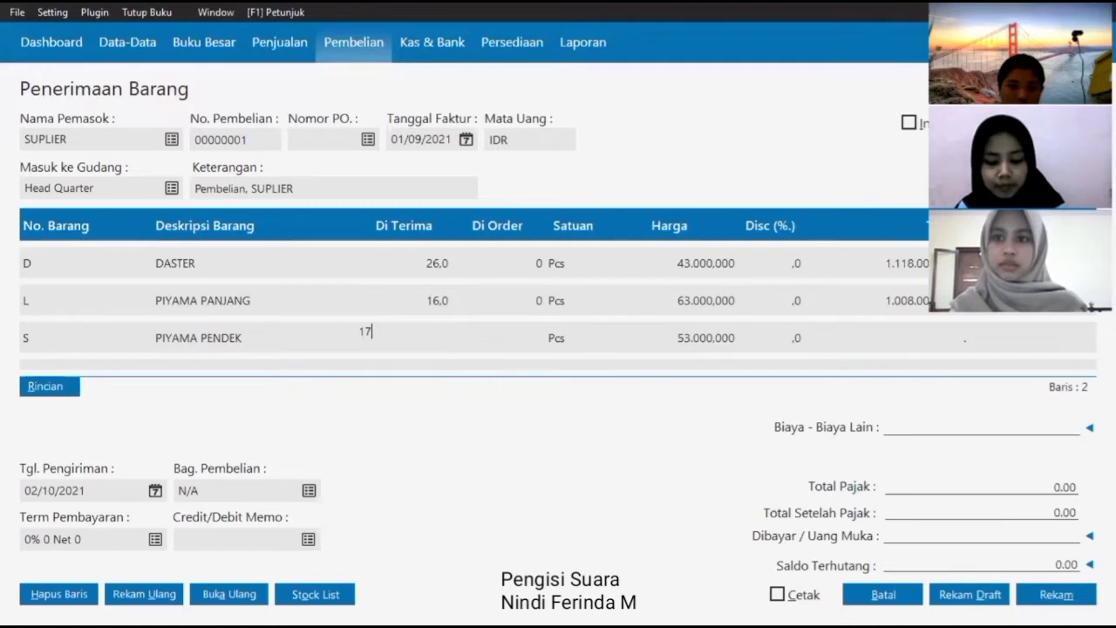
key("Return")
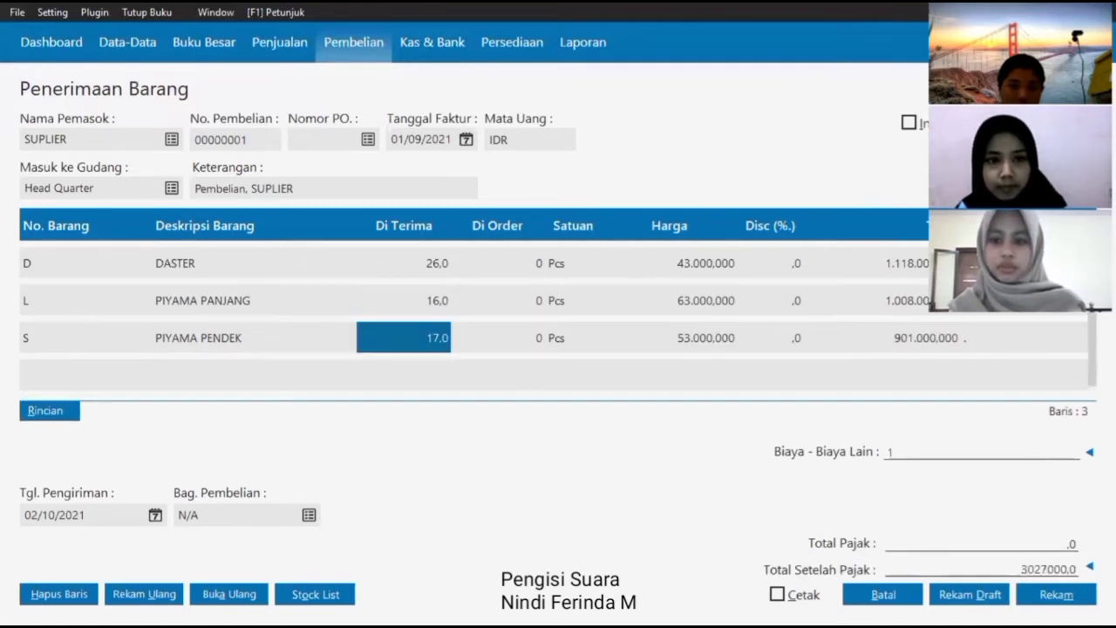
- Enter 10.000.000 other costs, set delivery date 01/09/2021, and save the receipt
type("10000")
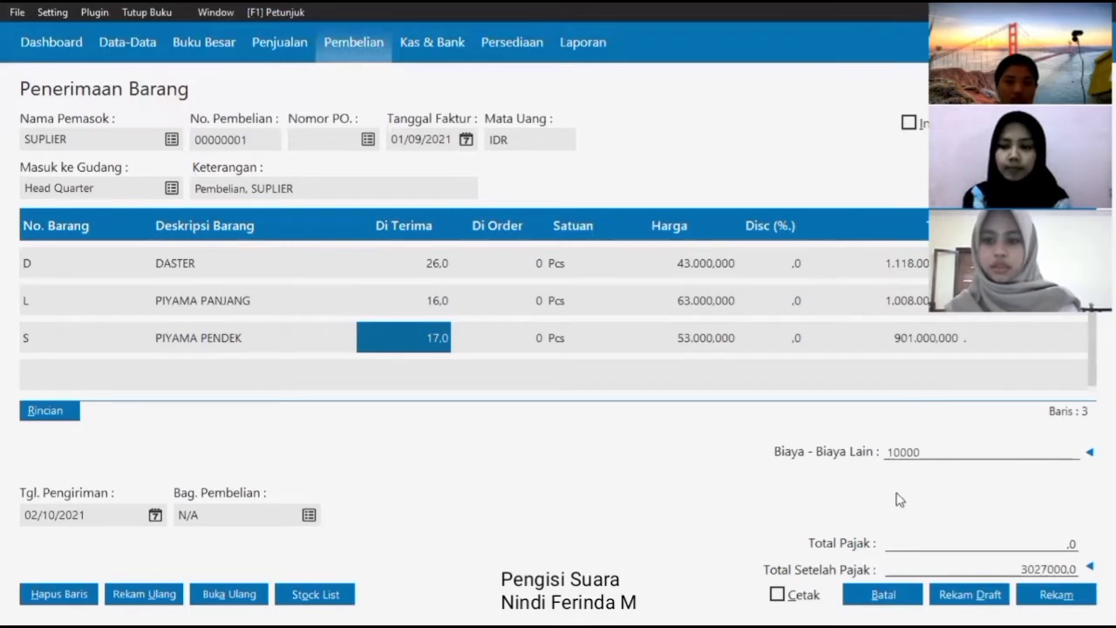
left_click(156, 516)
left_click(385, 323)
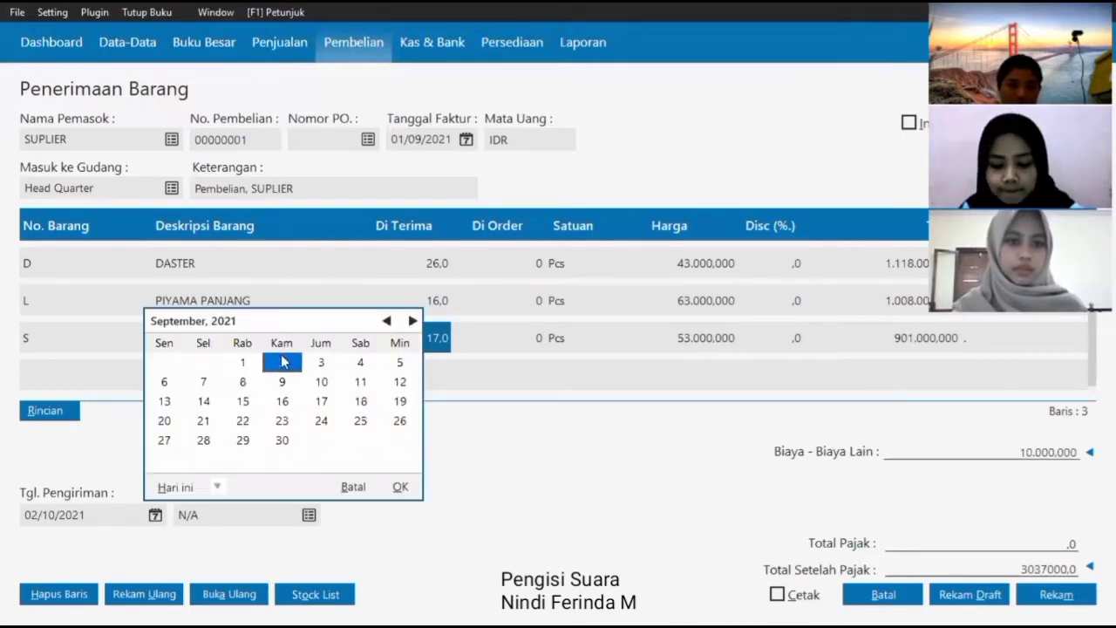
left_click(242, 363)
left_click(403, 489)
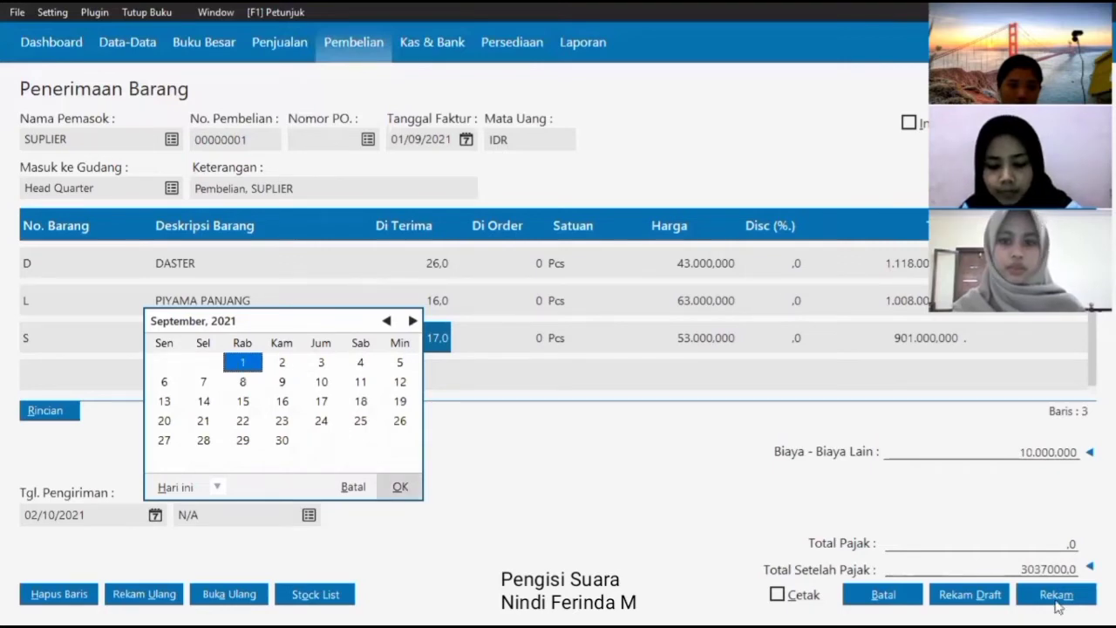
left_click(1059, 592)
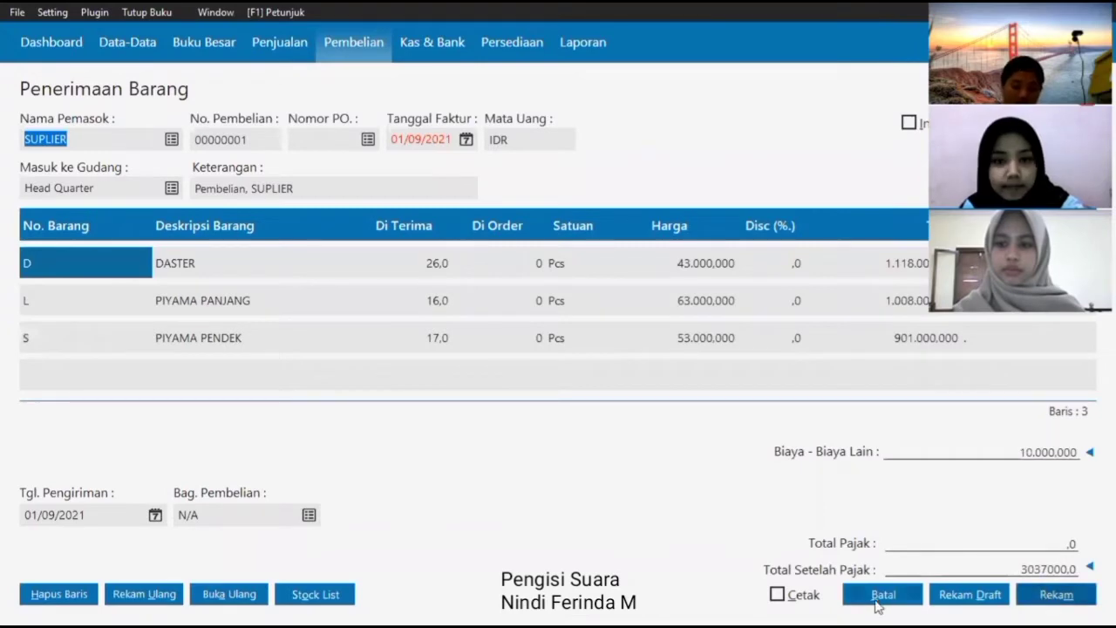
left_click(859, 598)
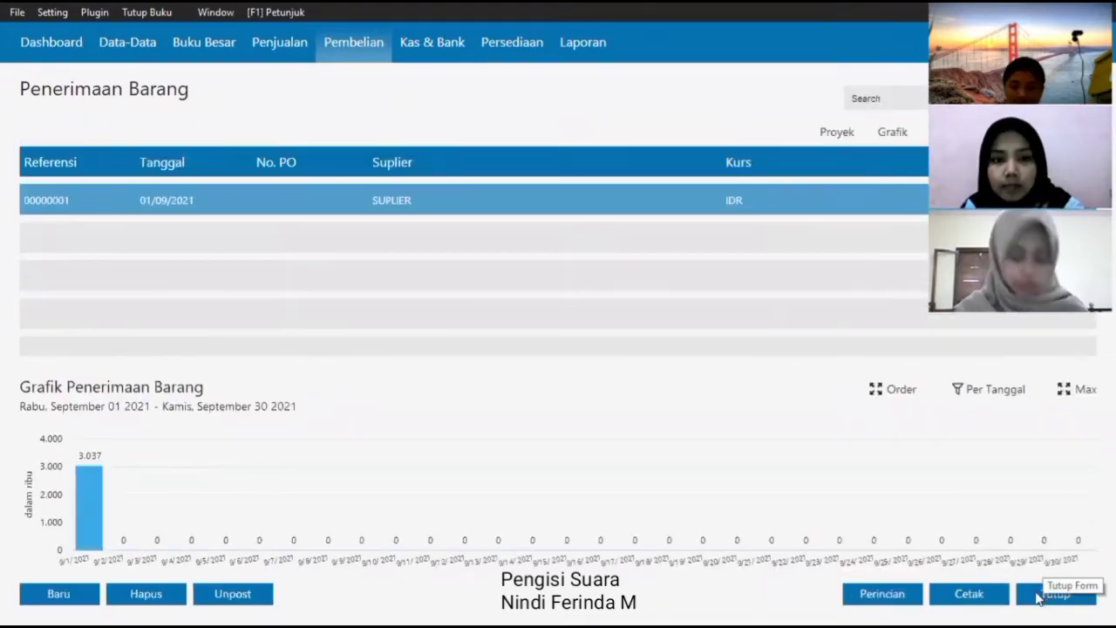
left_click(1039, 596)
- Start a new general journal entry dated 03/09/2021
left_click(204, 43)
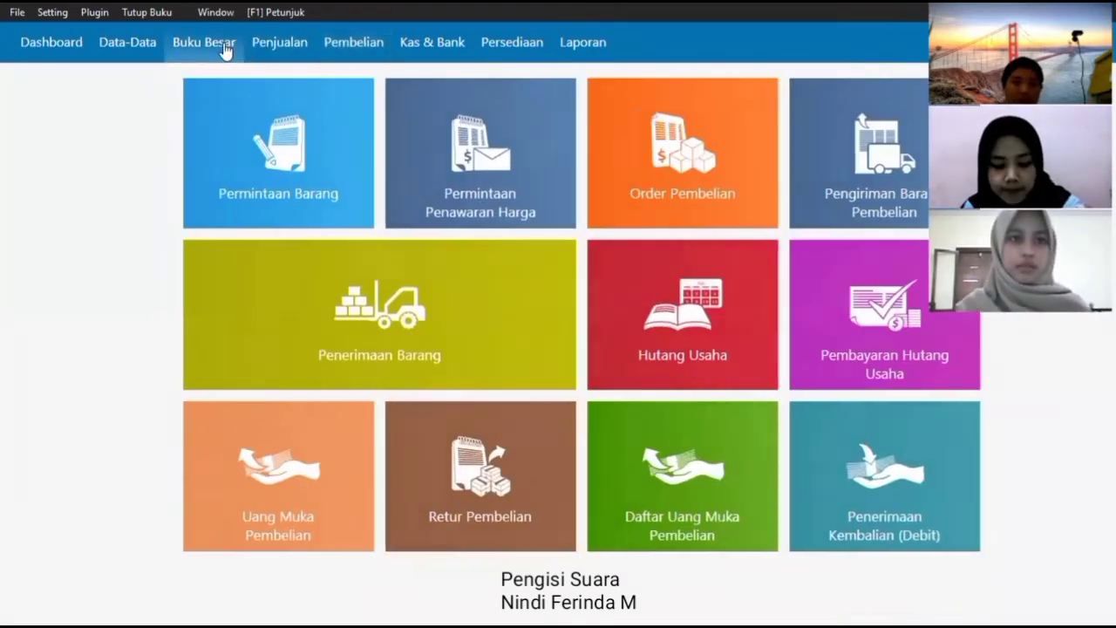
left_click(419, 297)
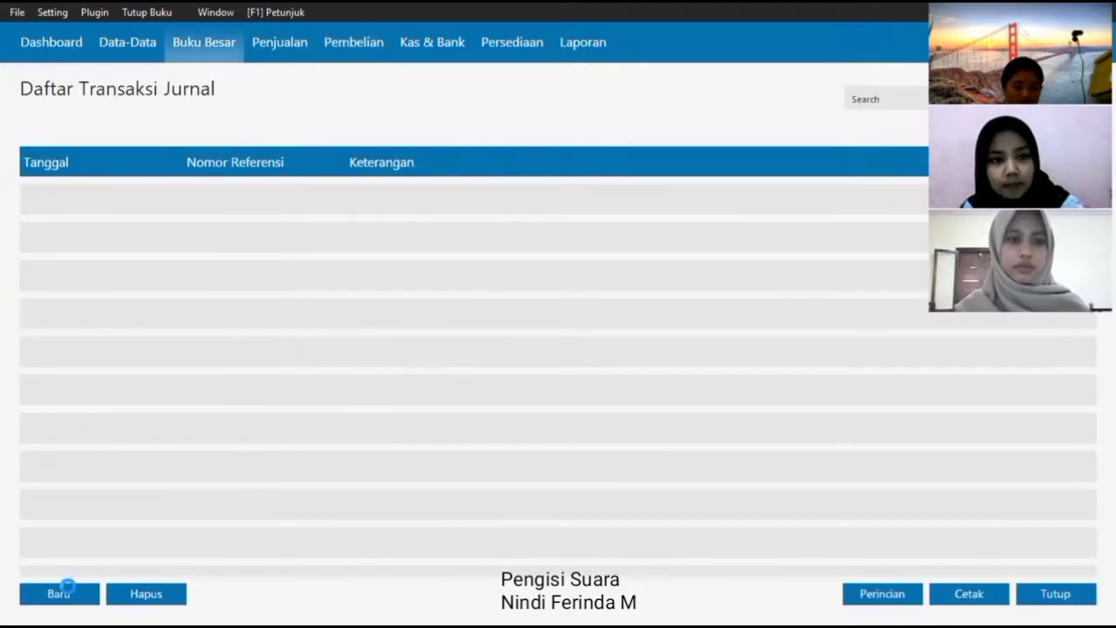
left_click(66, 590)
left_click(220, 155)
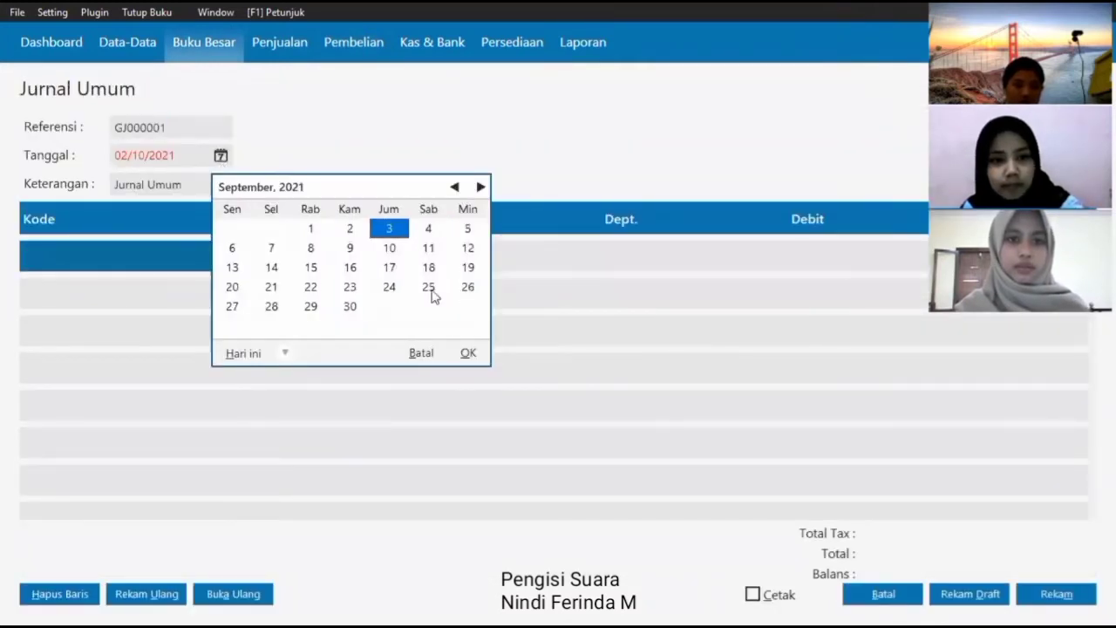
left_click(465, 353)
- Debit PERLENGKAPAN 120000 on the first journal line
key("Return")
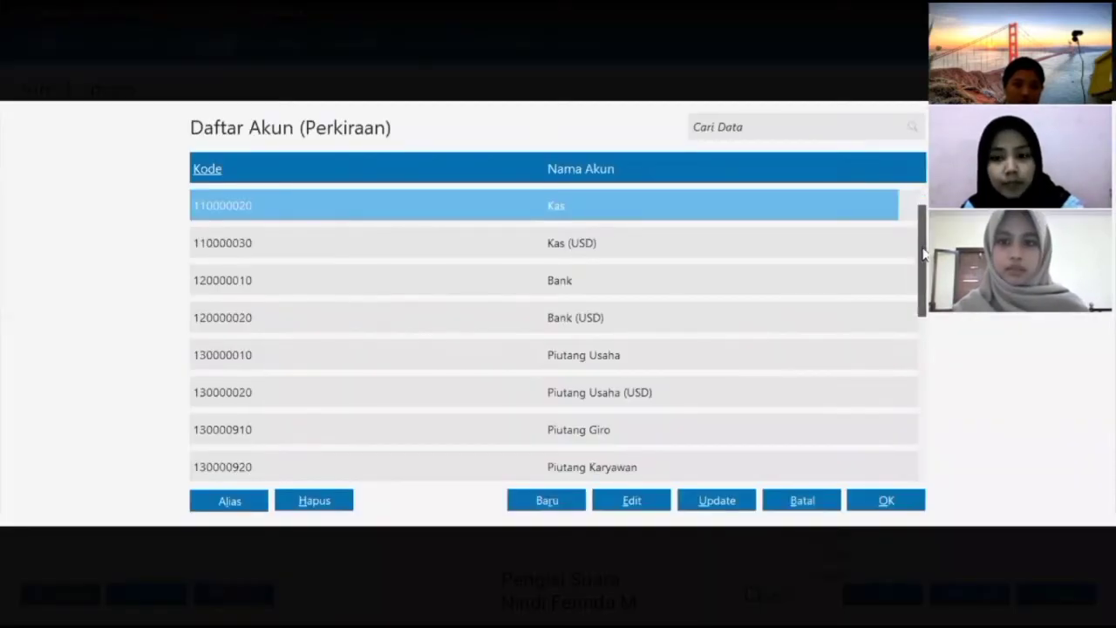
scroll(916, 255, "down", 7)
scroll(820, 336, "down", 6)
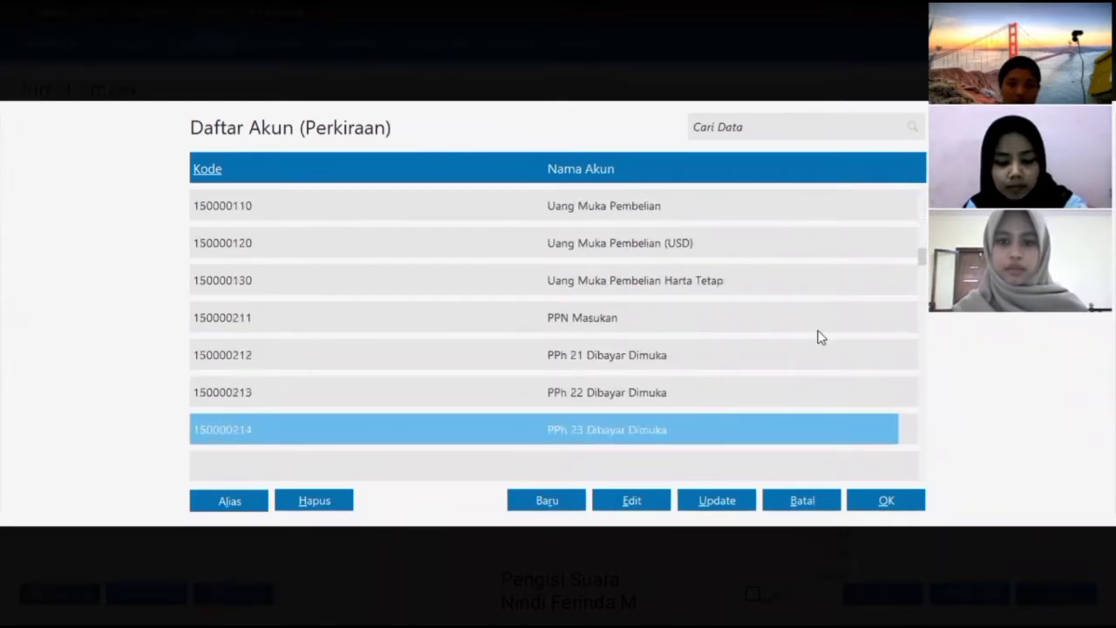
scroll(803, 368, "up", 8)
left_click(886, 501)
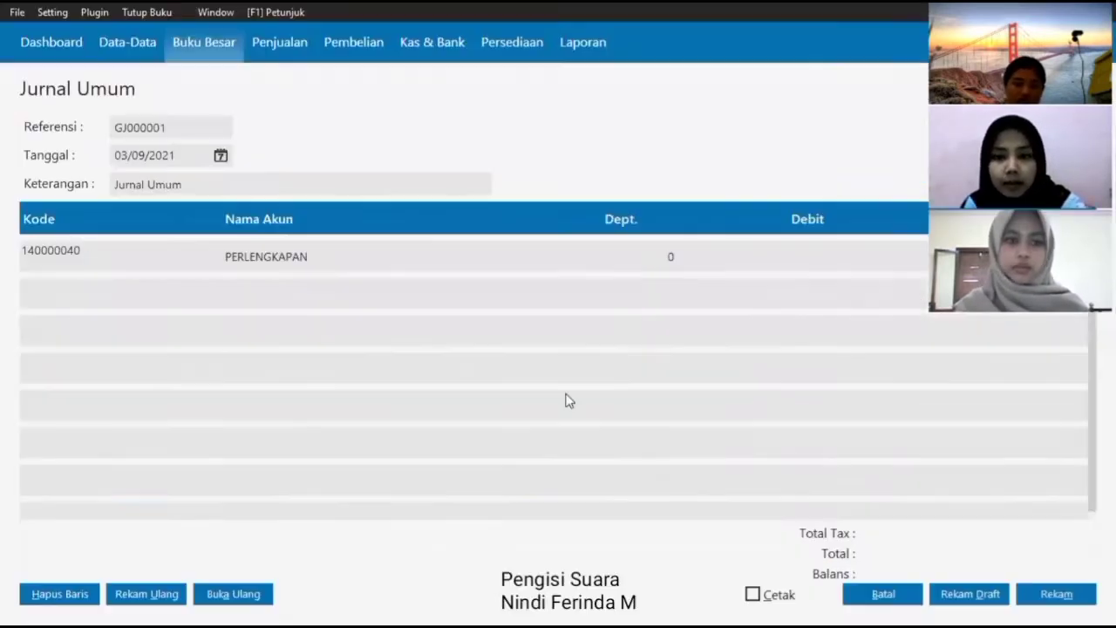
key("Tab")
key("Tab")
type("120000")
key("Tab")
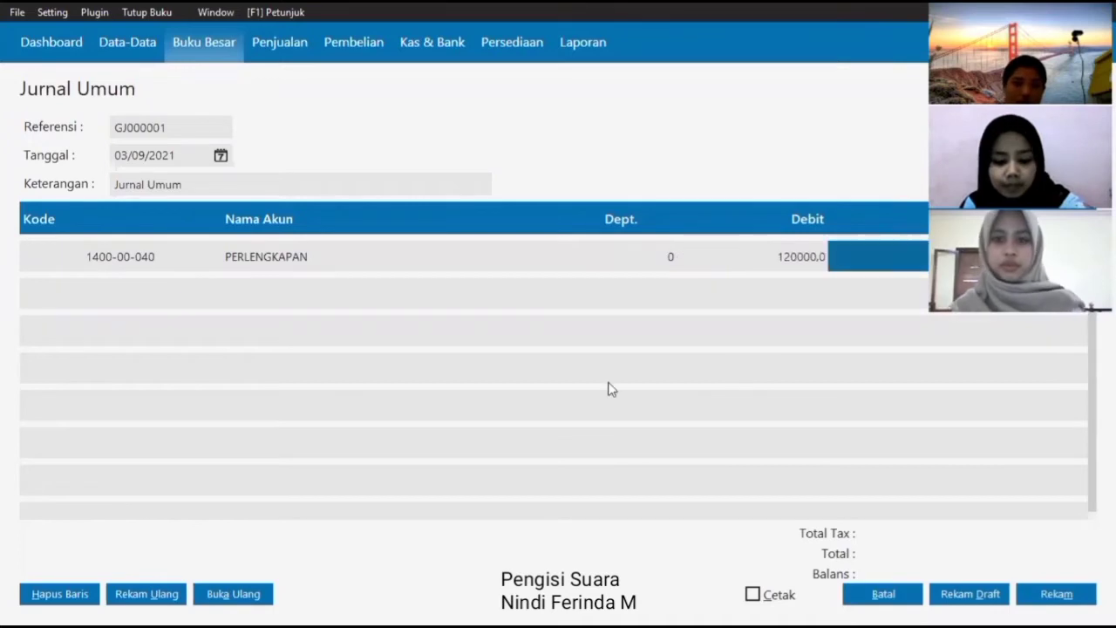
key("Tab")
- Credit Kas 120000, extend the description to 'Jurnal Umum, PEMBELIAN STIKER', and save
key("Return")
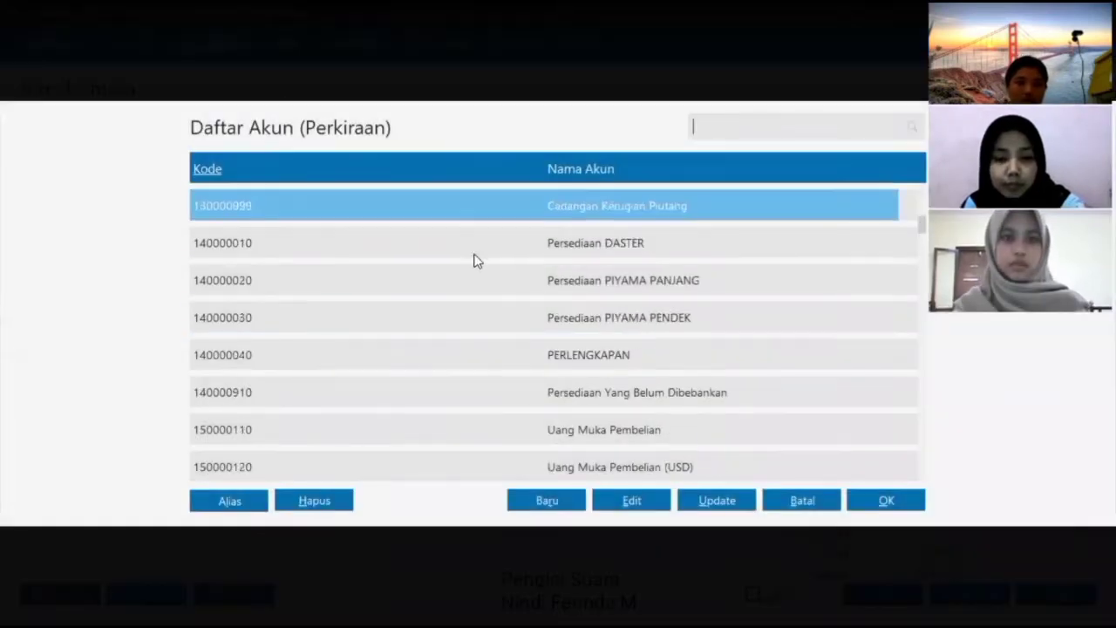
scroll(473, 259, "up", 5)
left_click(869, 498)
key("Tab")
key("Tab")
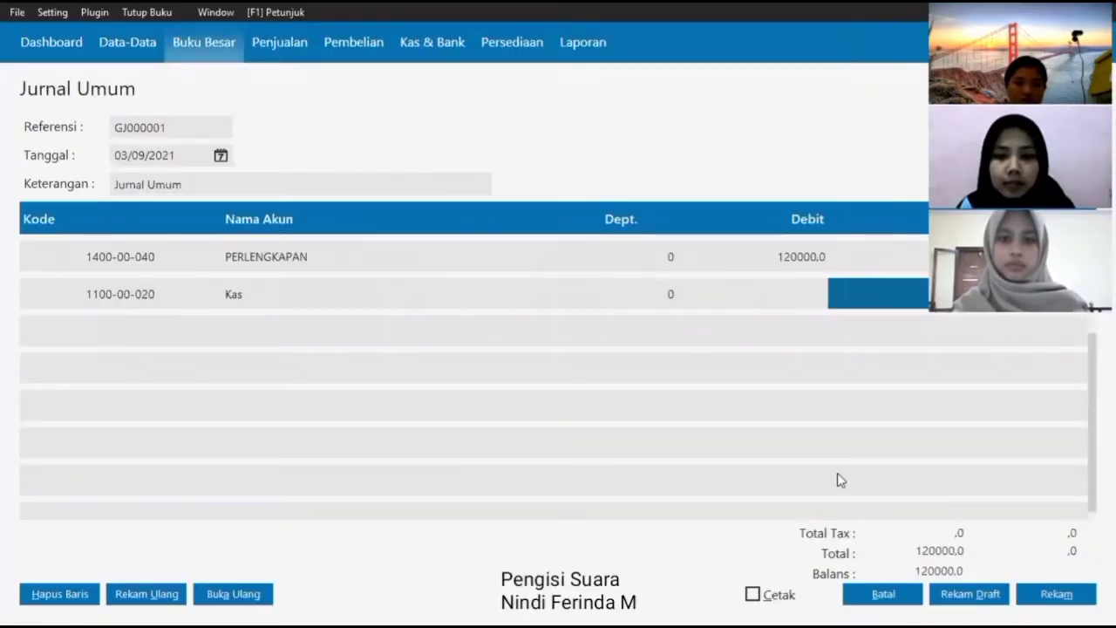
type("120000")
key("Tab")
left_click(199, 180)
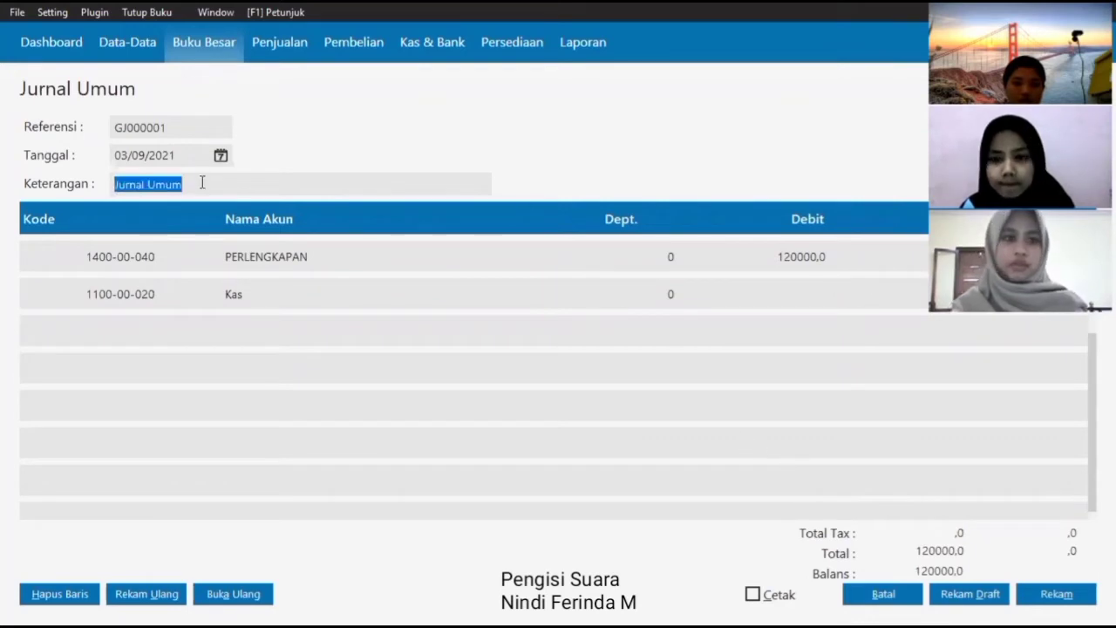
left_click(208, 183)
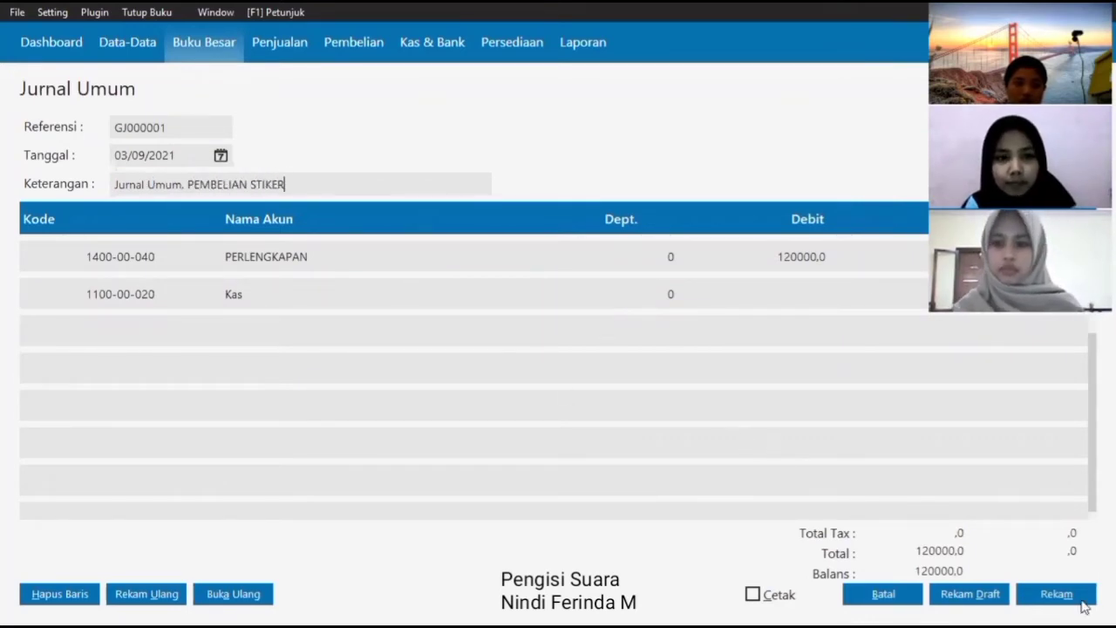
left_click(1081, 602)
left_click(872, 595)
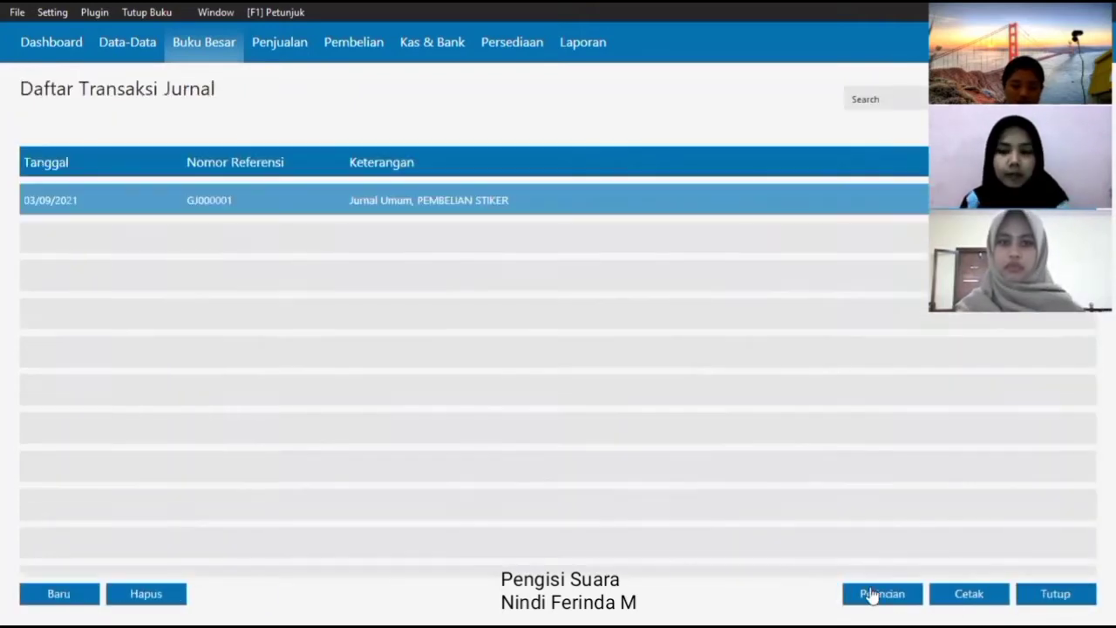
- Start a new sales invoice dated 05/09/2021
left_click(1057, 595)
left_click(283, 43)
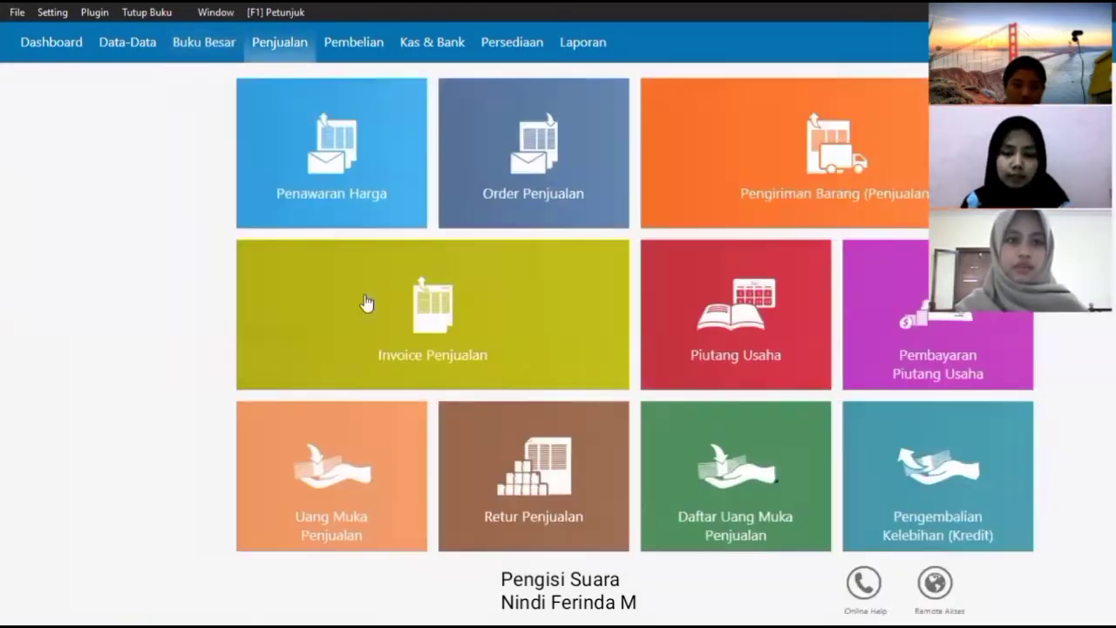
left_click(366, 305)
left_click(60, 601)
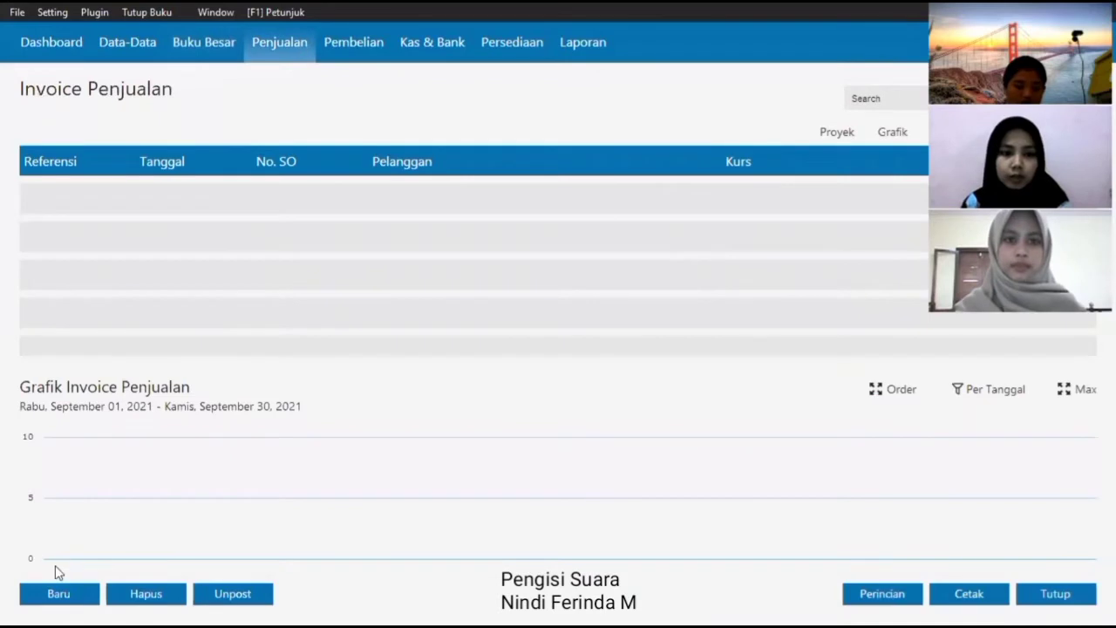
left_click(466, 139)
left_click(631, 169)
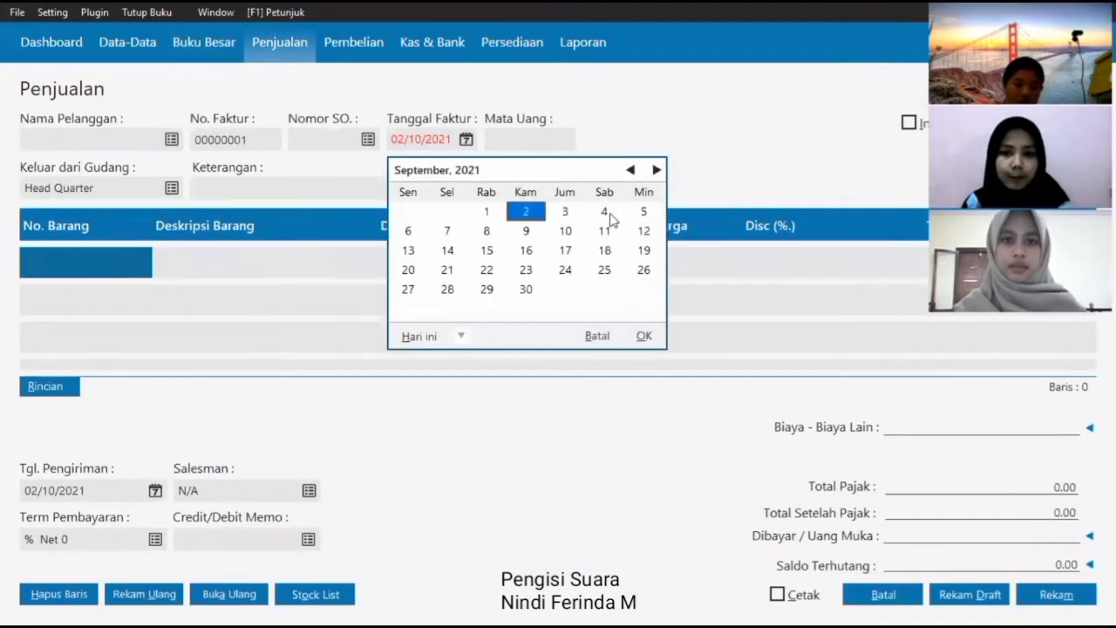
left_click(644, 211)
left_click(644, 336)
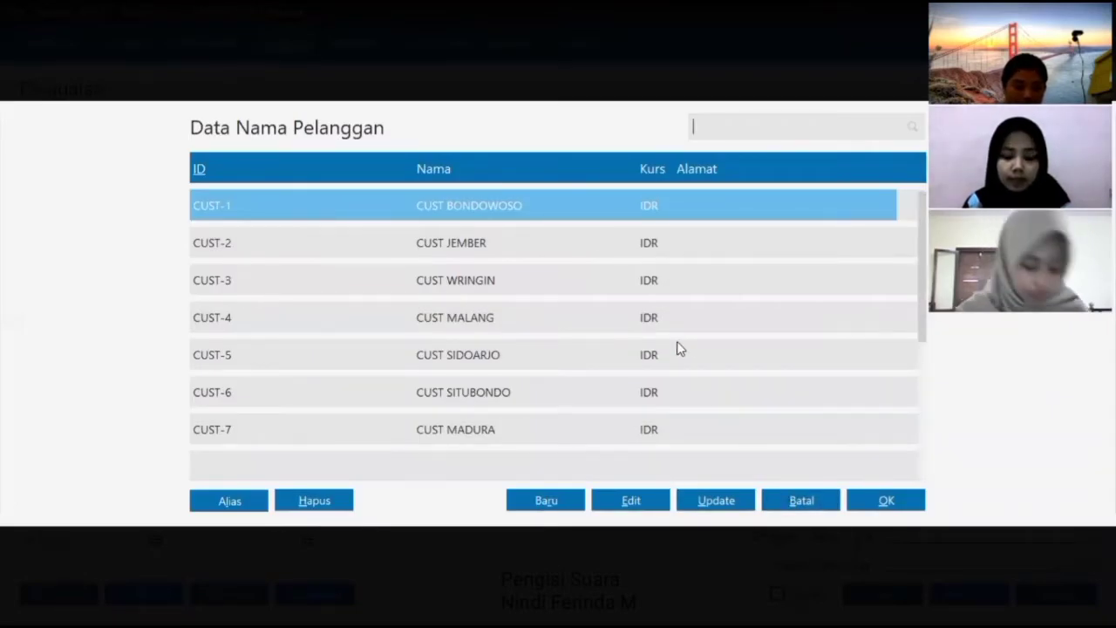
- Set the customer to CUST BONDOWOSO and add 2 DASTER as the first line
left_click(874, 497)
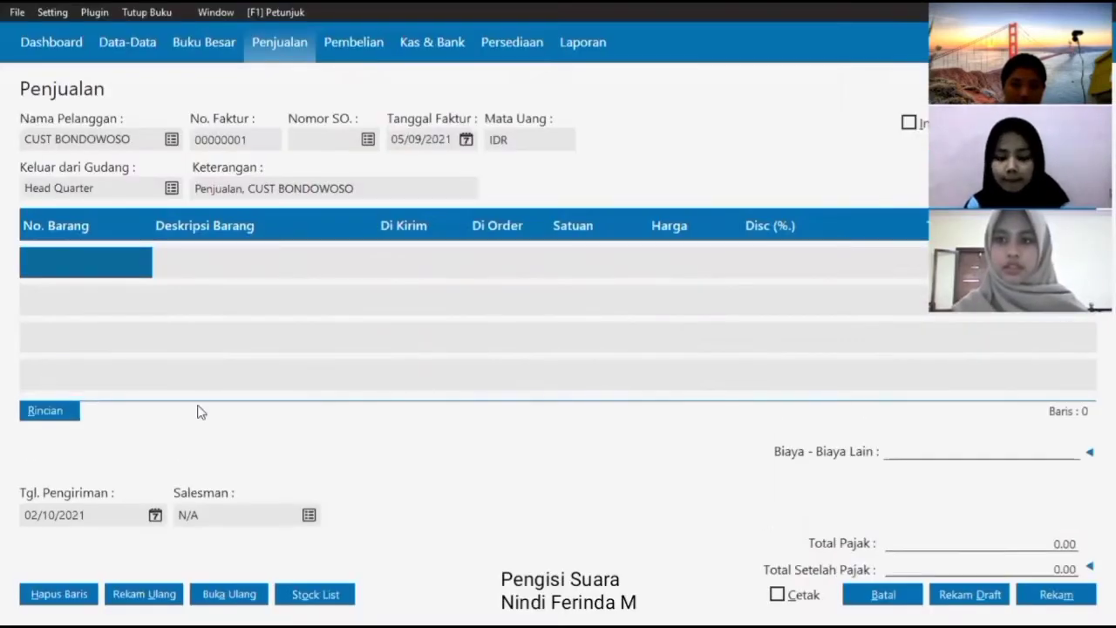
double_click(86, 266)
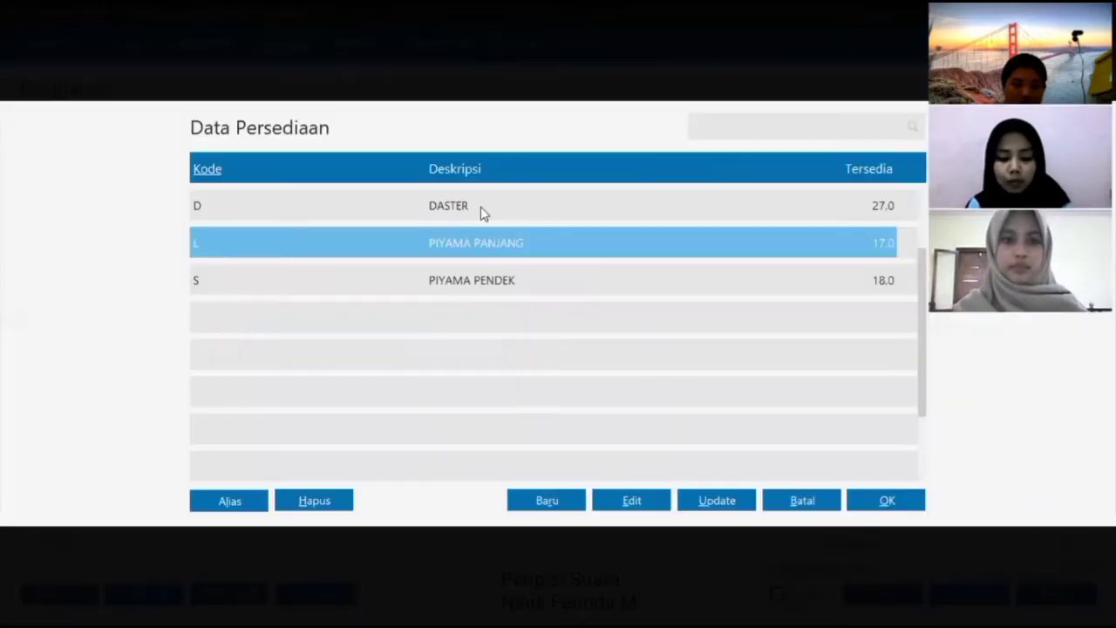
left_click(481, 207)
left_click(882, 509)
type("2")
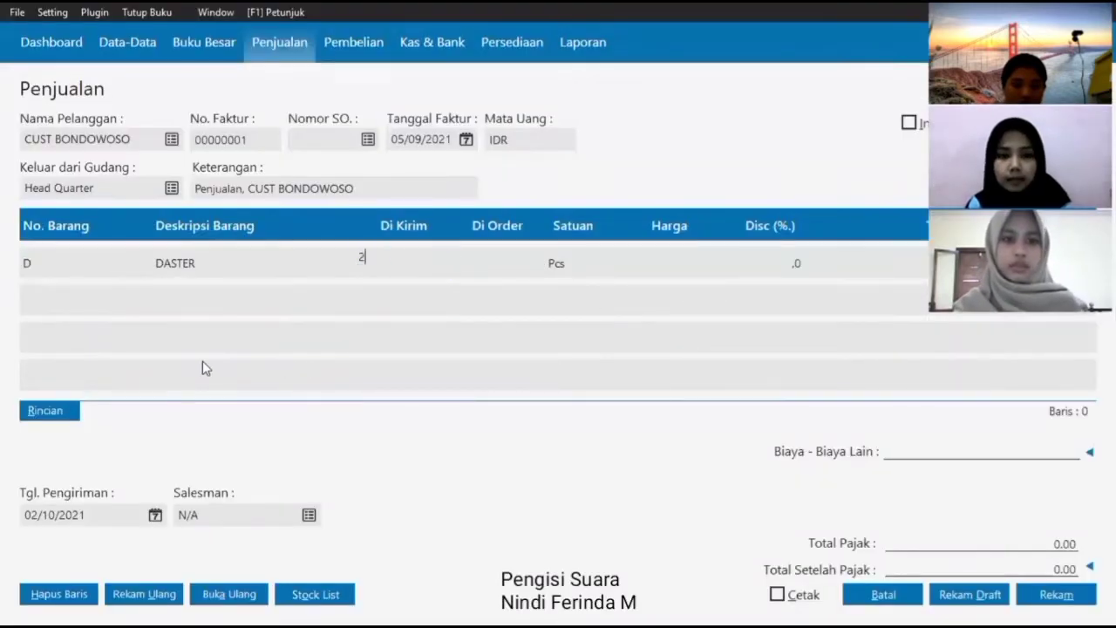
key("Return")
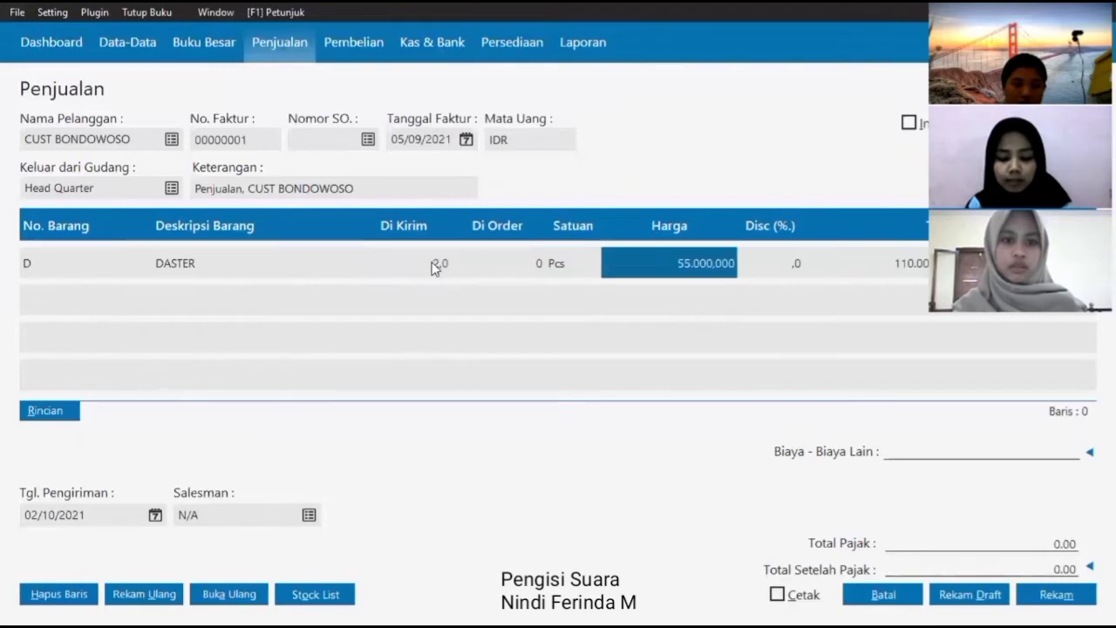
key("Return")
key("Return")
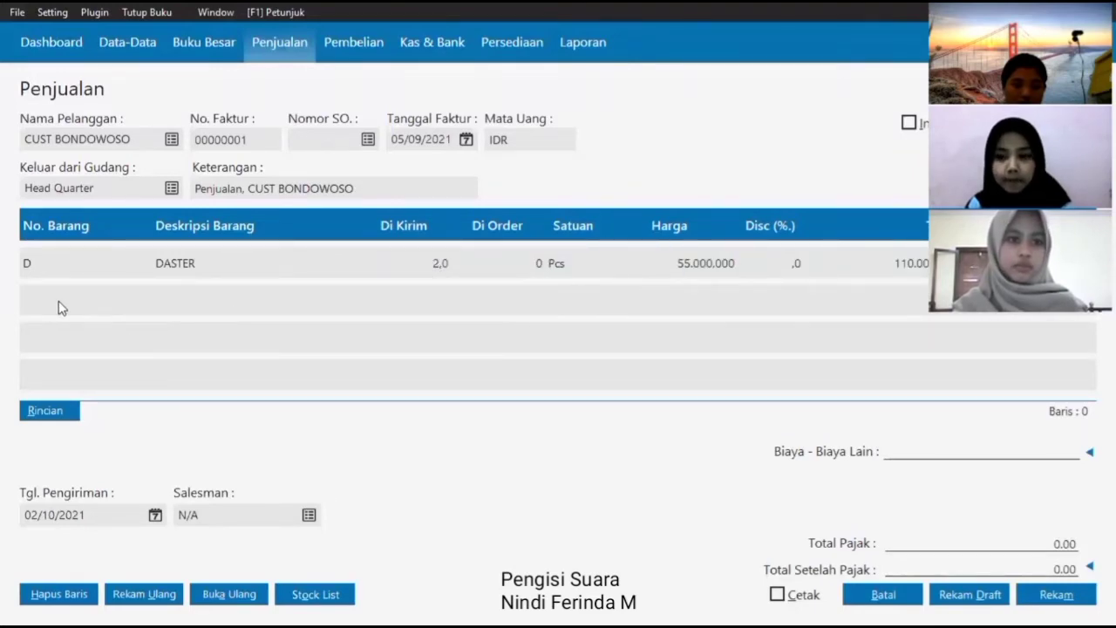
key("Return")
left_click(783, 501)
- Add 1 PIYAMA PANJANG as the second invoice line
left_click(40, 295)
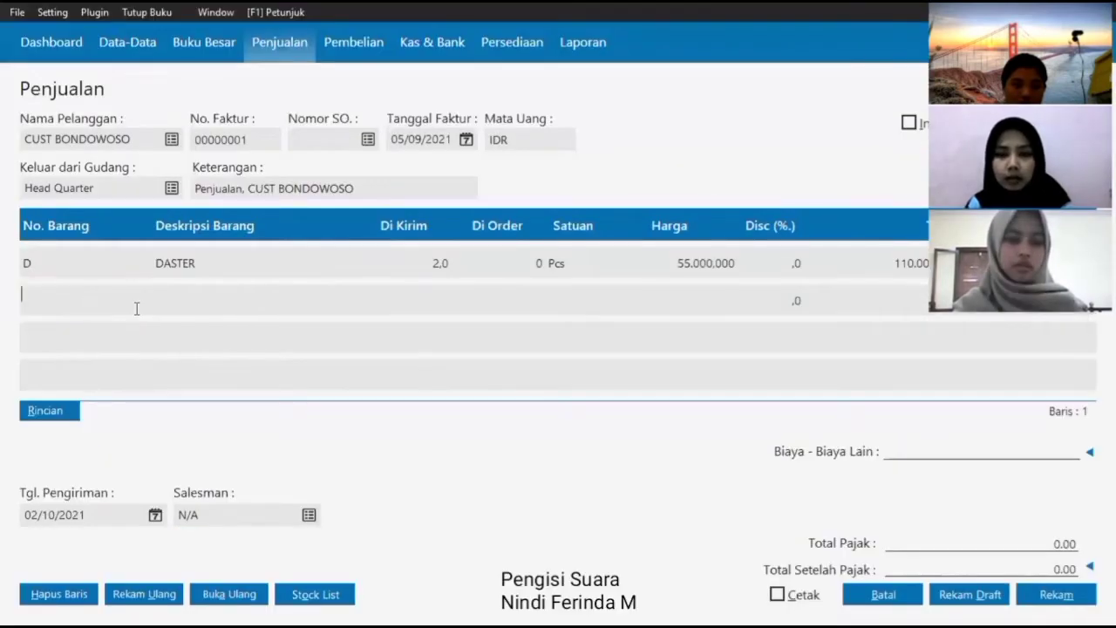
key("Return")
left_click(479, 244)
left_click(884, 504)
key("Return")
key("Return")
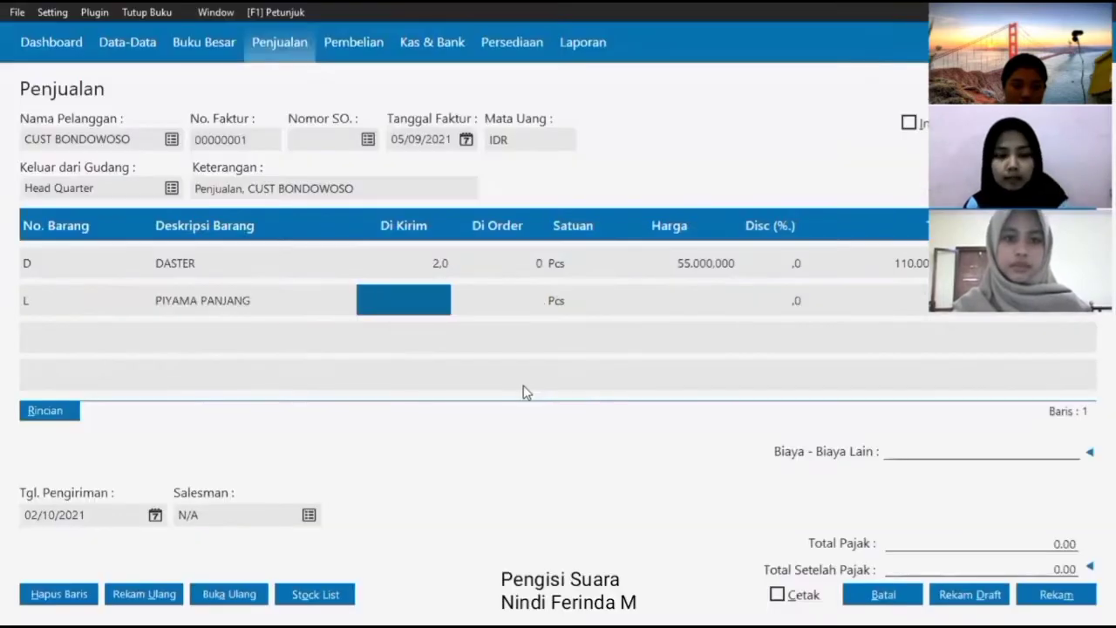
type("1")
key("Return")
key("Return")
key("Return")
key("Return")
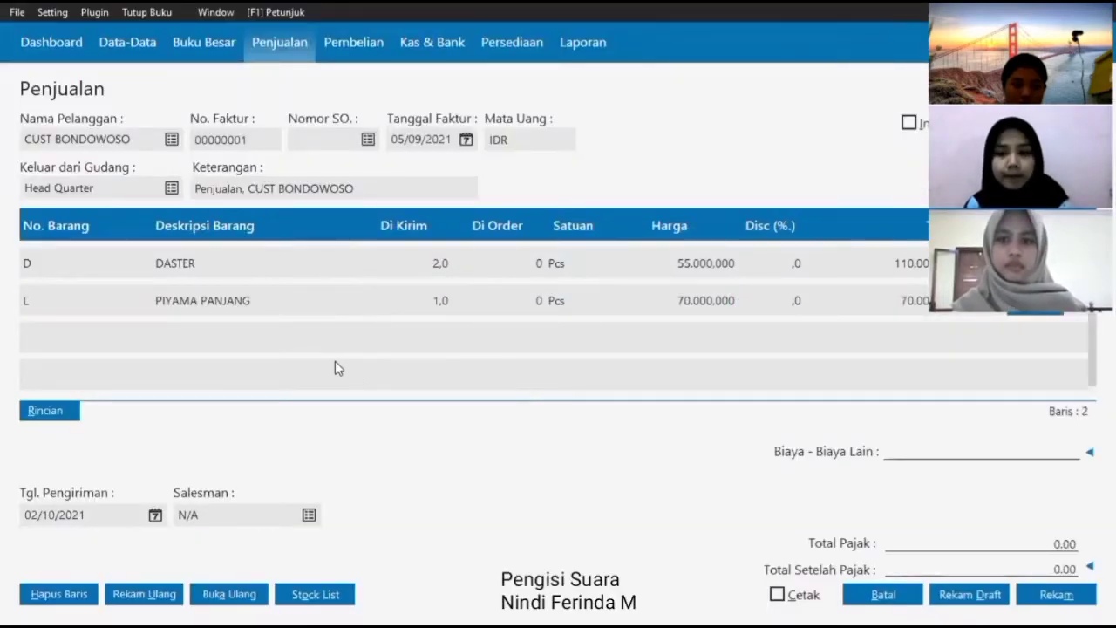
- Add 4 PIYAMA PENDEK as the third invoice line
left_click(75, 347)
left_click(569, 282)
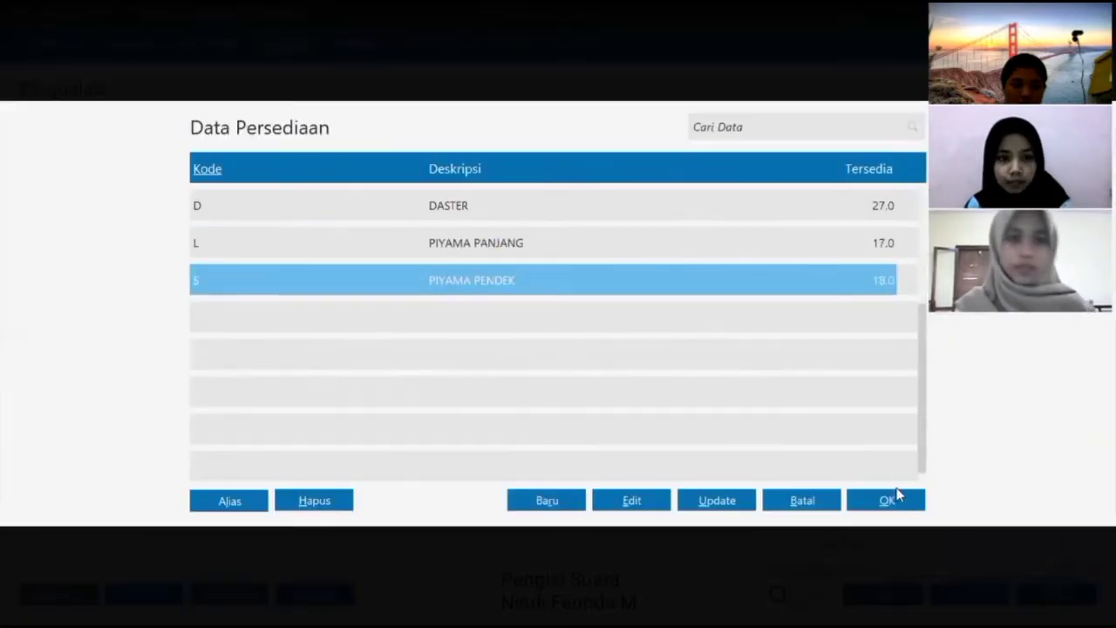
left_click(896, 492)
key("Return")
key("Return")
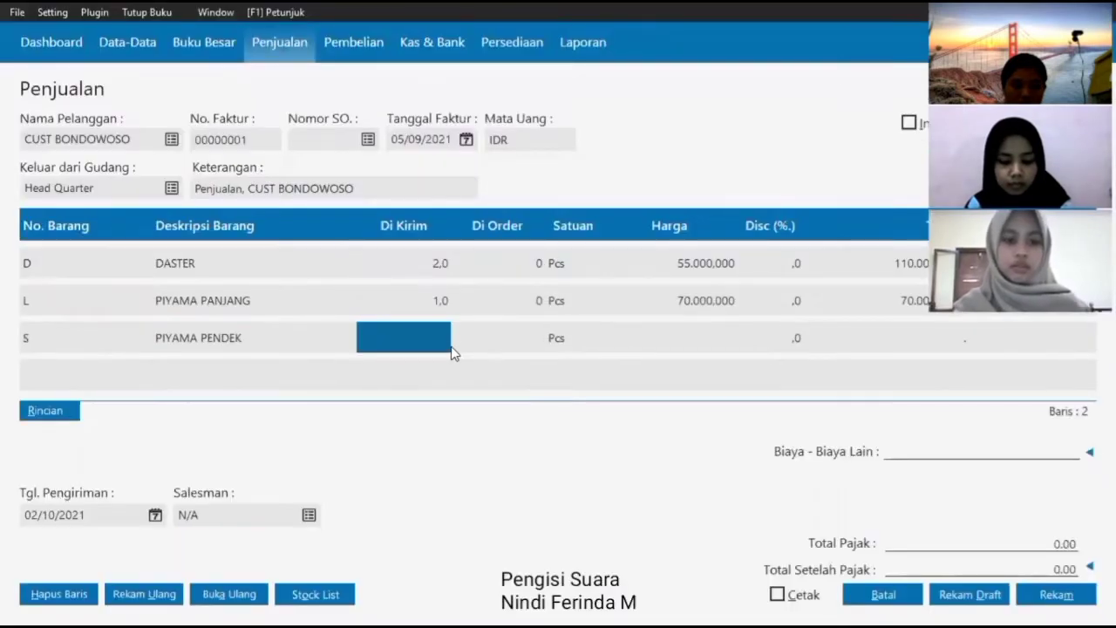
type("4")
key("Return")
key("Return")
key("Return")
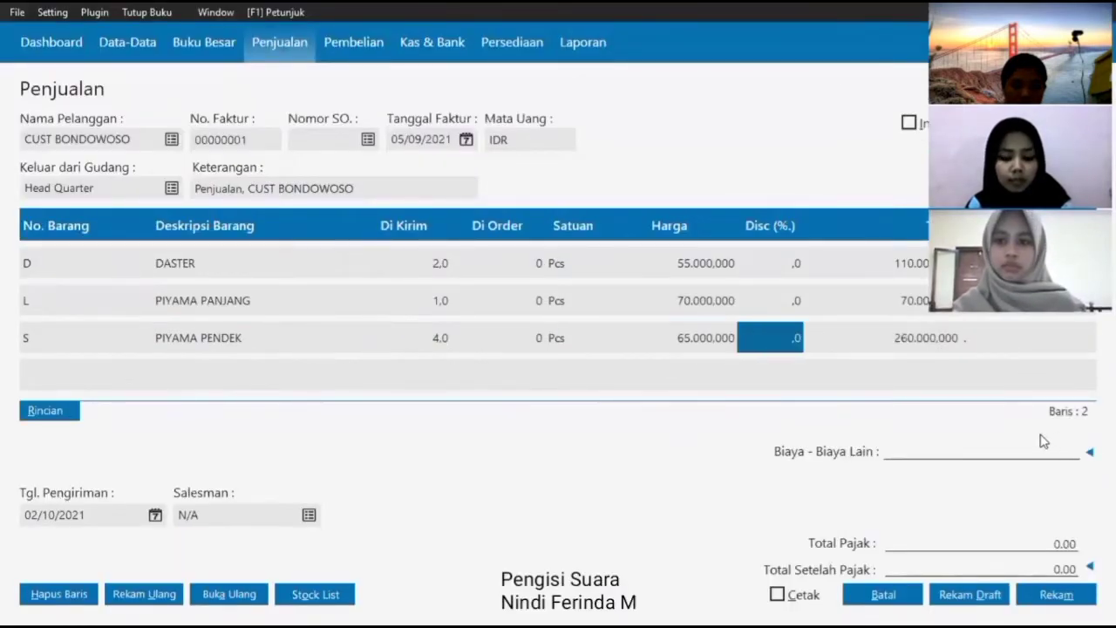
- Set the delivery date to 05/09/2021 and save the CUST BONDOWOSO invoice
left_click(155, 516)
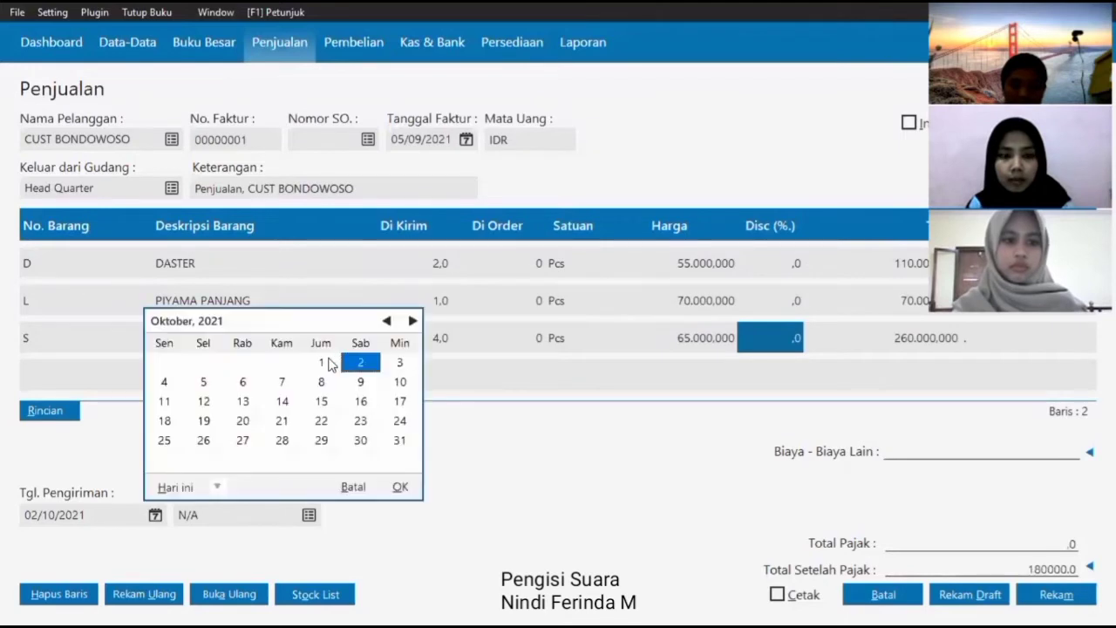
left_click(319, 361)
left_click(397, 486)
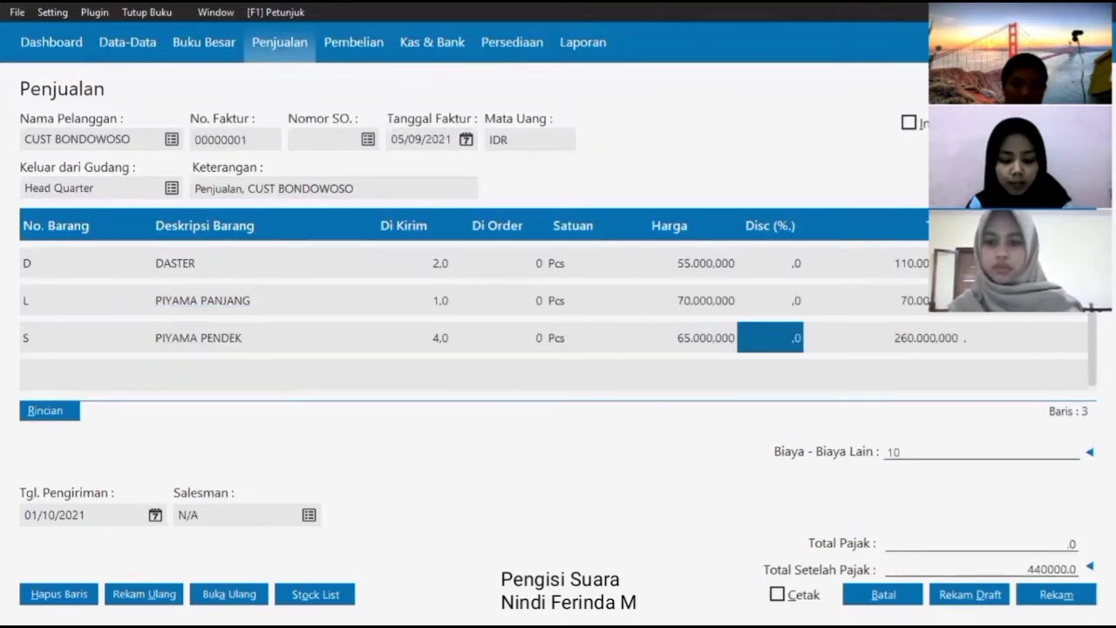
left_click(155, 516)
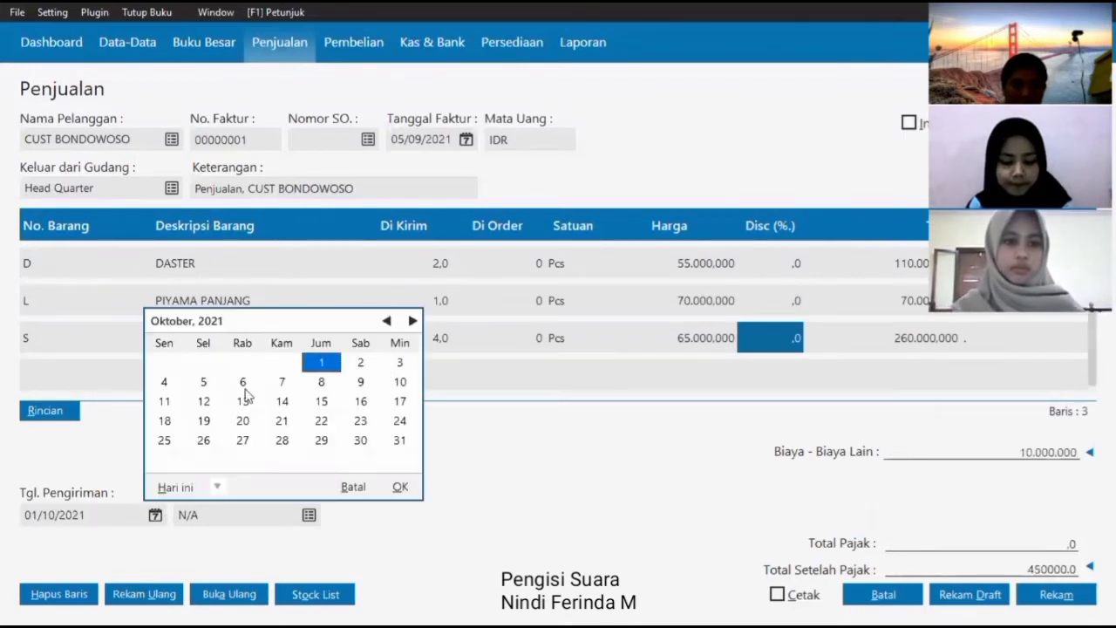
left_click(203, 381)
left_click(400, 487)
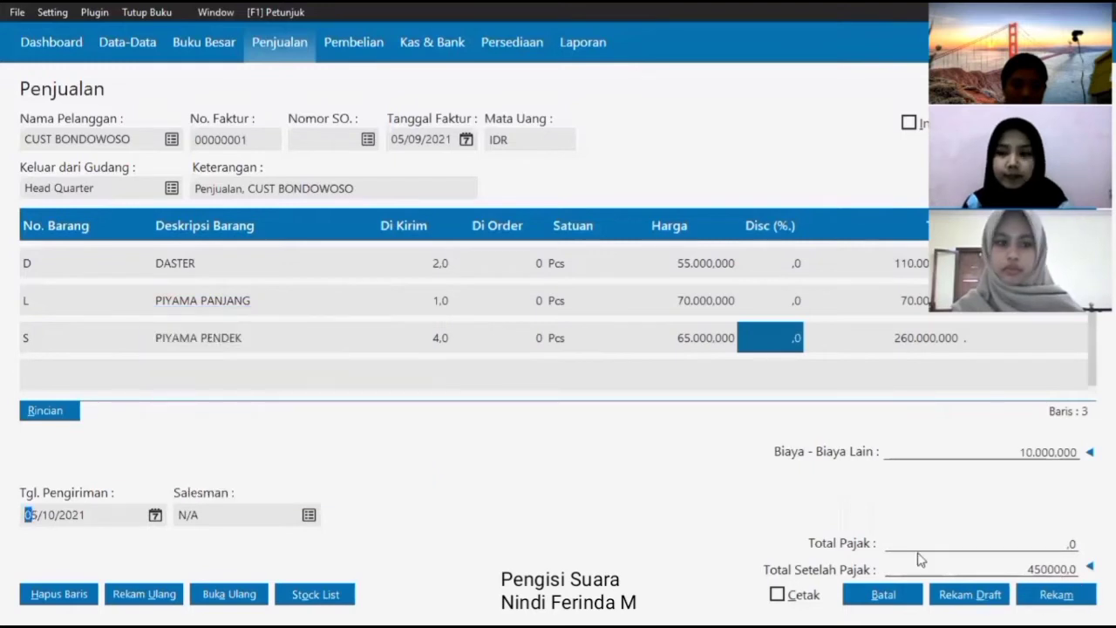
left_click(156, 514)
left_click(386, 321)
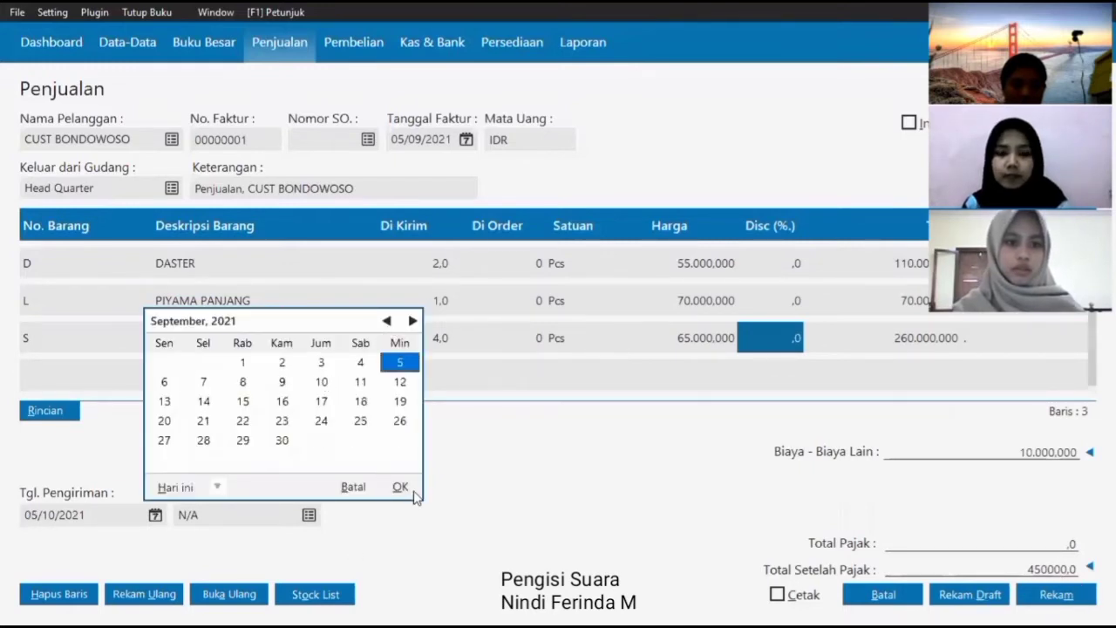
left_click(411, 493)
left_click(1054, 592)
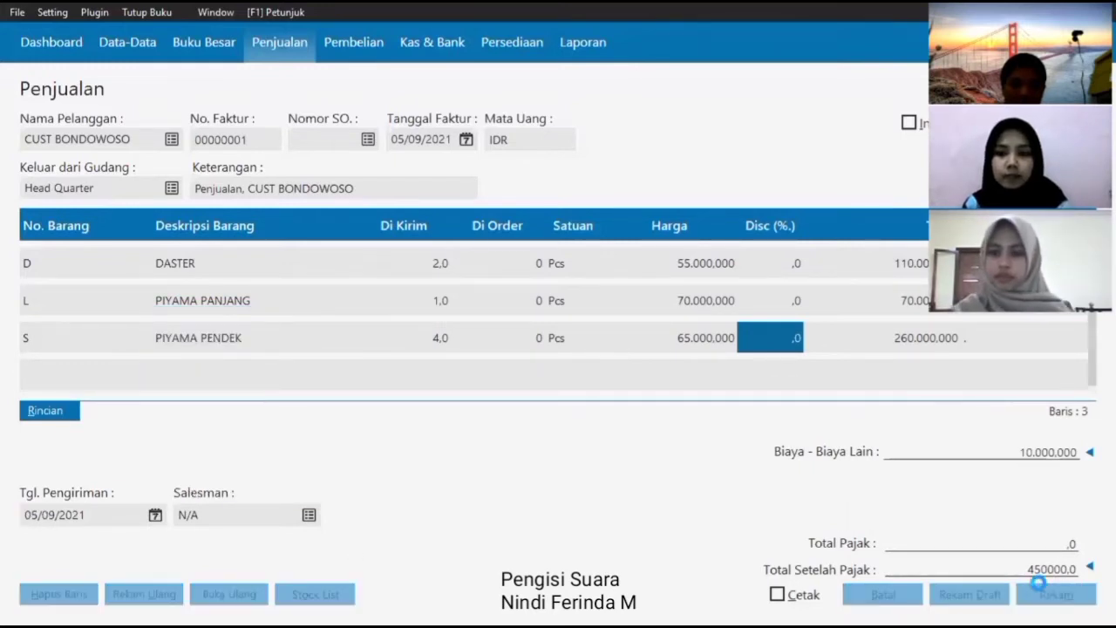
- Choose CUST JEMBER as the customer and date the invoice 05/09/2021
left_click(171, 140)
left_click(468, 245)
left_click(889, 500)
left_click(467, 141)
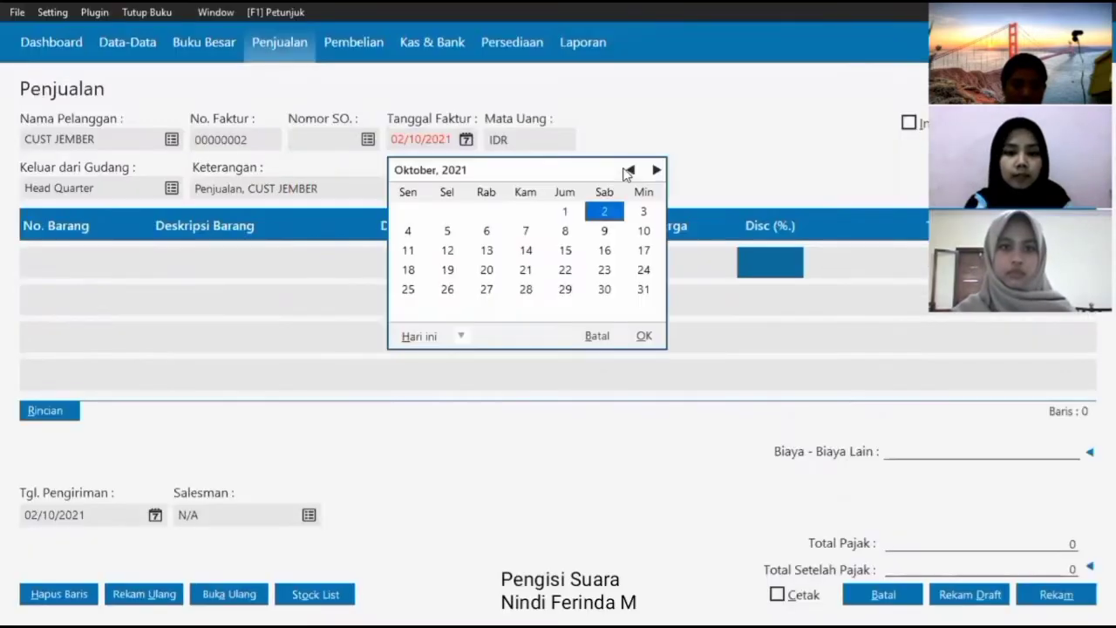
left_click(629, 170)
left_click(643, 212)
left_click(643, 335)
- Add 8 DASTER as the first invoice line
left_click(70, 258)
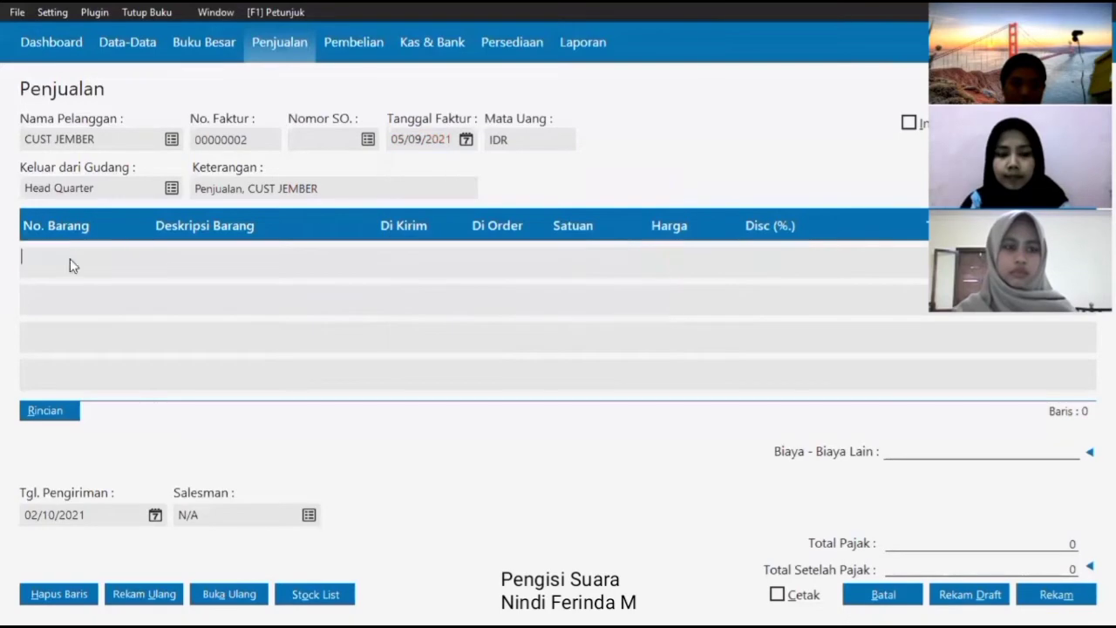
key("Return")
left_click(878, 499)
key("Return")
key("Return")
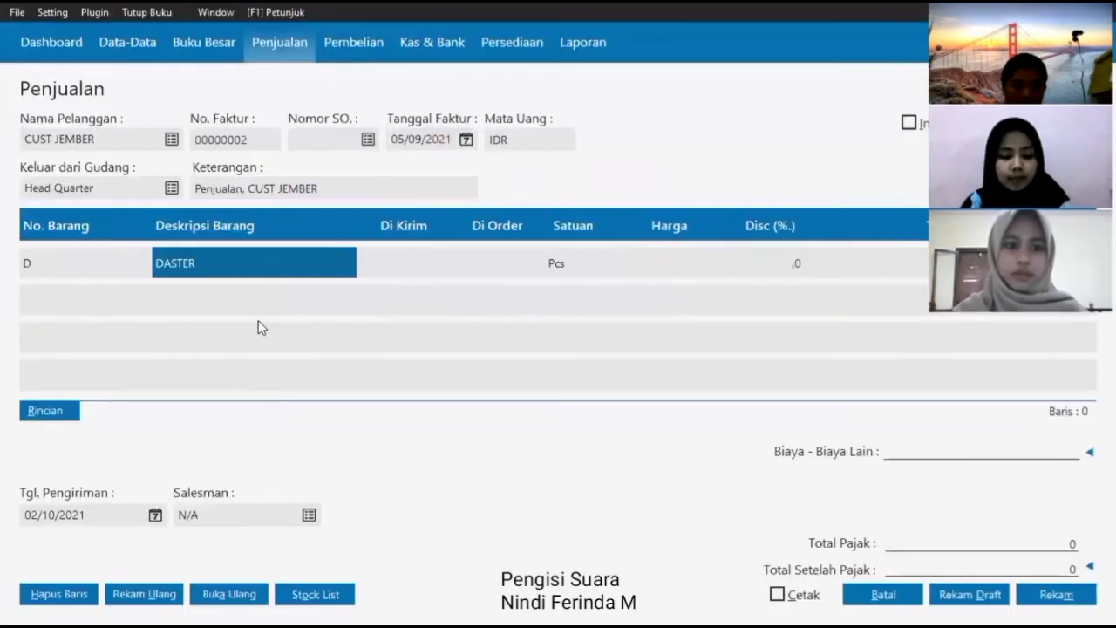
type("8")
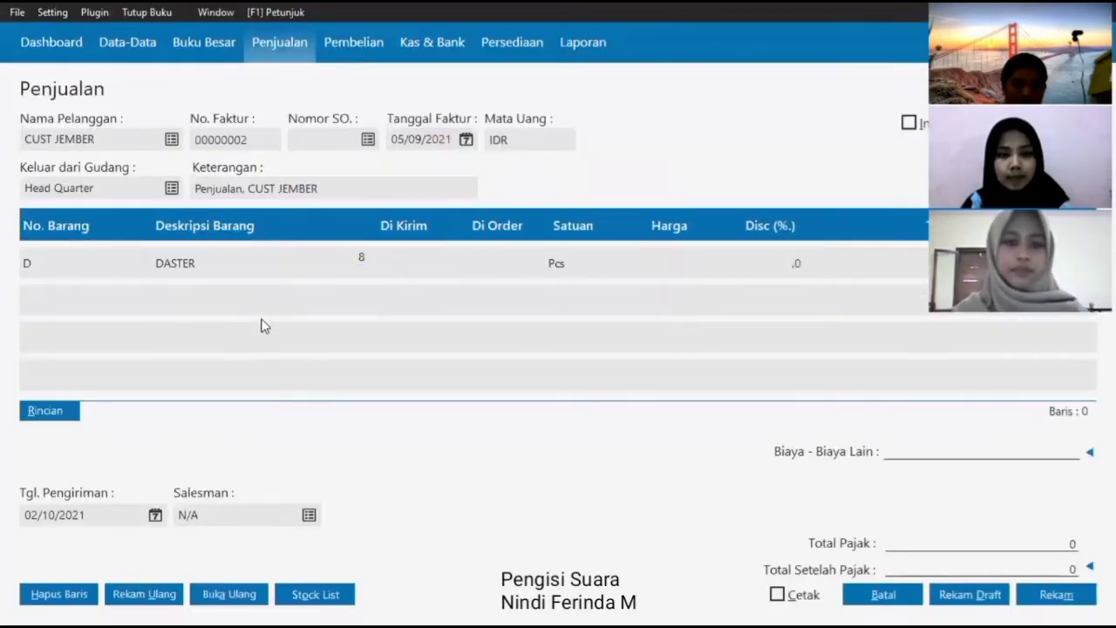
key("Return")
key("Return")
key("Return")
- Add 5 PIYAMA PANJANG as the second invoice line
left_click(66, 298)
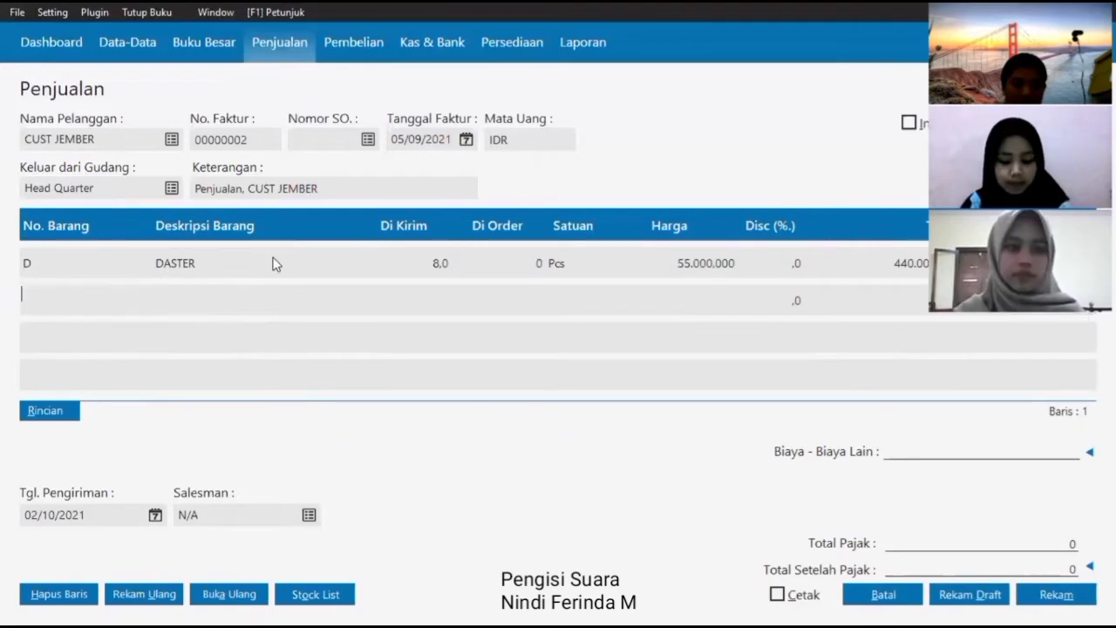
key("Return")
left_click(323, 250)
left_click(884, 498)
key("Return")
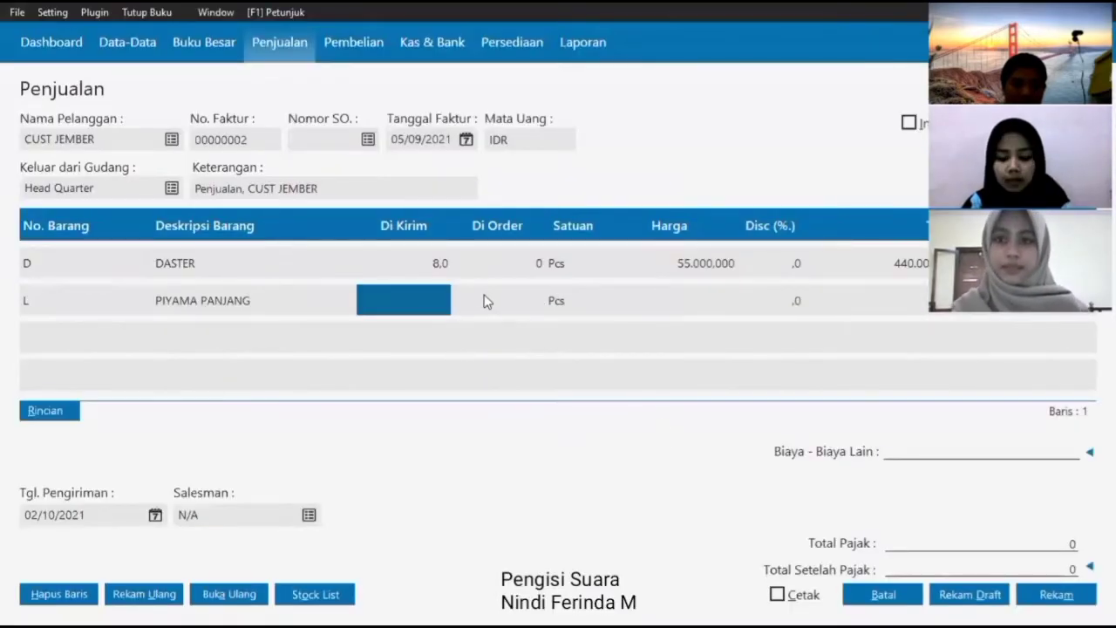
type("5")
key("Return")
key("Return")
key("Return")
key("Return")
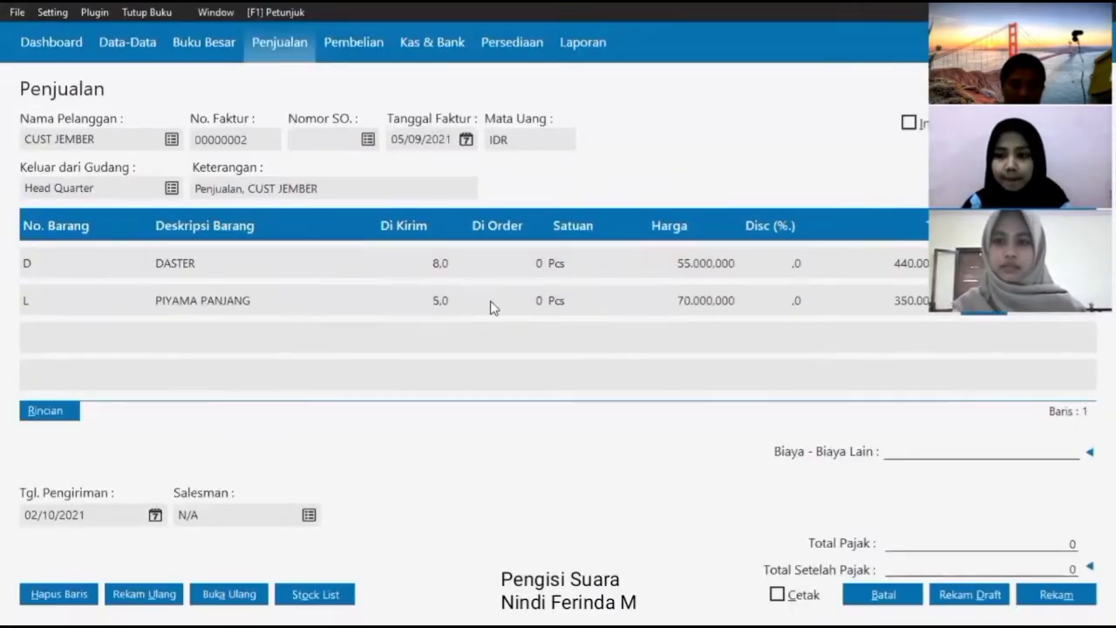
- Add 4 PIYAMA PENDEK as the third invoice line
left_click(51, 345)
key("Return")
left_click(324, 277)
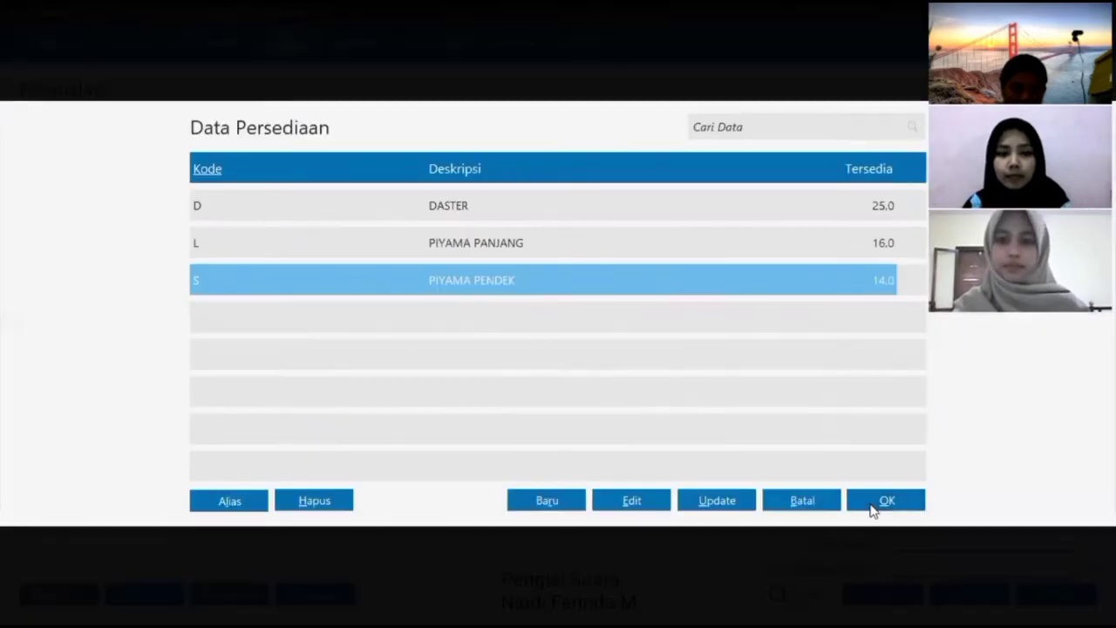
left_click(875, 503)
key("Return")
left_click(432, 343)
type("4")
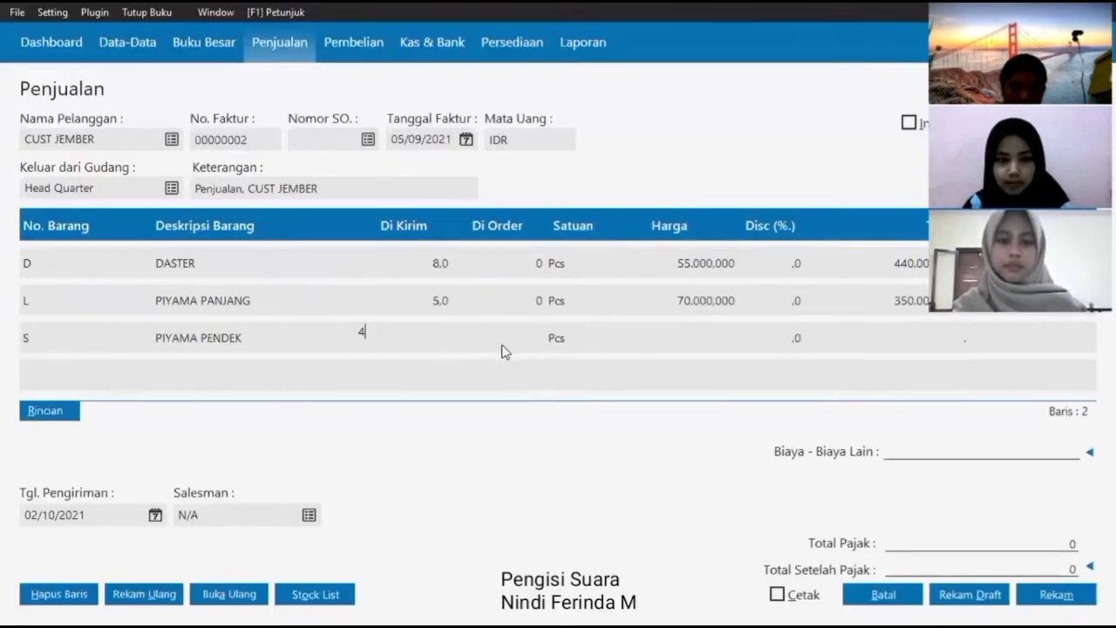
key("Return")
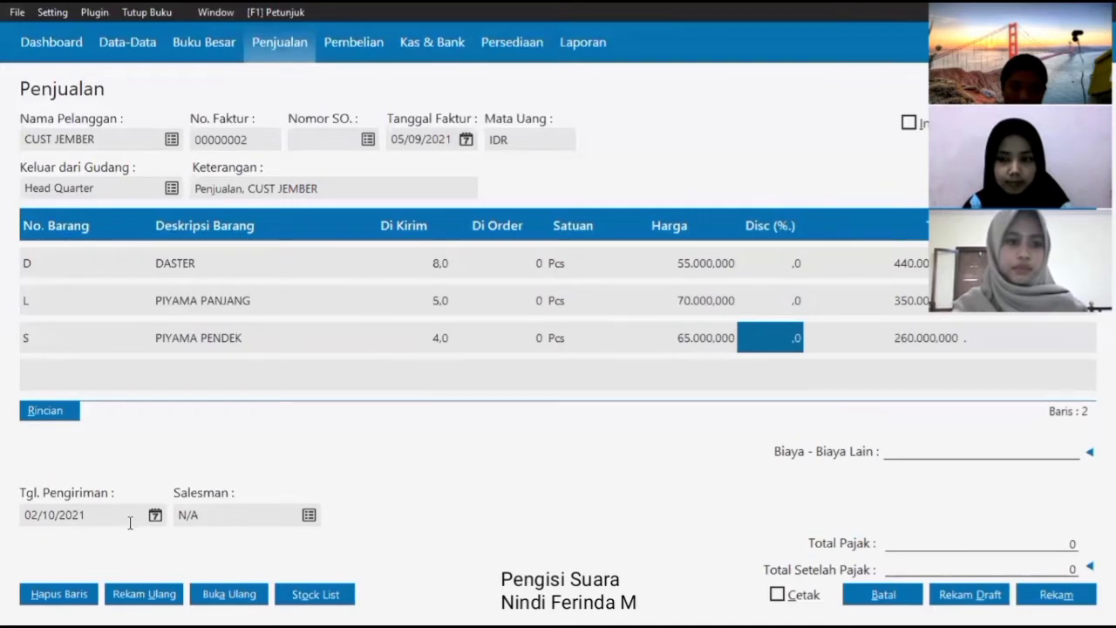
- Set the delivery date to 05/09/2021 and save the CUST JEMBER invoice
left_click(156, 515)
left_click(386, 321)
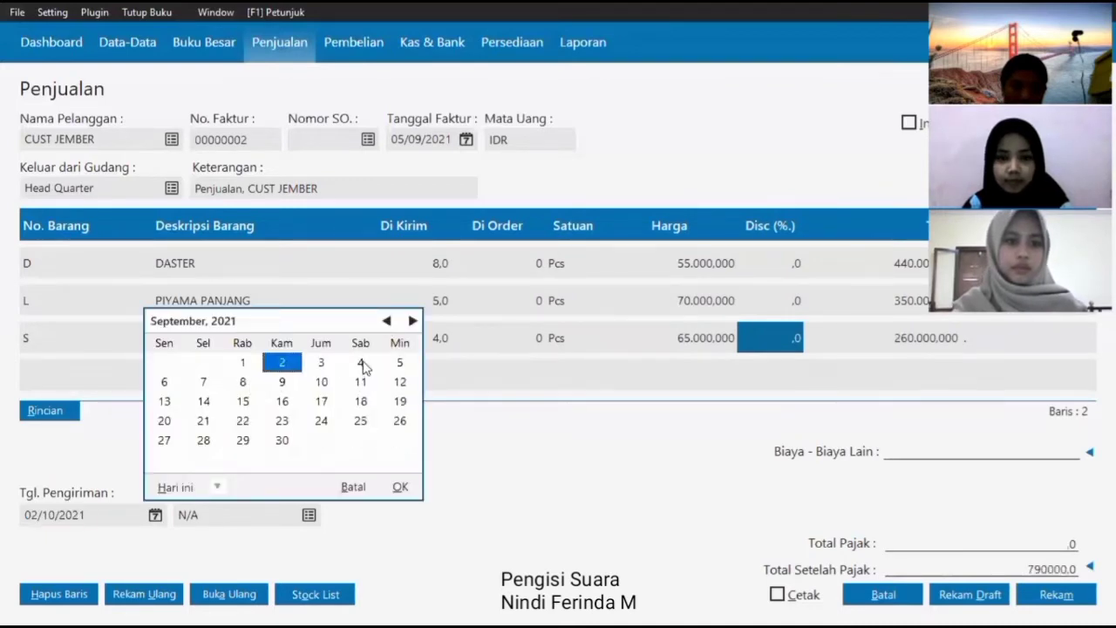
left_click(399, 362)
left_click(400, 486)
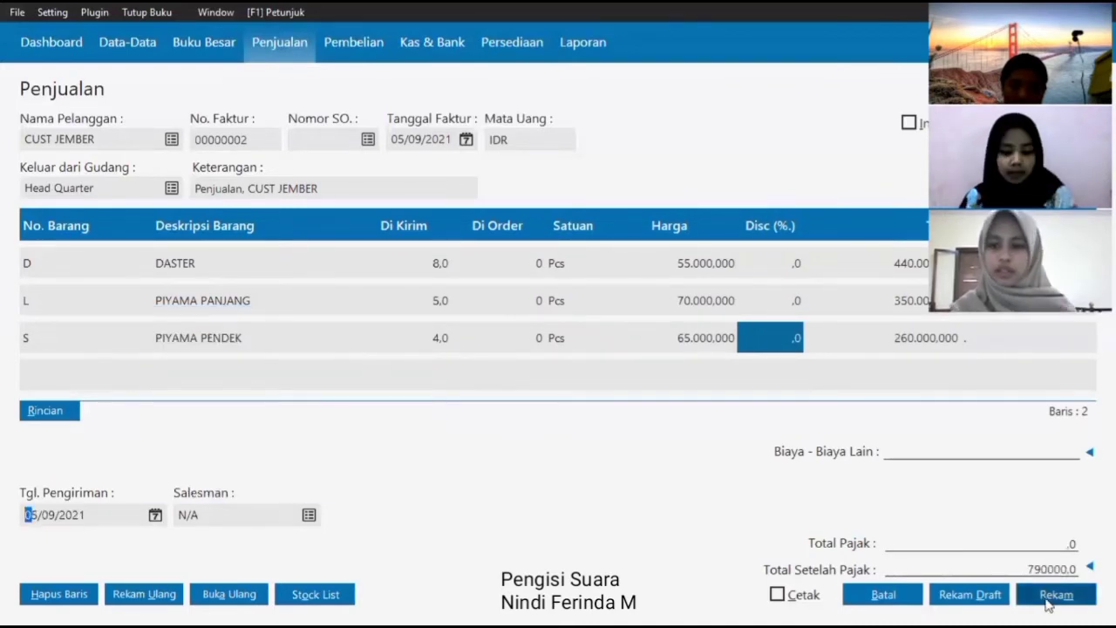
left_click(1051, 597)
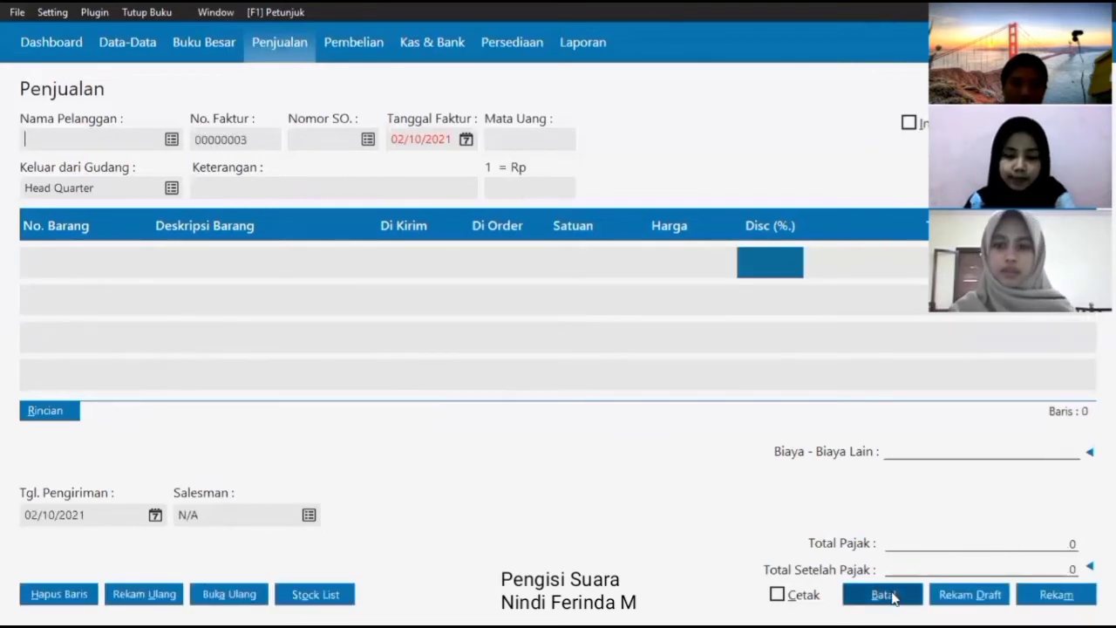
- Discard the empty invoice, reopen invoice 00000001 and clear its other costs value
left_click(883, 594)
left_click(465, 249)
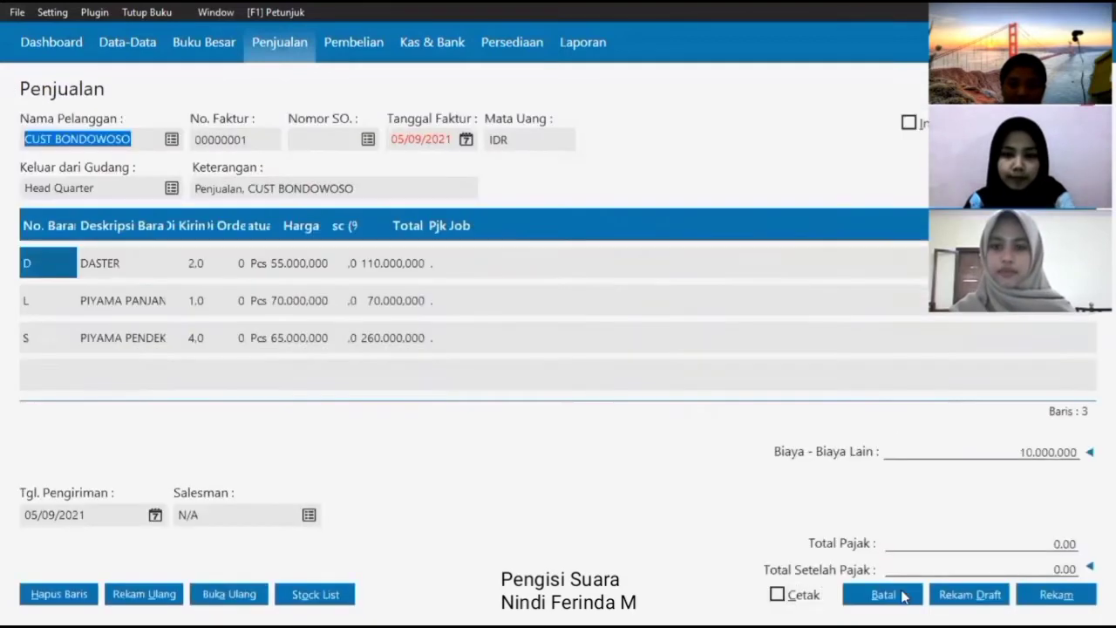
left_click(1090, 452)
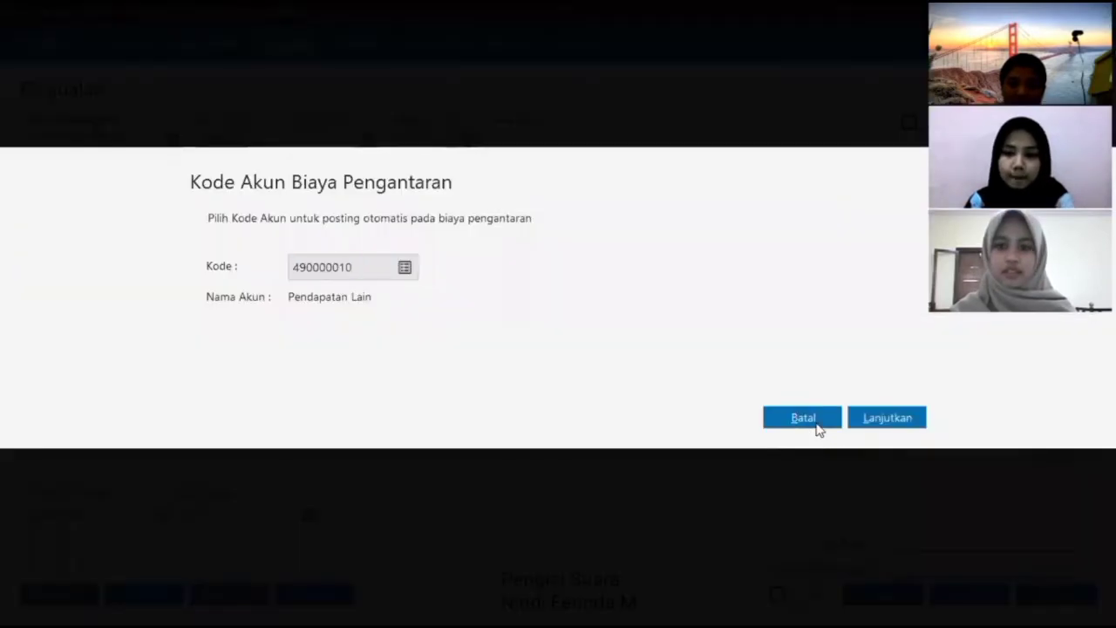
left_click(814, 422)
left_click(1050, 452)
key("BackSpace")
- Save and post the corrected invoice with an explanation, then start a new invoice
left_click(1056, 593)
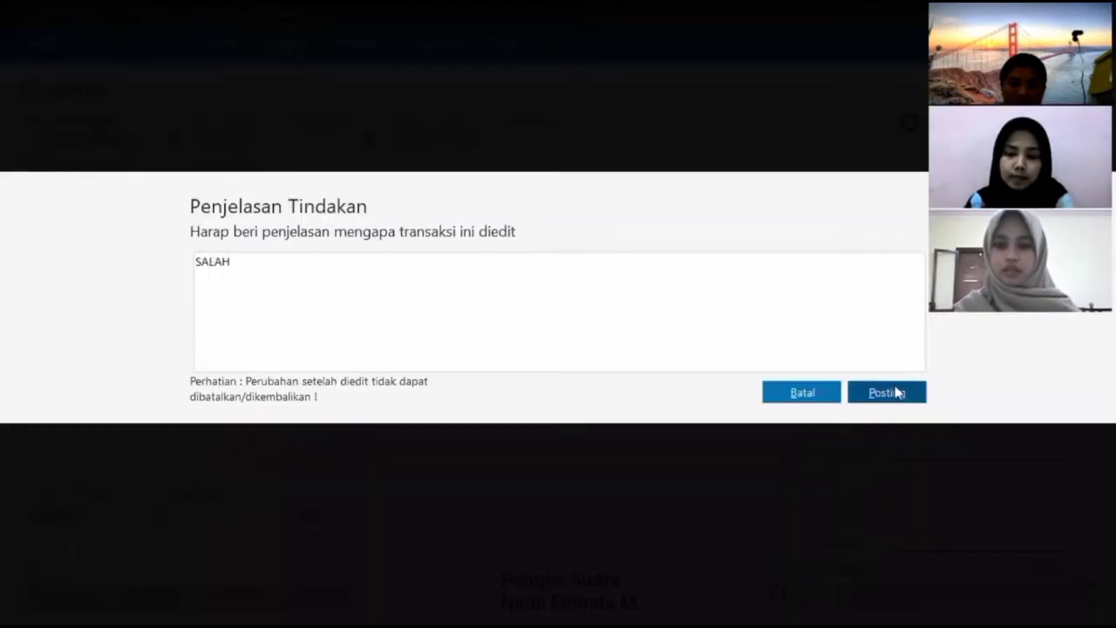
left_click(897, 392)
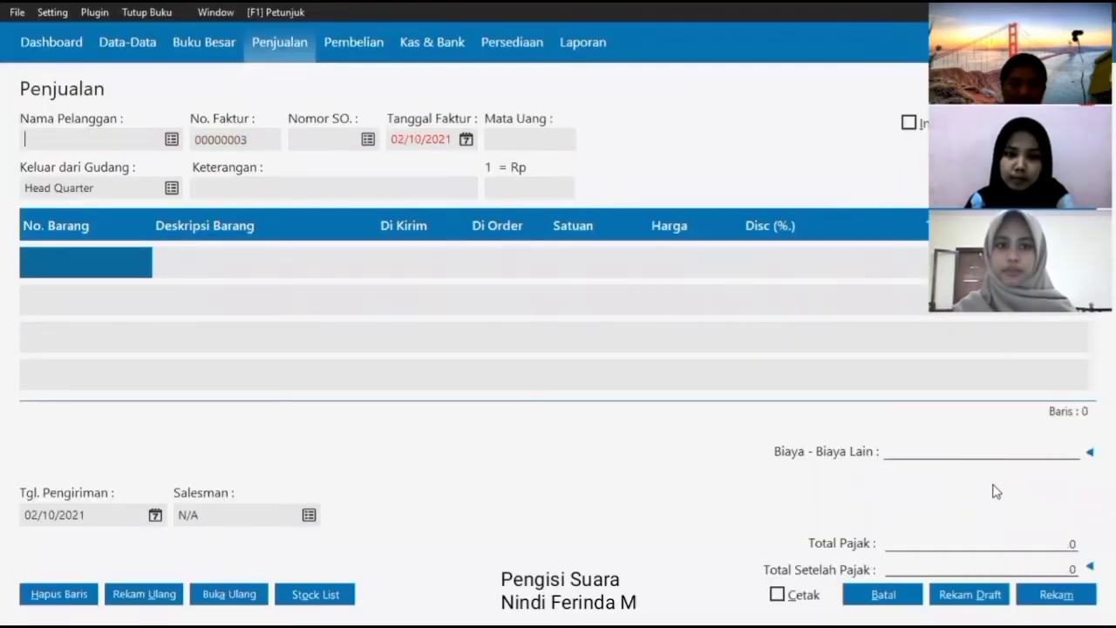
left_click(914, 595)
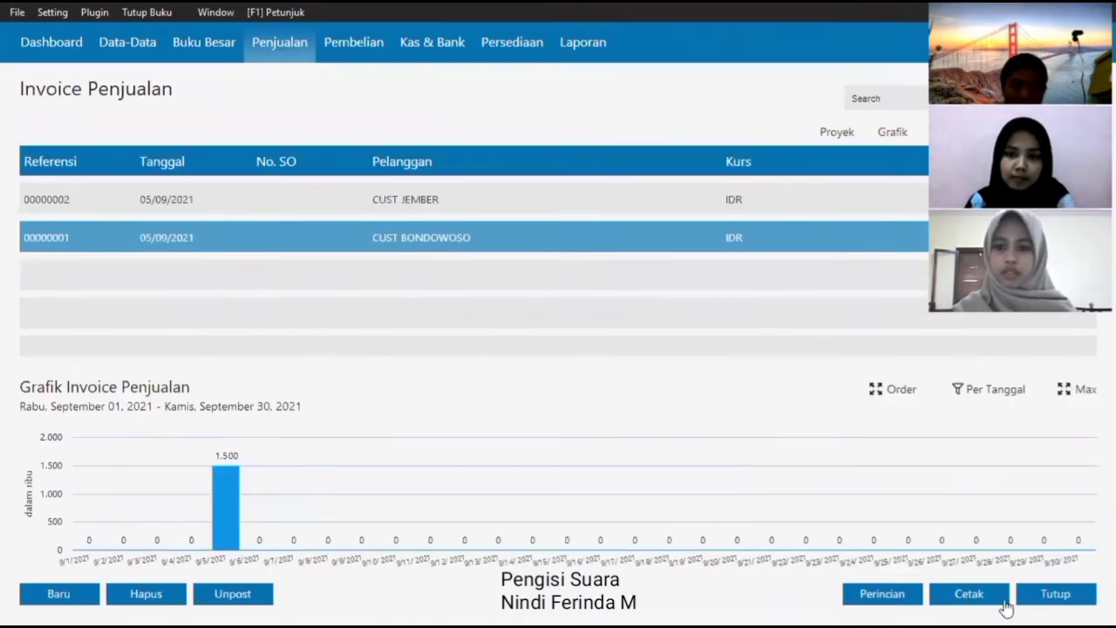
left_click(882, 593)
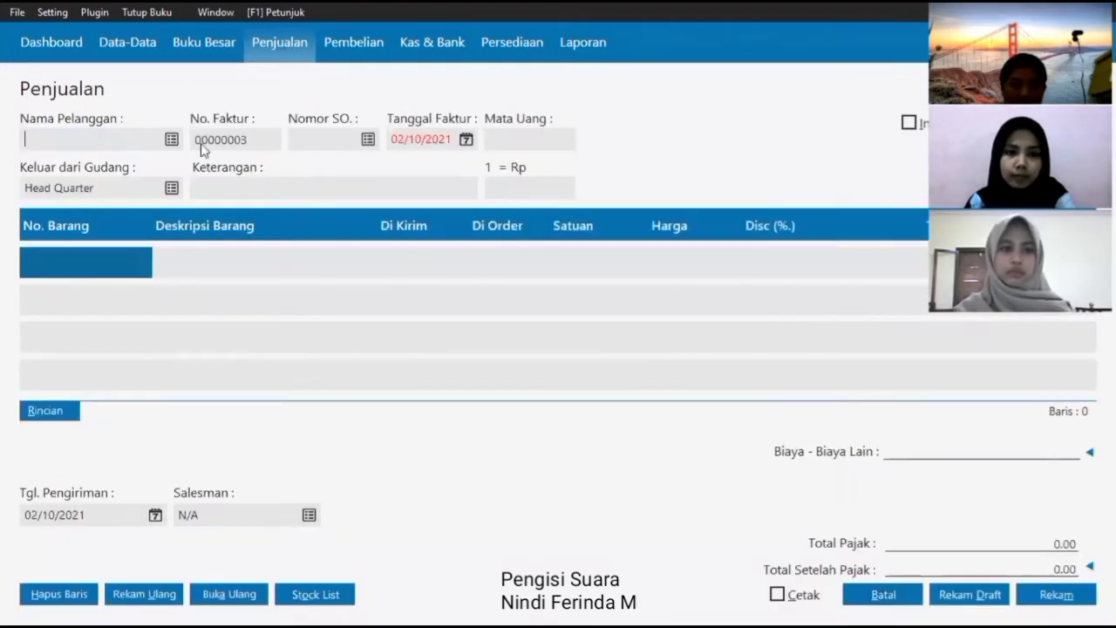
- Choose CUST WRINGIN as the customer and date the invoice 05/09/2021
left_click(172, 140)
left_click(434, 283)
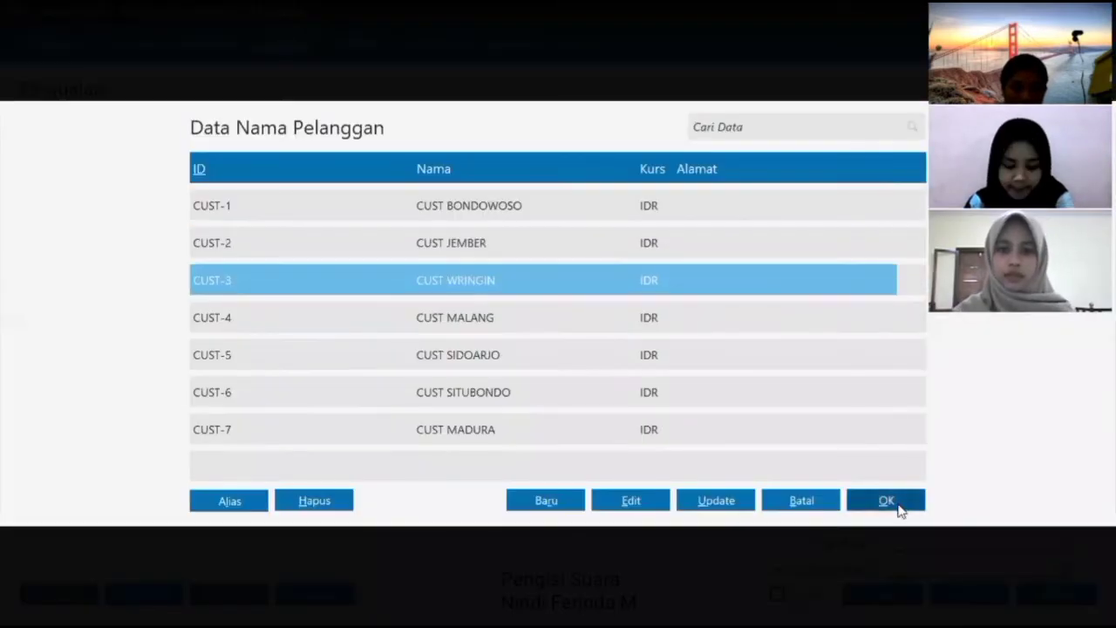
left_click(897, 504)
left_click(467, 142)
left_click(630, 169)
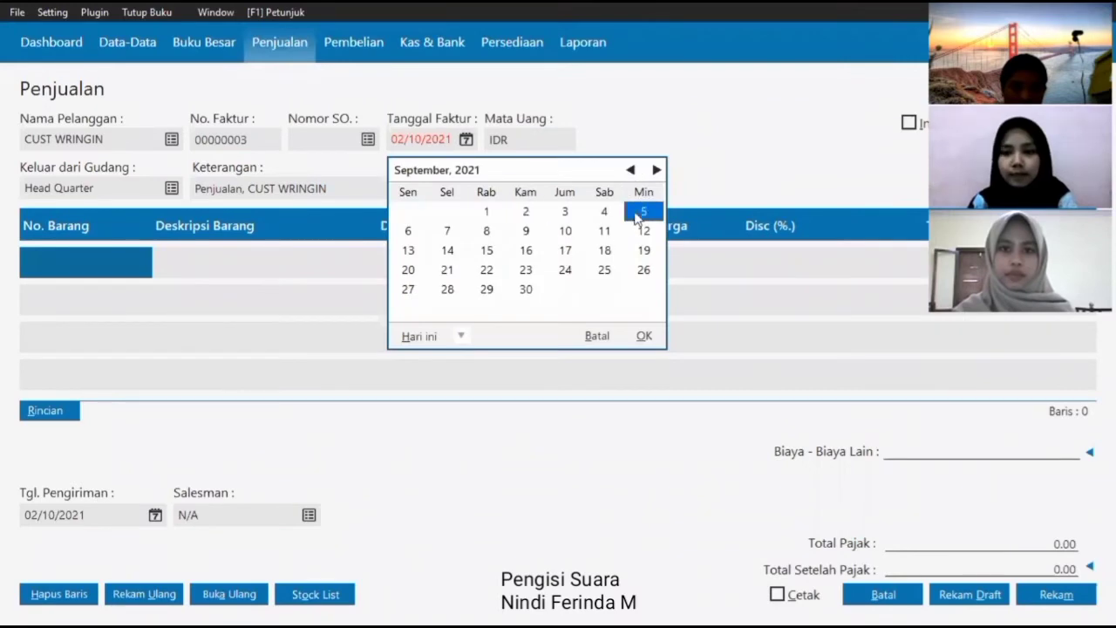
left_click(643, 335)
- Add 10 DASTER and 8 PIYAMA PANJANG as the first two lines
left_click(261, 257)
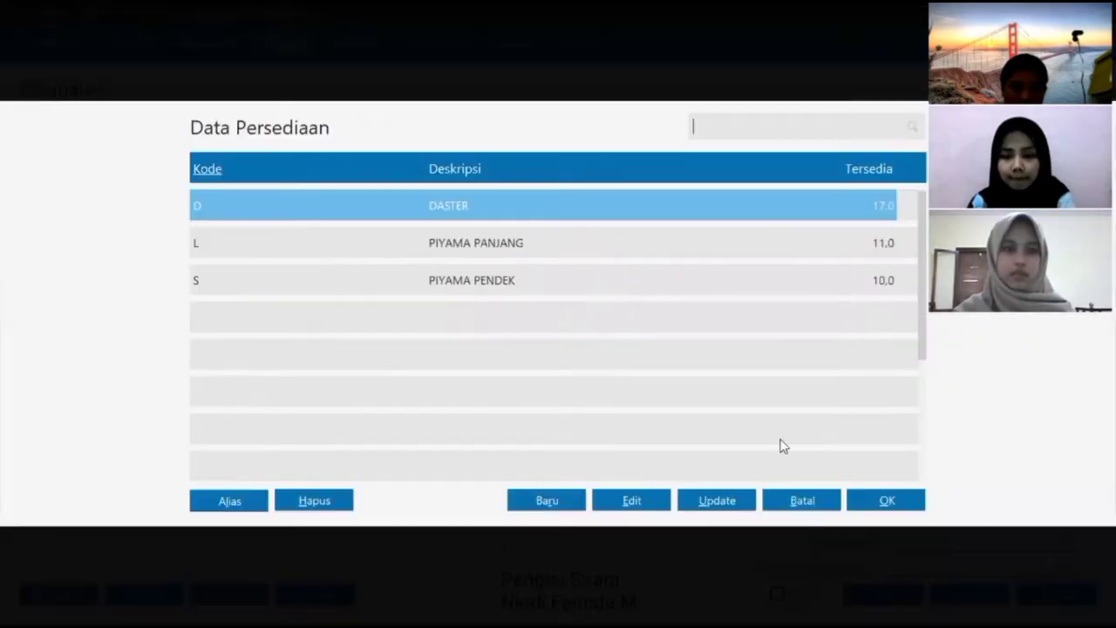
left_click(882, 497)
type("10")
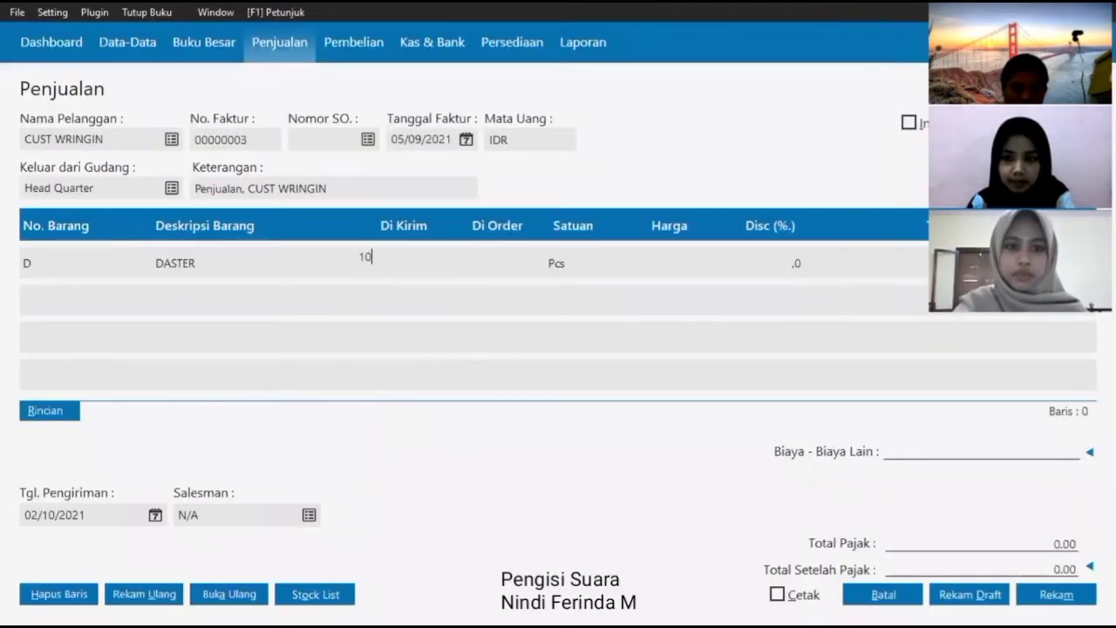
key("Return")
key("Return")
key("Return")
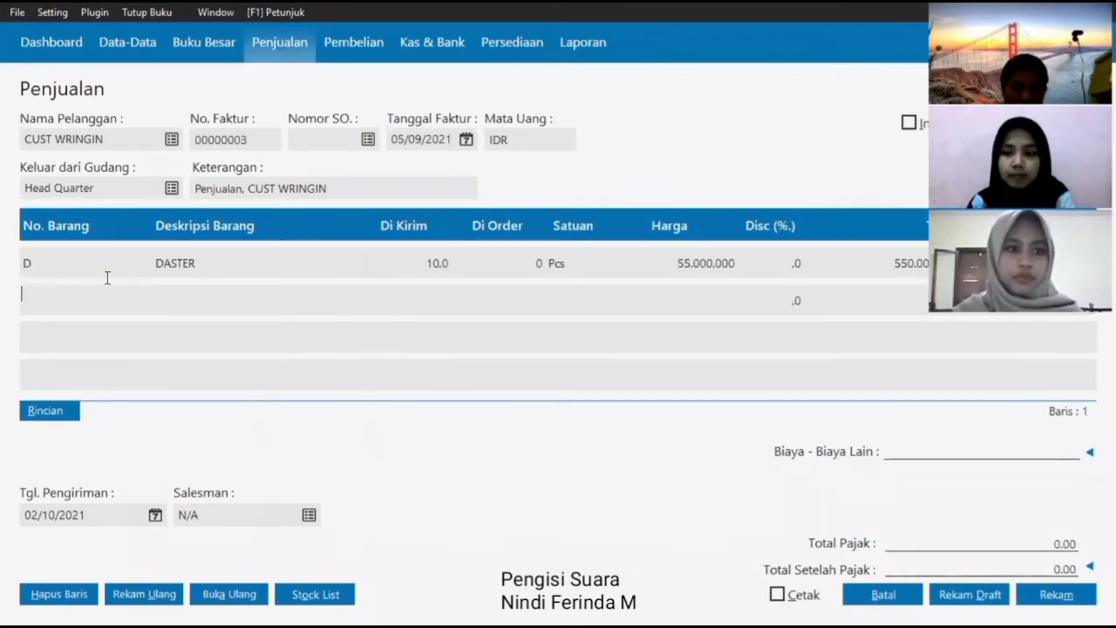
left_click(144, 291)
left_click(422, 241)
left_click(886, 498)
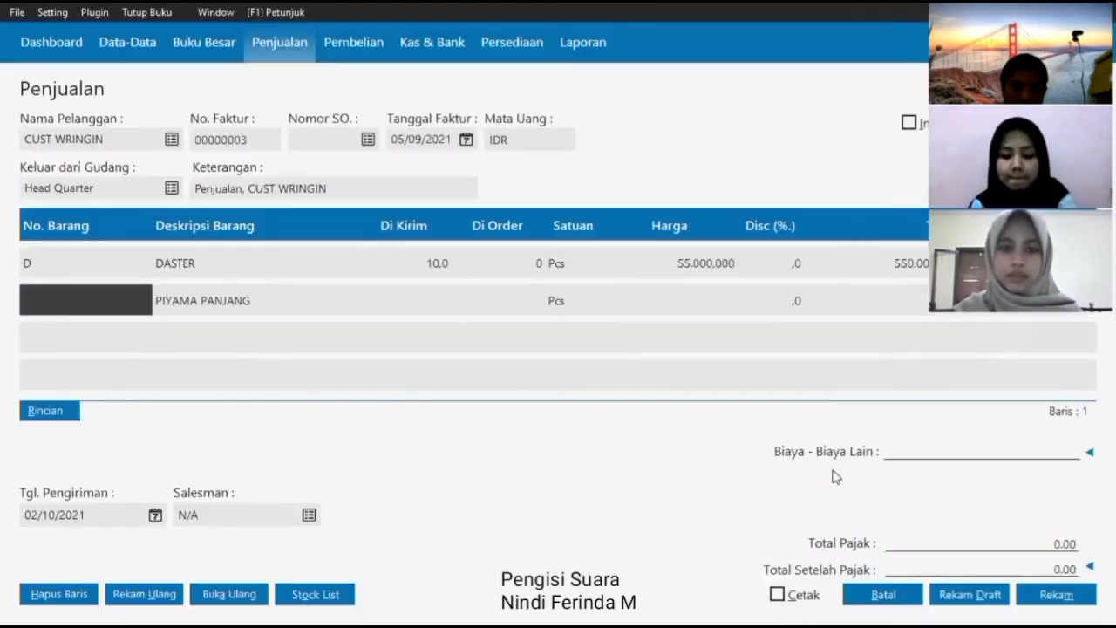
type("8")
key("Return")
key("Return")
key("Return")
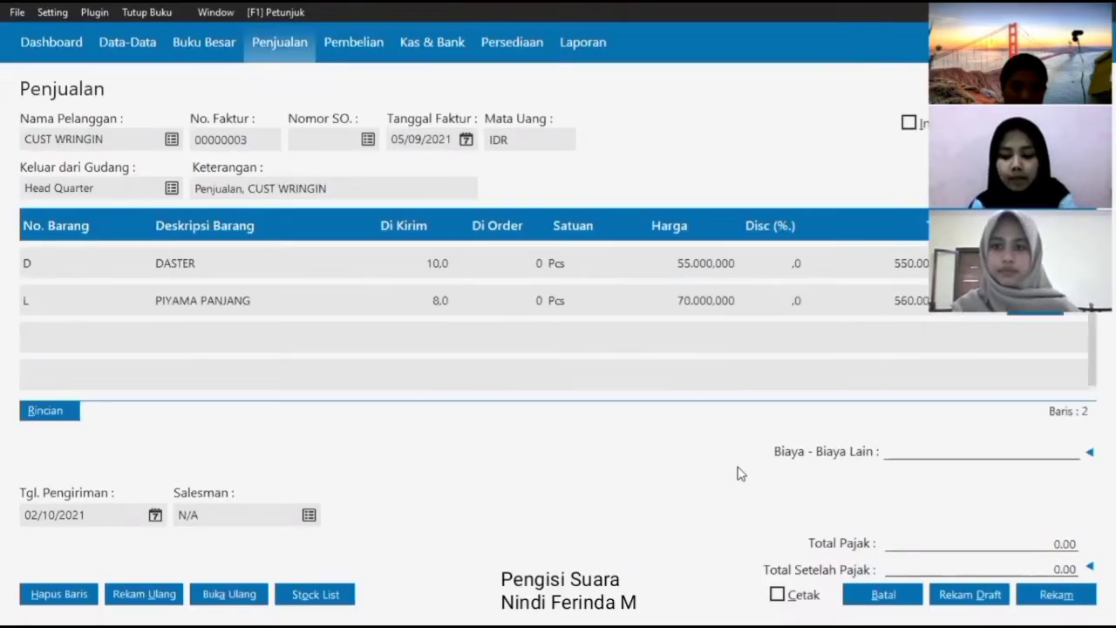
- Add 6 PIYAMA PENDEK as the third invoice line
double_click(82, 339)
left_click(265, 282)
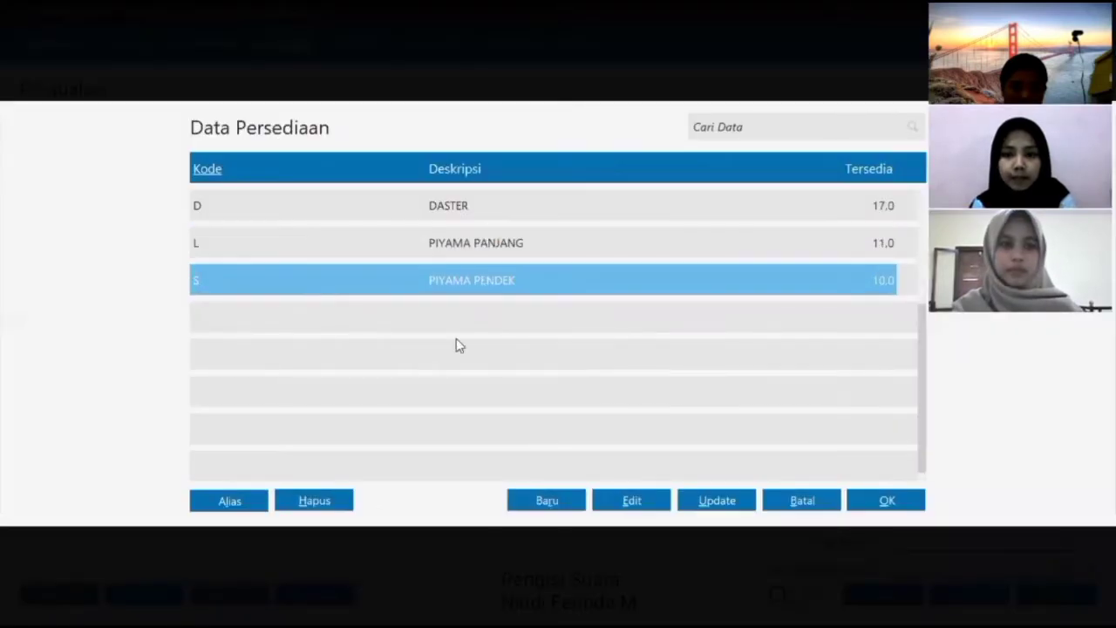
left_click(877, 498)
key("Return")
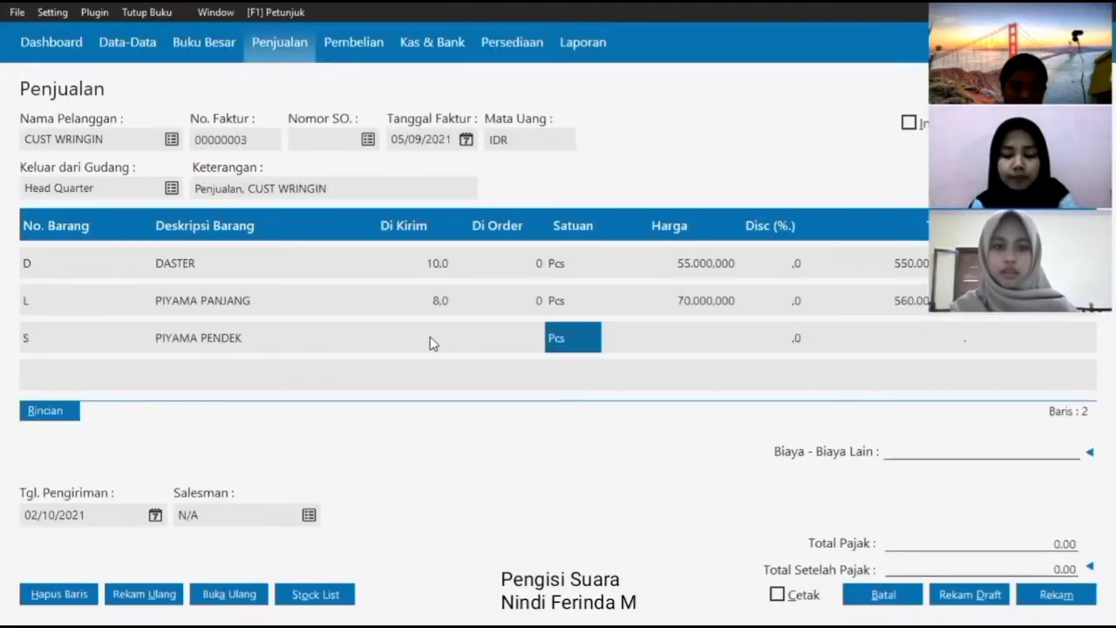
left_click(433, 344)
type("6")
key("Return")
key("Return")
key("Return")
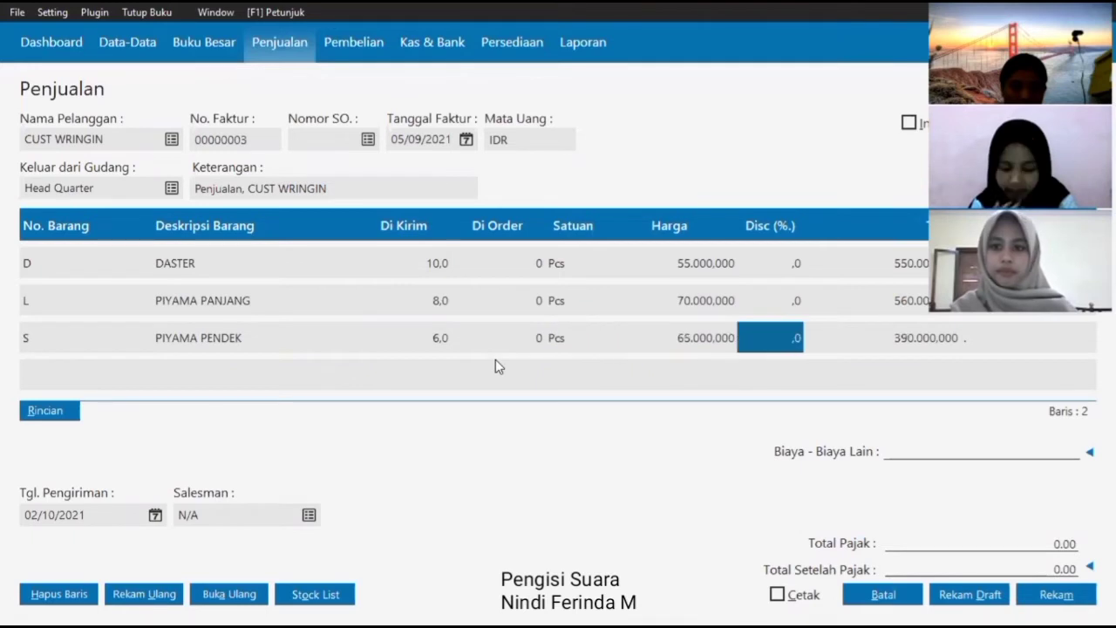
key("Return")
- Set the delivery date to 05/09/2021 and save invoice 00000003
left_click(156, 514)
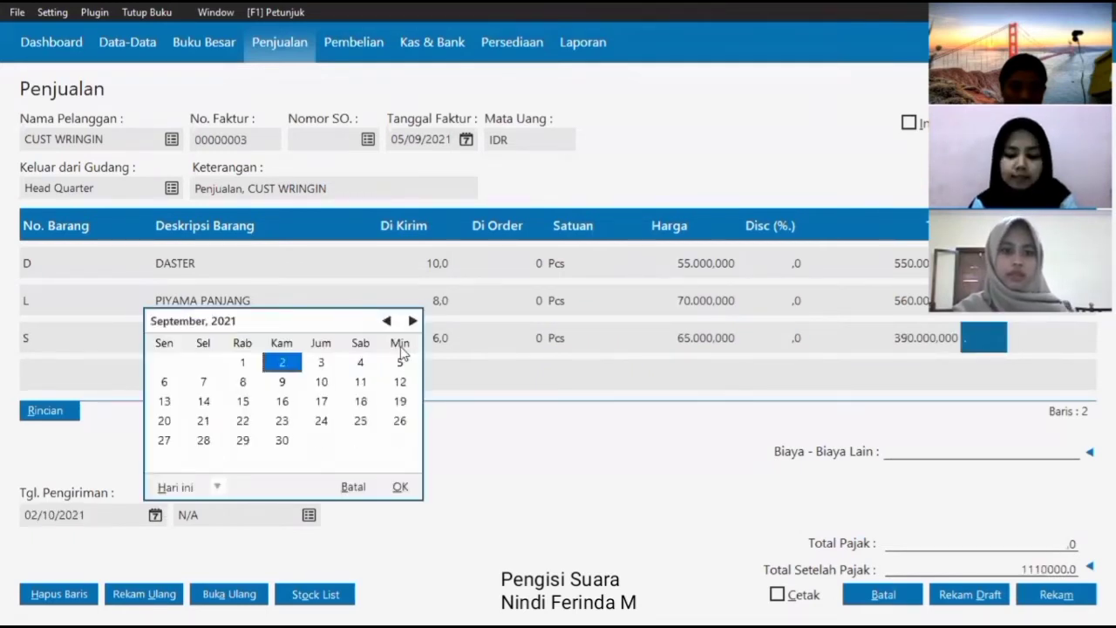
left_click(399, 362)
left_click(399, 486)
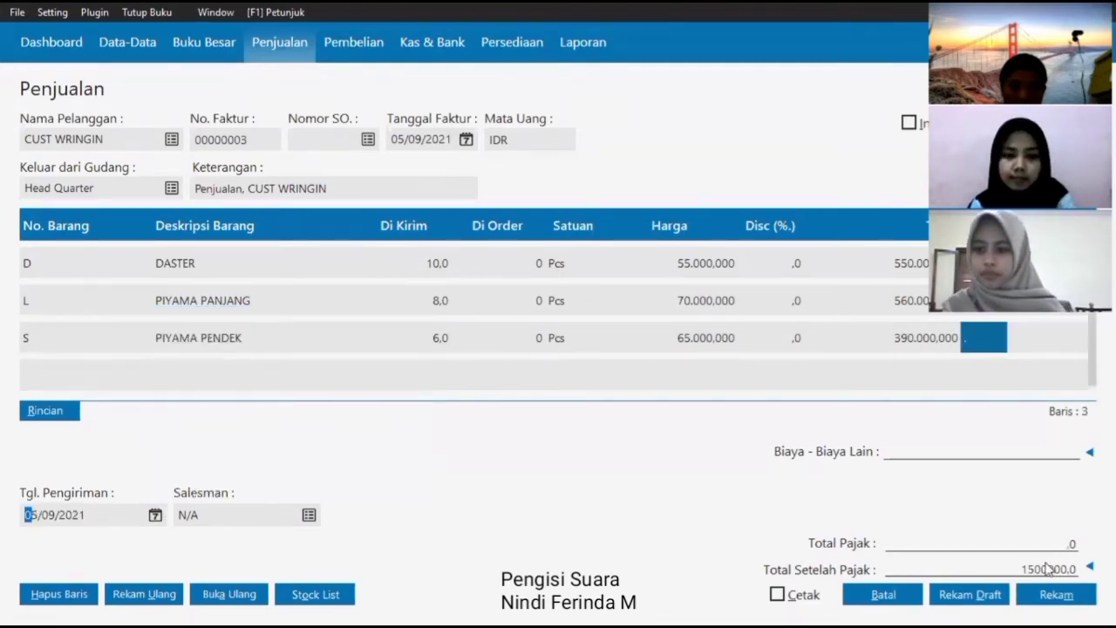
left_click(1043, 594)
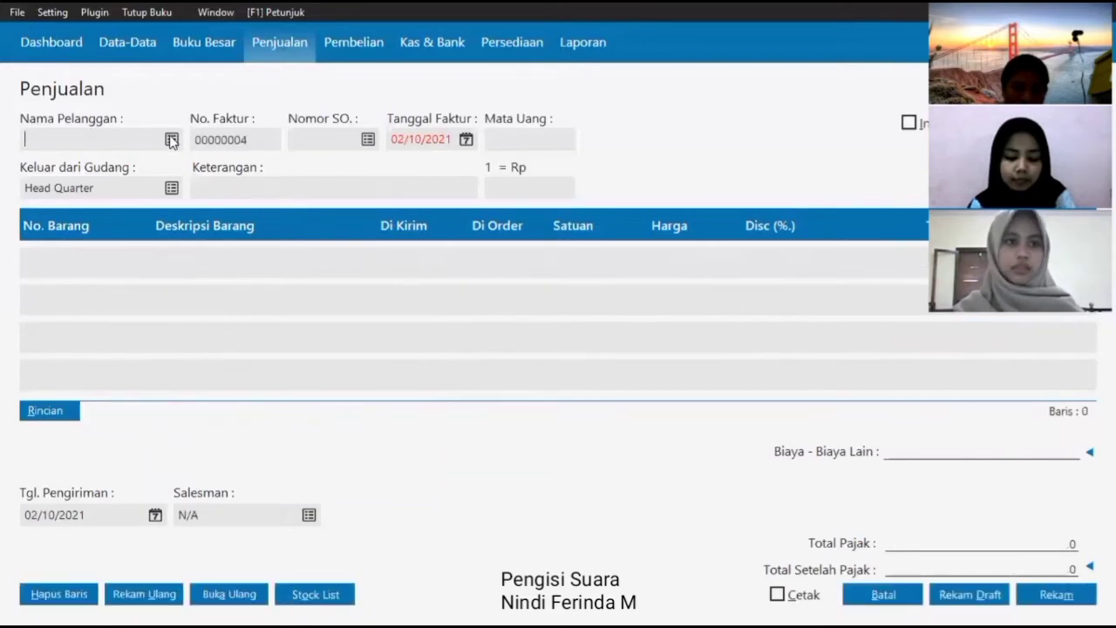
- Choose CUST MALANG as the customer and date the invoice 05/09/2021
key("Return")
left_click(493, 315)
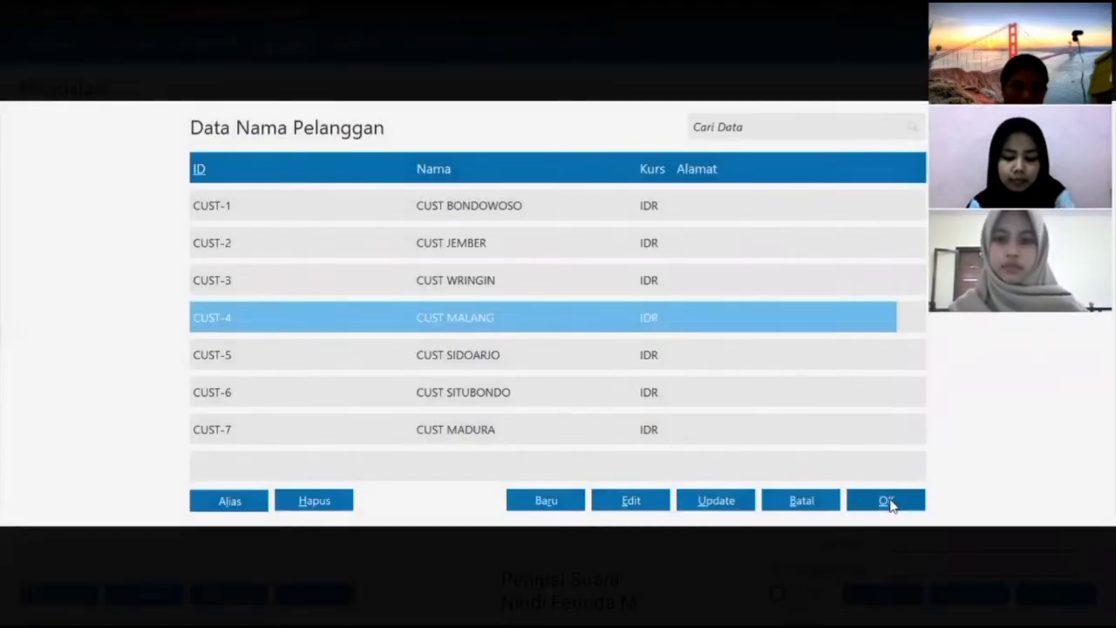
key("Return")
left_click(466, 140)
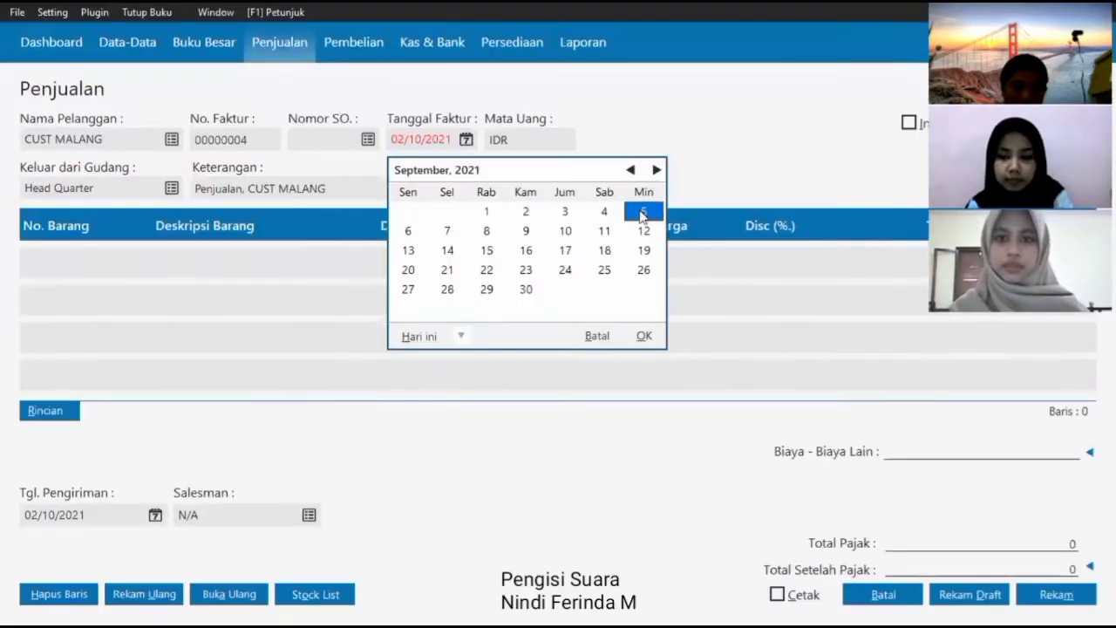
left_click(644, 335)
- Add 6 DASTER and 2 PIYAMA PANJANG as the first two lines
left_click(81, 261)
key("Return")
left_click(911, 501)
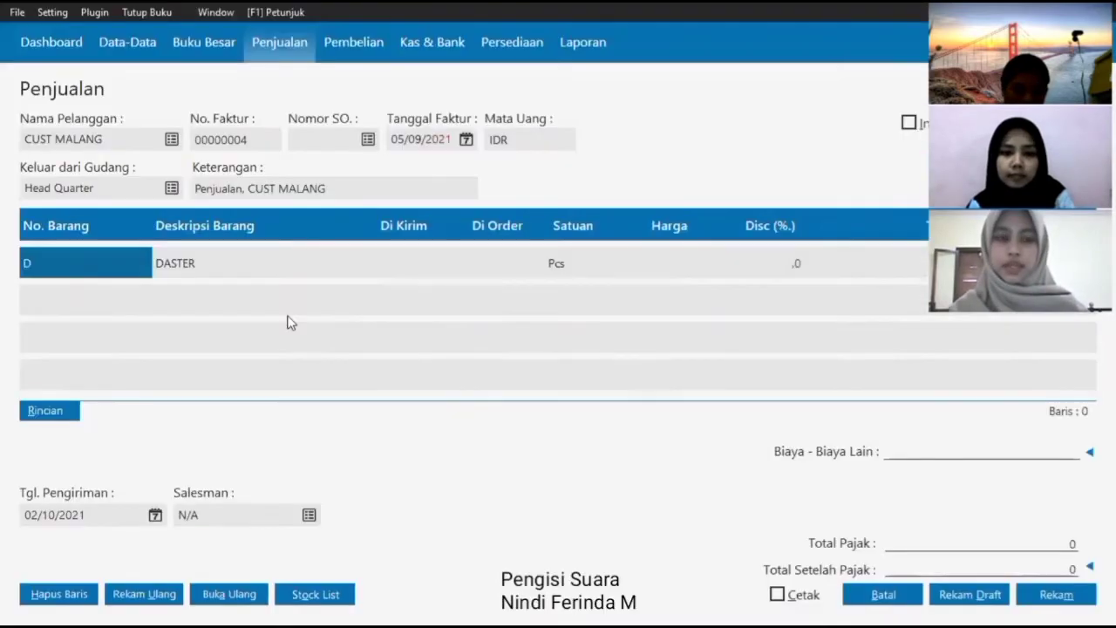
left_click(402, 258)
type("6")
key("Return")
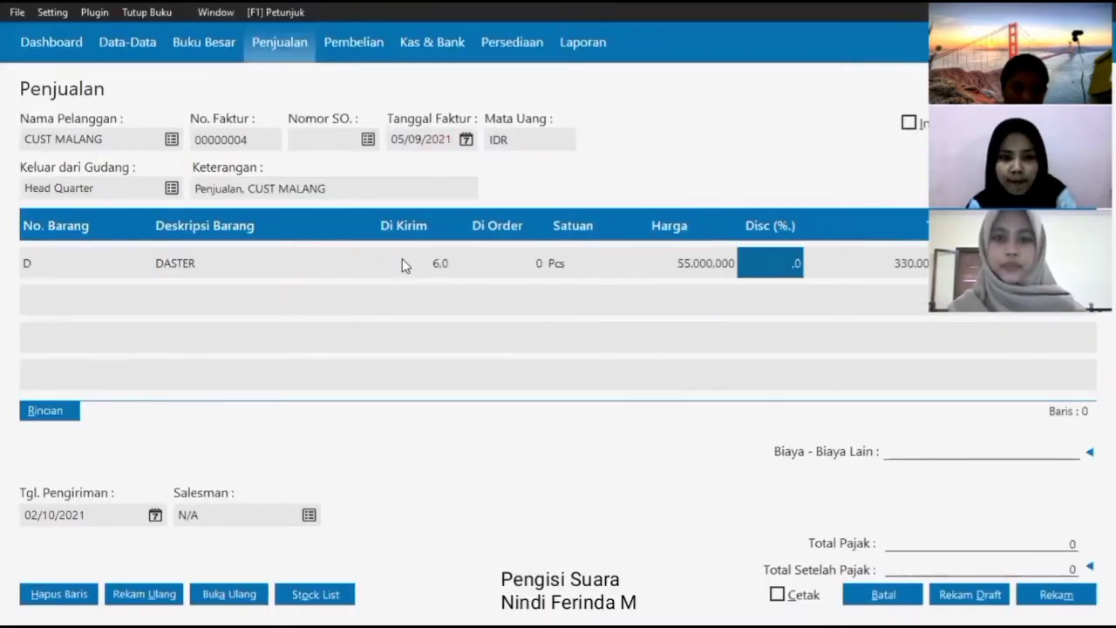
left_click(100, 296)
key("Return")
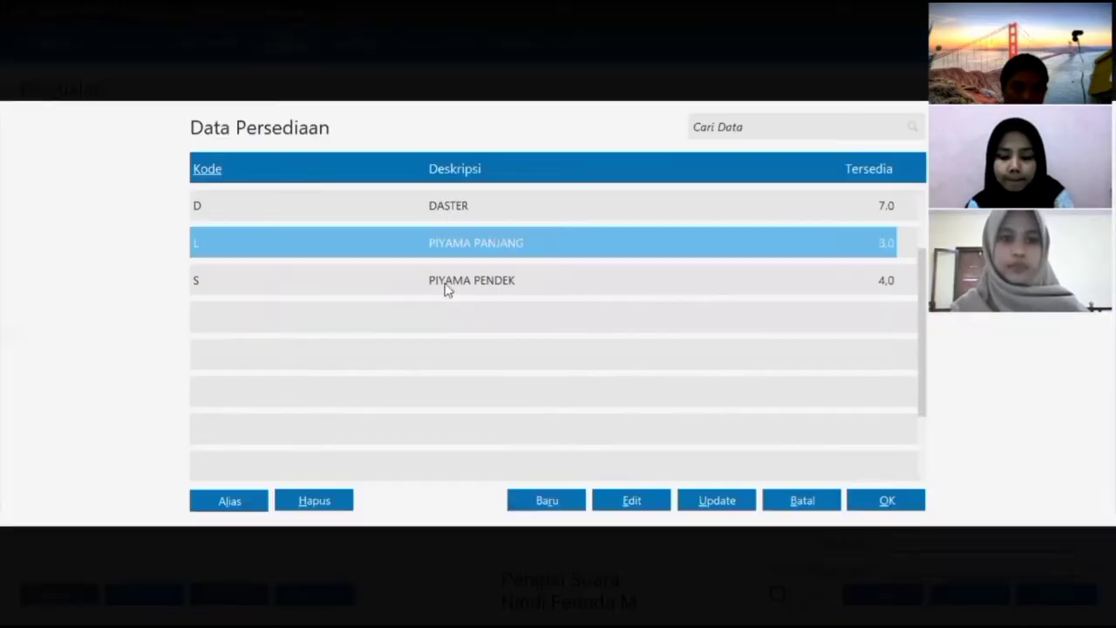
left_click(877, 498)
key("Return")
type("2")
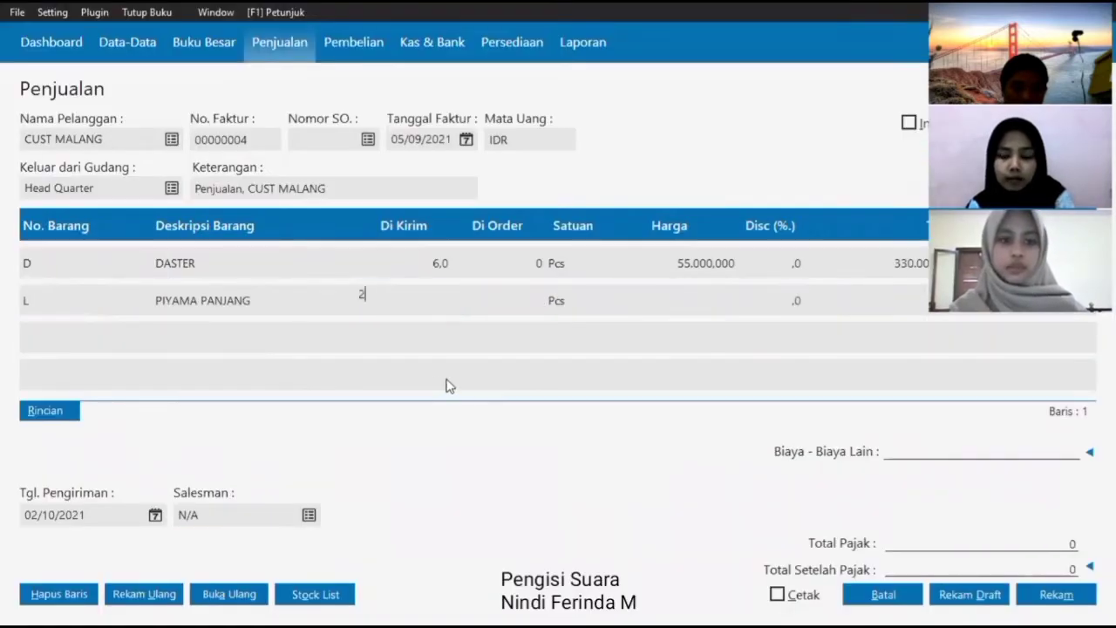
key("Return")
- Add 3 PIYAMA PENDEK as the third invoice line
left_click(139, 347)
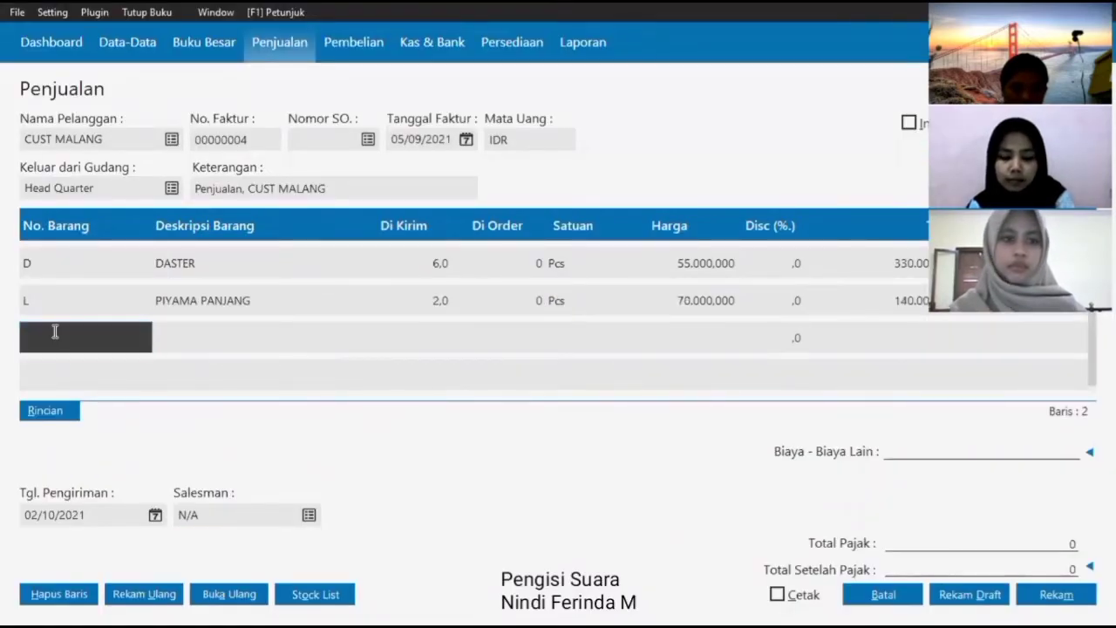
key("Return")
left_click(545, 280)
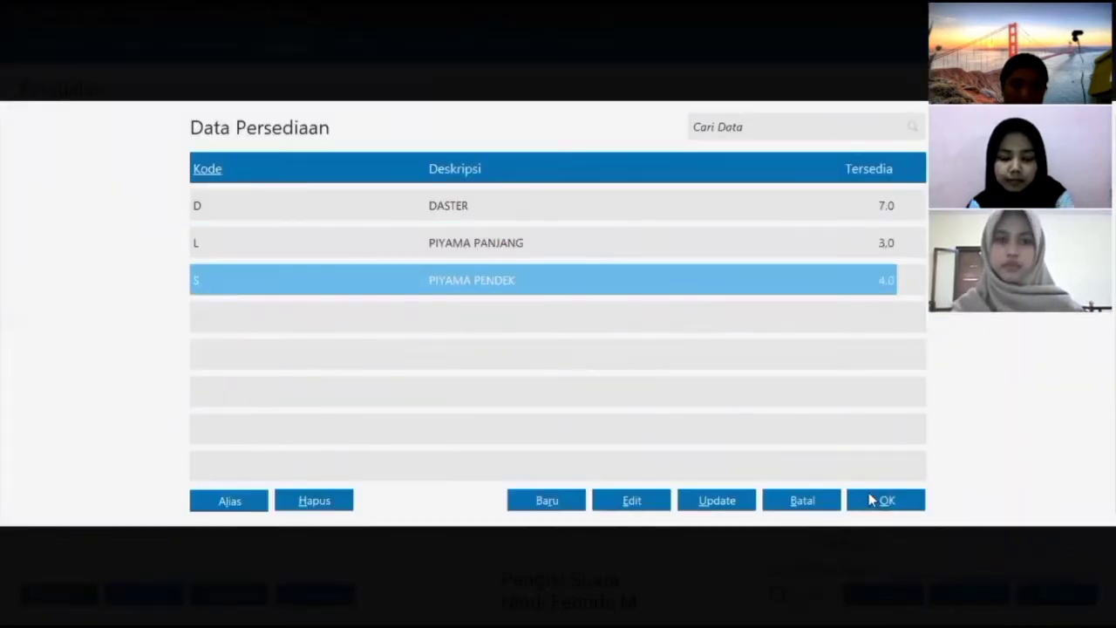
left_click(877, 499)
type("3")
key("Return")
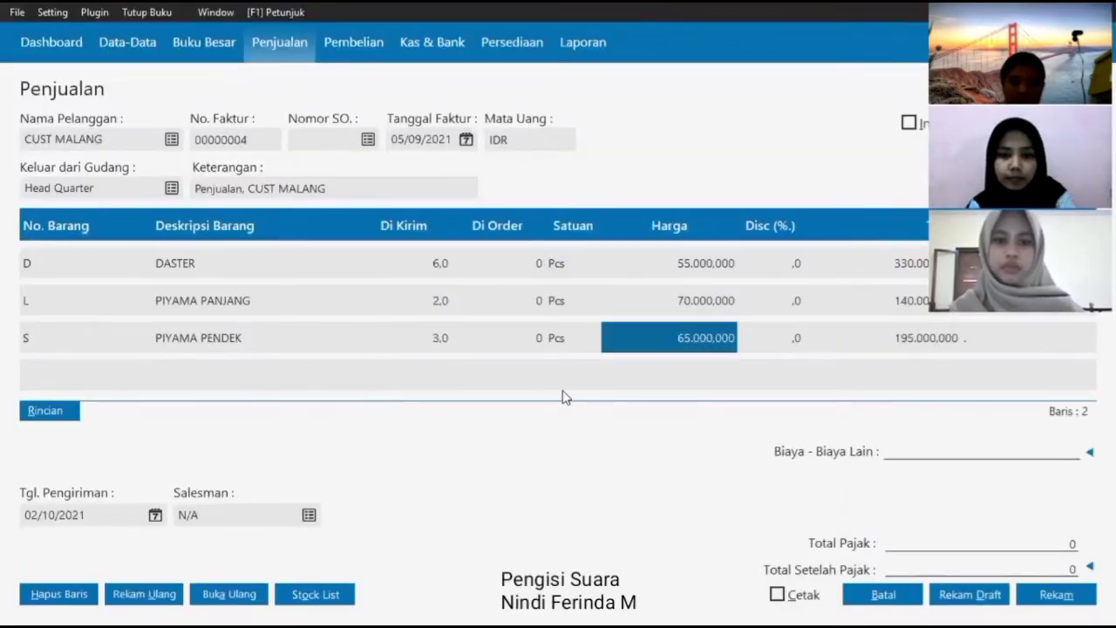
key("Return")
- Set the delivery date to 05/09/2021 and save invoice 00000004
left_click(157, 515)
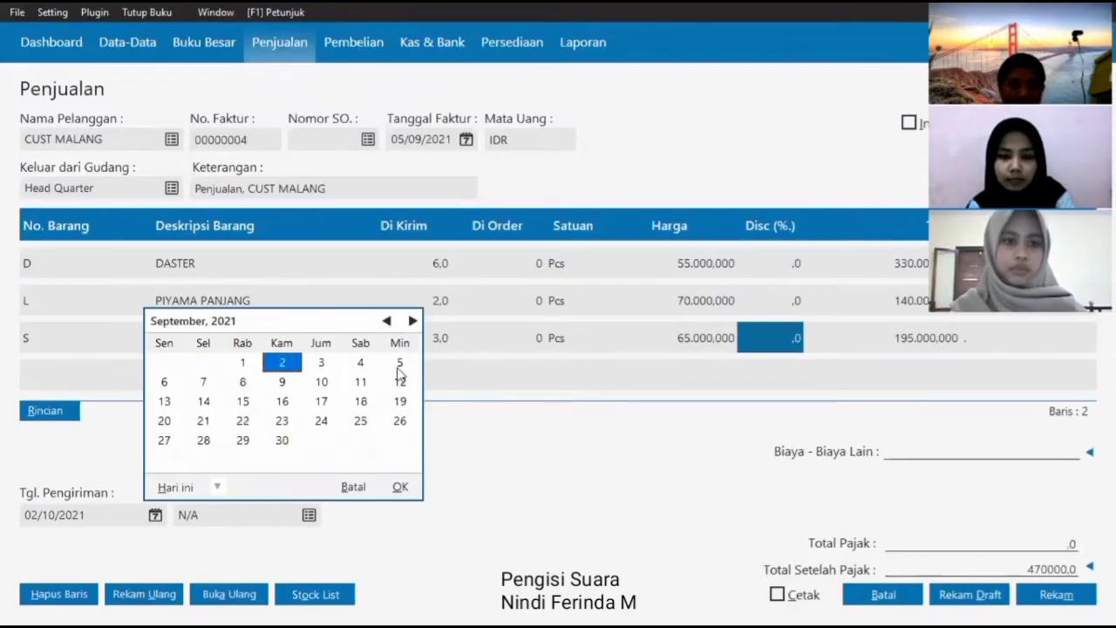
left_click(399, 362)
key("Return")
left_click(1055, 592)
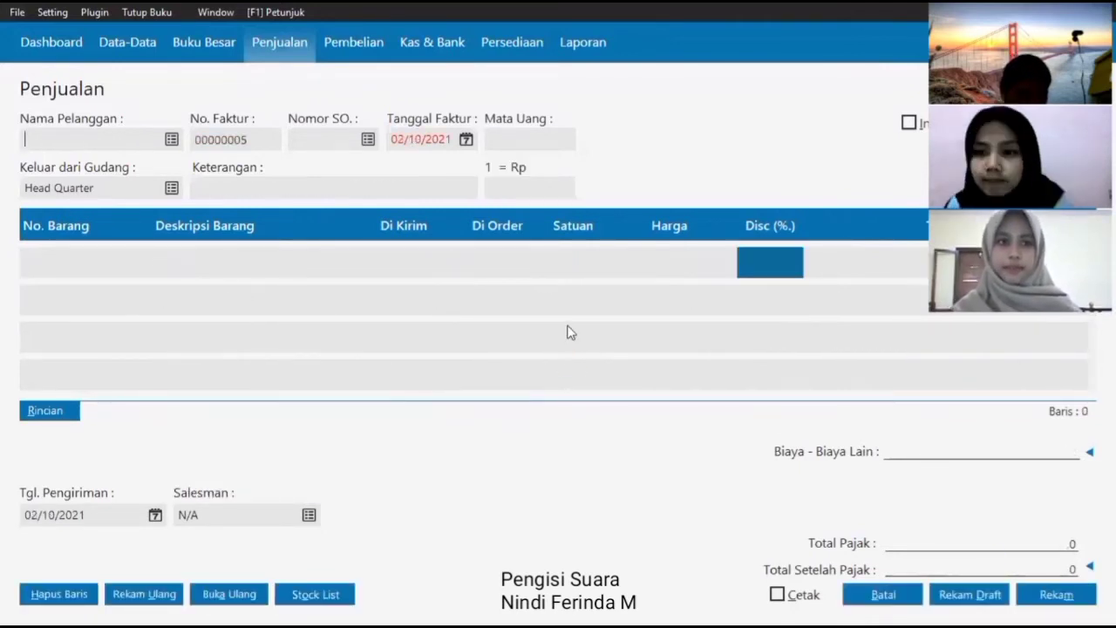
- Start a new goods receipt from SUPLIER with invoice date 08/09/2021
left_click(353, 42)
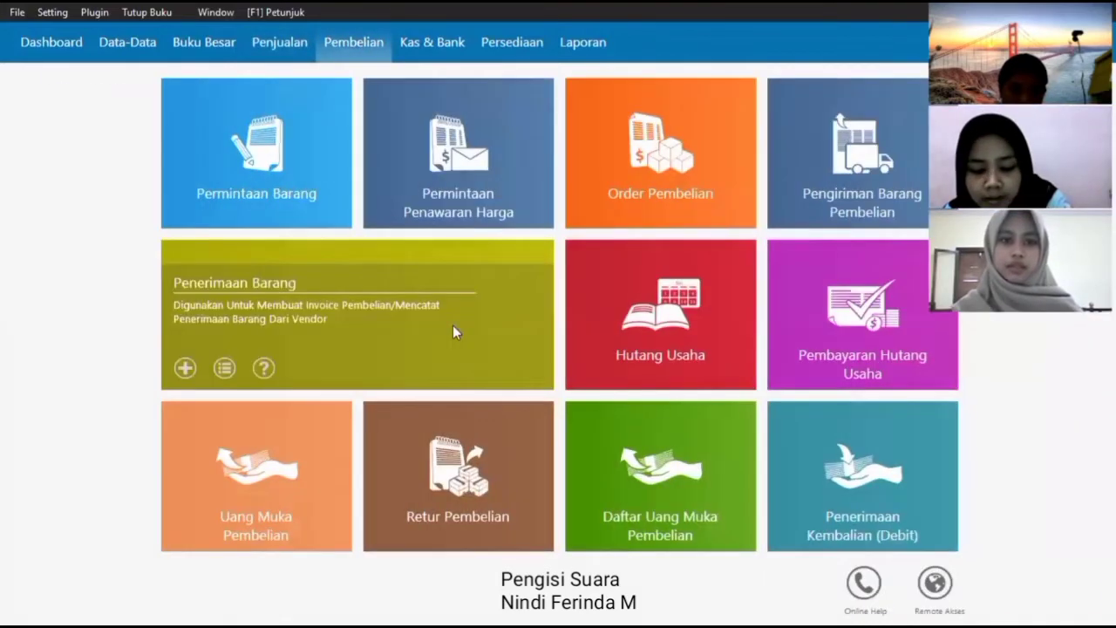
left_click(452, 326)
left_click(79, 593)
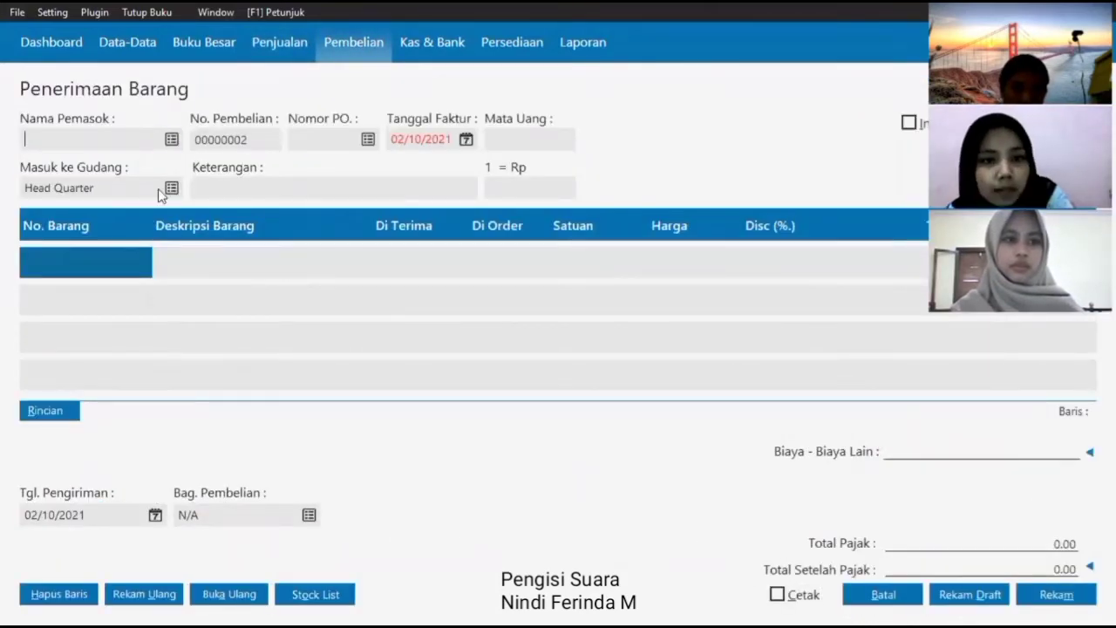
key("Return")
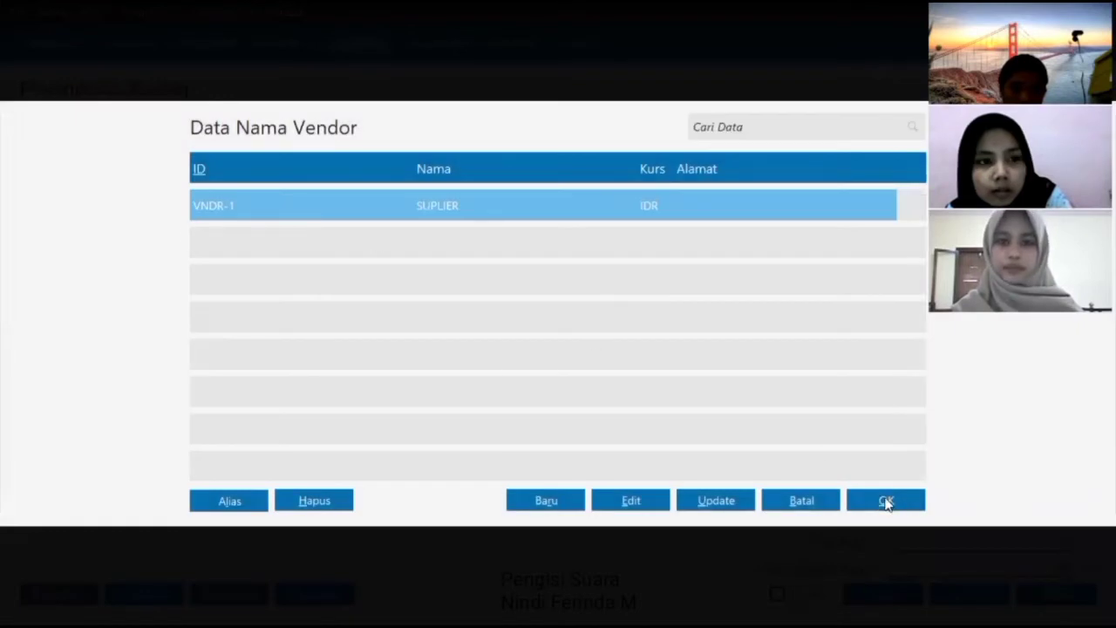
left_click(884, 497)
left_click(465, 141)
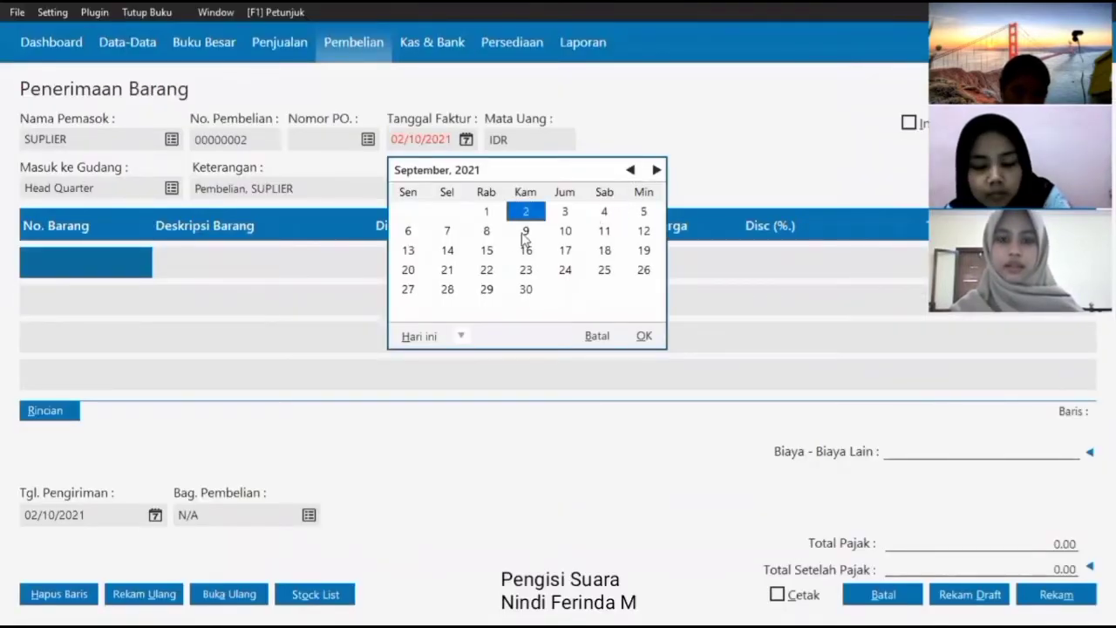
left_click(488, 231)
left_click(644, 336)
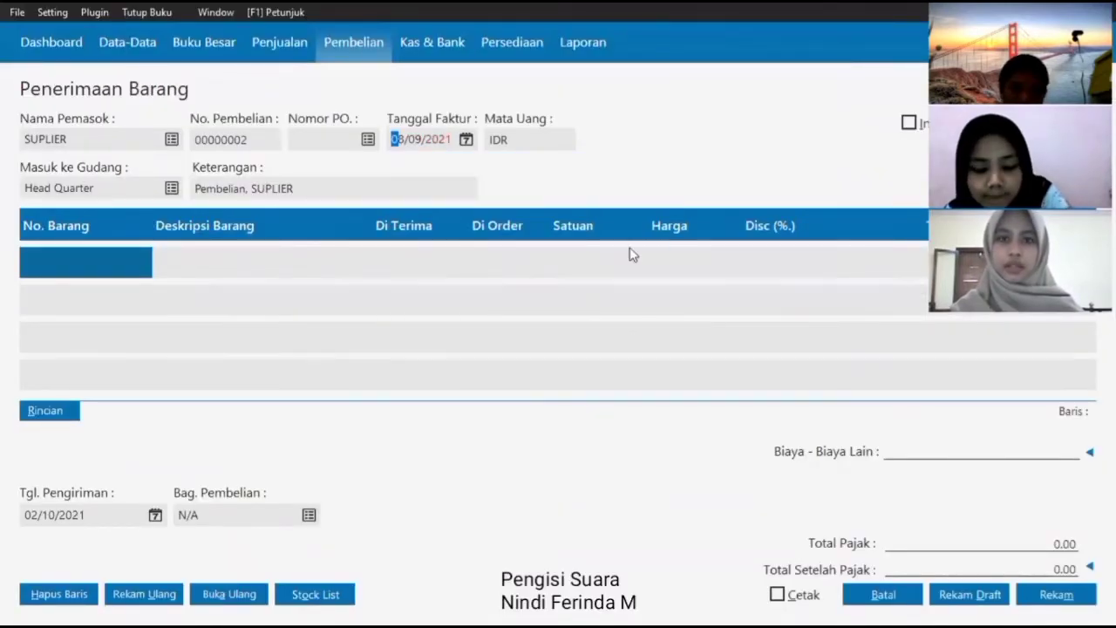
- Add 28 DASTER as the first received item
left_click(69, 275)
key("Return")
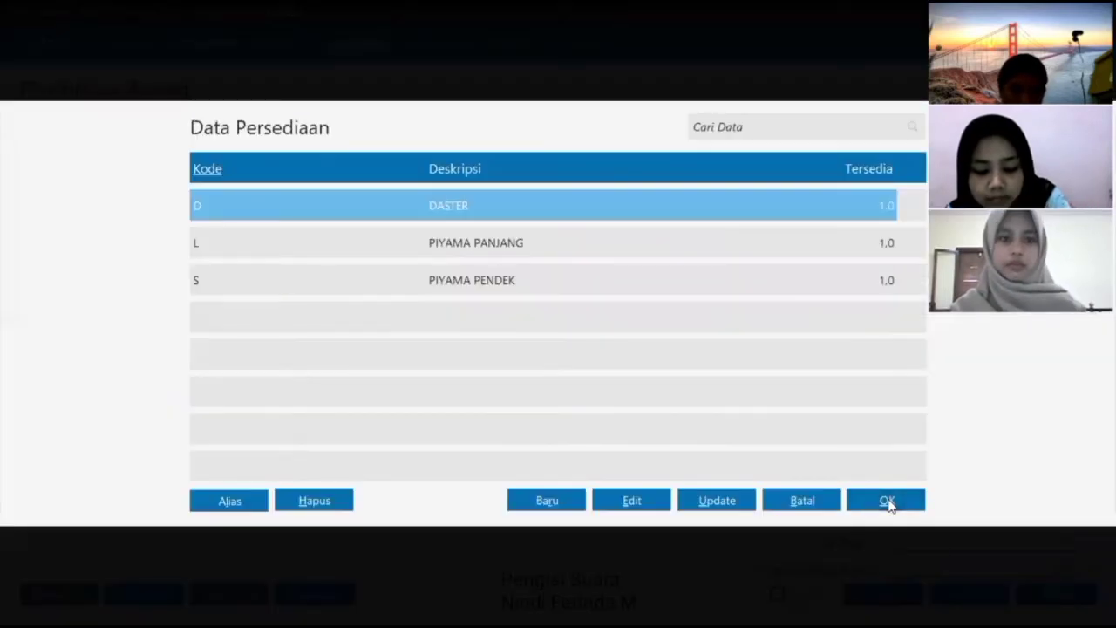
left_click(888, 503)
type("28")
left_click(622, 364)
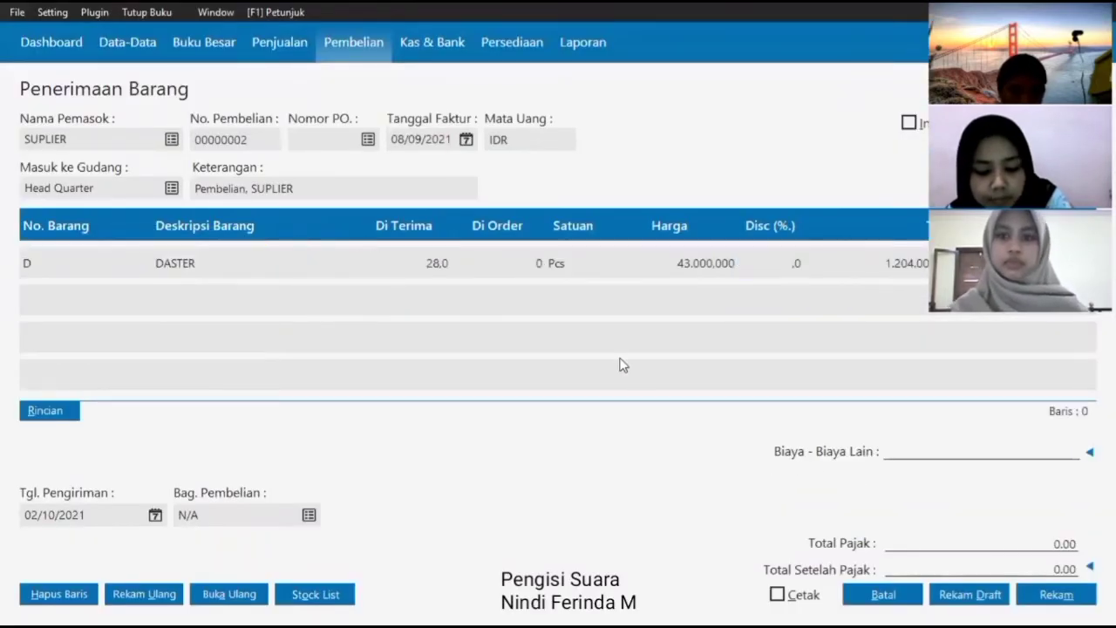
- Add 12 PIYAMA PANJANG and 14 PIYAMA PENDEK as the next item lines
left_click(93, 295)
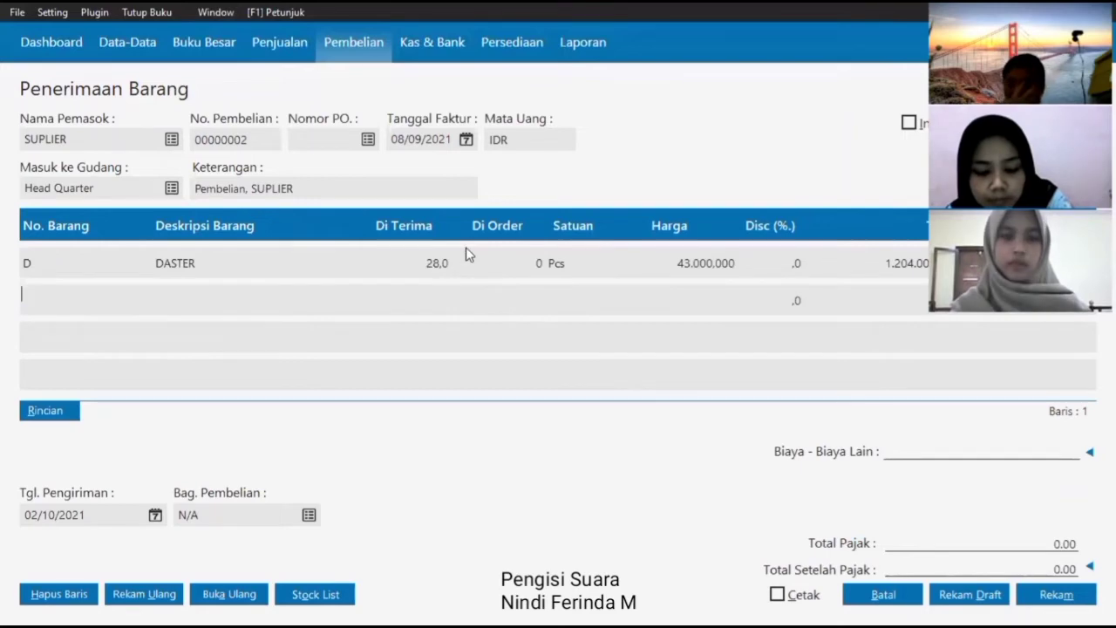
key("Return")
left_click(466, 247)
left_click(896, 506)
type("12")
key("Return")
key("Return")
key("Return")
key("Return")
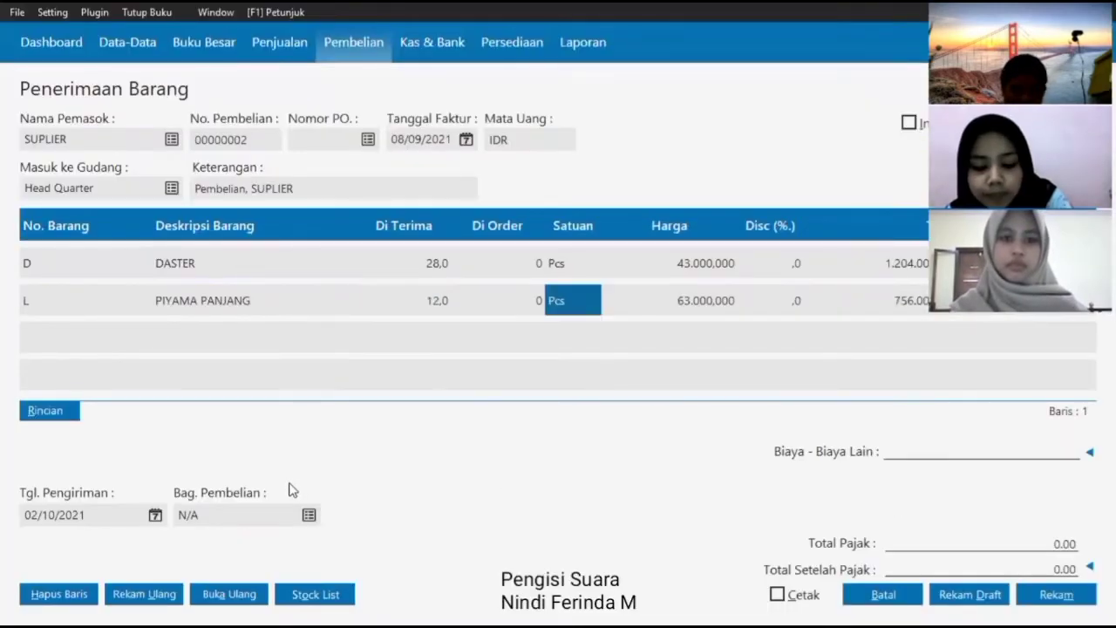
key("Return")
left_click(305, 284)
left_click(891, 497)
type("14")
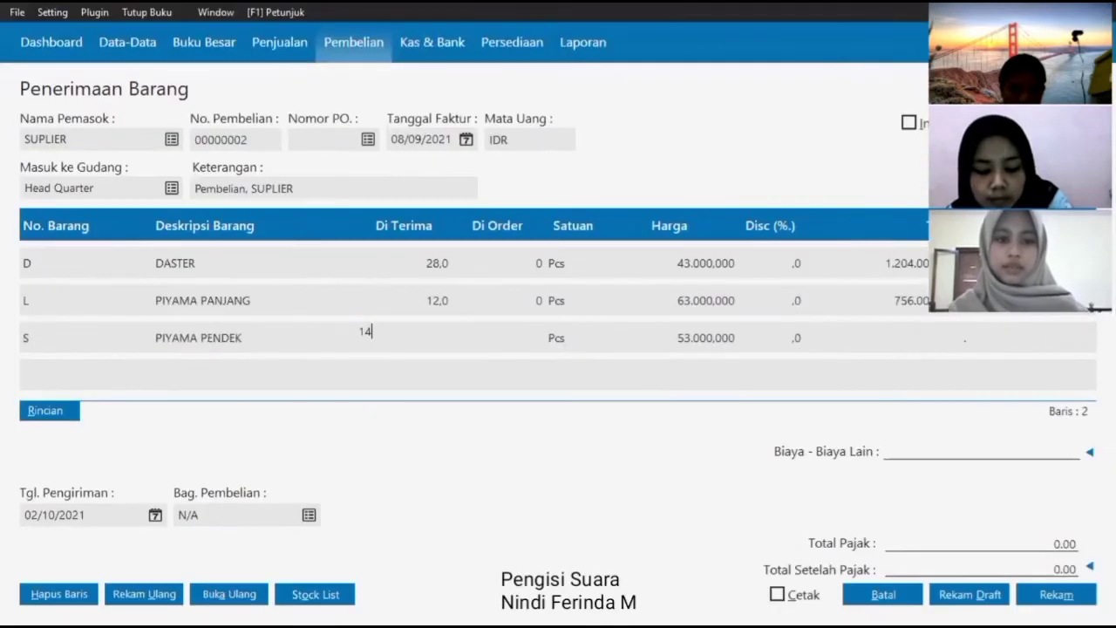
key("Return")
- Set delivery date 08/09/2021, enter 10000 other costs, and save the receipt
left_click(154, 514)
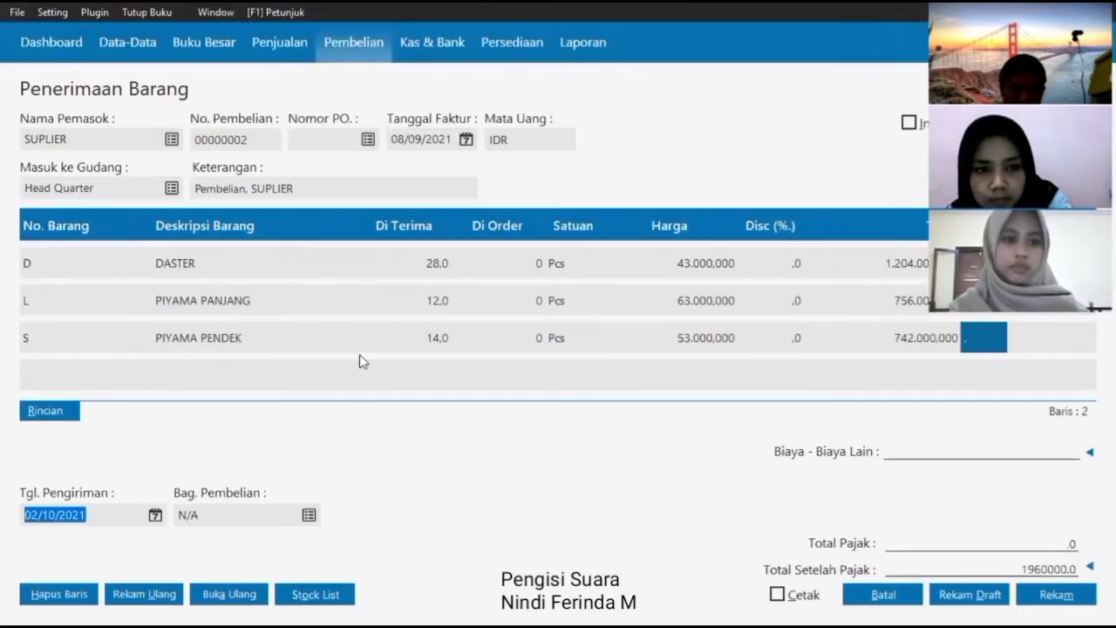
left_click(243, 381)
left_click(400, 486)
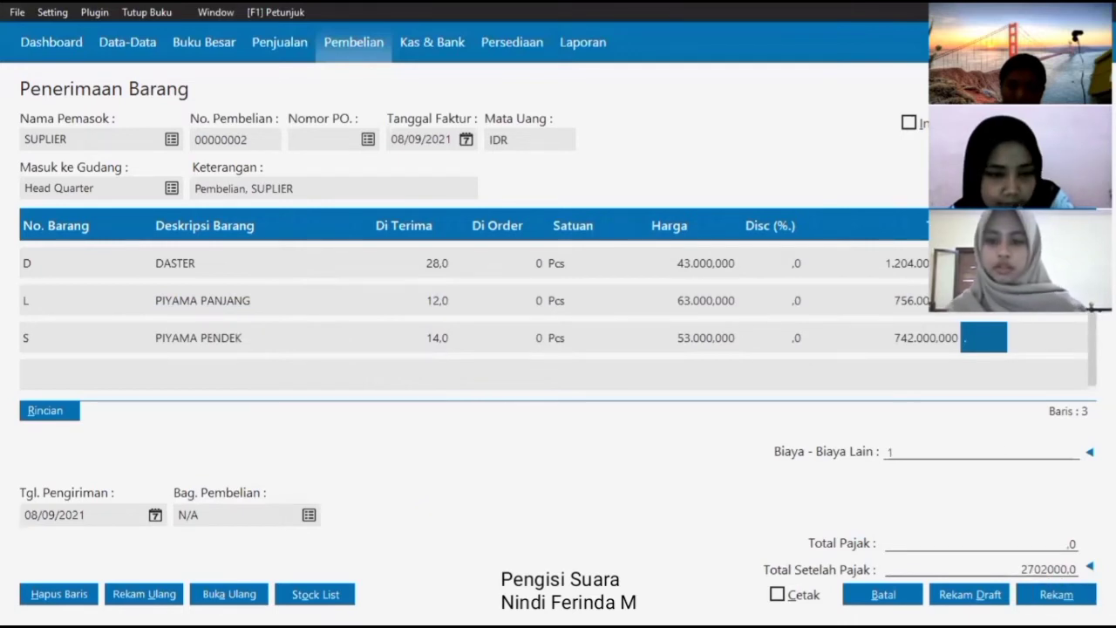
type("10000")
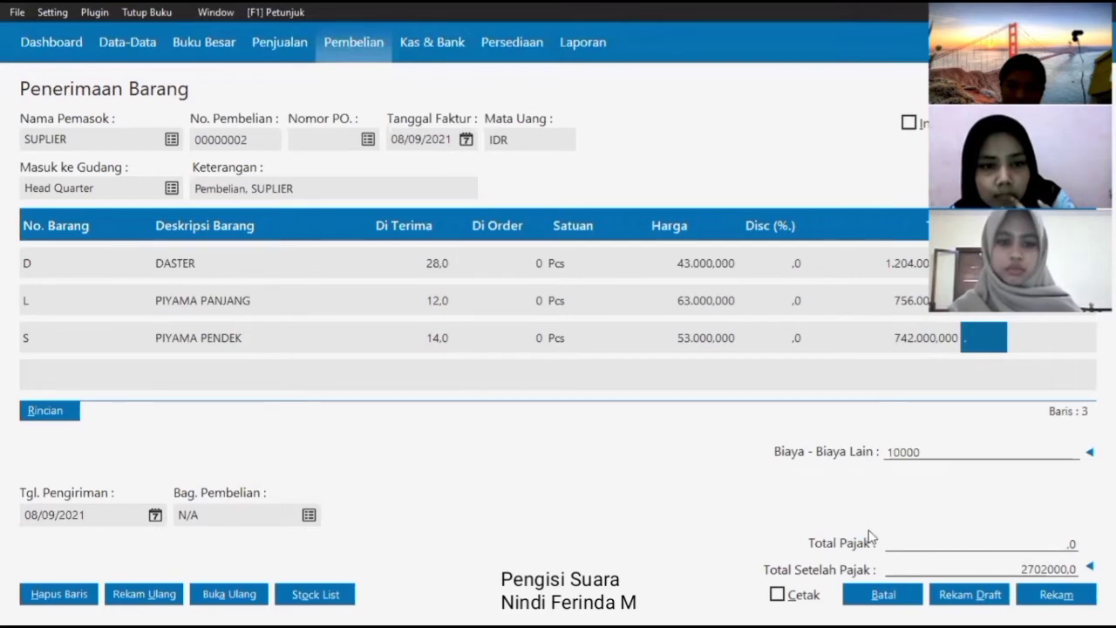
left_click(1064, 598)
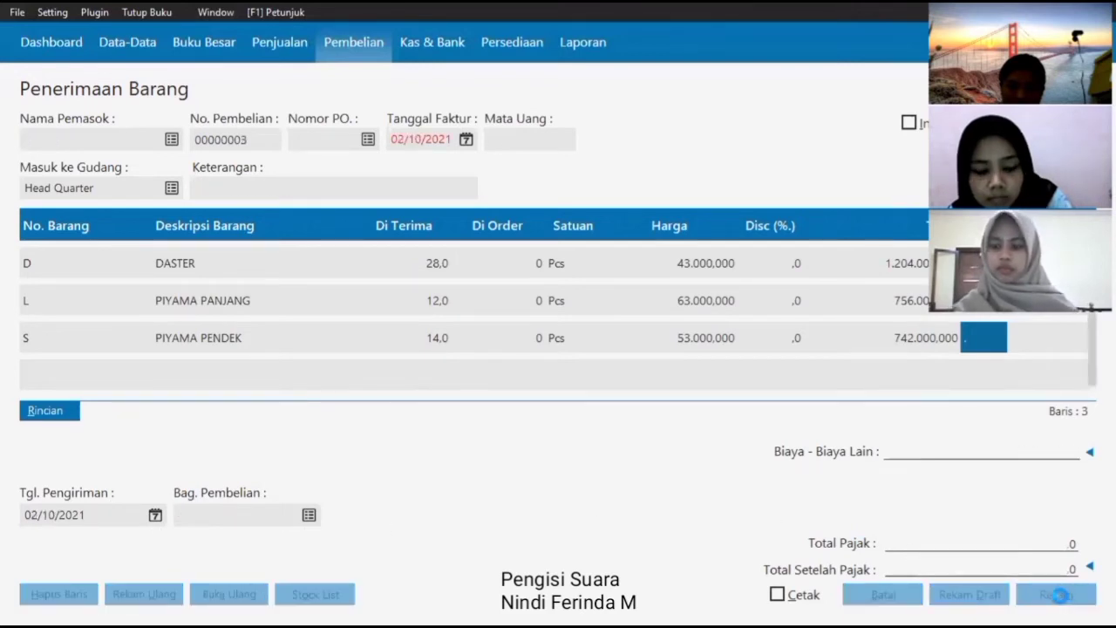
- Discard and close the blank new goods receipt form
left_click(900, 602)
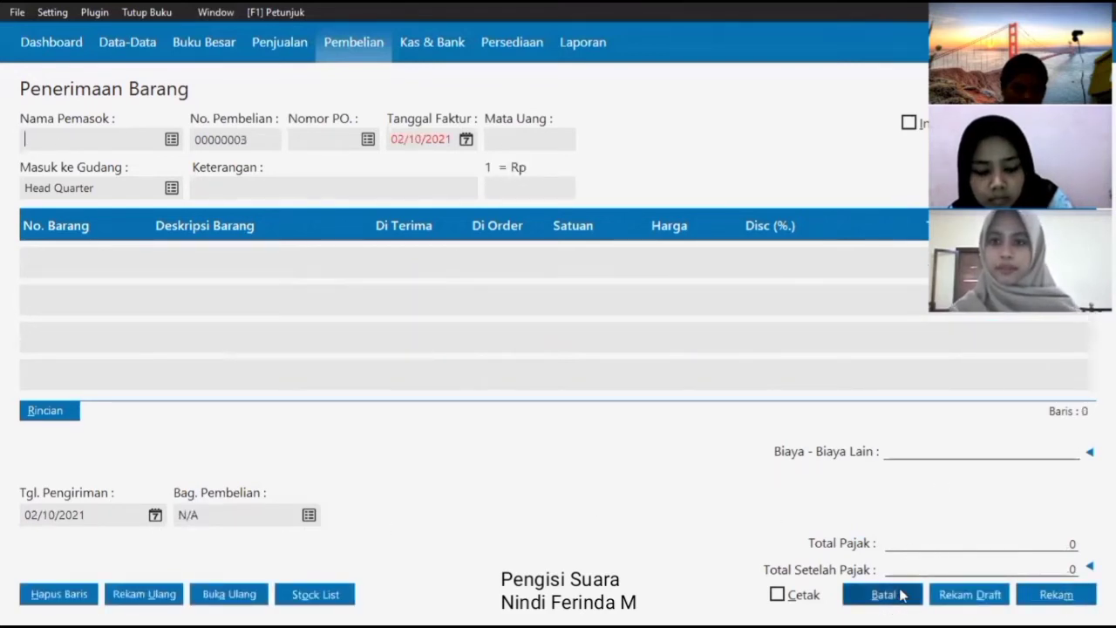
left_click(901, 595)
left_click(291, 56)
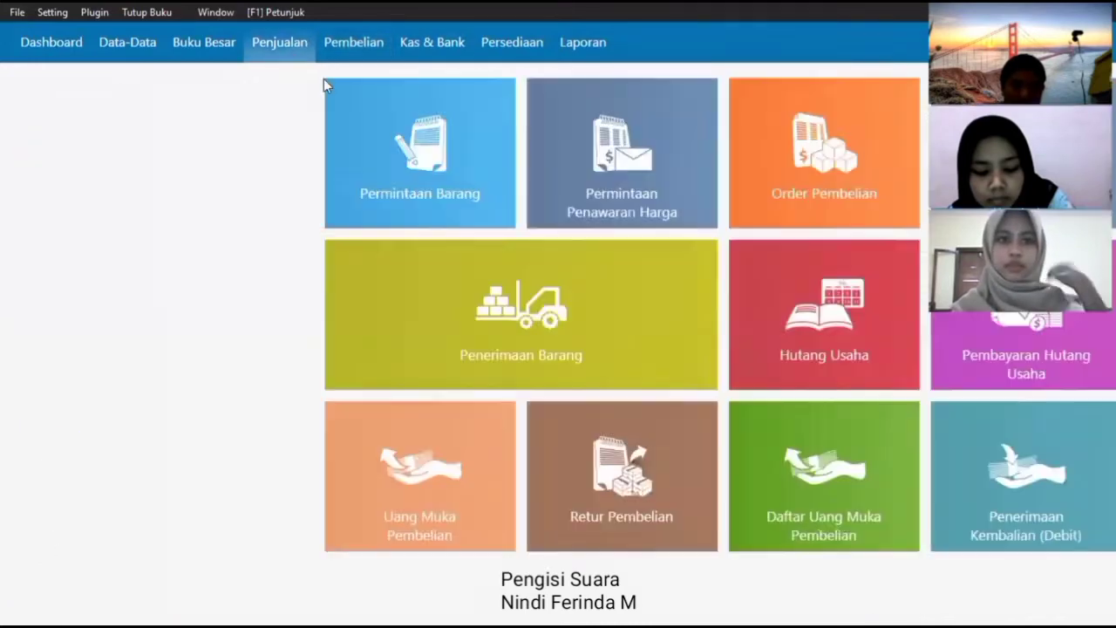
- Start a new sales invoice dated 12/09/2021 for customer CUST BONDOWOSO
left_click(403, 319)
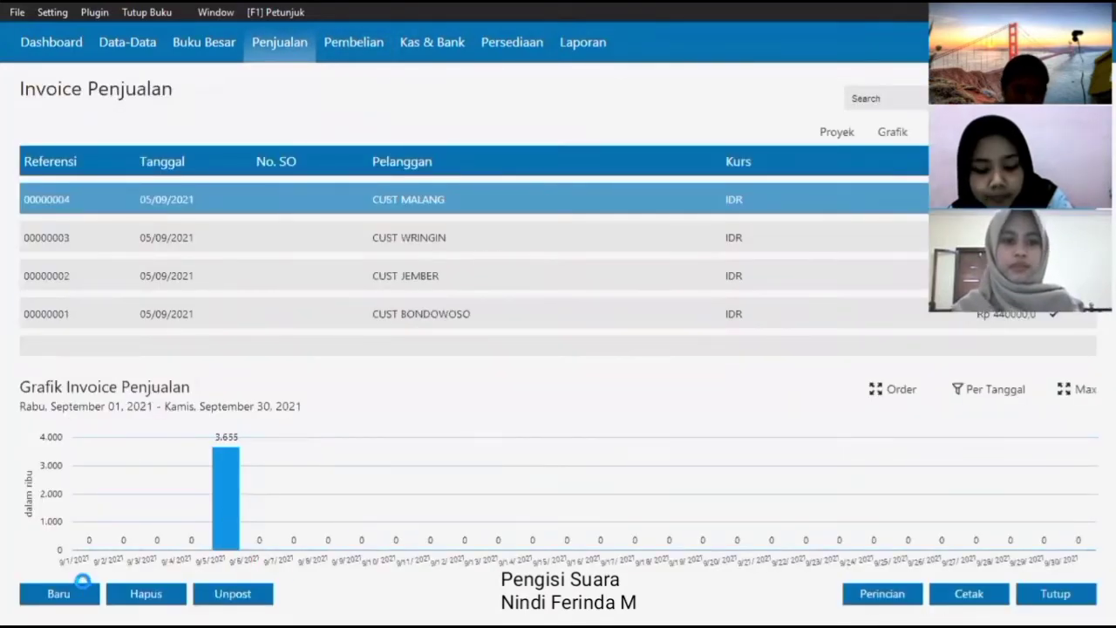
left_click(81, 581)
left_click(467, 140)
left_click(629, 170)
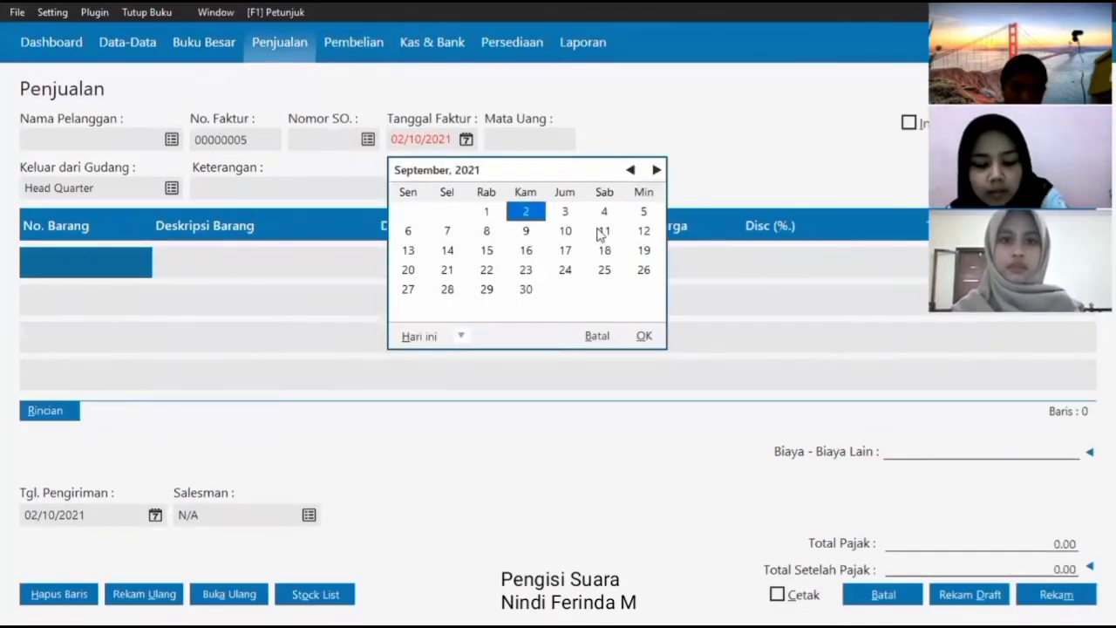
left_click(633, 231)
left_click(643, 336)
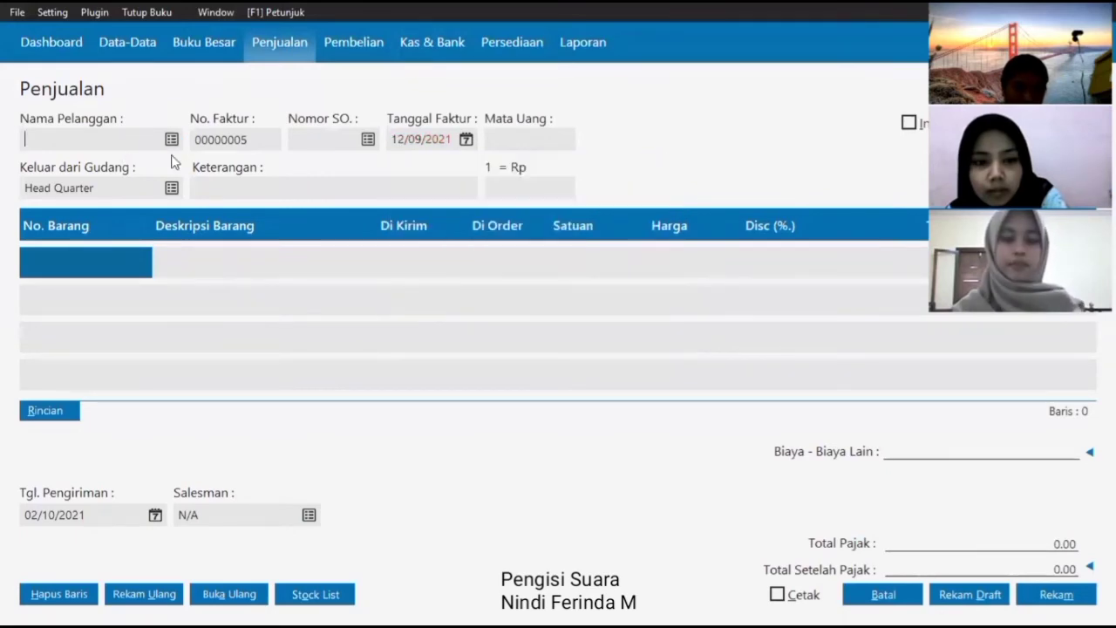
left_click(172, 139)
left_click(486, 204)
left_click(865, 502)
left_click(75, 268)
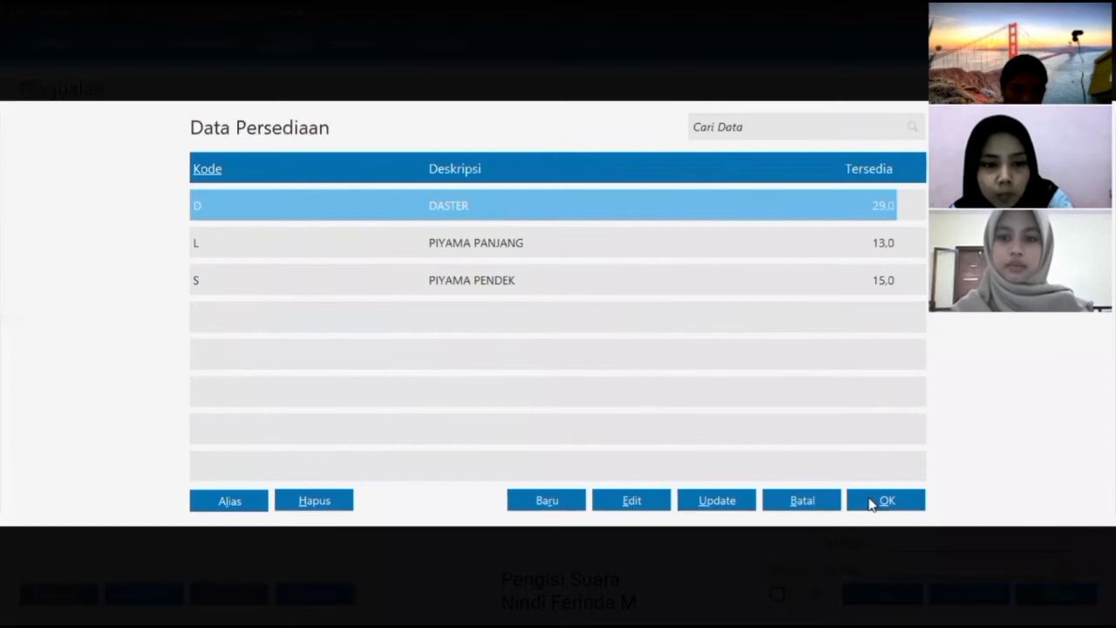
- Add 1 DASTER and 3 PIYAMA PANJANG to the invoice lines
left_click(871, 501)
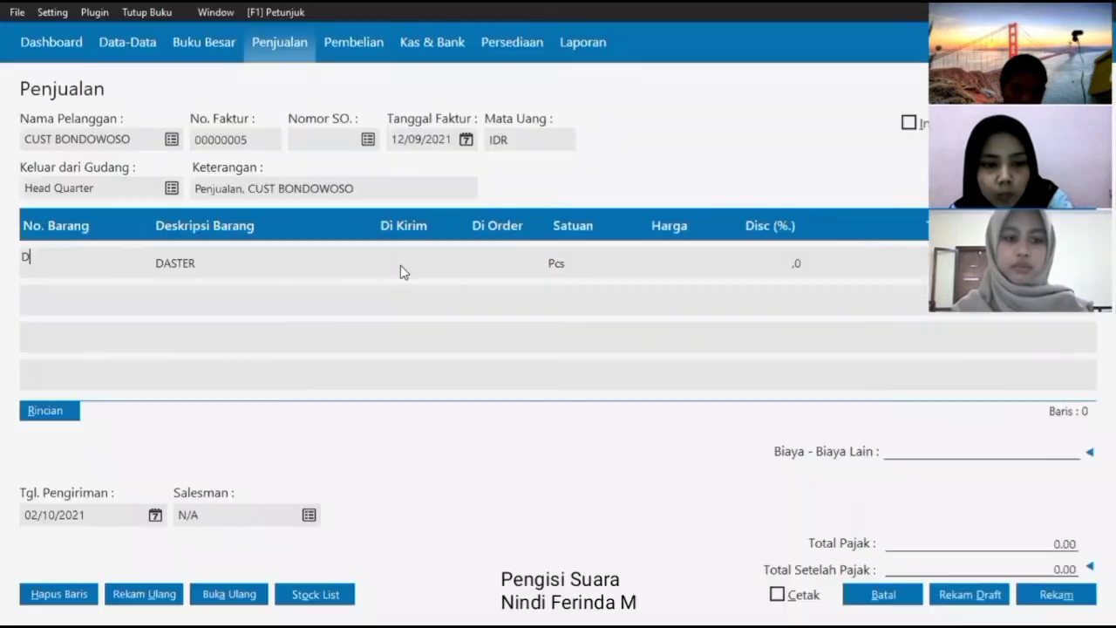
left_click(401, 266)
type("1")
key("Return")
key("Return")
key("Return")
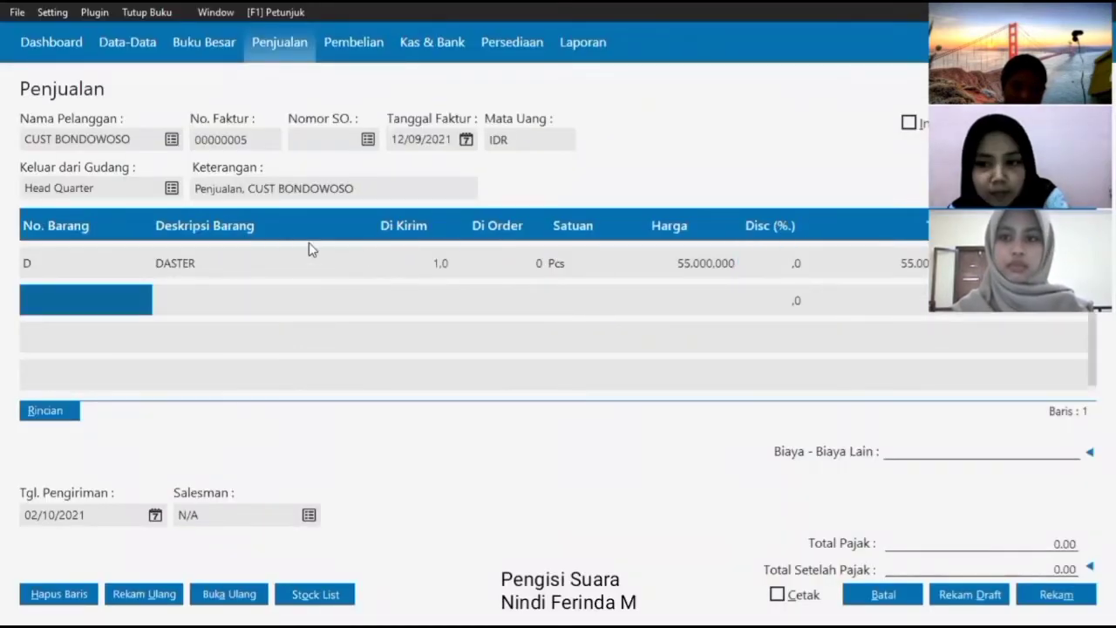
- Add 1 PIYAMA PENDEK as the third invoice line
key("Return")
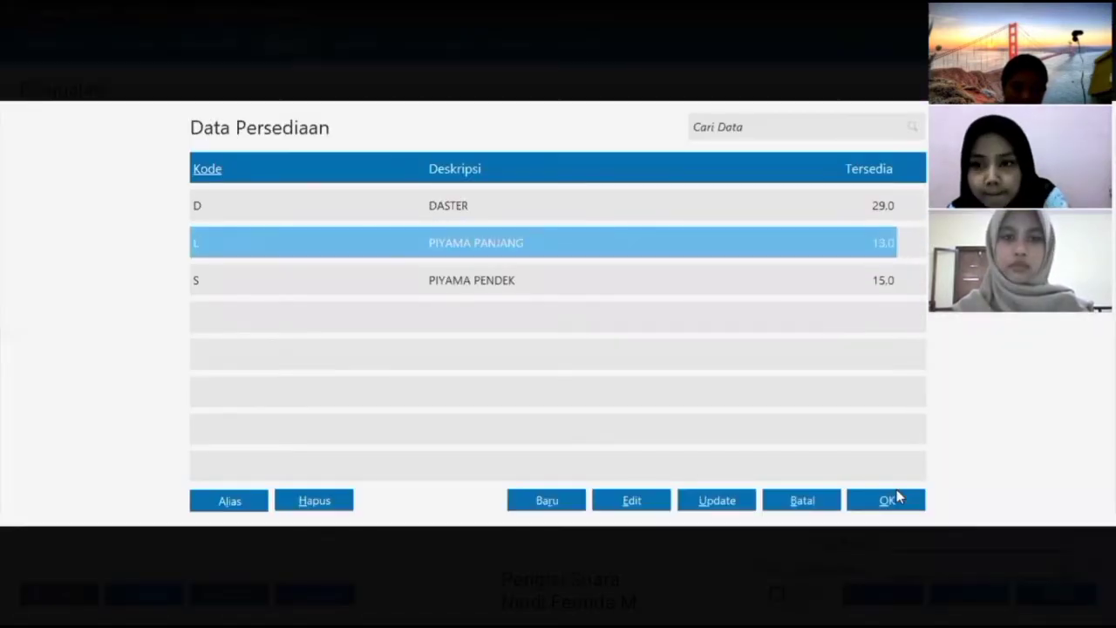
left_click(897, 491)
type("3")
key("Return")
key("Return")
key("Return")
key("Return")
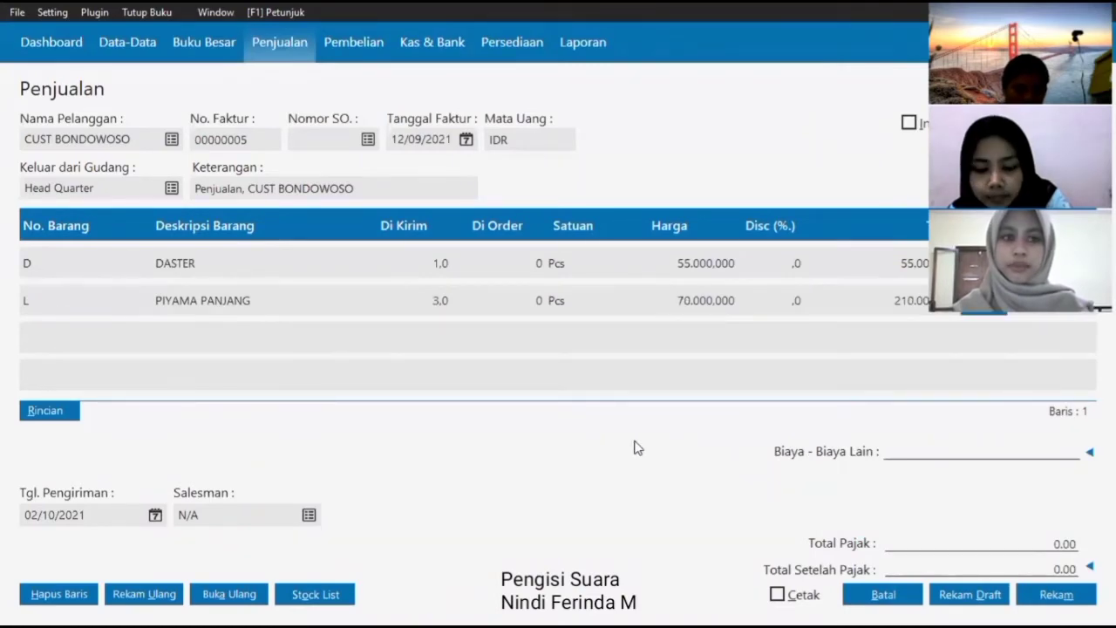
double_click(61, 342)
left_click(383, 283)
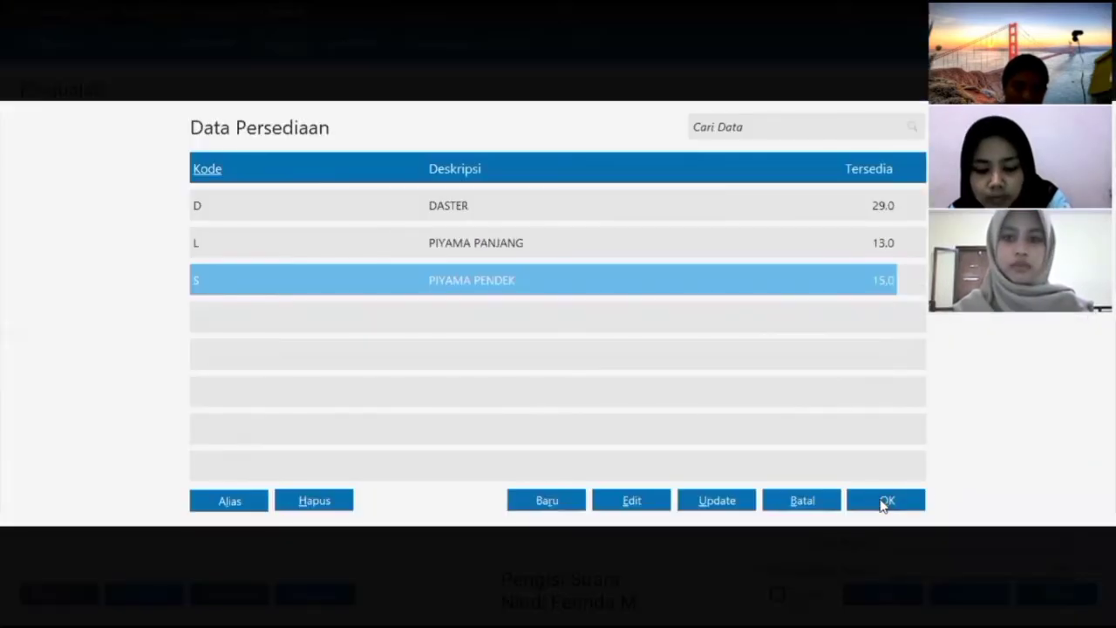
left_click(882, 504)
key("Return")
type("1")
key("Return")
key("Return")
key("Return")
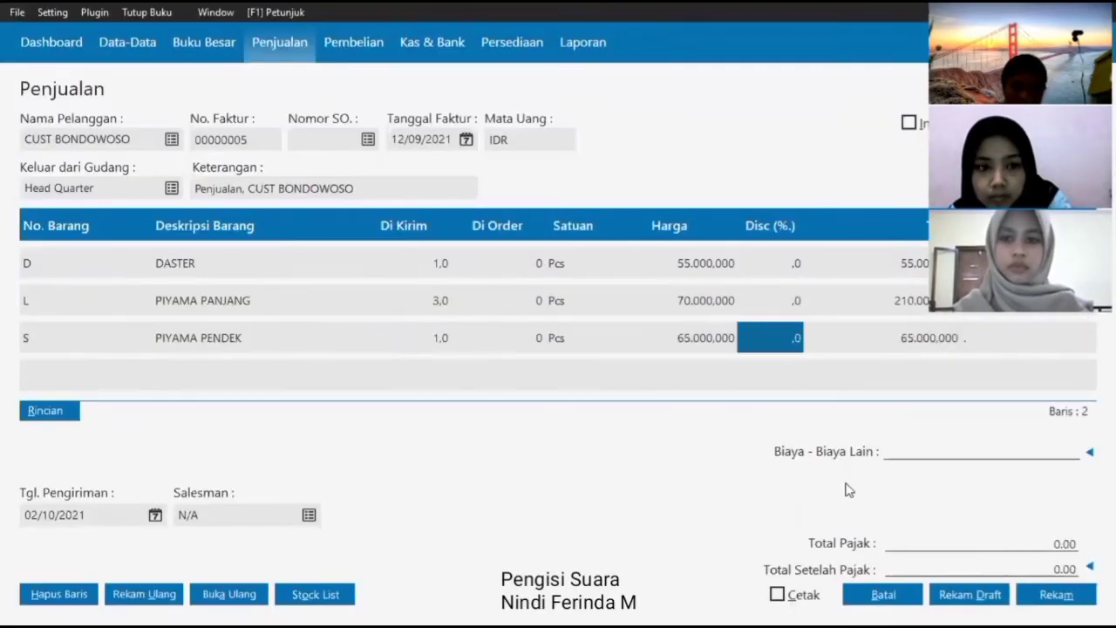
- Set the delivery date to 12/09/2021 and save the sales invoice
left_click(156, 515)
left_click(386, 321)
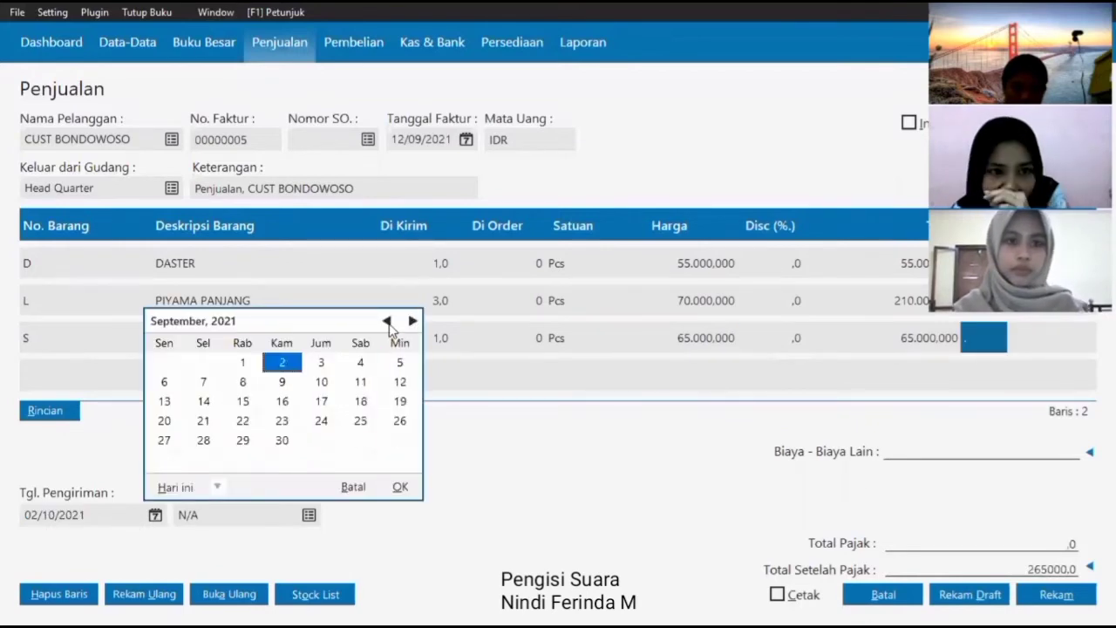
left_click(399, 381)
left_click(400, 487)
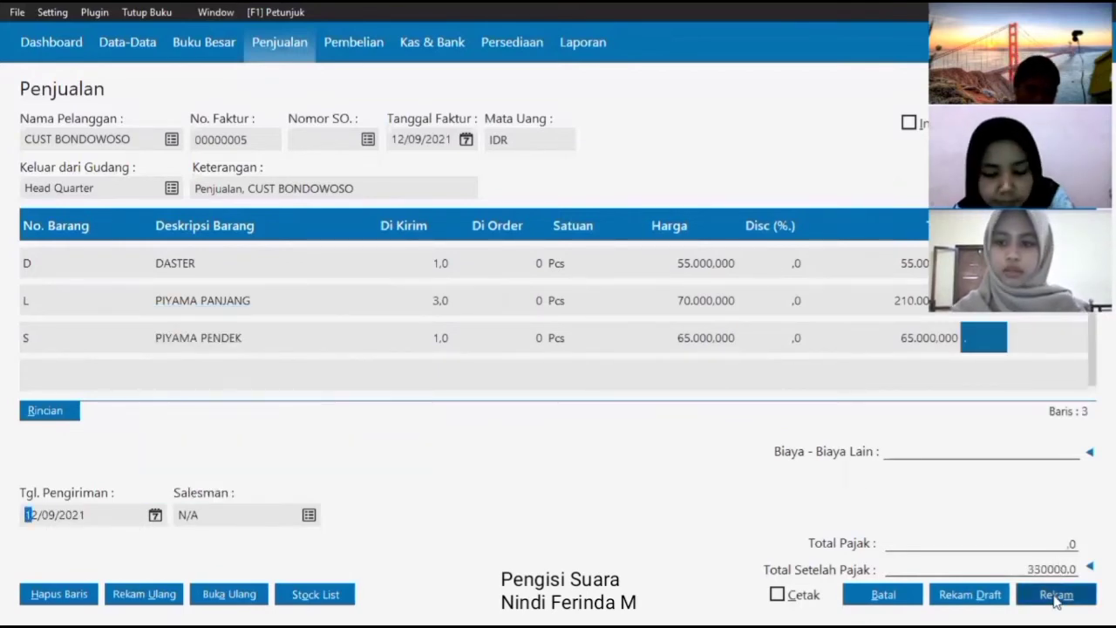
left_click(1055, 597)
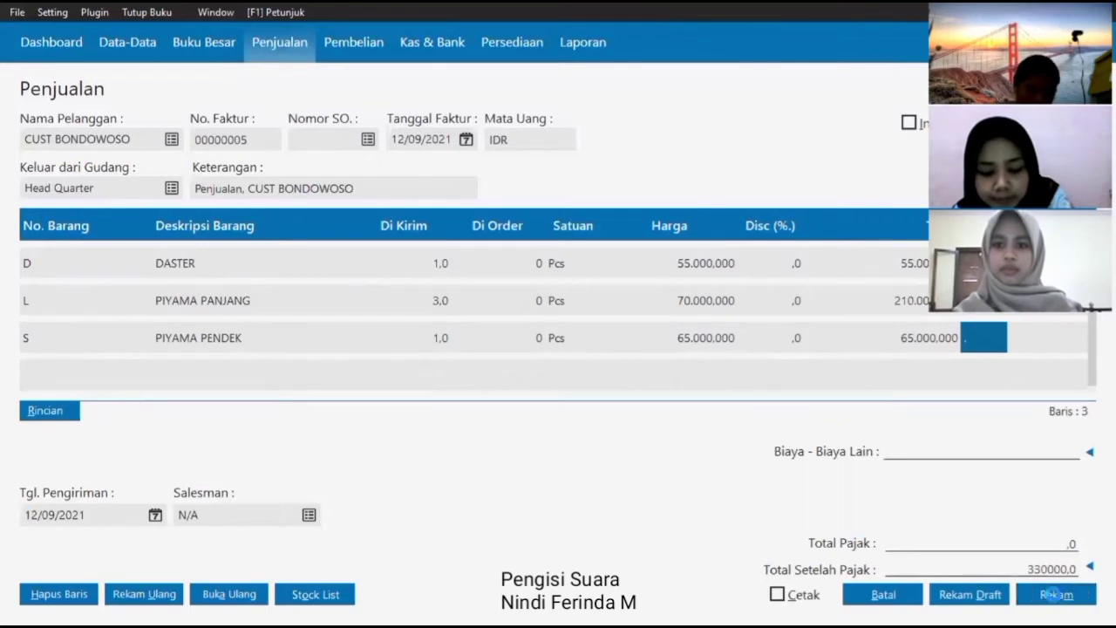
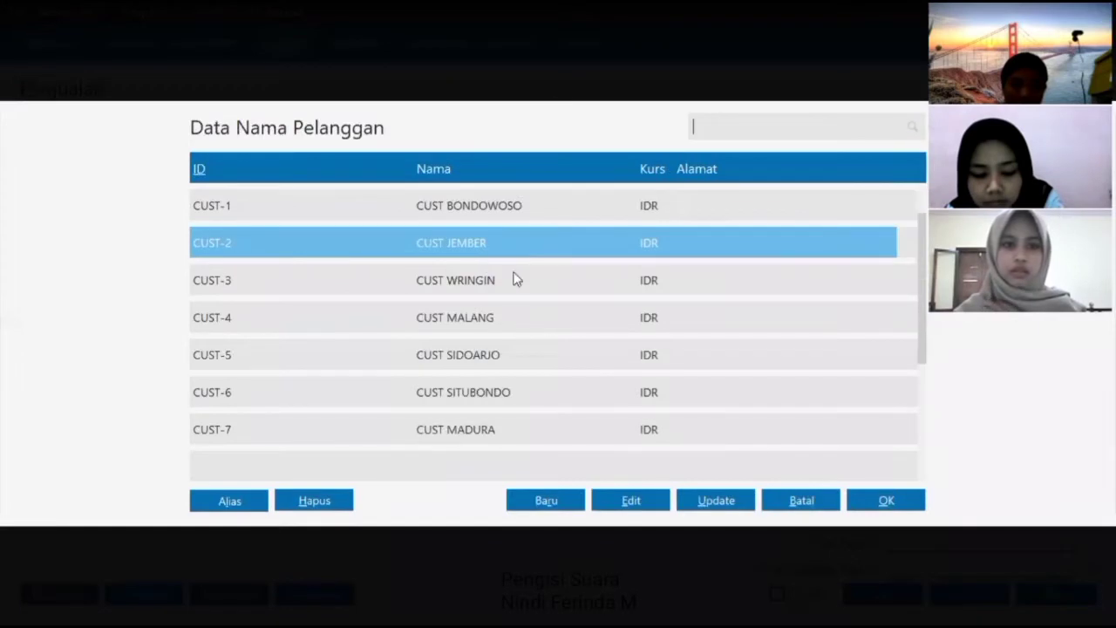
- Select CUST SITUBONDO as the customer with invoice date 12/09/2021
left_click(558, 392)
left_click(888, 497)
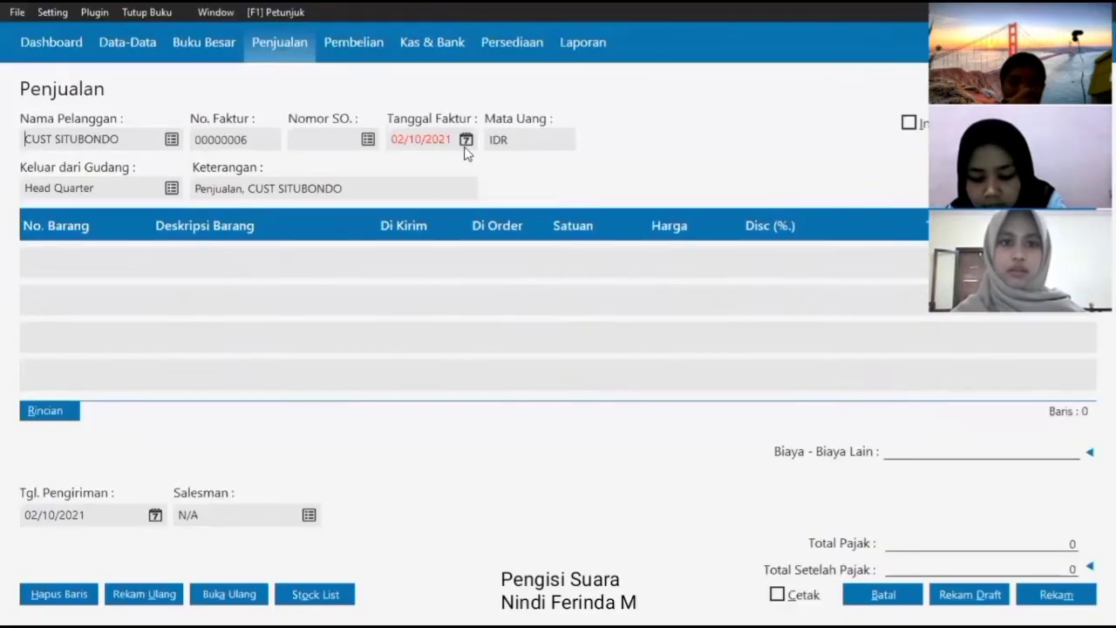
left_click(465, 144)
left_click(630, 169)
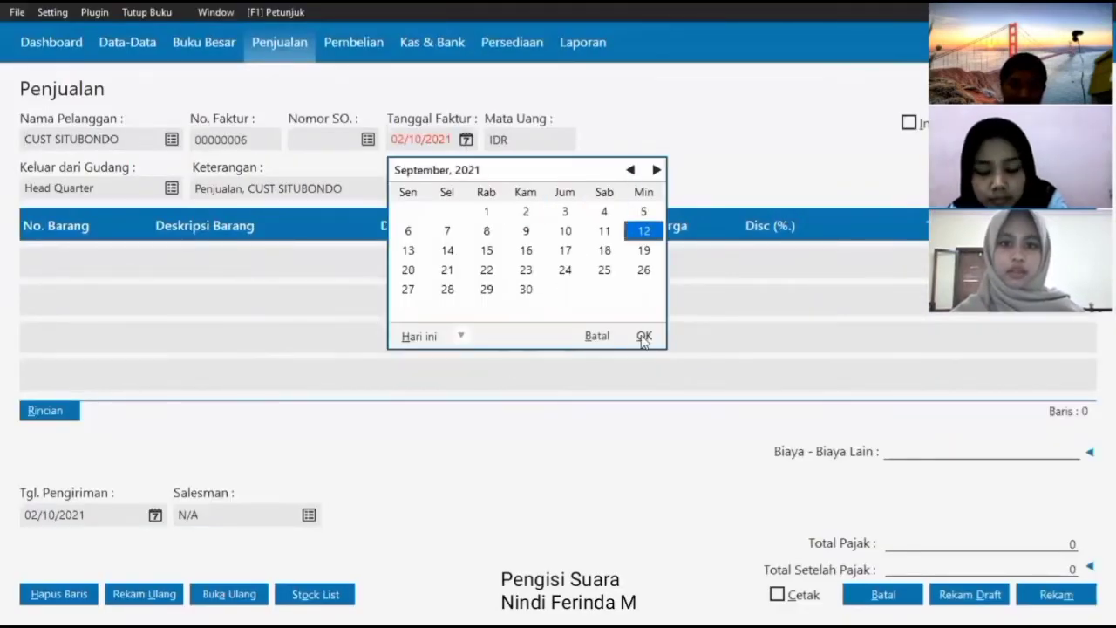
left_click(58, 266)
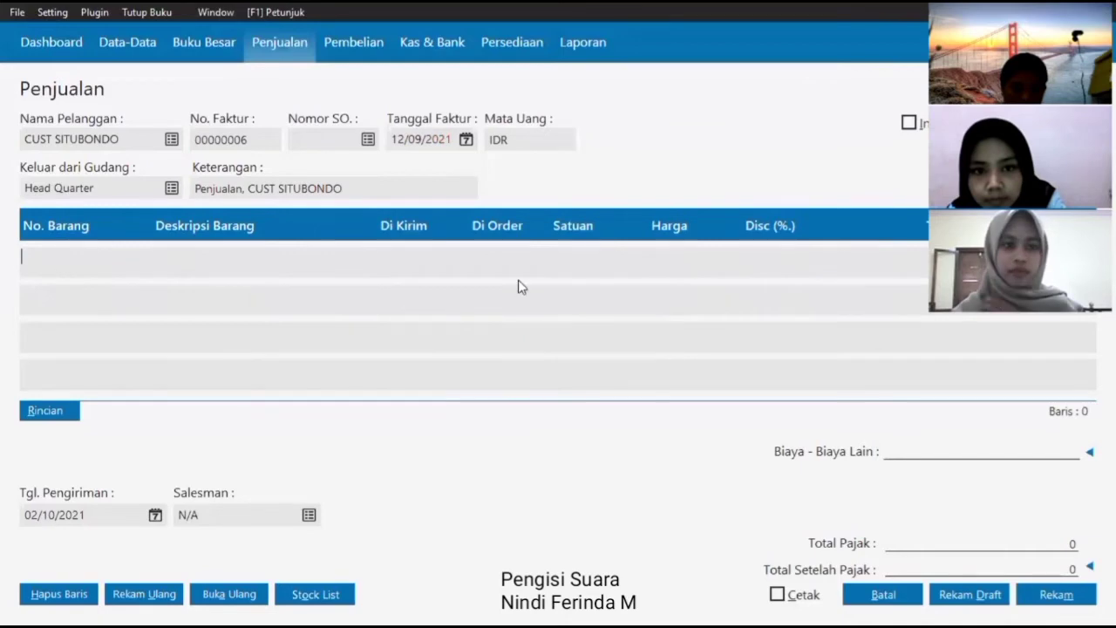
- Add 5 DASTER as the first invoice line
key("Return")
left_click(881, 495)
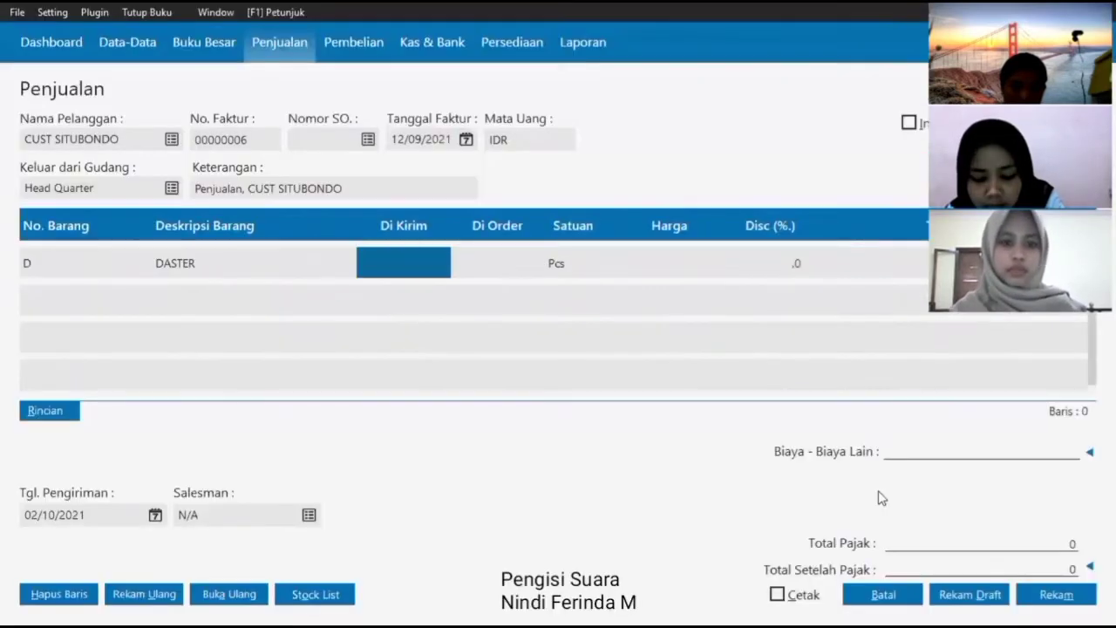
type("5")
key("Return")
- Add 6 PIYAMA PANJANG and 2 PIYAMA PENDEK as the second and third lines
left_click(111, 314)
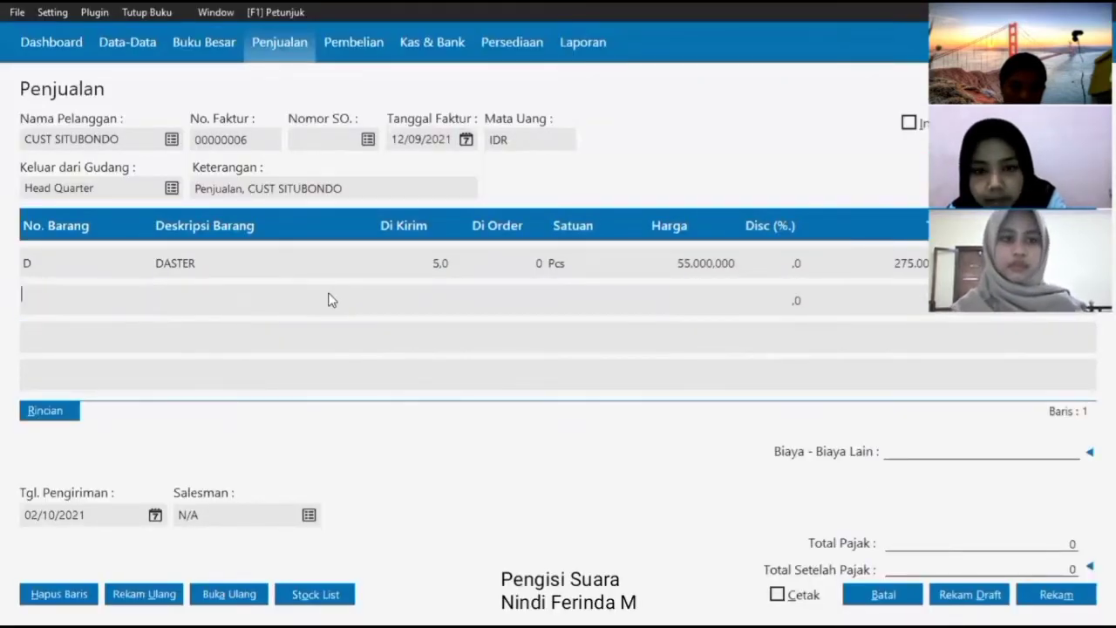
key("Return")
double_click(455, 254)
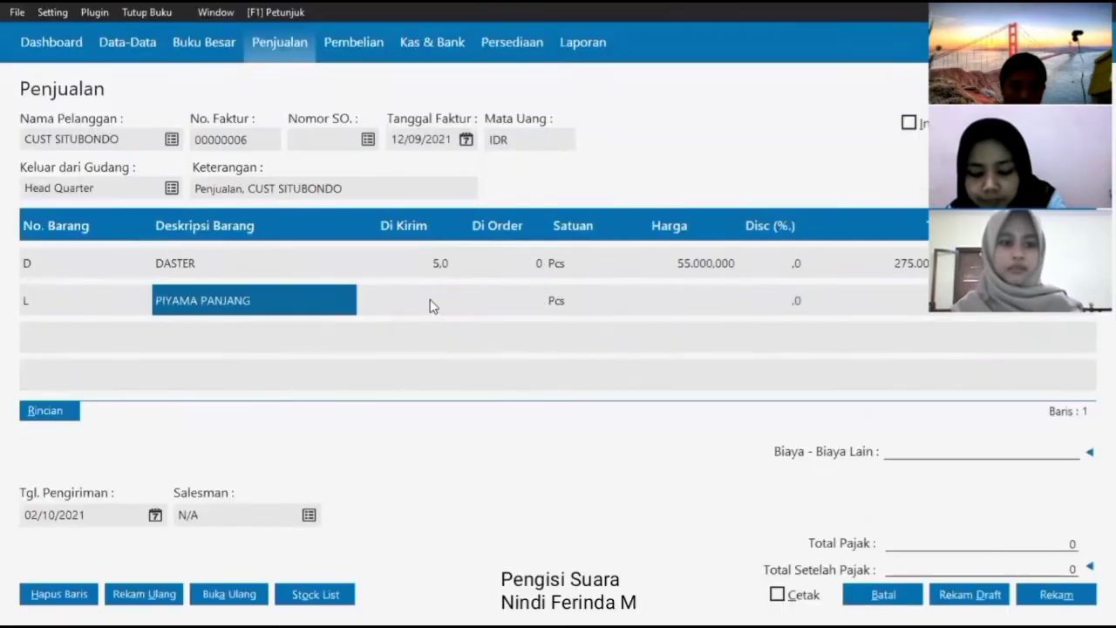
left_click(429, 303)
type("6")
key("Return")
key("Return")
key("Return")
key("Return")
key("Return")
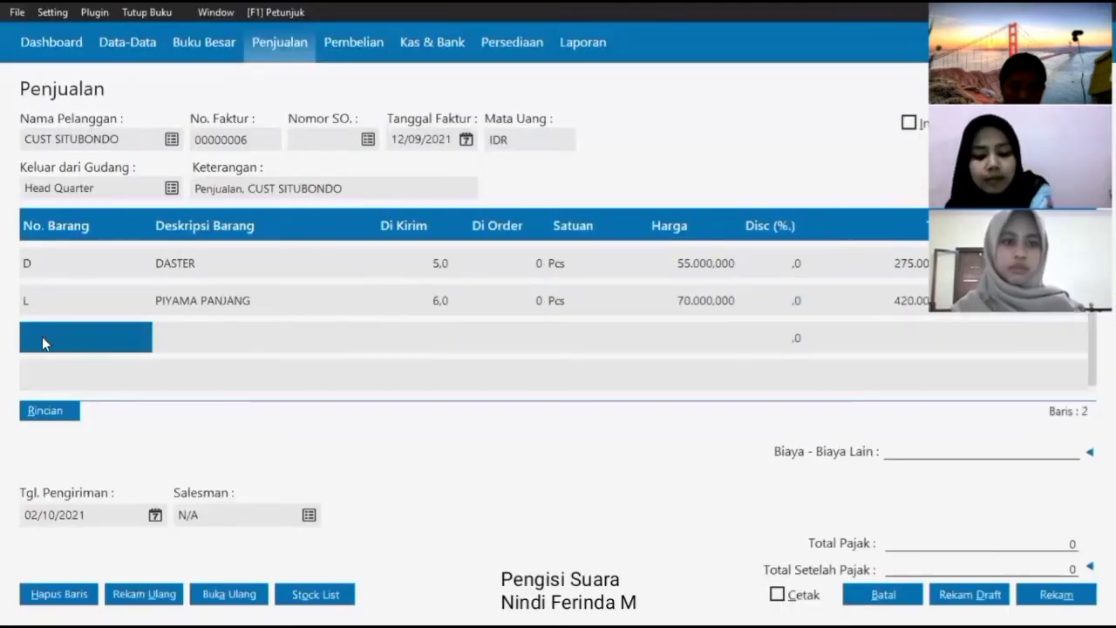
left_click(61, 341)
key("Return")
key("Return")
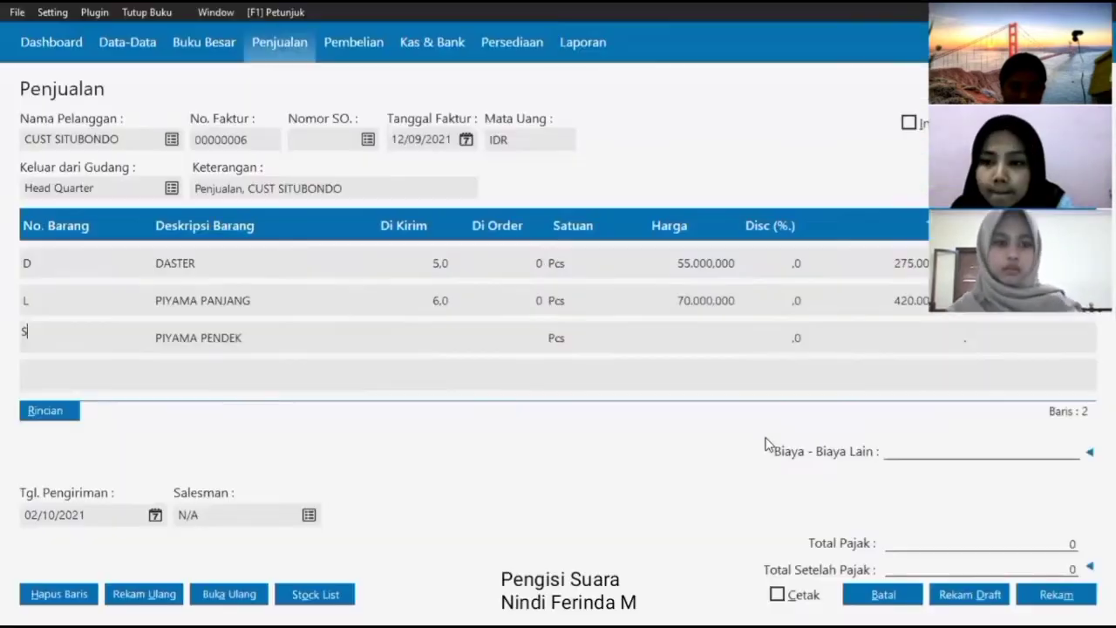
key("Return")
type("2")
key("Return")
key("Return")
key("Return")
key("Return")
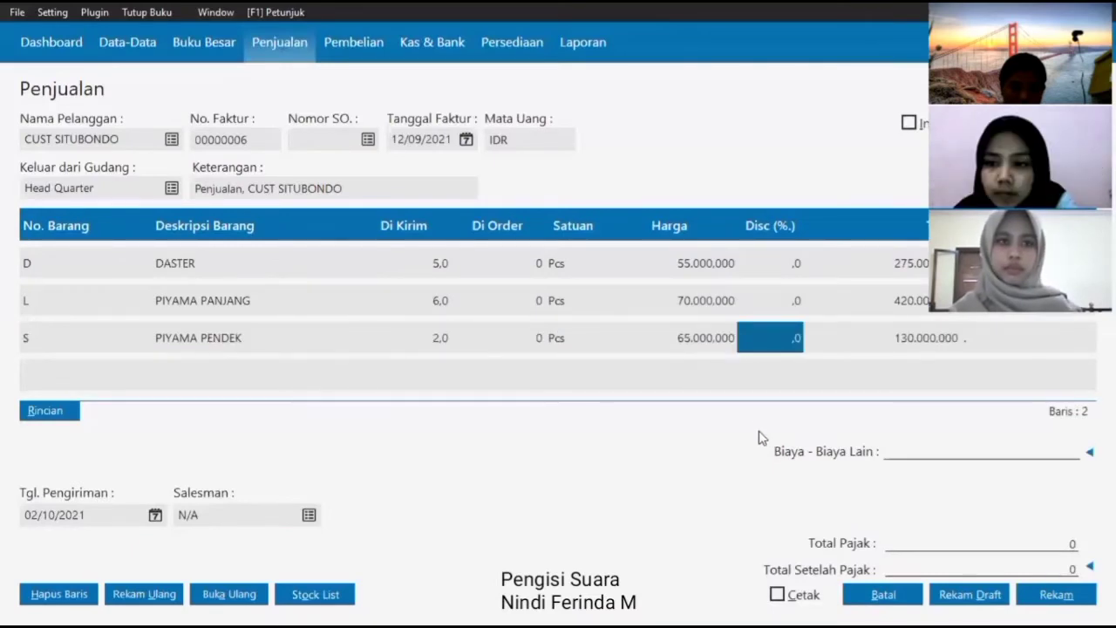
- Set the delivery date to 12/09/2021 and save invoice 00000006
left_click(157, 518)
left_click(155, 515)
left_click(386, 321)
left_click(399, 382)
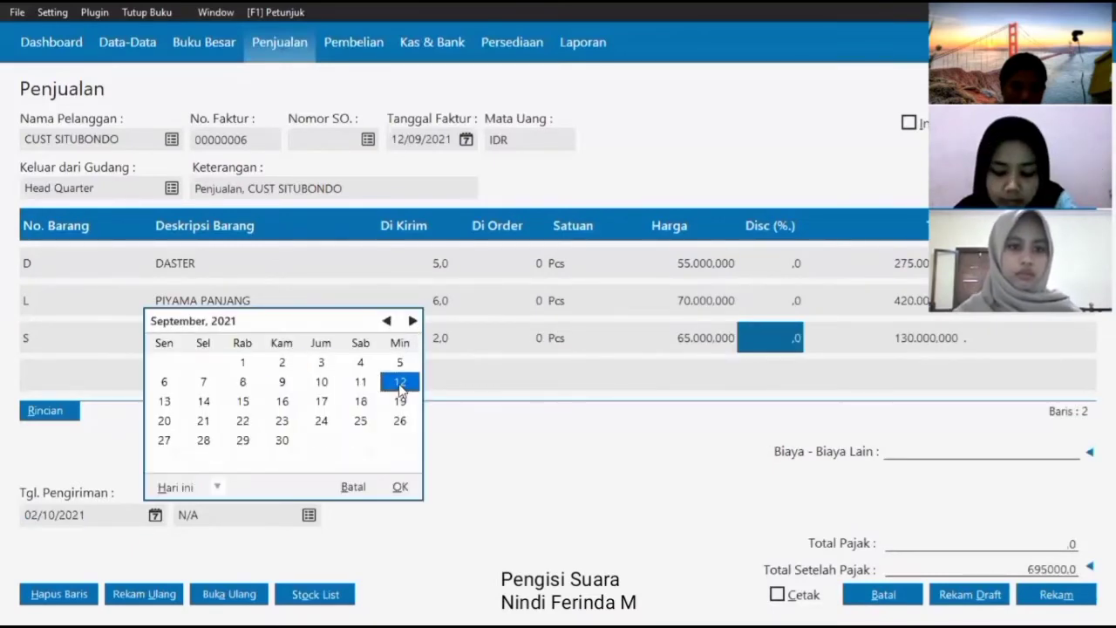
left_click(399, 487)
left_click(1053, 593)
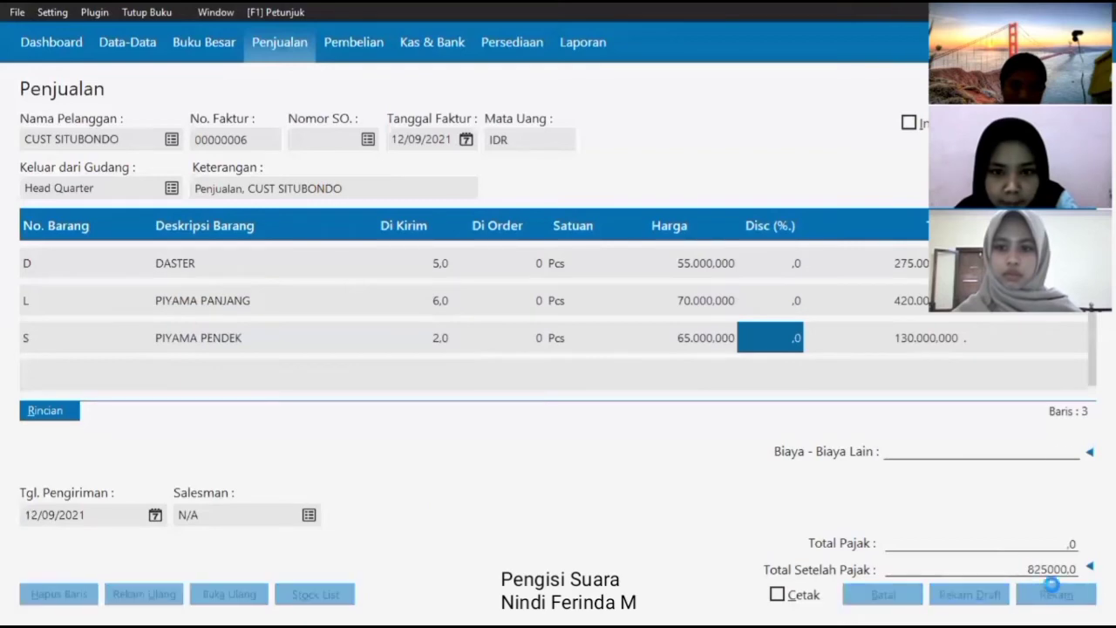
- Select CUST SIDOARJO as the customer with invoice date 12/09/2021
left_click(172, 140)
left_click(523, 354)
left_click(881, 502)
left_click(466, 140)
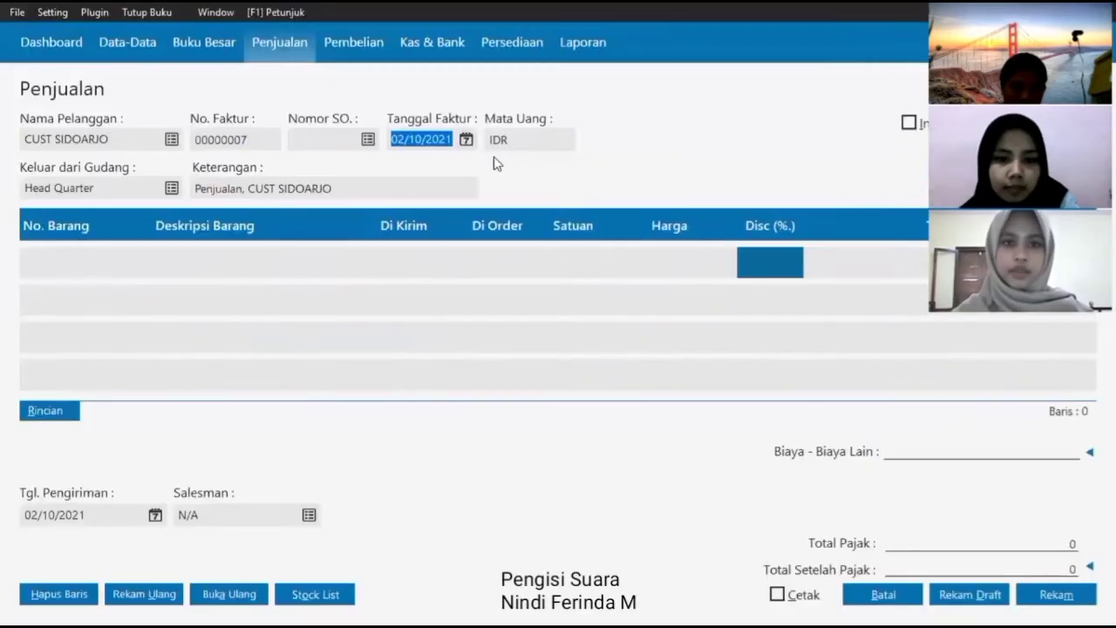
left_click(630, 171)
left_click(643, 230)
left_click(643, 336)
- Add 6 DASTER as the first invoice line
double_click(65, 258)
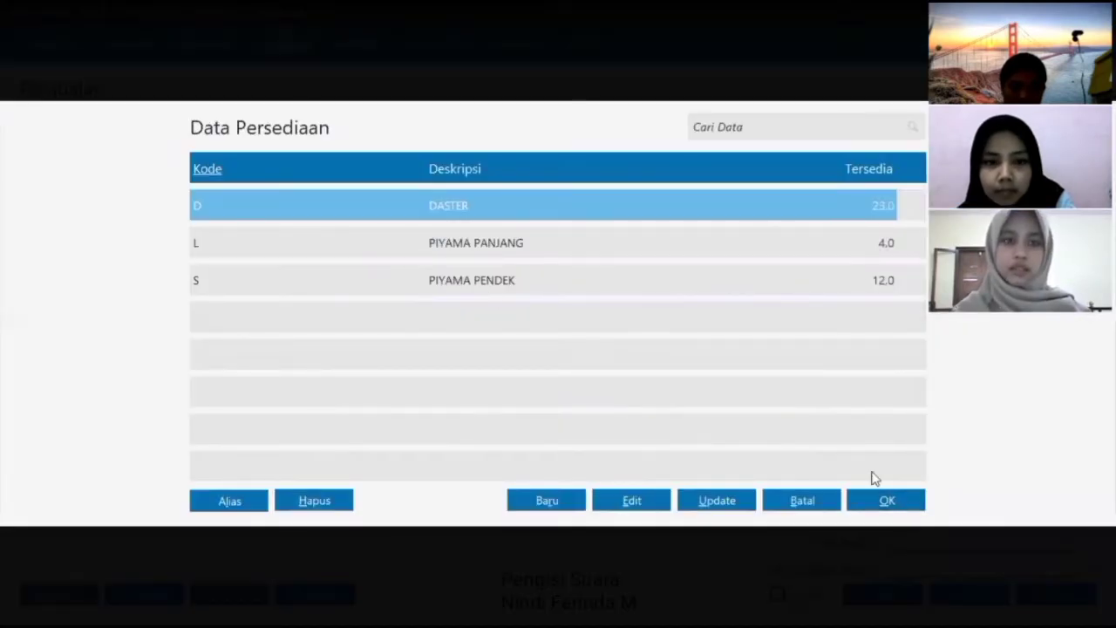
left_click(882, 500)
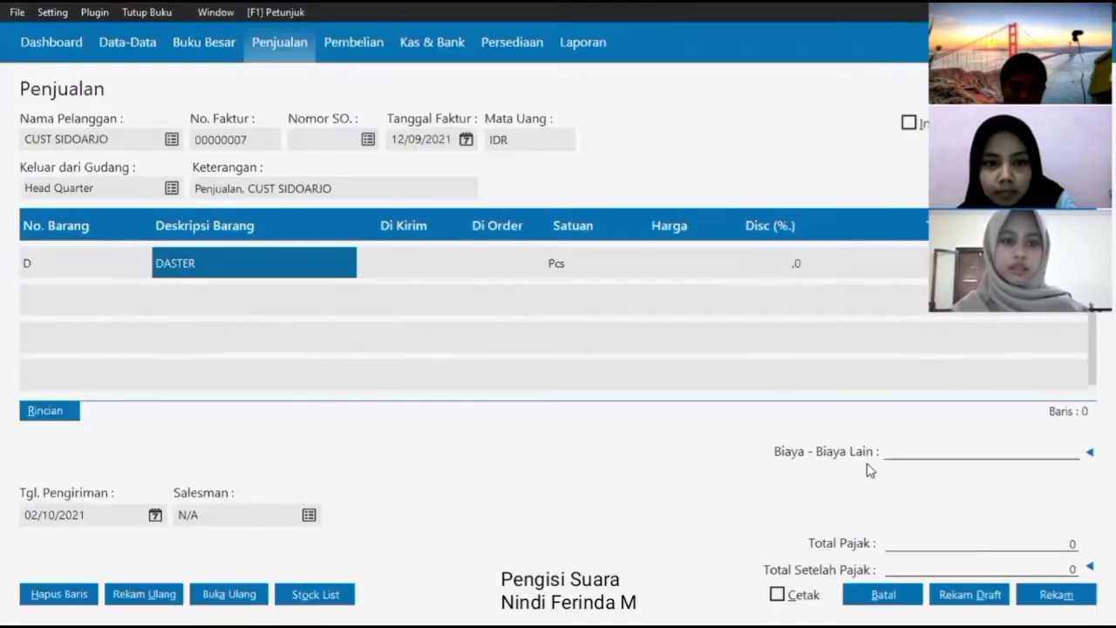
type("6")
key("Return")
- Add 2 PIYAMA PANJANG and 5 PIYAMA PENDEK as the second and third lines
double_click(43, 304)
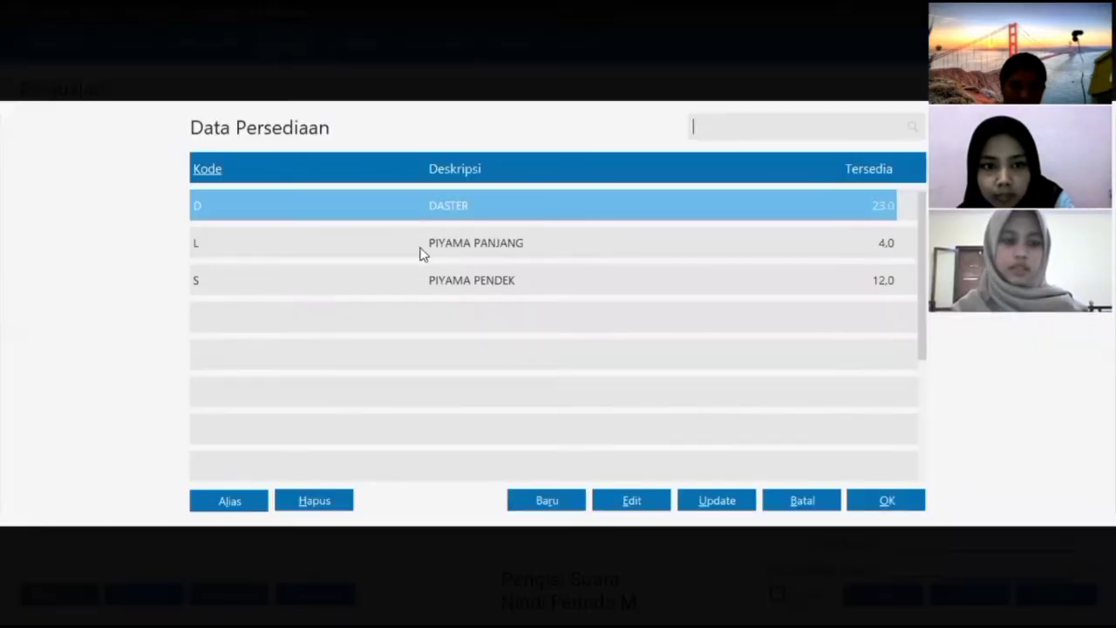
left_click(422, 249)
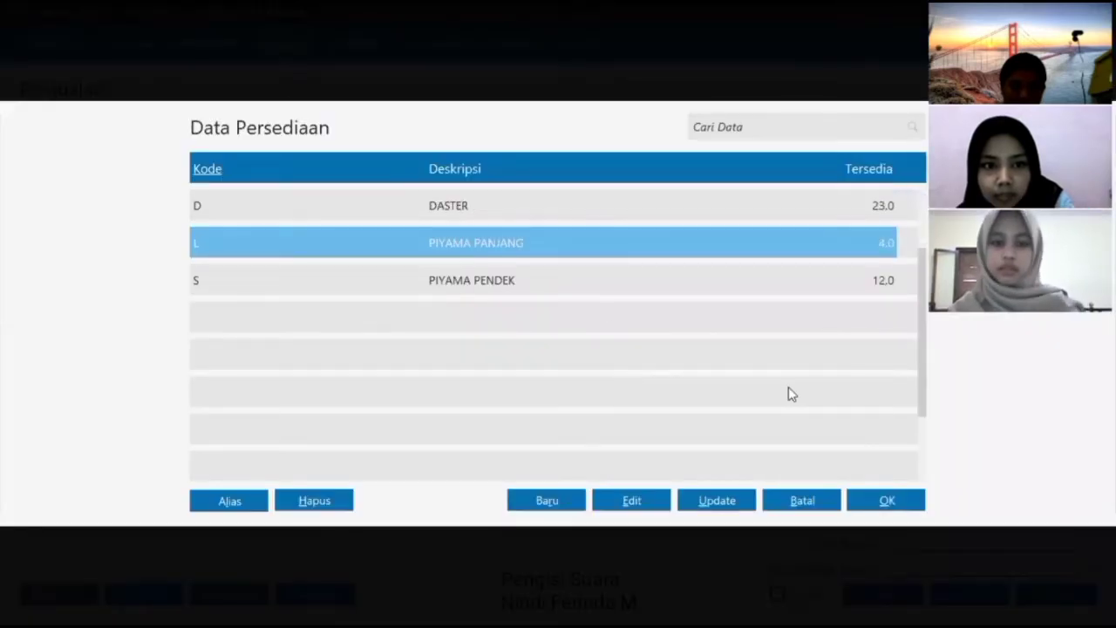
key("Return")
type("2")
key("Return")
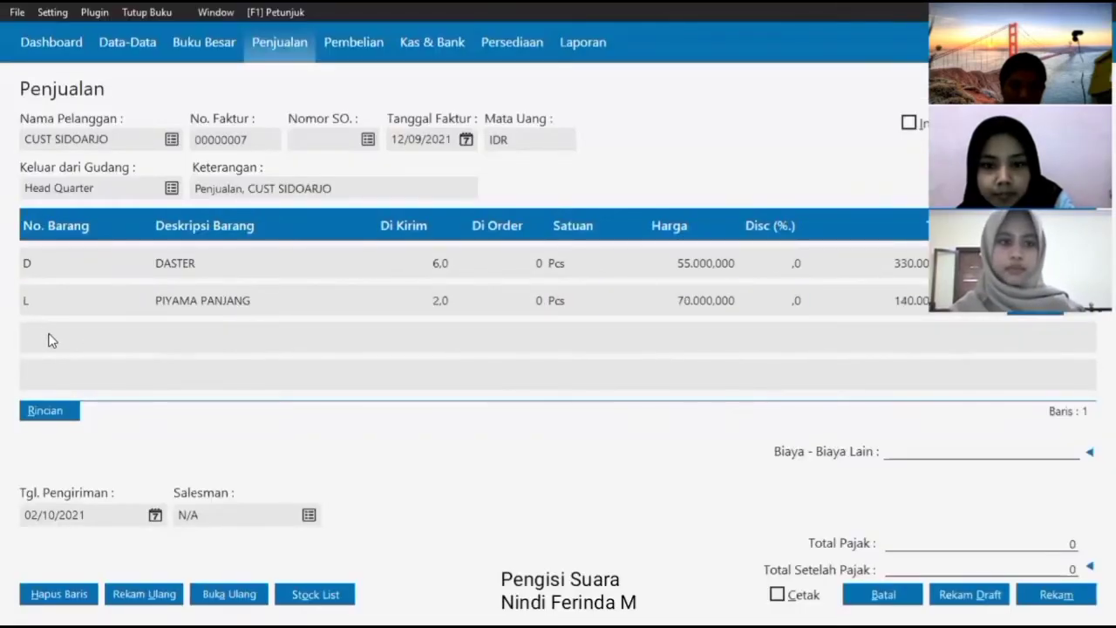
double_click(48, 337)
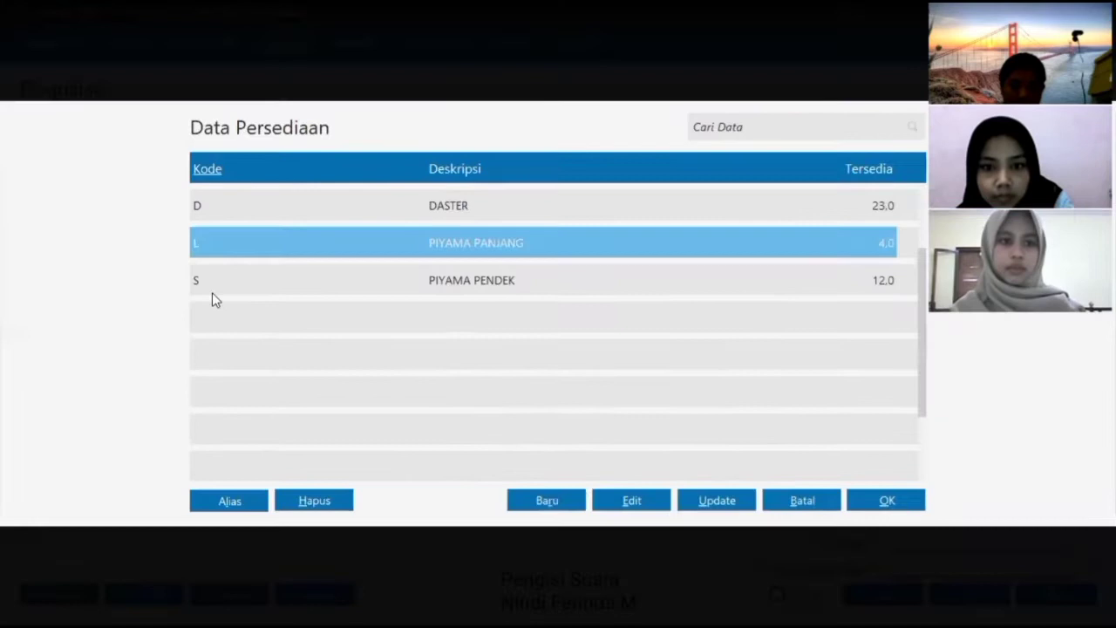
left_click(212, 292)
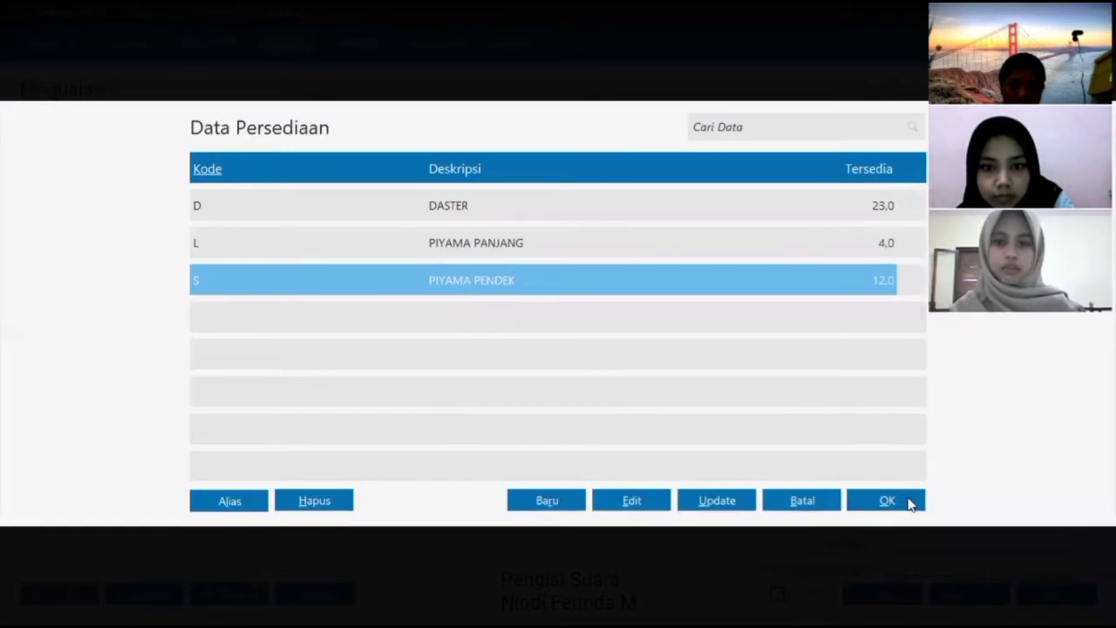
left_click(912, 500)
type("5")
key("Return")
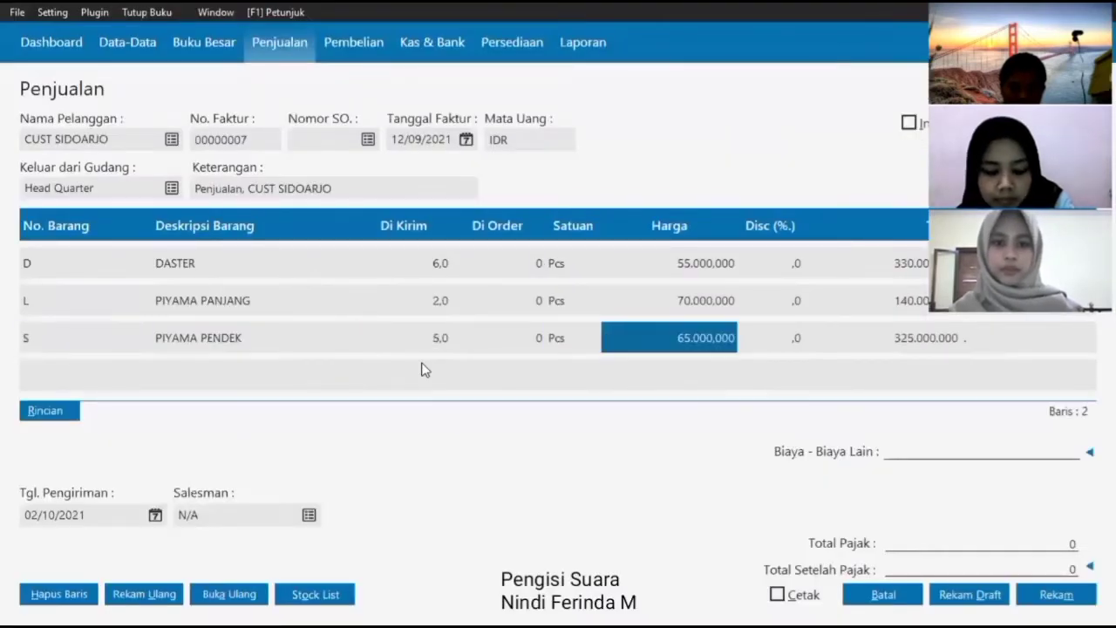
key("Return")
- Set the delivery date to 12/09/2021 and save invoice 00000007
left_click(155, 515)
left_click(386, 320)
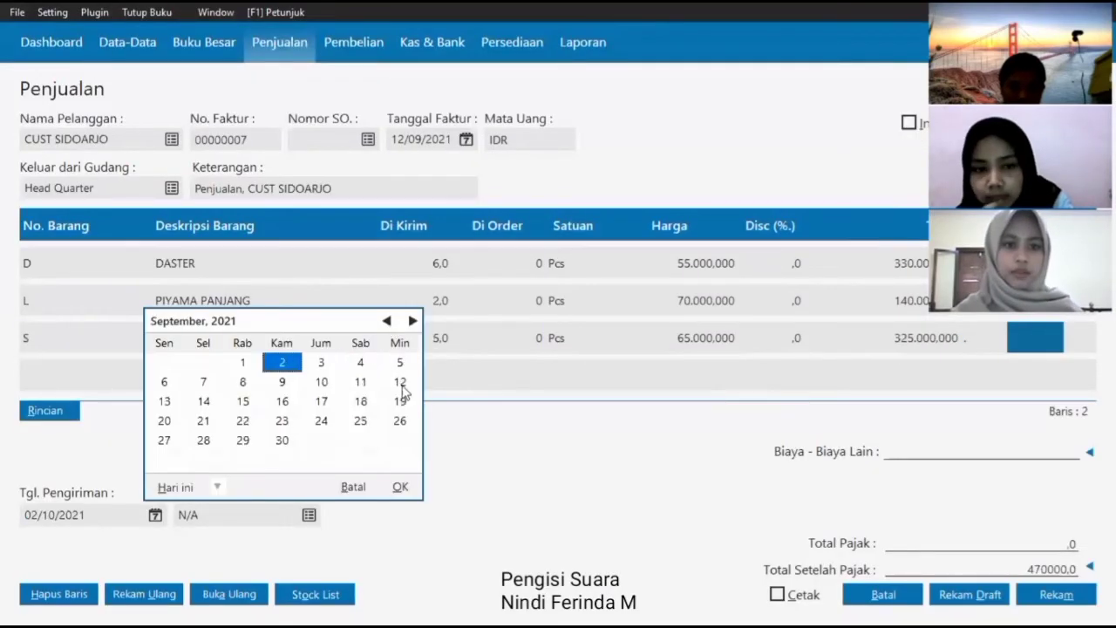
left_click(399, 381)
left_click(399, 487)
left_click(1056, 596)
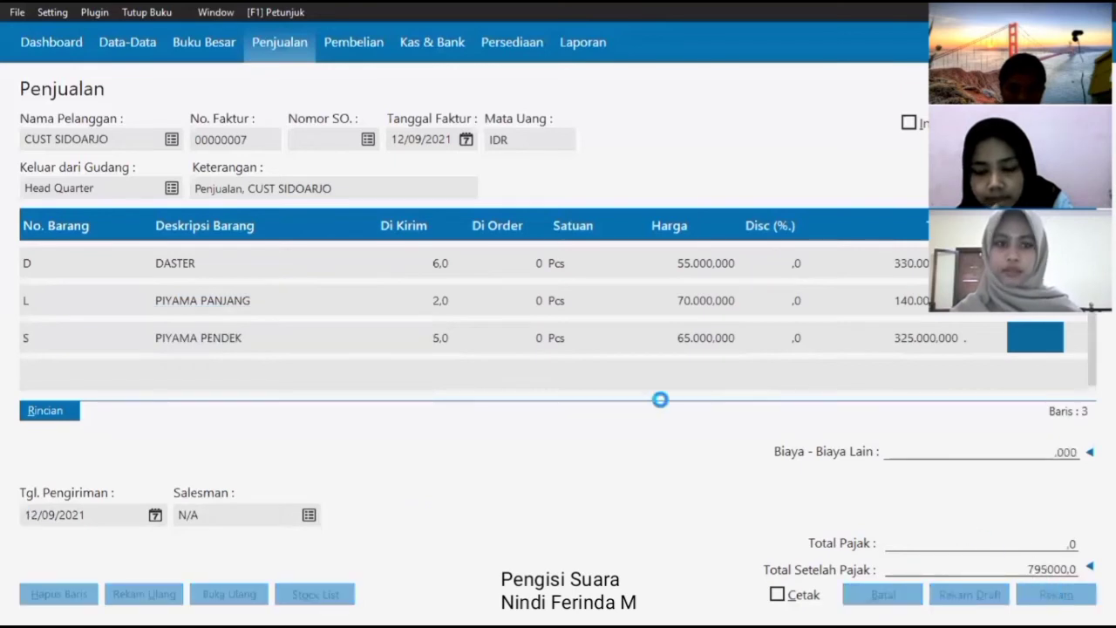
- Select CUST JEMBER as the customer with invoice date 12/09/2021
left_click(174, 141)
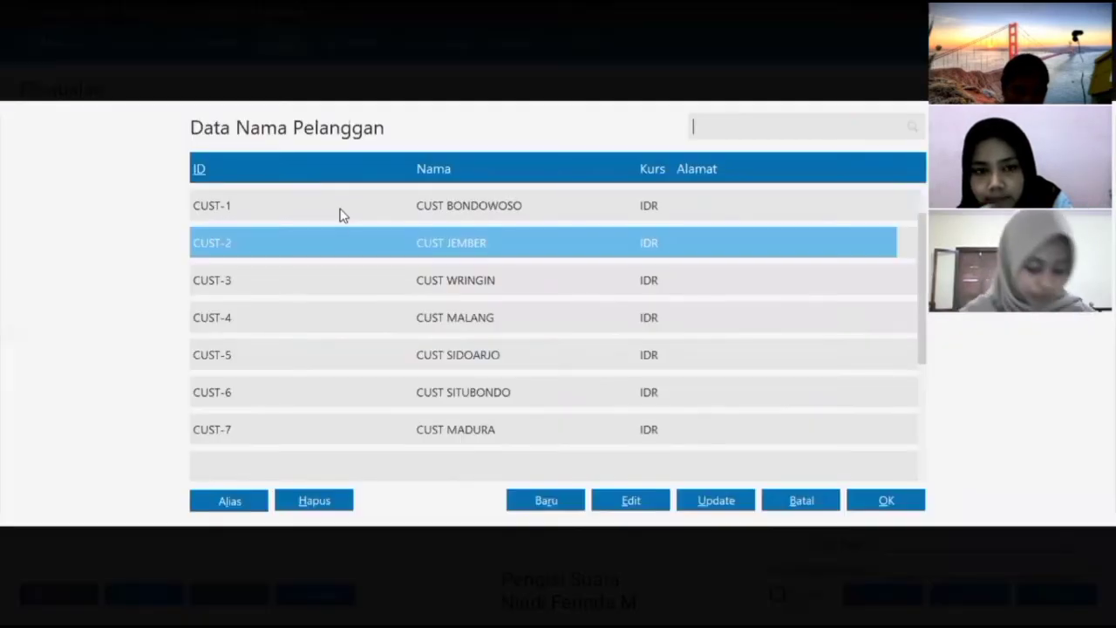
left_click(904, 506)
left_click(643, 230)
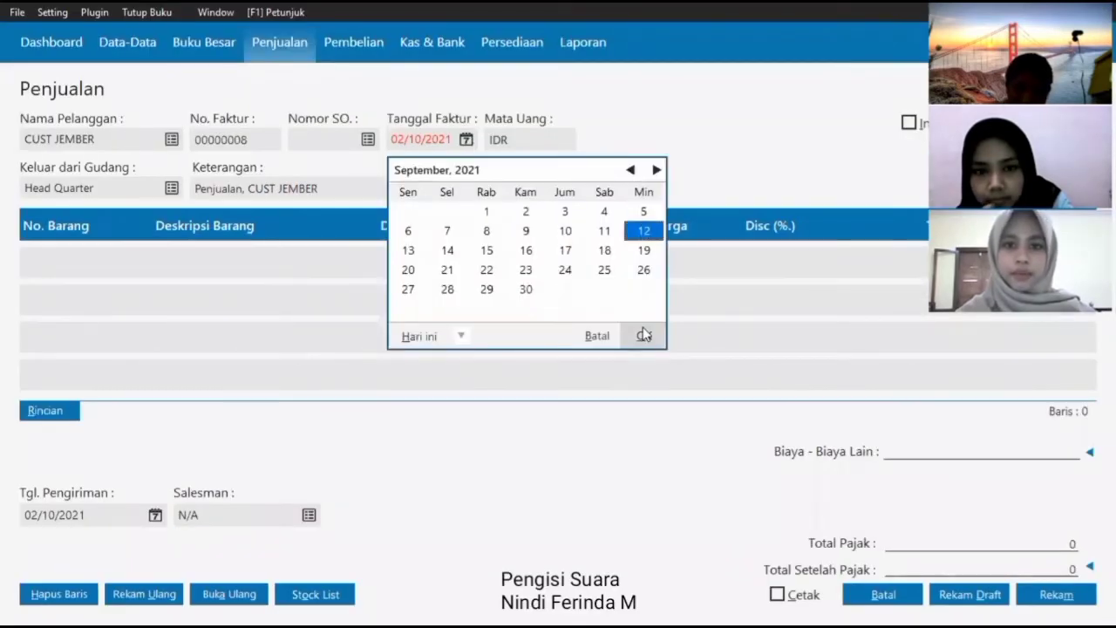
left_click(644, 335)
- Add 4 DASTER and 1 PIYAMA PENDEK to the invoice lines
key("Return")
key("Return")
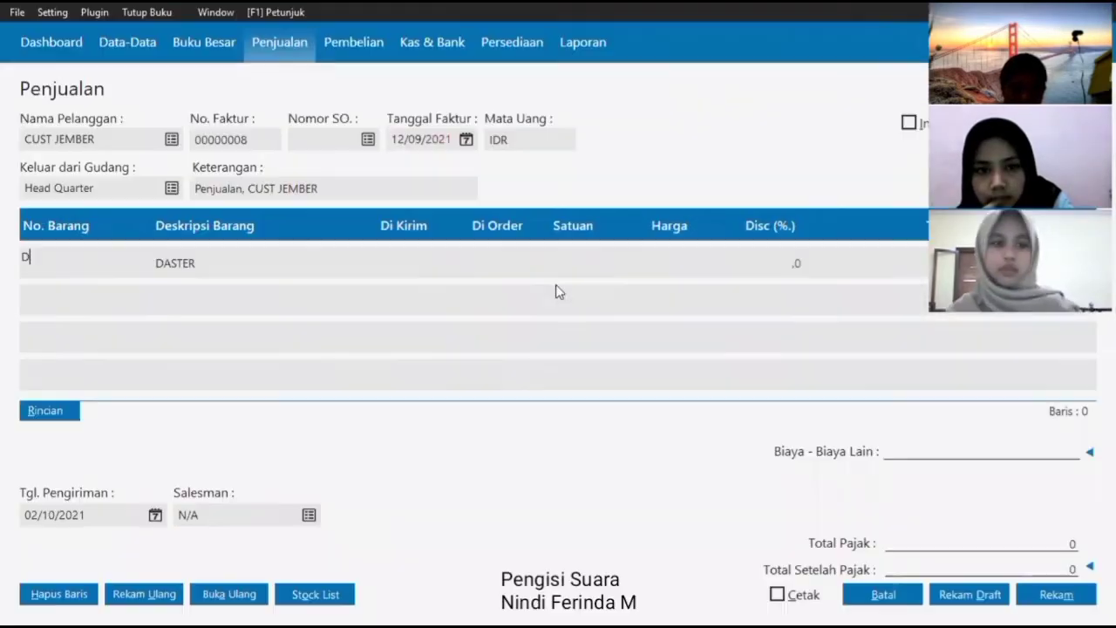
key("Return")
key("Return")
type("4")
key("Return")
key("Return")
key("Return")
key("Return")
key("Return")
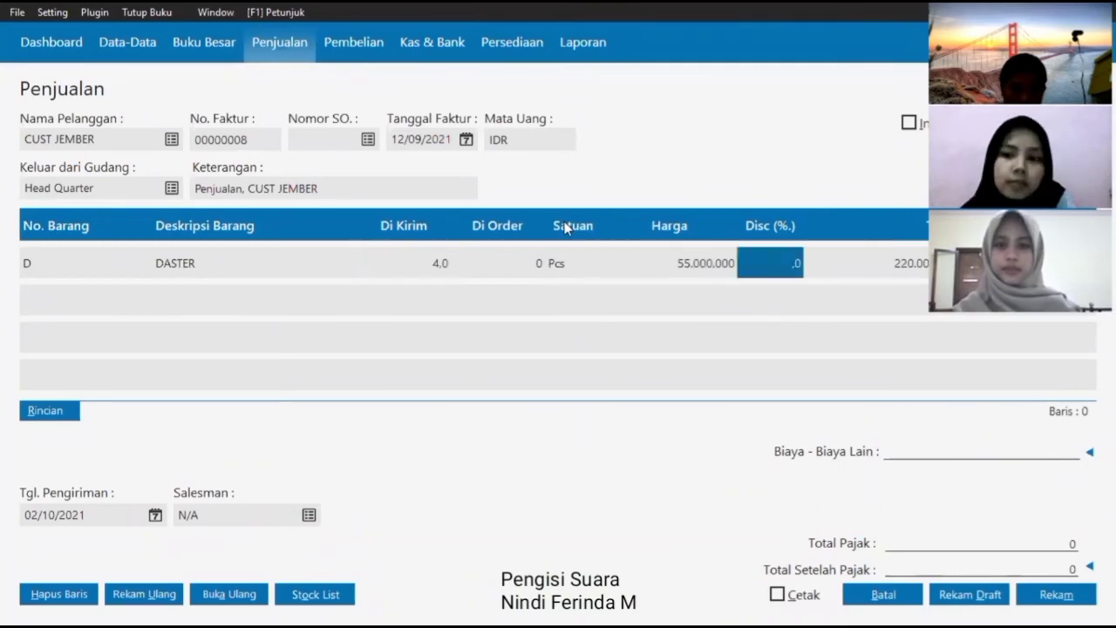
left_click(38, 300)
key("Return")
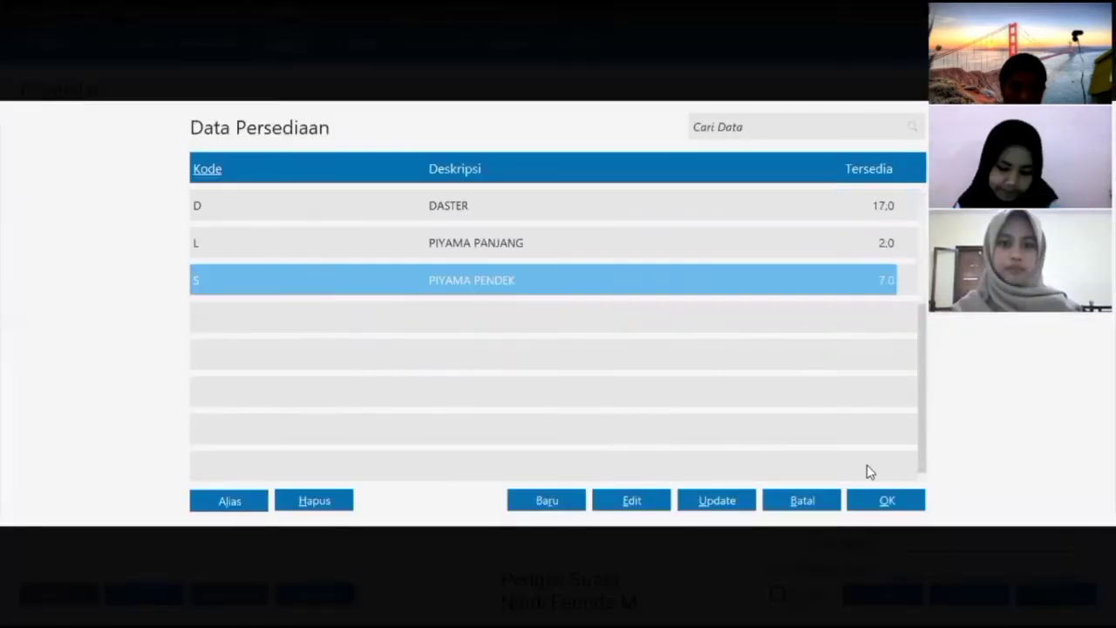
left_click(886, 498)
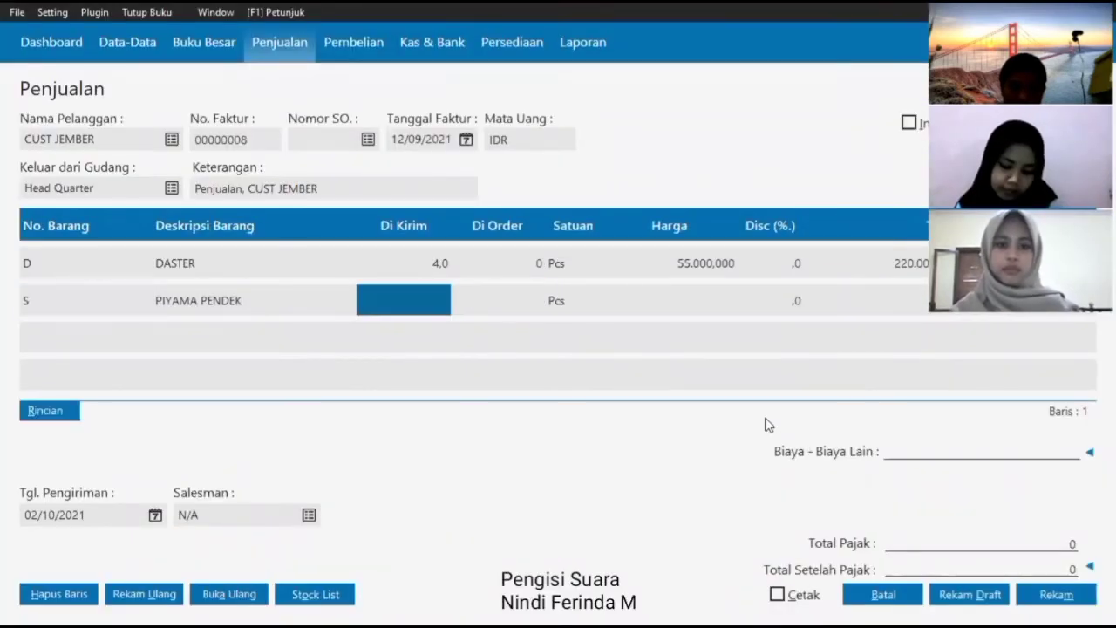
type("1")
key("Return")
key("Return")
key("Return")
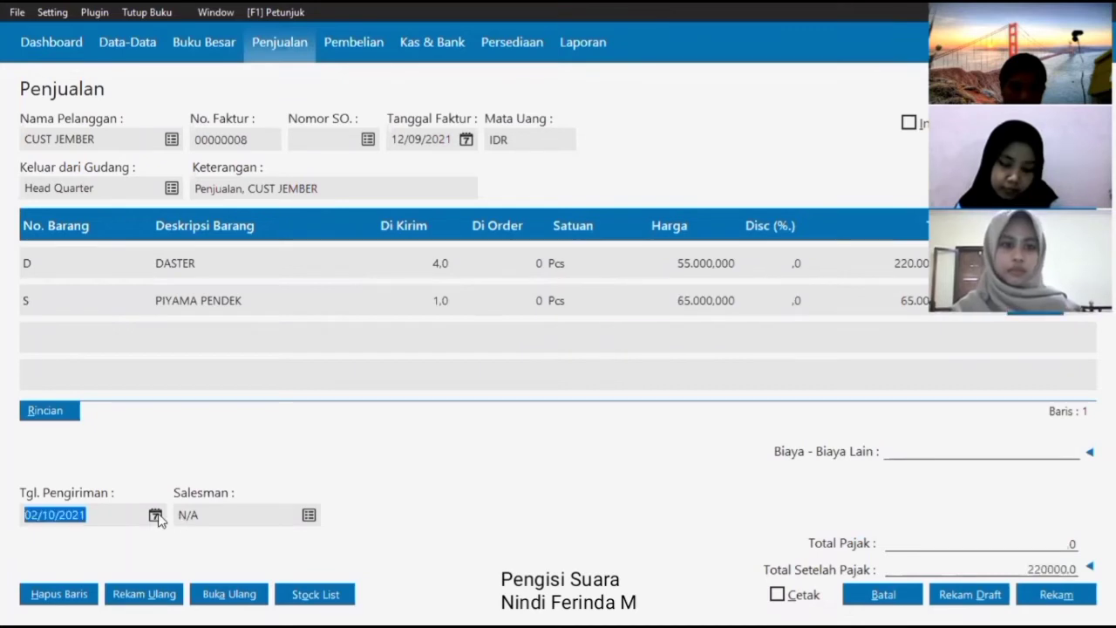
- Set the delivery date to 12/09/2021 and save invoice 00000008
left_click(155, 514)
left_click(386, 321)
left_click(399, 381)
left_click(401, 487)
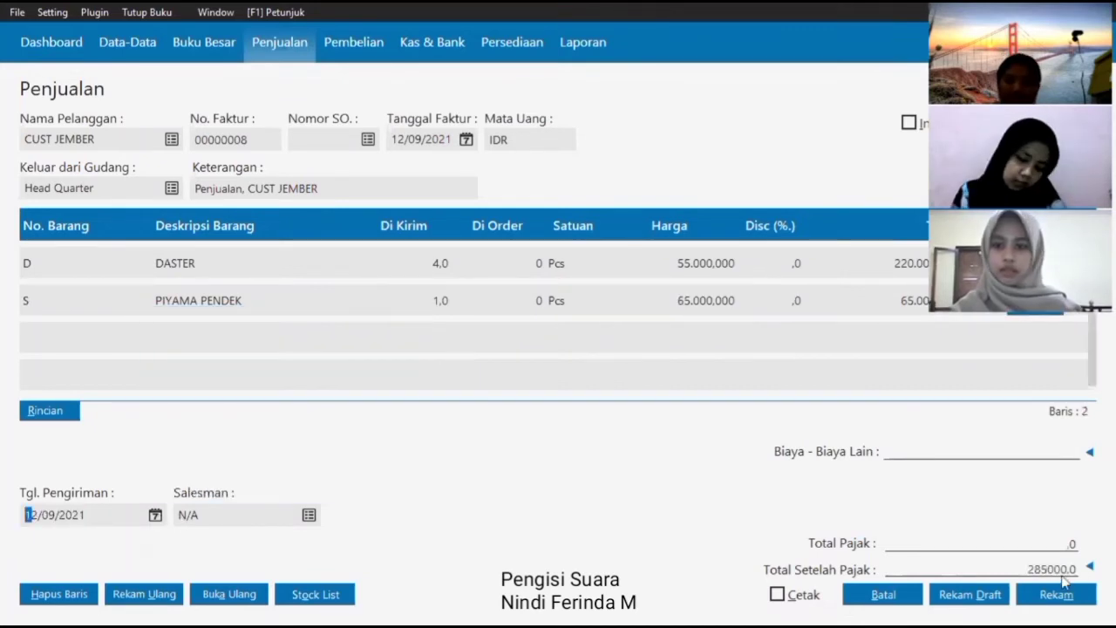
left_click(1057, 593)
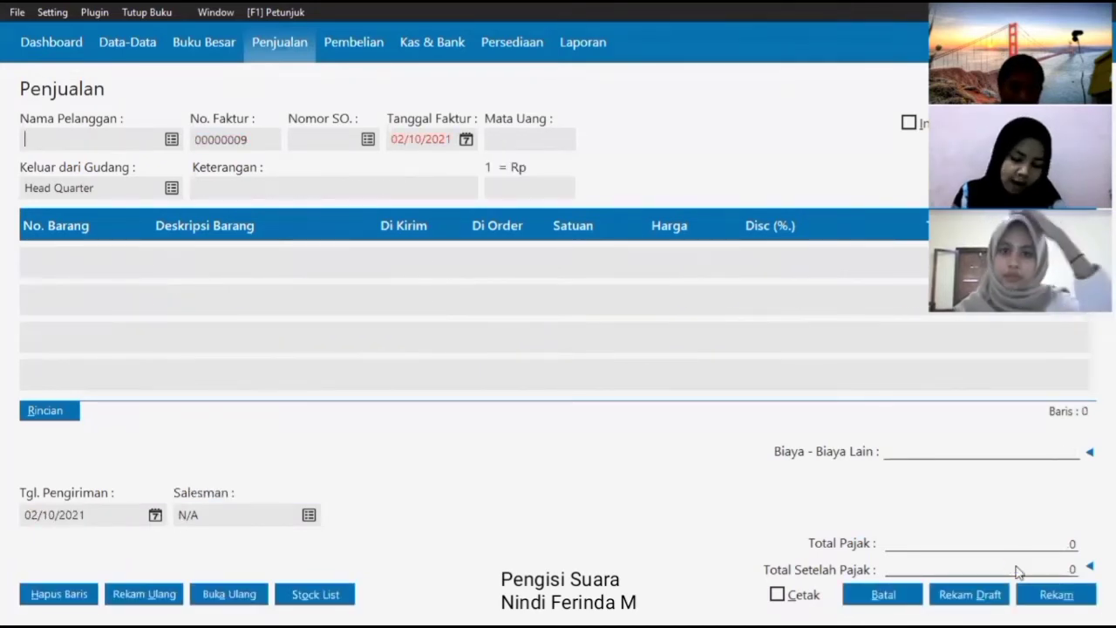
- Set the invoice date to 14/09/2021 and select CUST BONDOWOSO as the customer
left_click(469, 142)
left_click(631, 170)
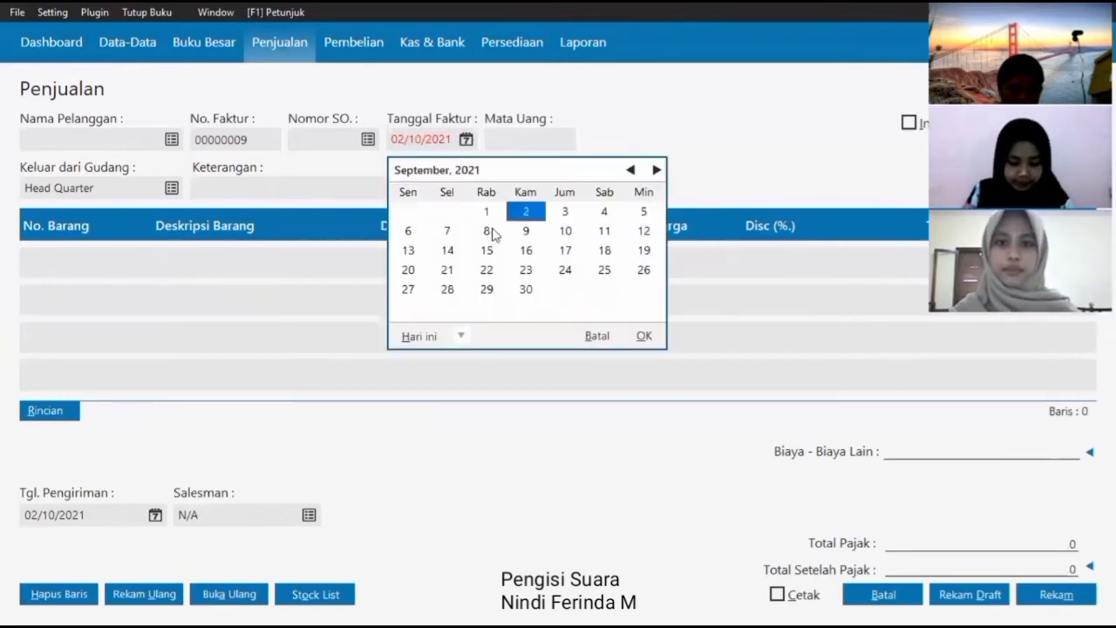
left_click(448, 250)
left_click(644, 336)
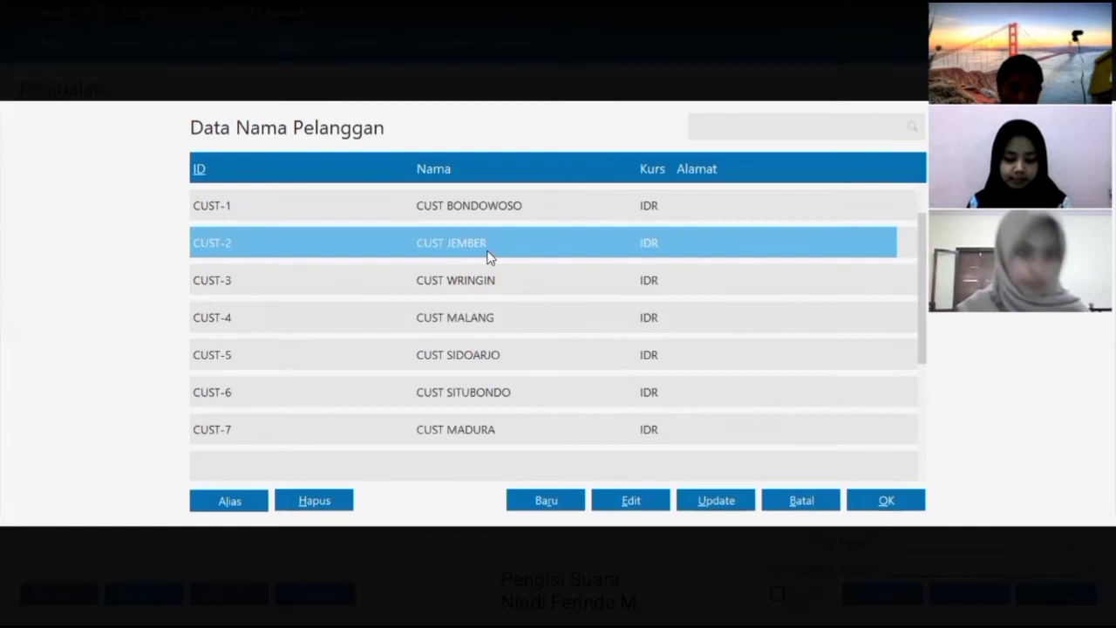
left_click(471, 207)
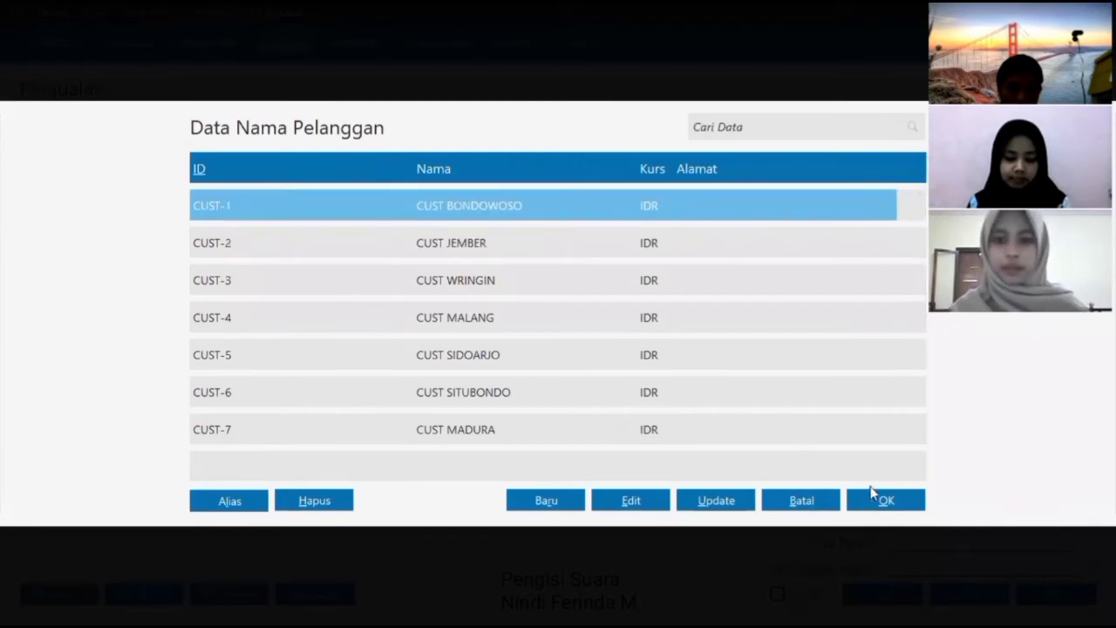
left_click(886, 500)
- Add 3 DASTER and 1 PIYAMA PANJANG to the invoice lines
left_click(125, 255)
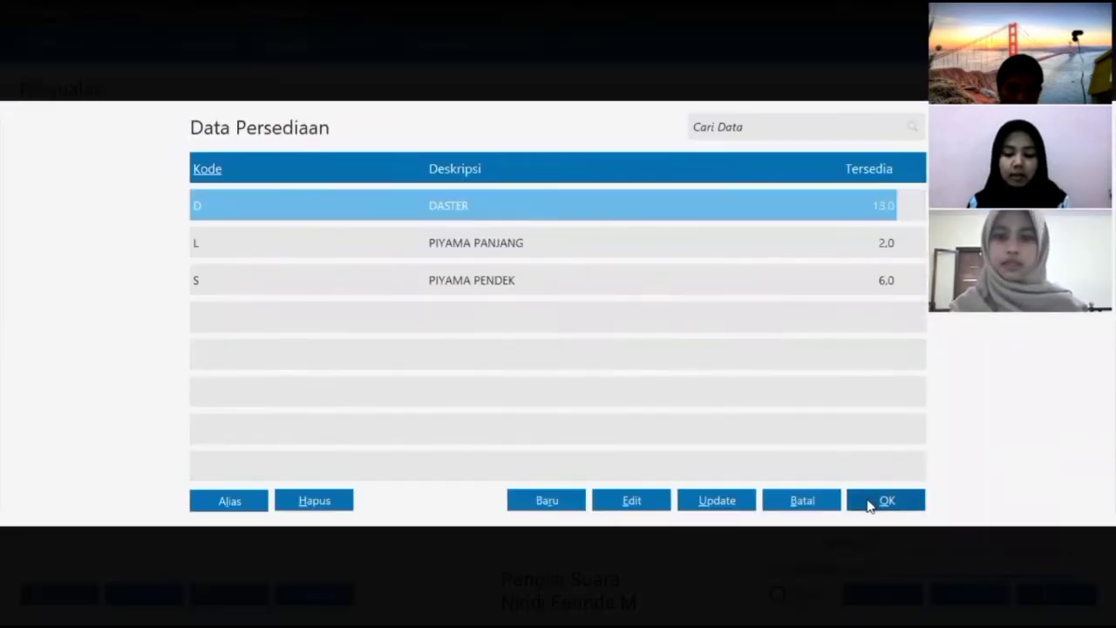
left_click(876, 490)
type("3")
key("Return")
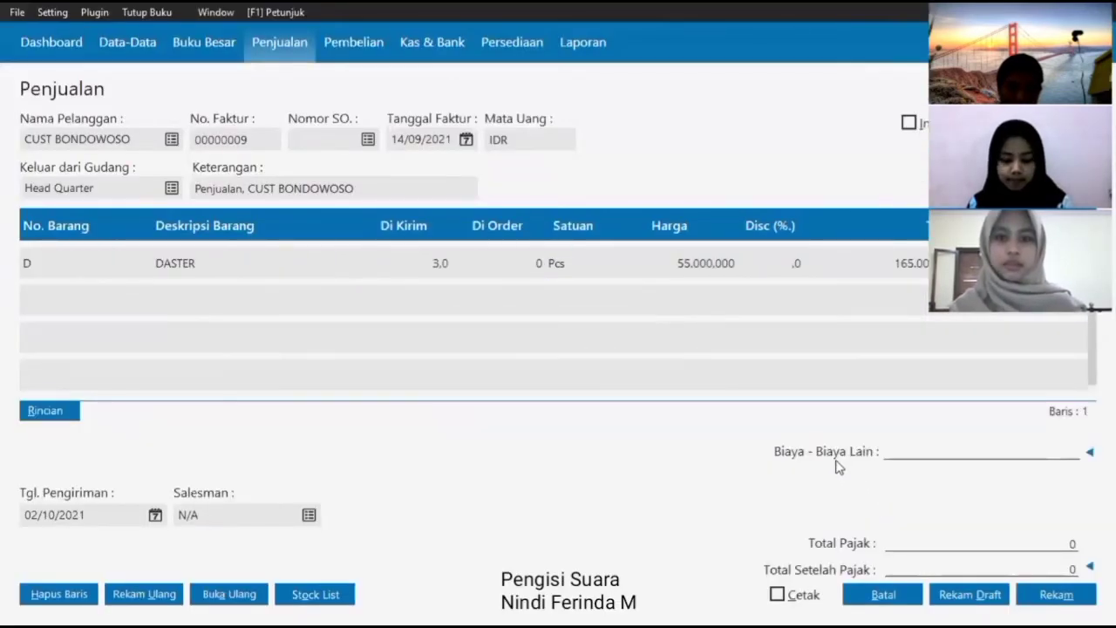
left_click(119, 299)
left_click(83, 296)
left_click(453, 244)
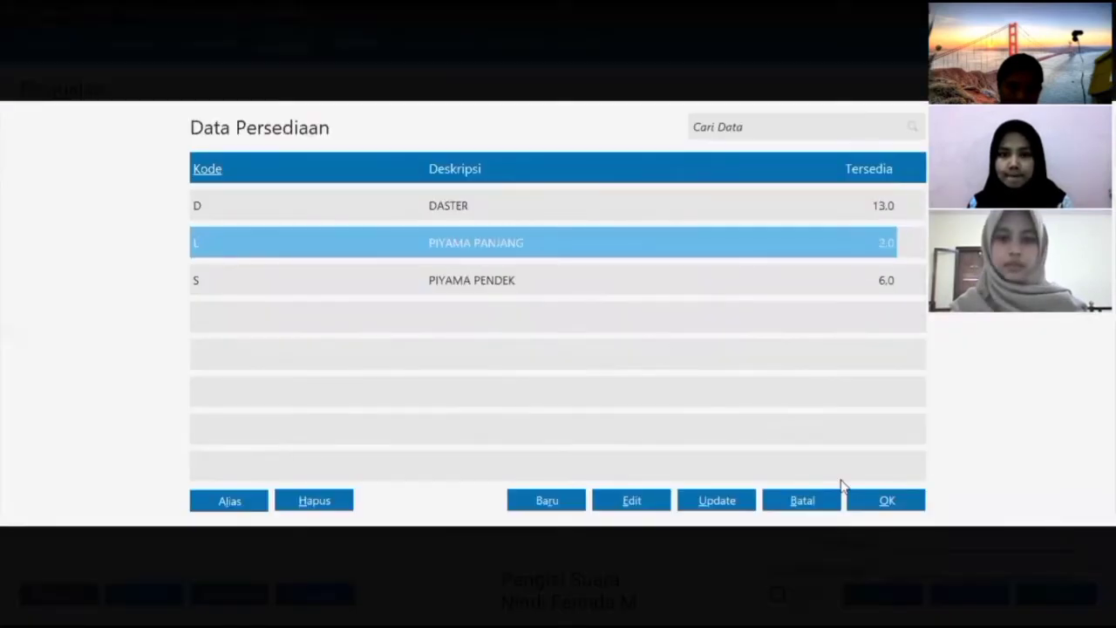
left_click(876, 501)
type("1")
key("Return")
key("Return")
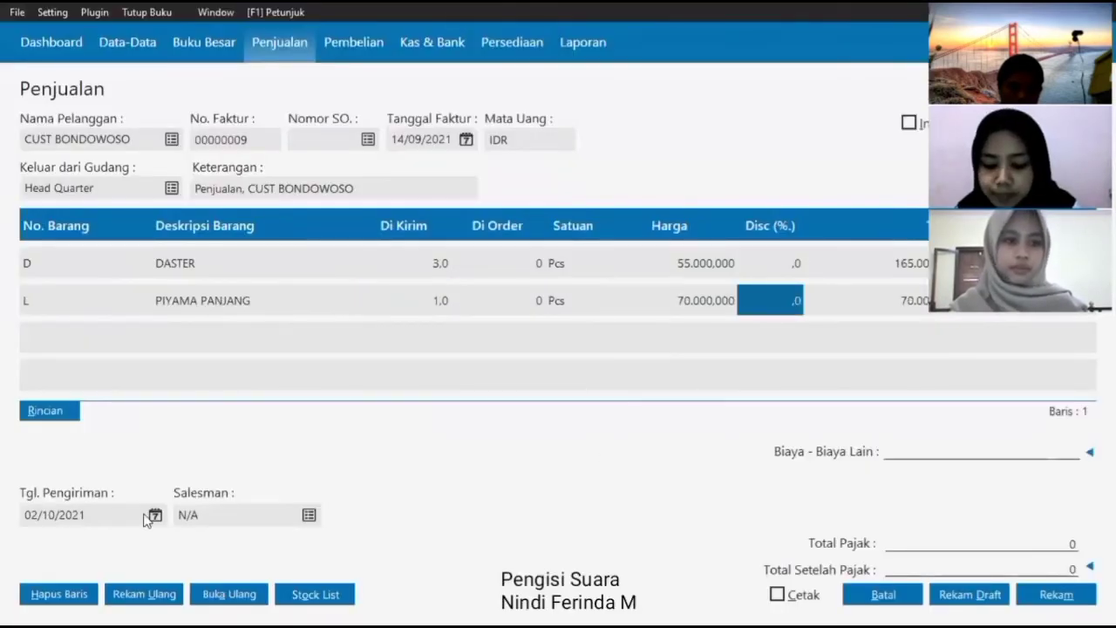
- Set the delivery date to 14/09/2021 and save invoice 00000009
left_click(144, 516)
left_click(386, 322)
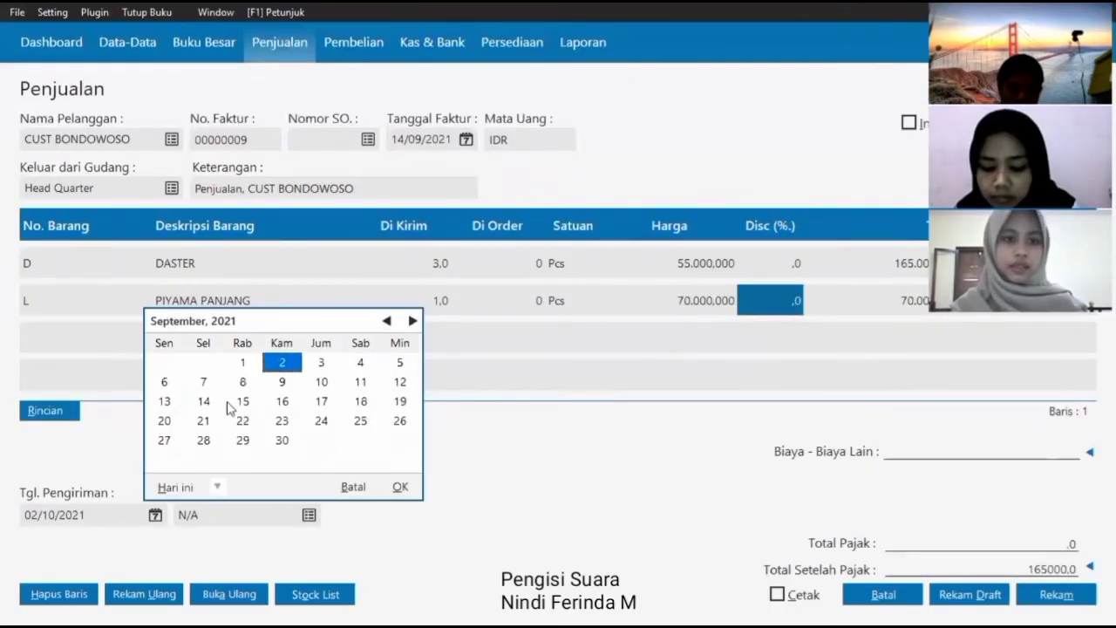
left_click(220, 403)
left_click(400, 486)
left_click(1052, 592)
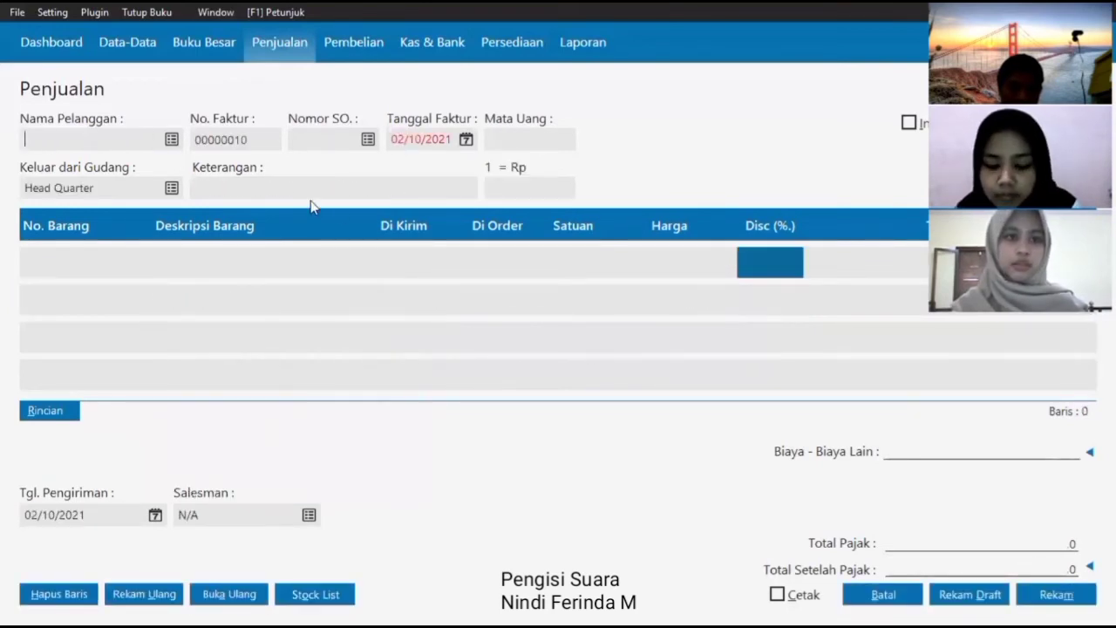
- Select CUST JEMBER as the customer with invoice date 14/09/2021
key("Return")
left_click(542, 252)
left_click(882, 498)
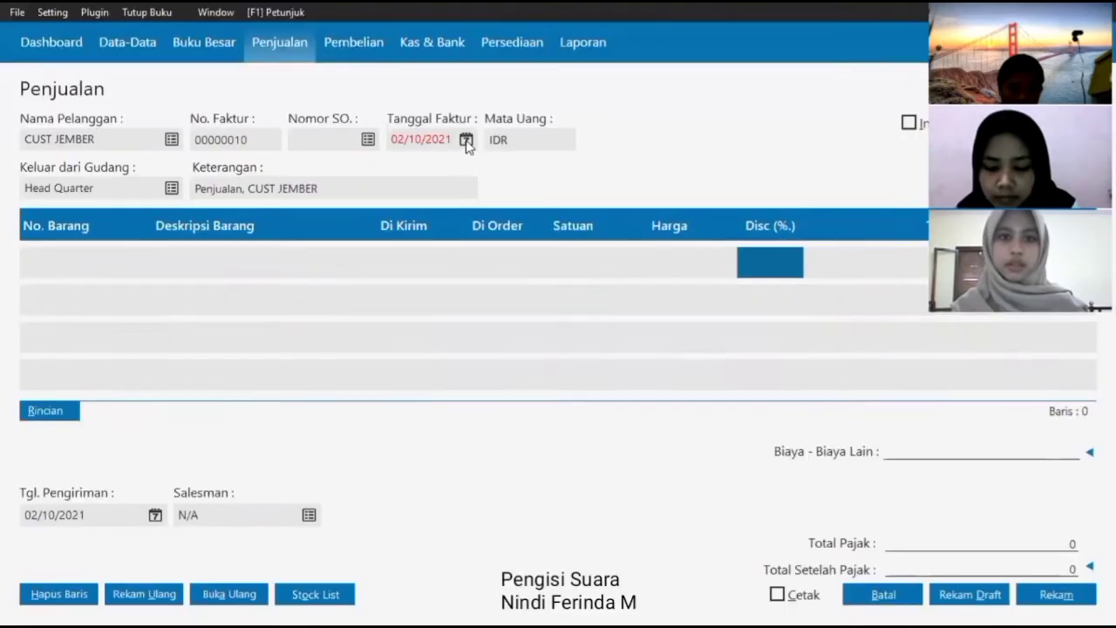
key("F4")
left_click(626, 169)
left_click(448, 251)
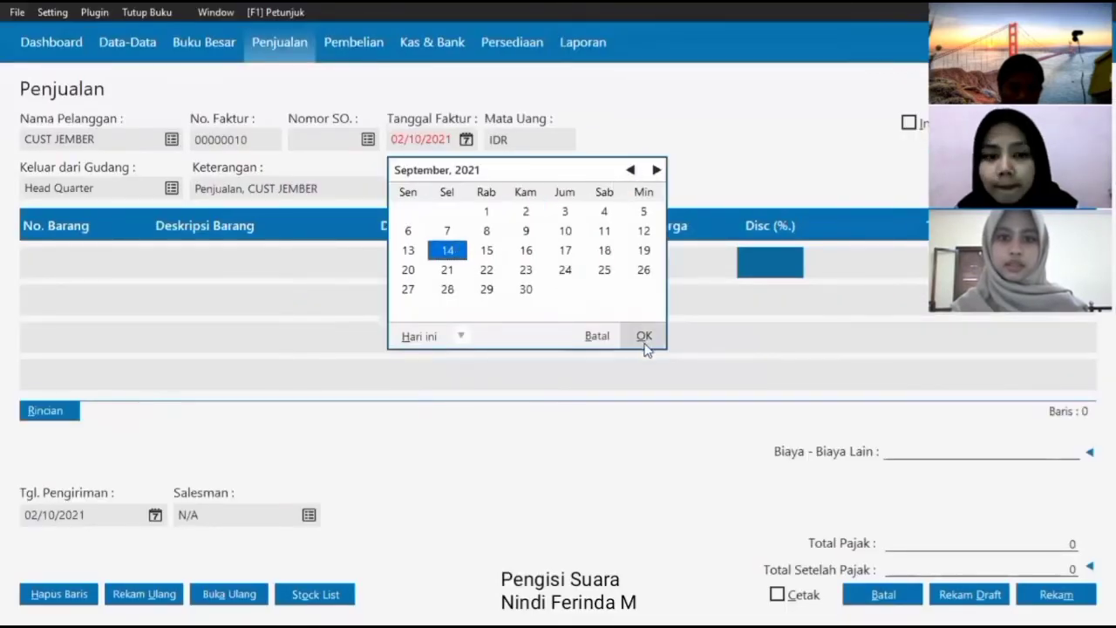
left_click(642, 336)
- Add 9 DASTER and 5 PIYAMA PENDEK to the invoice lines
left_click(76, 264)
key("Return")
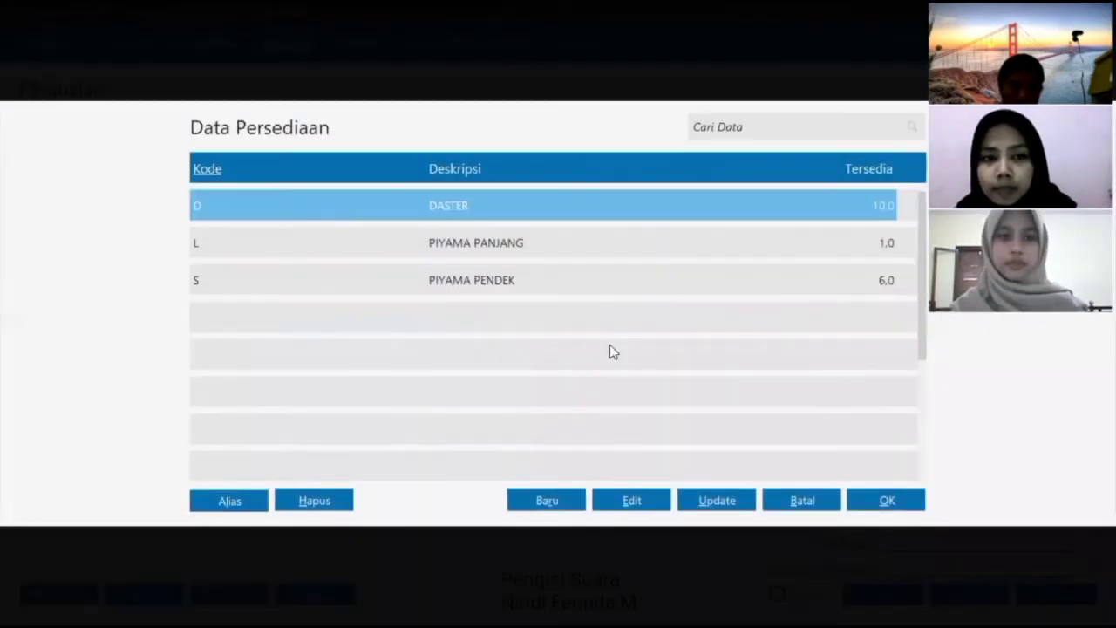
left_click(883, 499)
type("9")
key("Return")
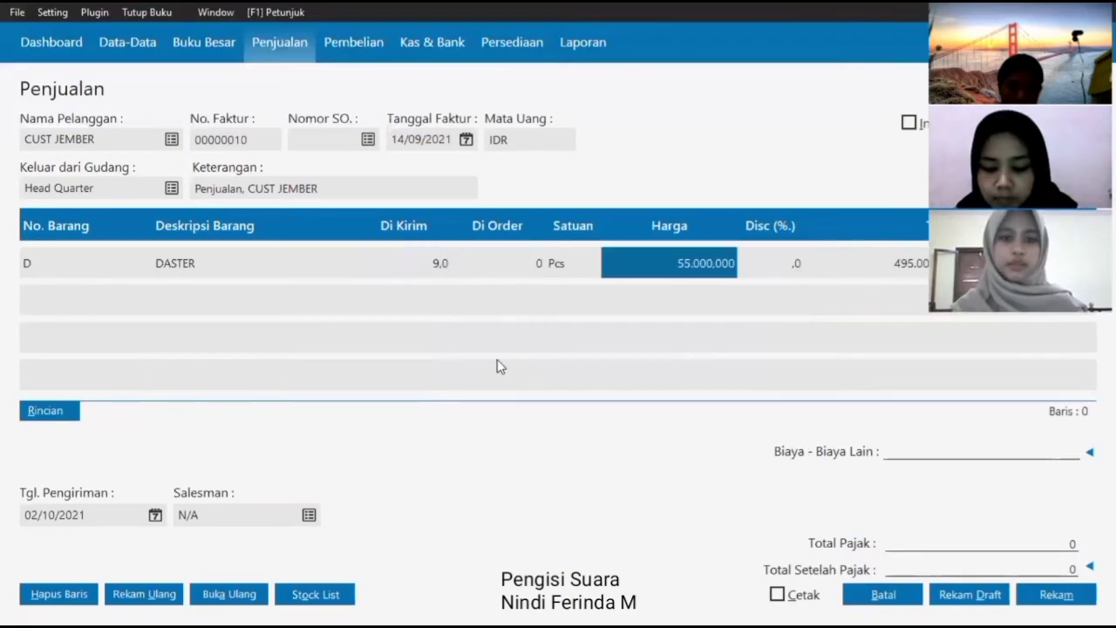
left_click(75, 297)
type("S")
key("Return")
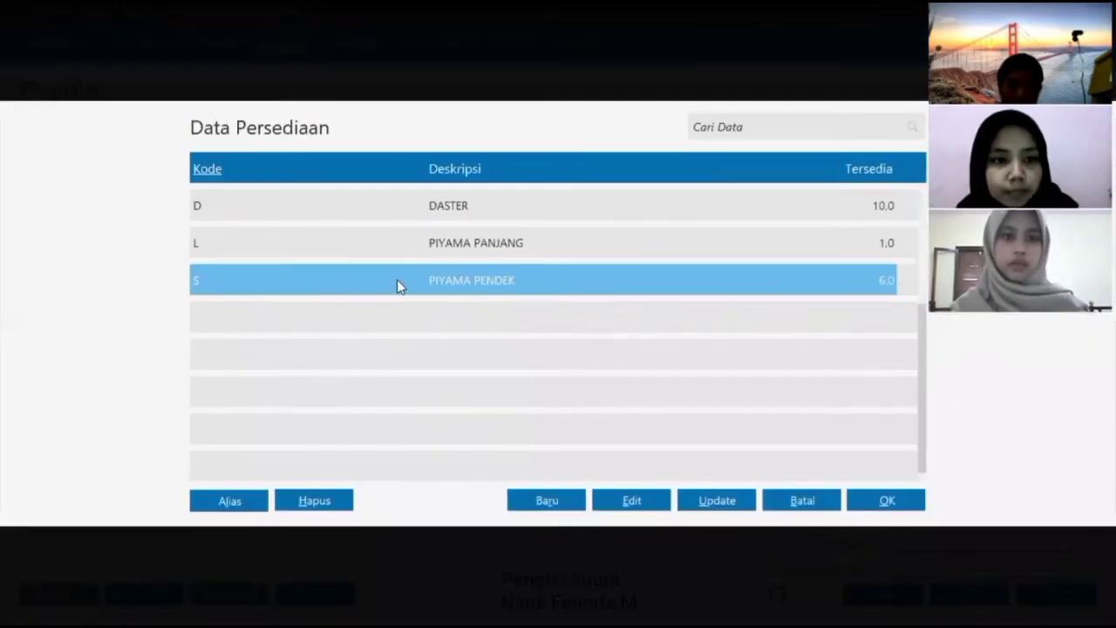
left_click(896, 491)
type("5")
key("Return")
key("Return")
key("Return")
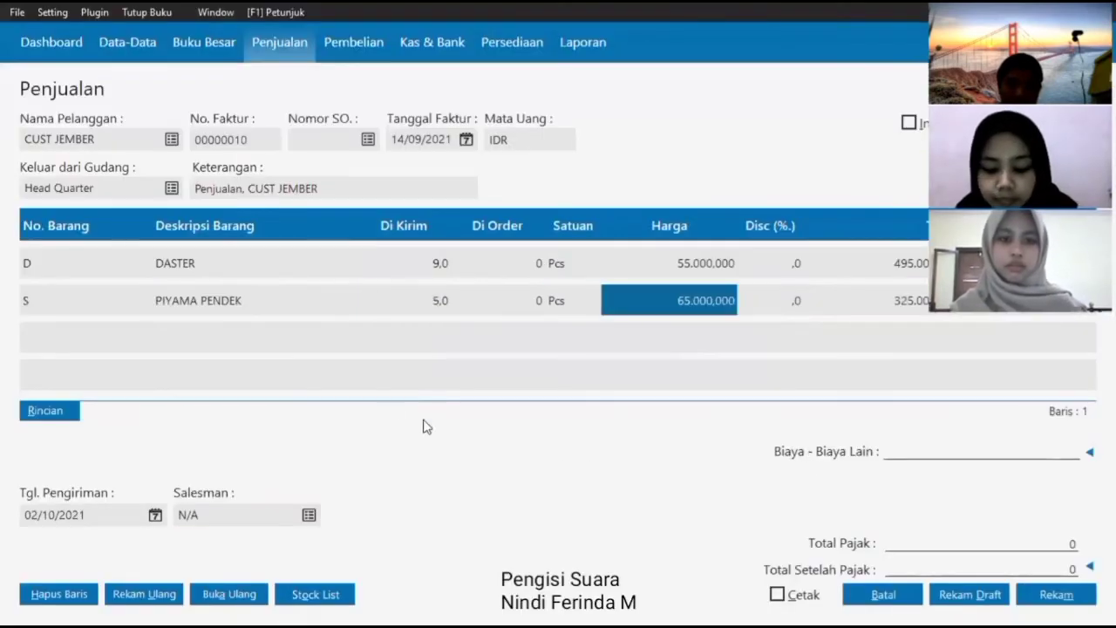
- Set the delivery date to 14/09/2021 and save invoice 00000010
left_click(133, 515)
left_click(157, 516)
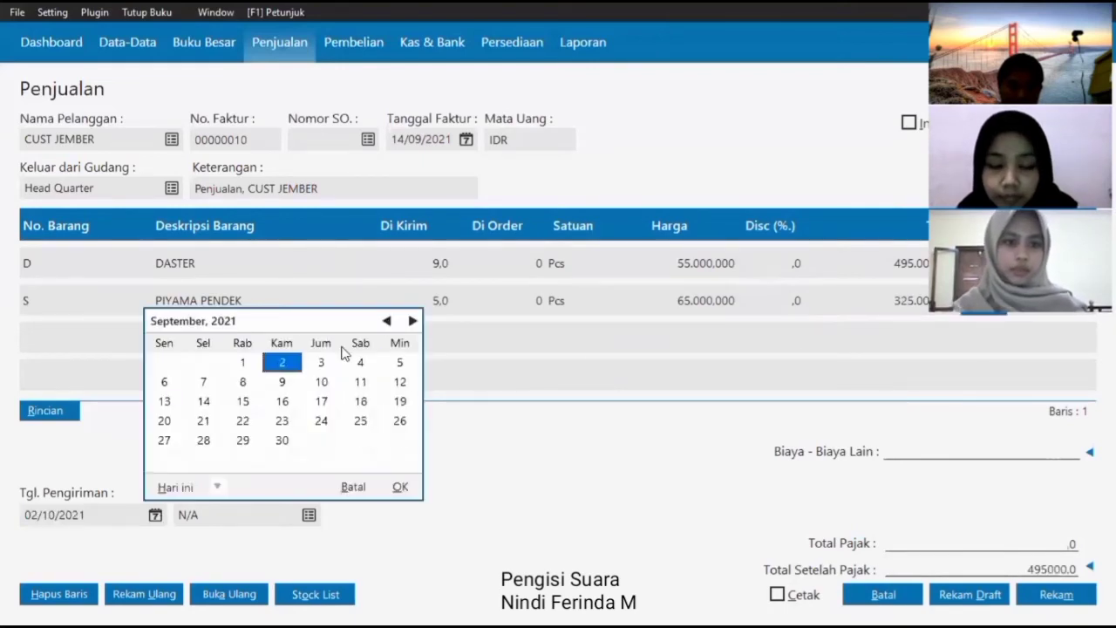
left_click(215, 403)
left_click(398, 485)
left_click(1051, 594)
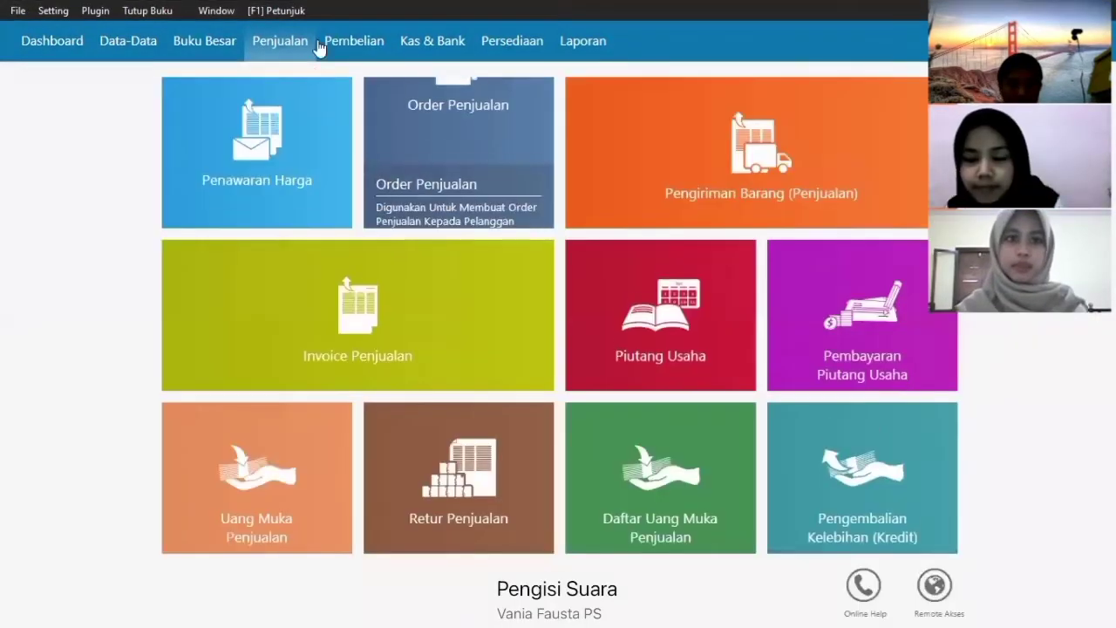
- Start a new goods receipt from SUPLIER with invoice date 15/09/2021
mouse_move(353, 42)
left_click(409, 293)
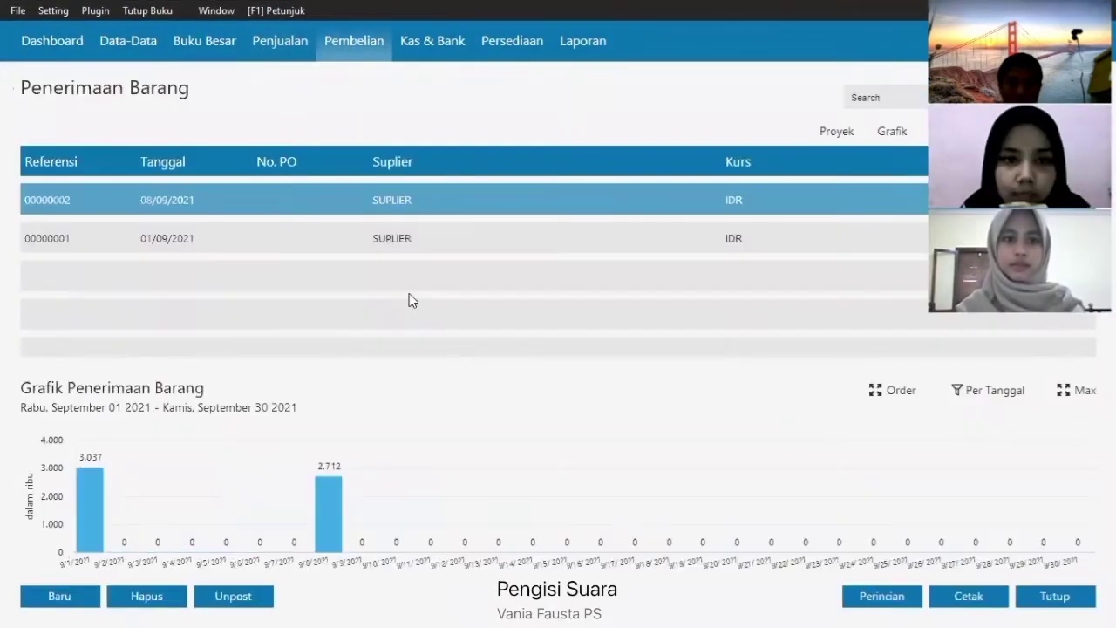
left_click(78, 597)
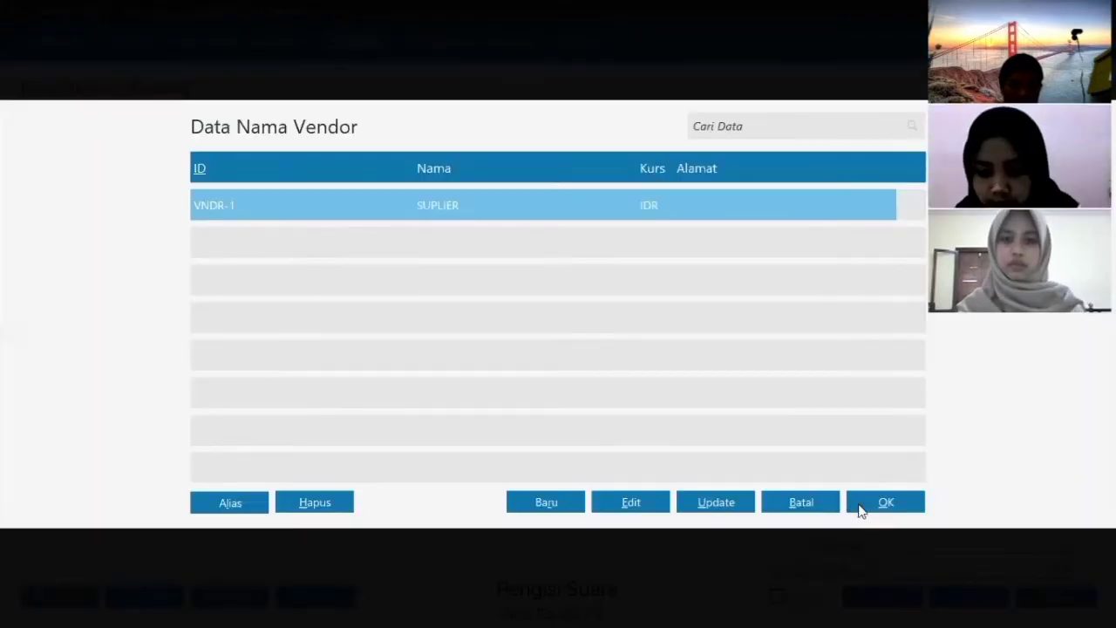
left_click(862, 502)
left_click(466, 140)
left_click(631, 169)
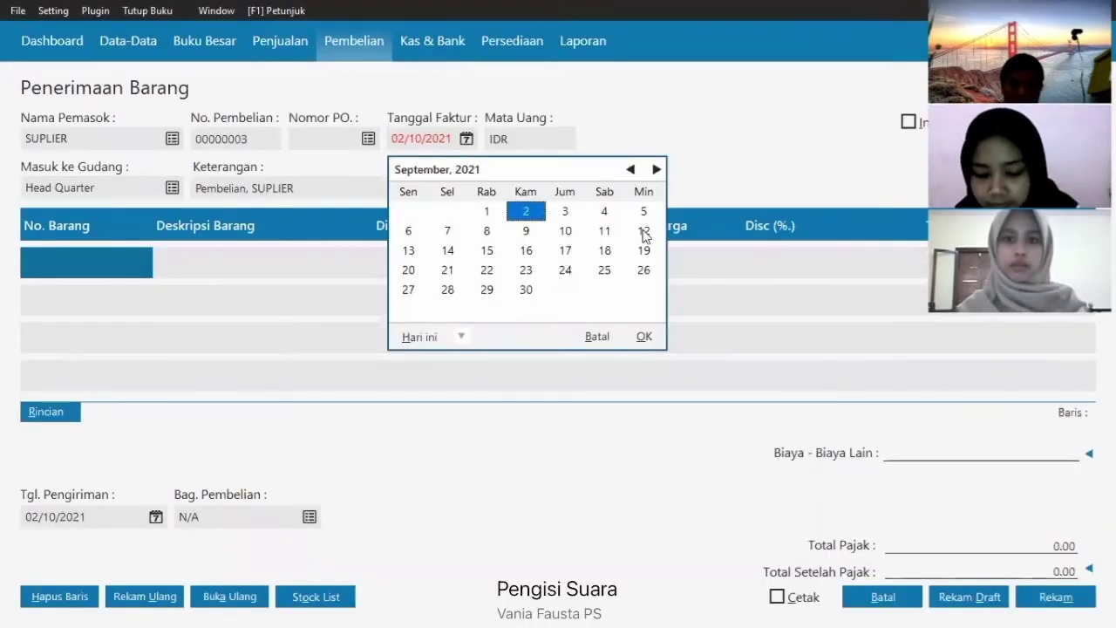
left_click(487, 250)
left_click(644, 337)
- Add 44 DASTER, 5 PIYAMA PANJANG and 3 PIYAMA PENDEK to the receipt
left_click(75, 265)
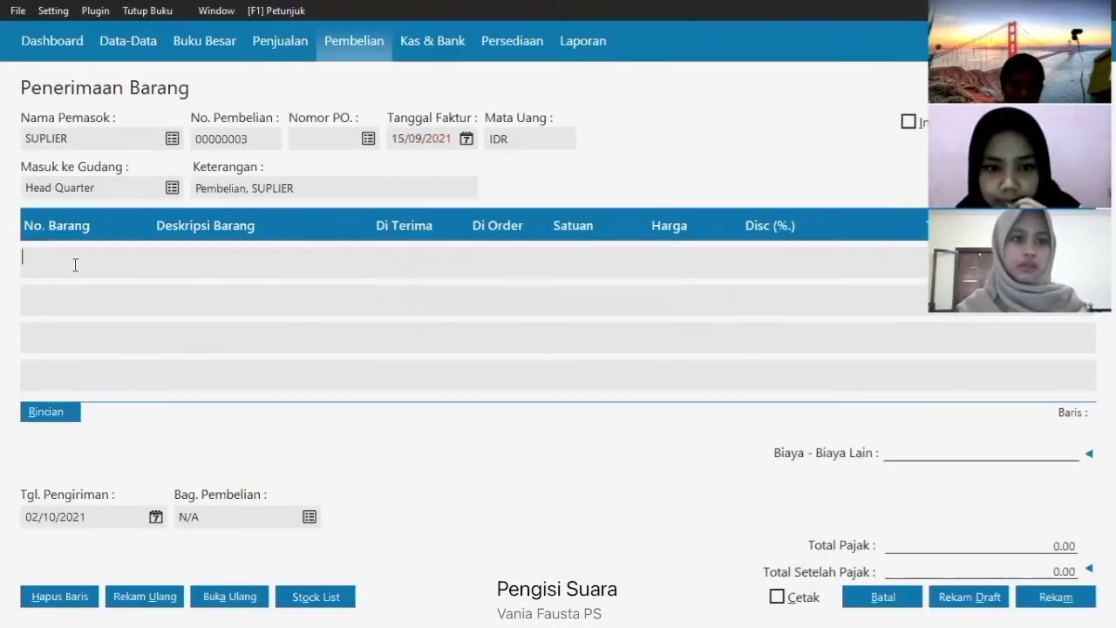
type("D")
key("Return")
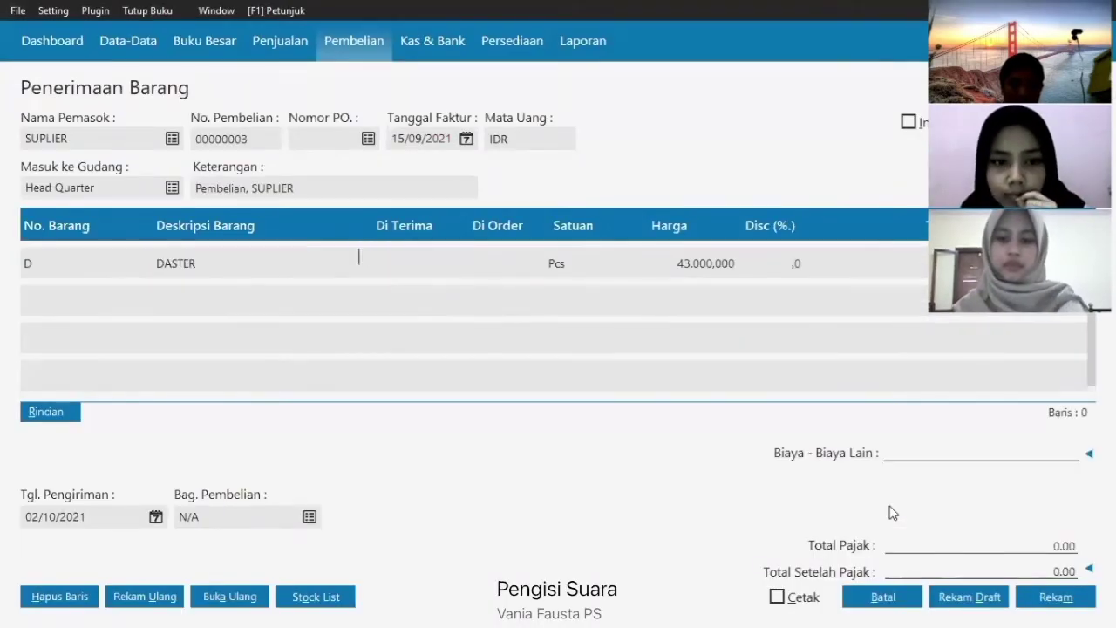
type("44")
key("Return")
left_click(84, 297)
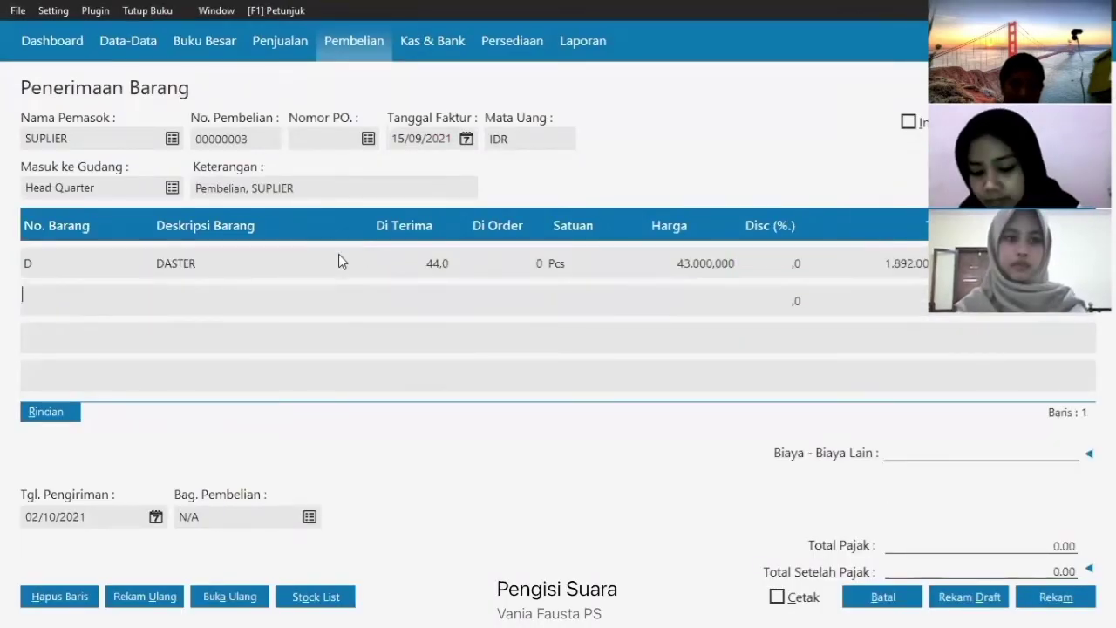
key("Return")
key("Return")
type("5")
key("Return")
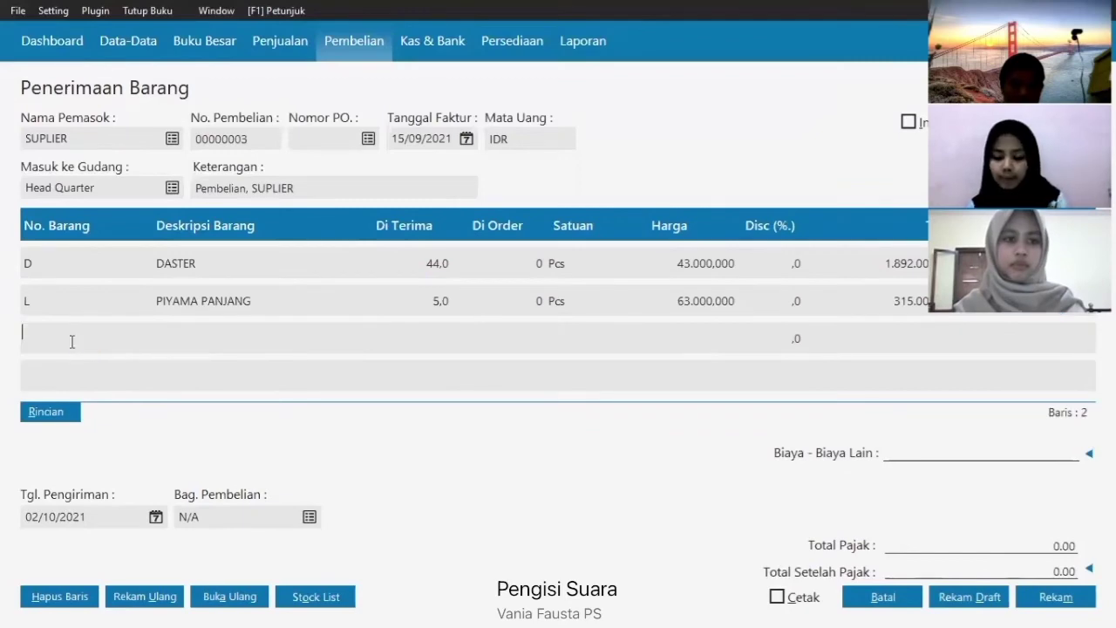
key("Return")
left_click(294, 278)
key("Return")
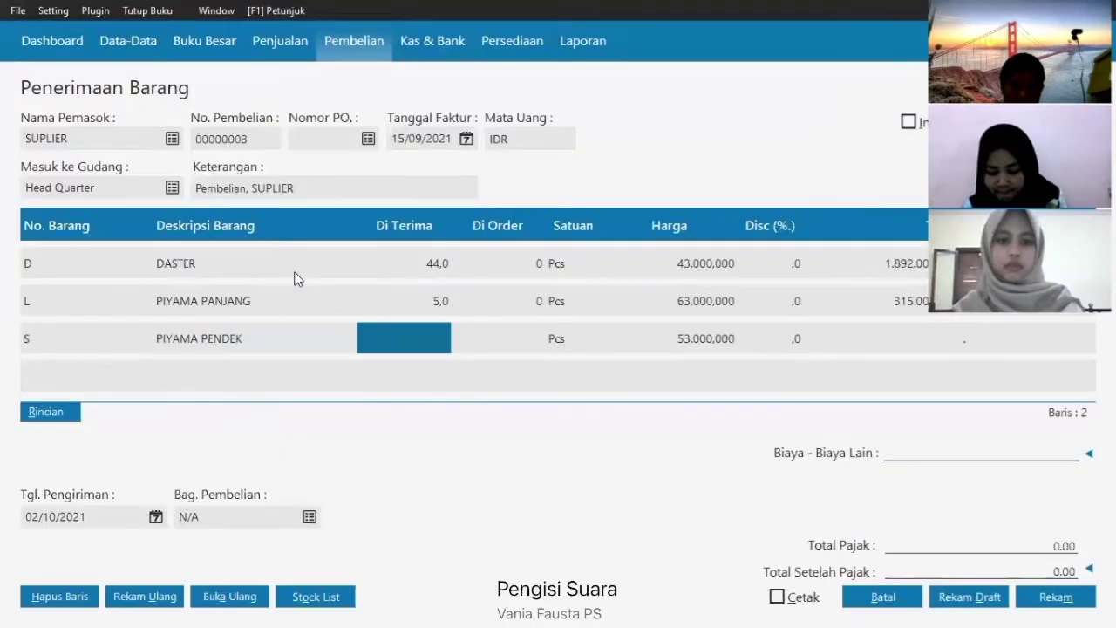
type("3")
key("Return")
key("Return")
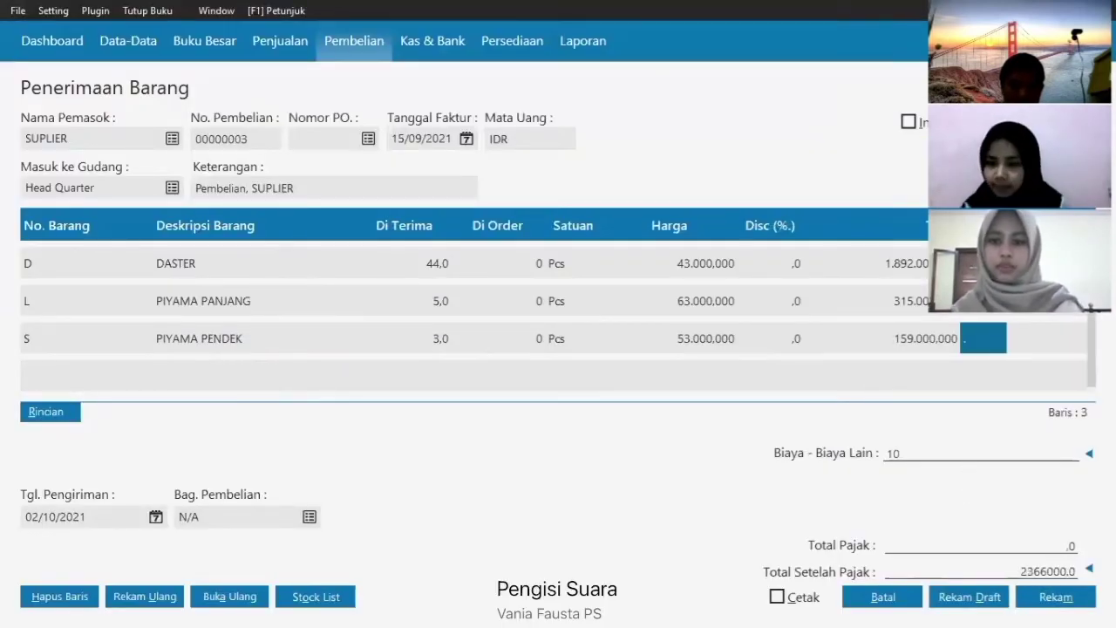
- Set delivery date 15/09/2021, save receipt 00000003, then open the sales invoice list
left_click(156, 516)
left_click(383, 322)
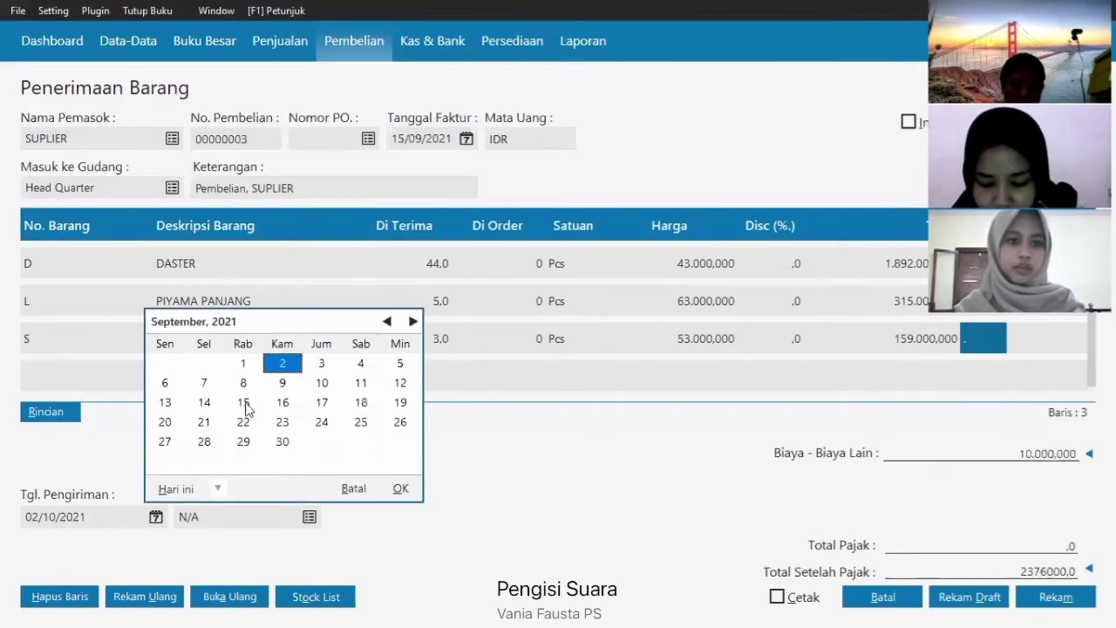
left_click(244, 403)
left_click(879, 602)
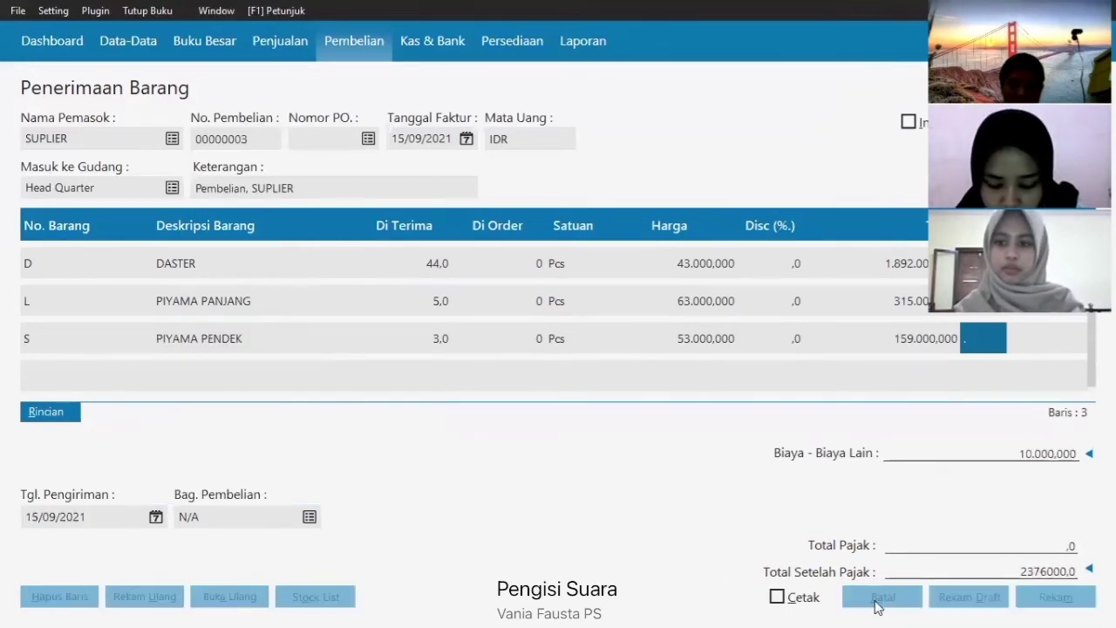
left_click(898, 594)
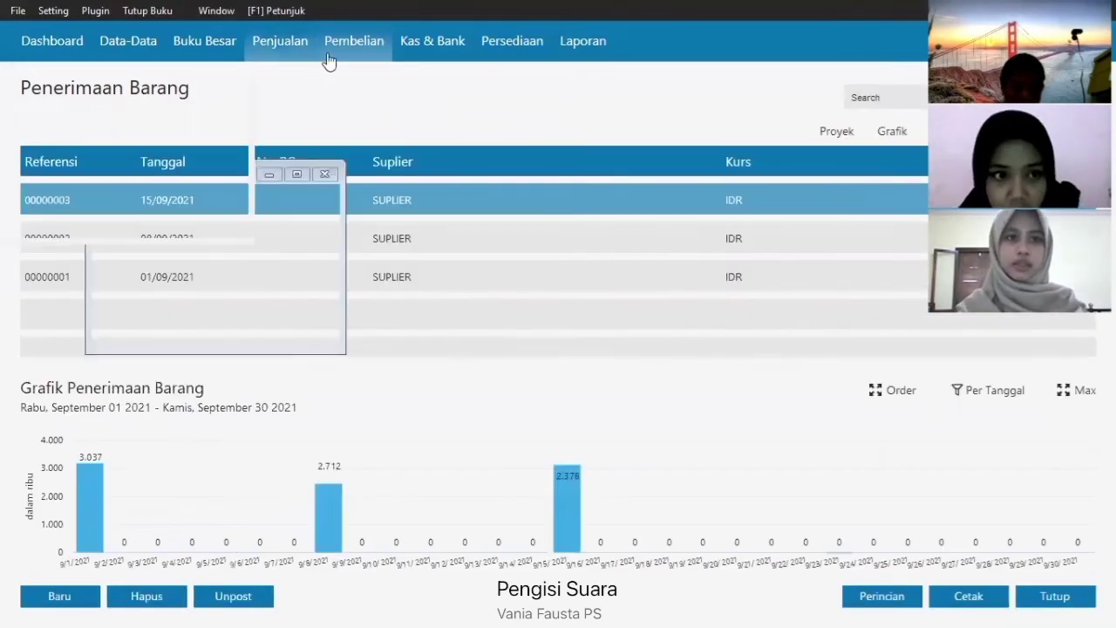
left_click(297, 42)
left_click(226, 366)
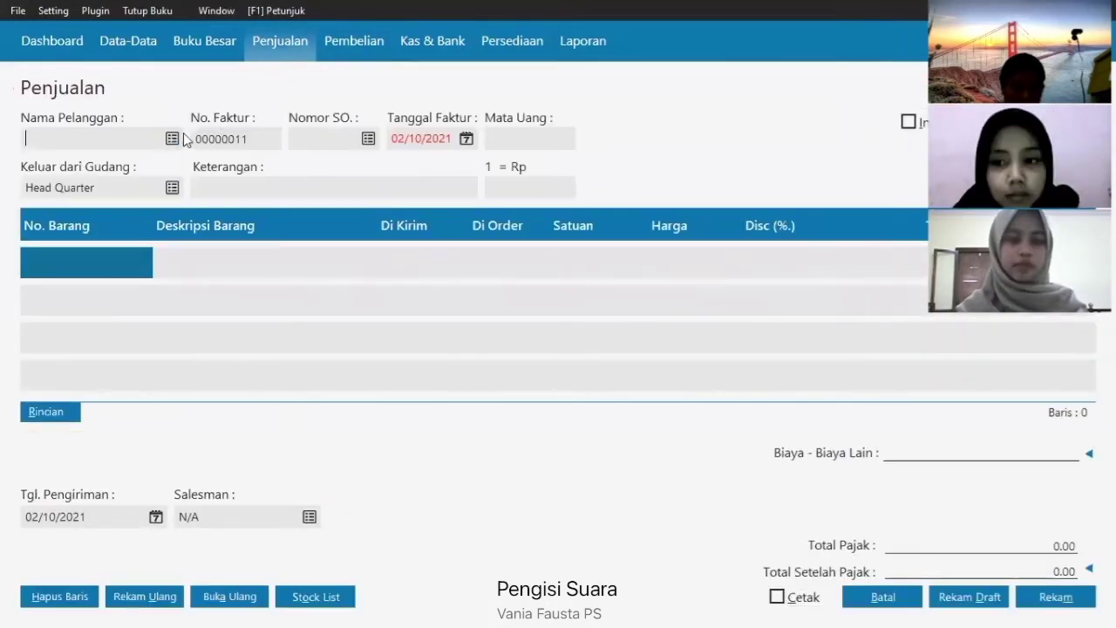
- Bill CUST BONDOWOSO on 19/09/2021 with 22 DASTER as the first item
left_click(174, 139)
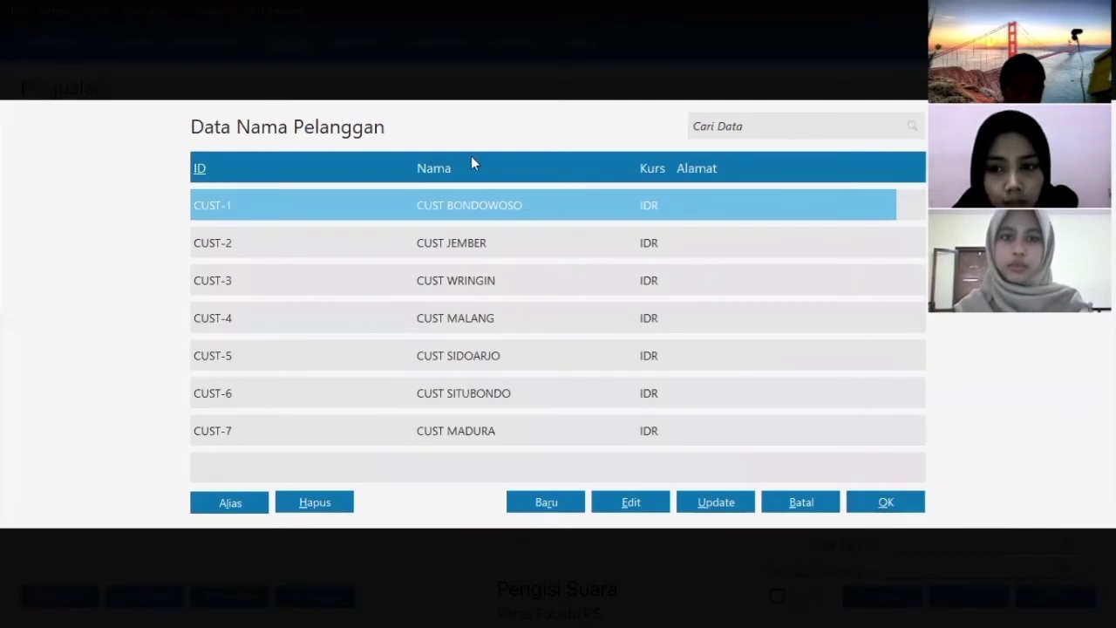
key("Return")
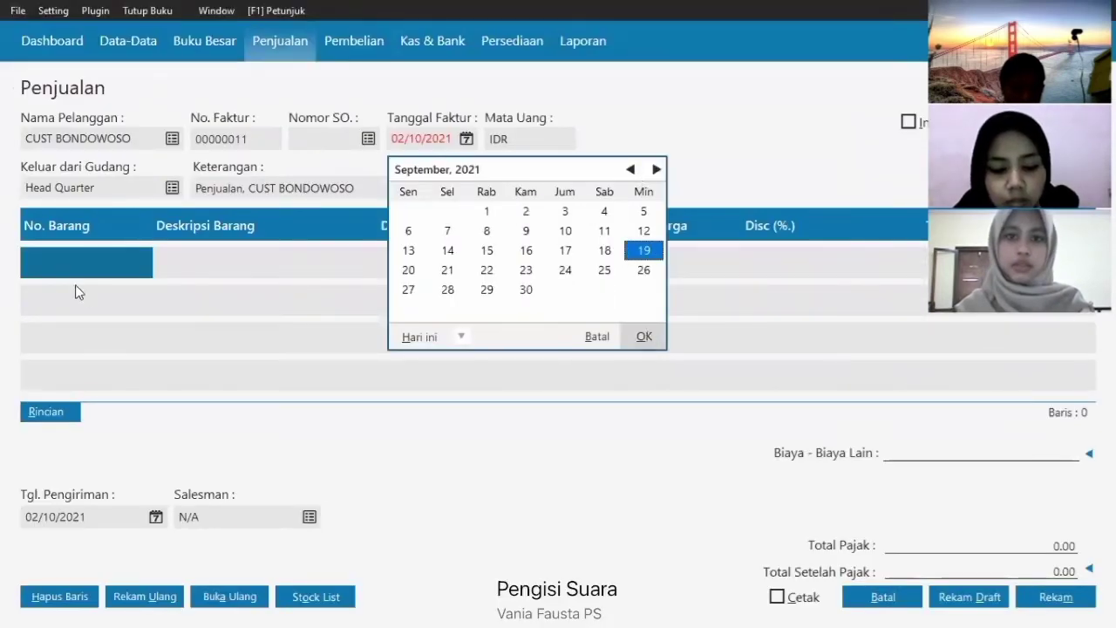
key("Return")
key("Return")
double_click(274, 213)
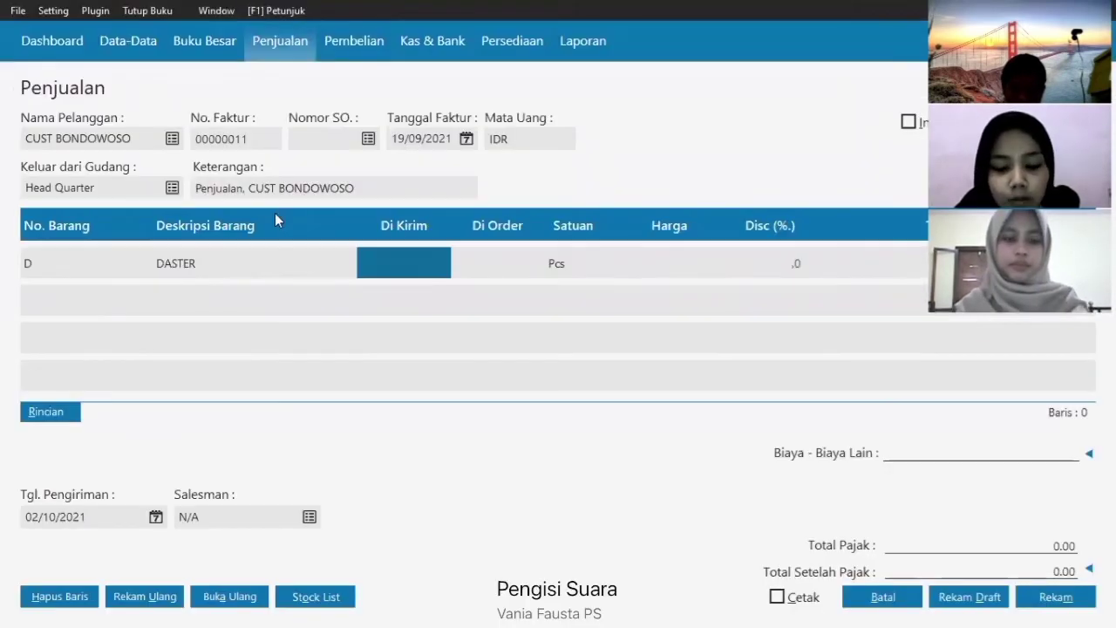
type("22")
key("Return")
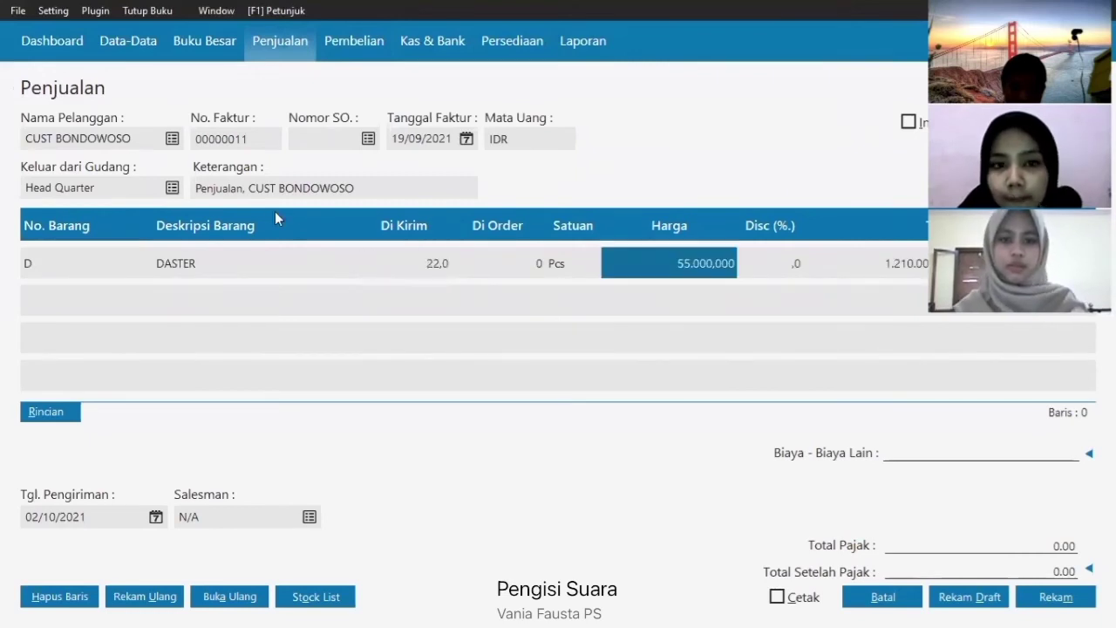
key("Return")
- Add 1 PIYAMA PENDEK as the second invoice row
left_click(52, 300)
key("Return")
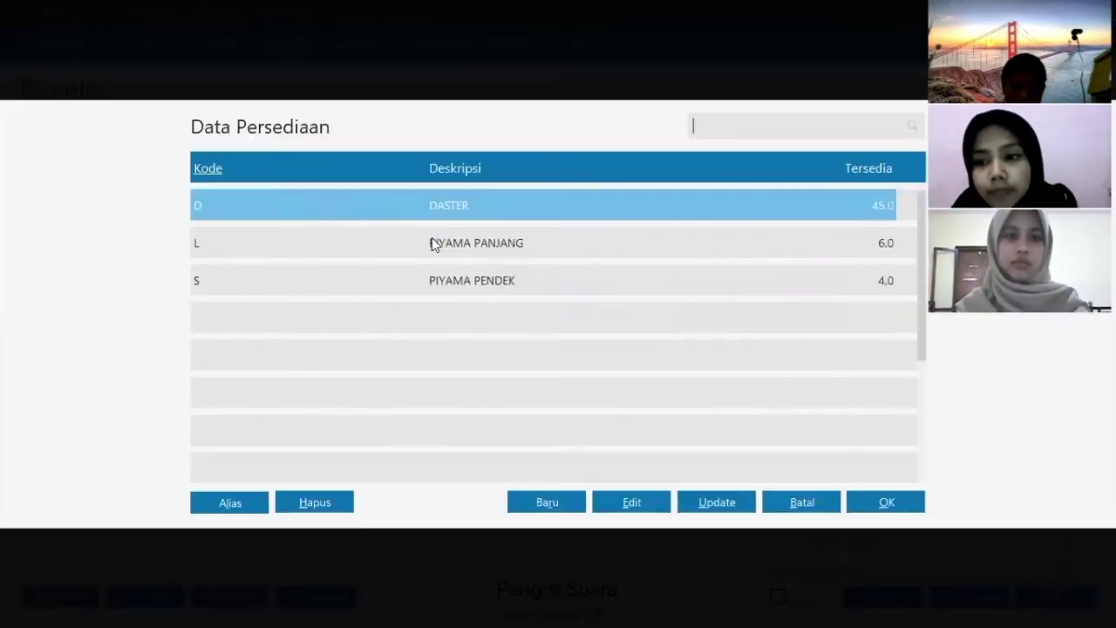
key("Down")
key("Down")
left_click(877, 510)
type("1")
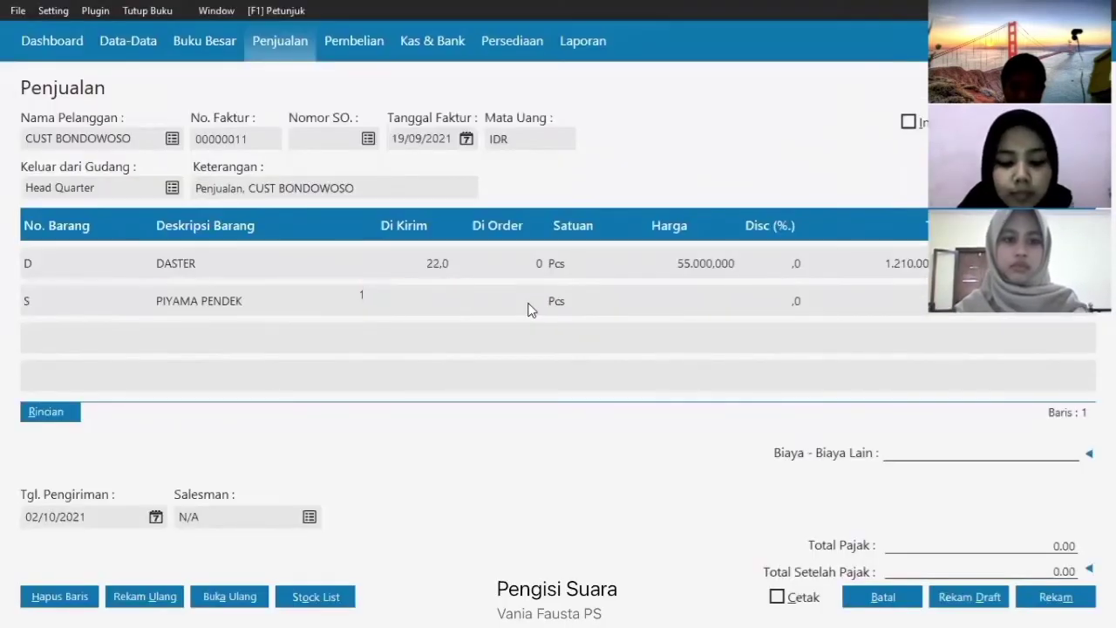
key("Return")
key("Return")
- Set shipping date 19/09/2021 and save invoice 00000011
left_click(160, 516)
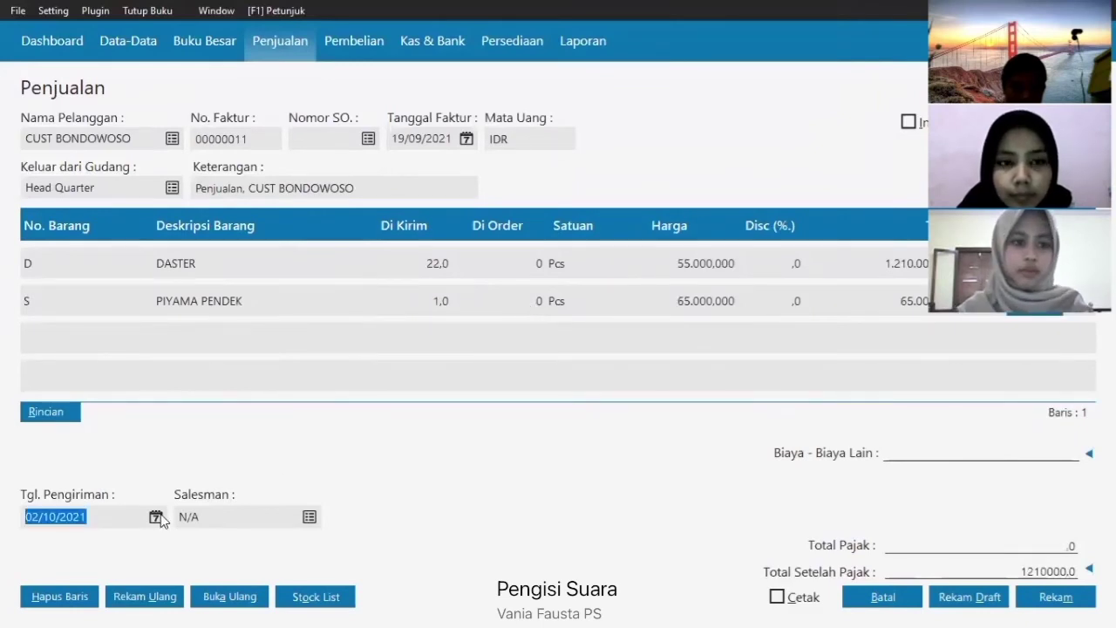
left_click(394, 401)
left_click(408, 488)
left_click(1036, 602)
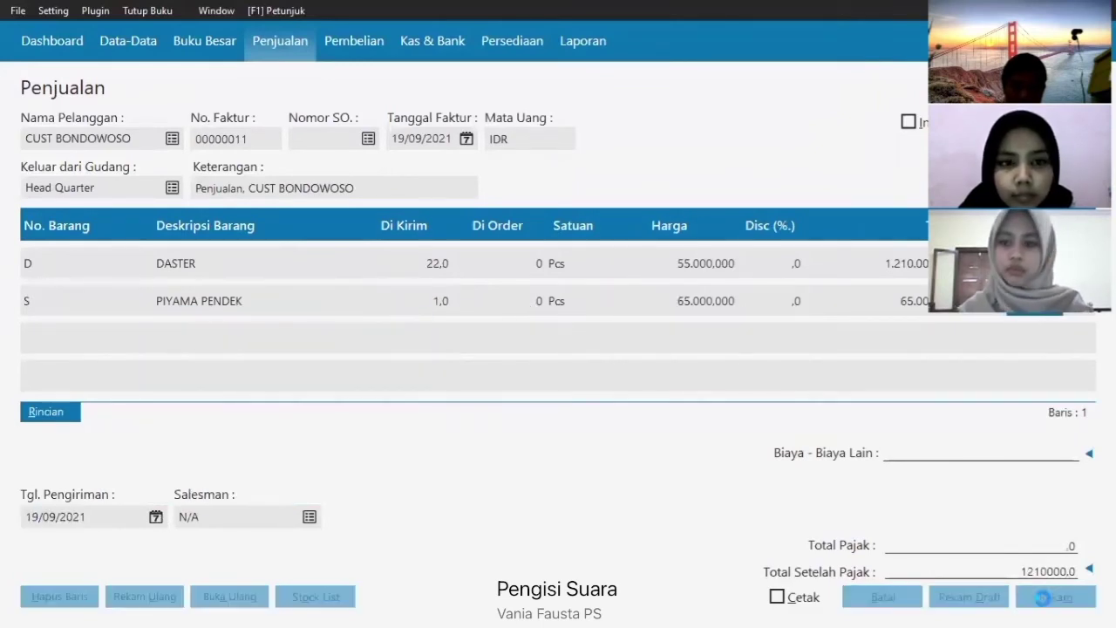
- Set the new invoice's customer to CUST JEMBER, dated 19/09/2021
left_click(172, 138)
left_click(375, 241)
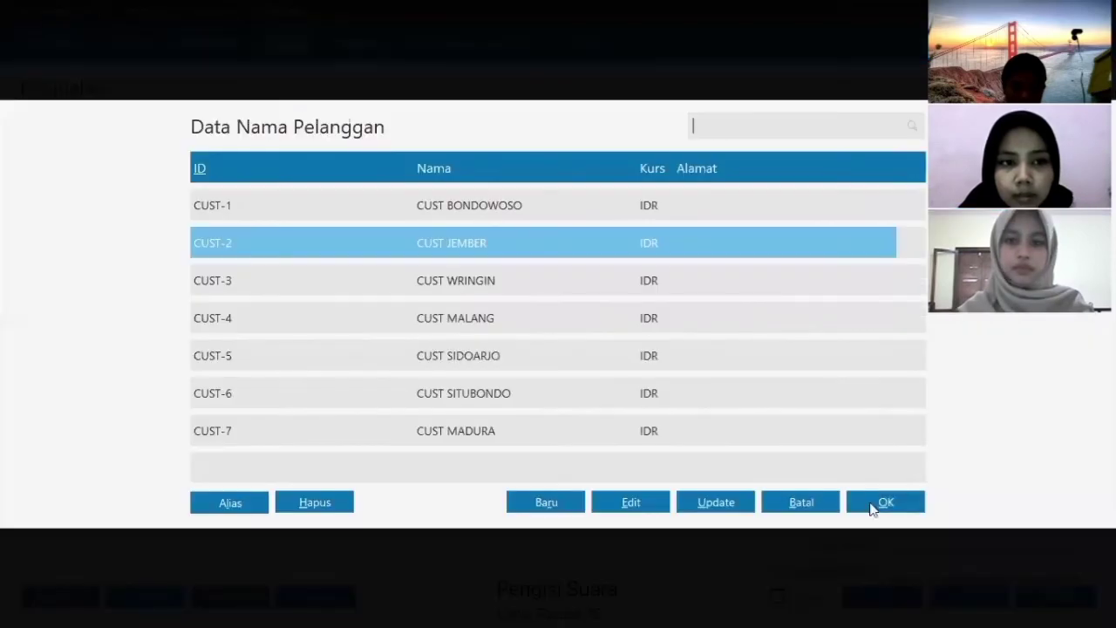
left_click(882, 502)
left_click(645, 249)
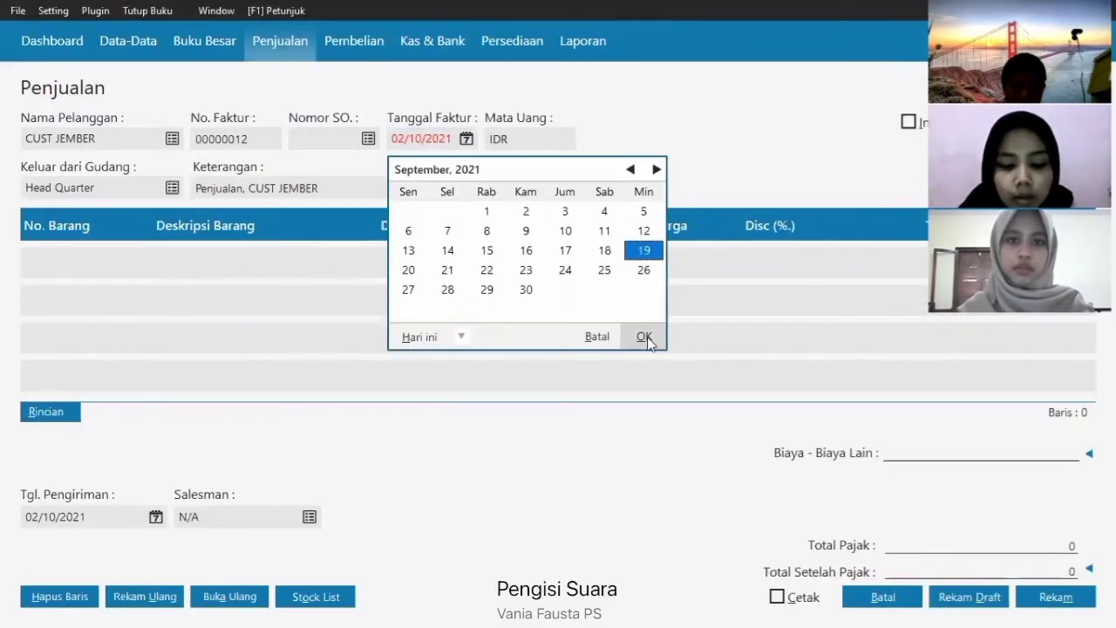
left_click(642, 336)
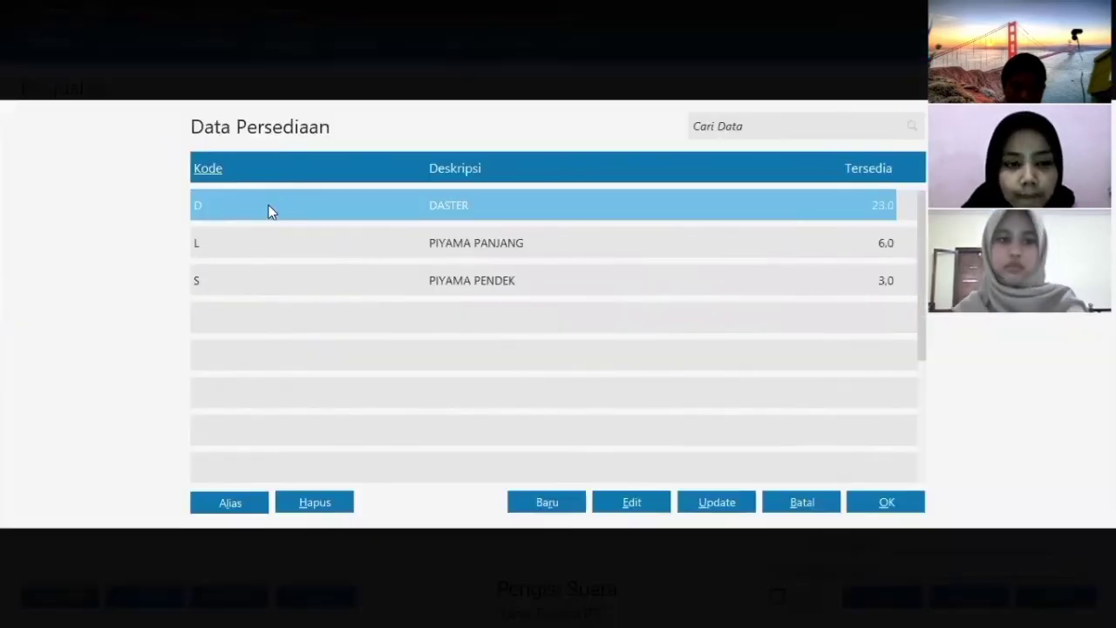
- Add 10 DASTER and 2 PIYAMA PANJANG, leaving the third row empty
double_click(270, 205)
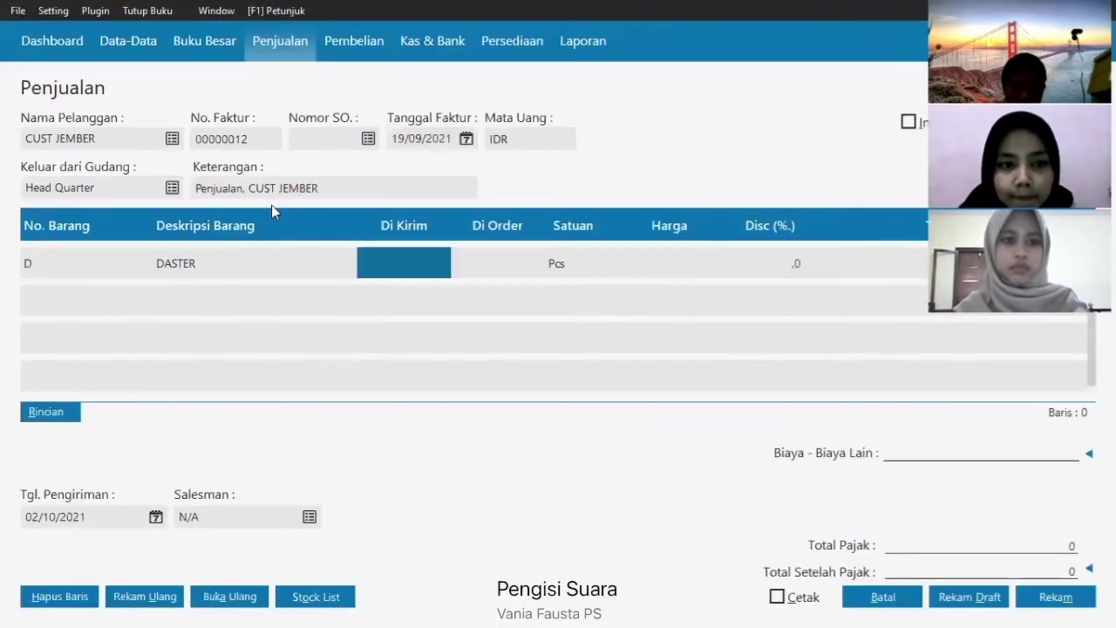
type("10")
key("Return")
left_click(292, 300)
key("Left")
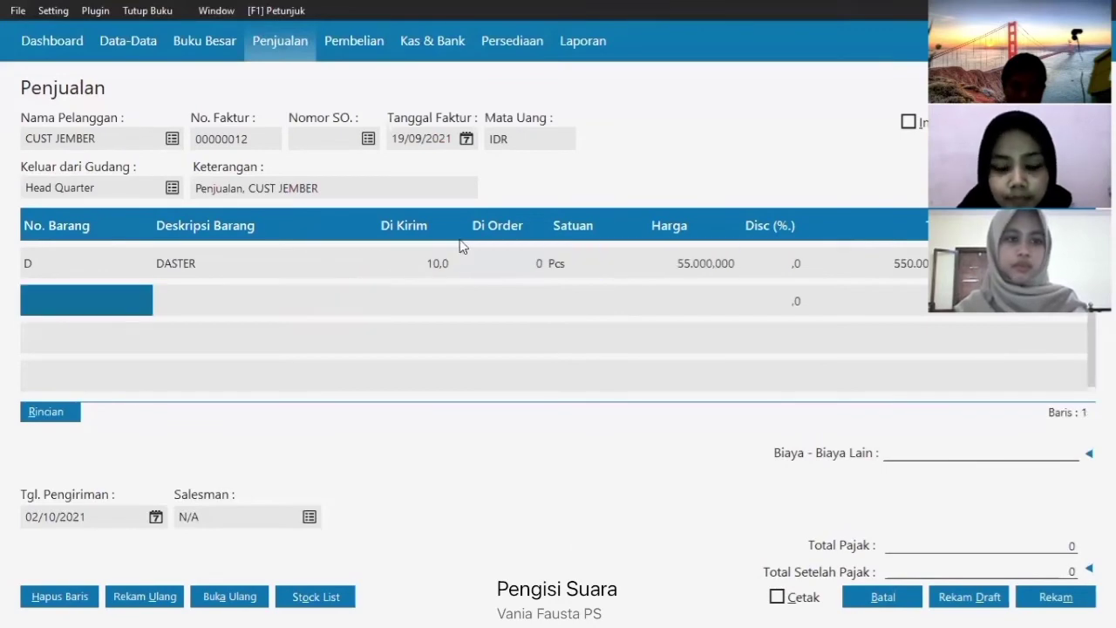
key("Return")
key("Return")
double_click(460, 242)
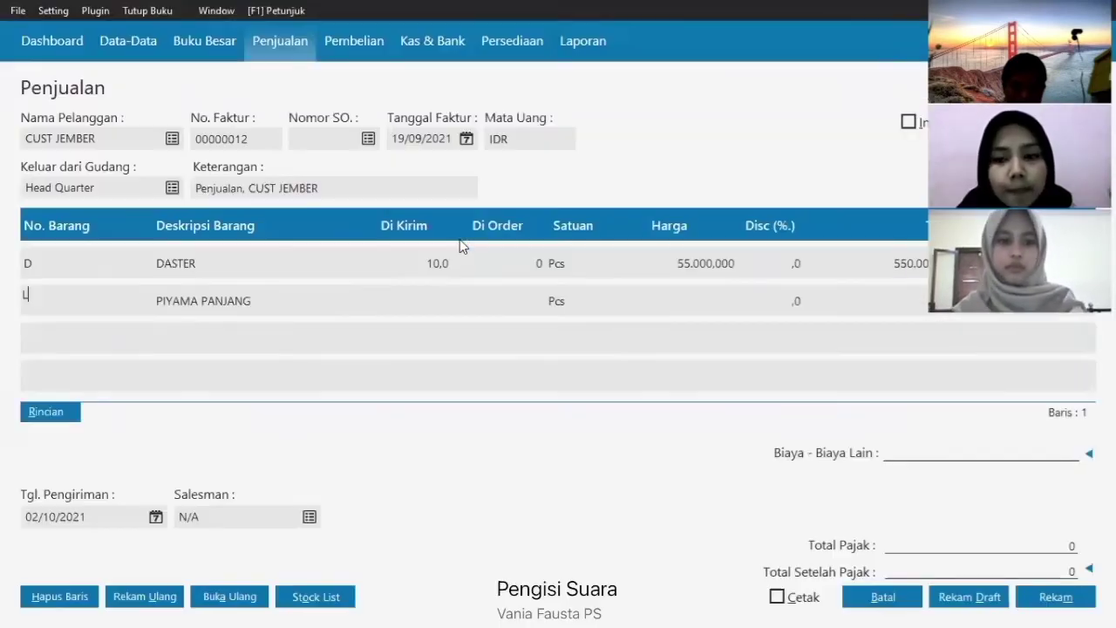
type("2")
key("Return")
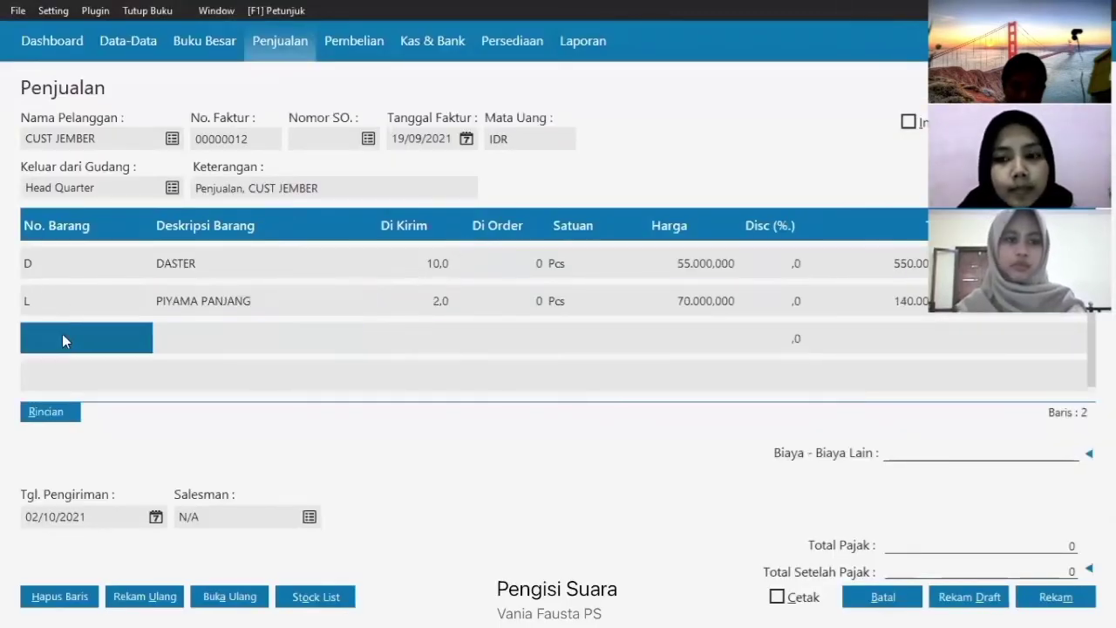
left_click(64, 332)
key("Return")
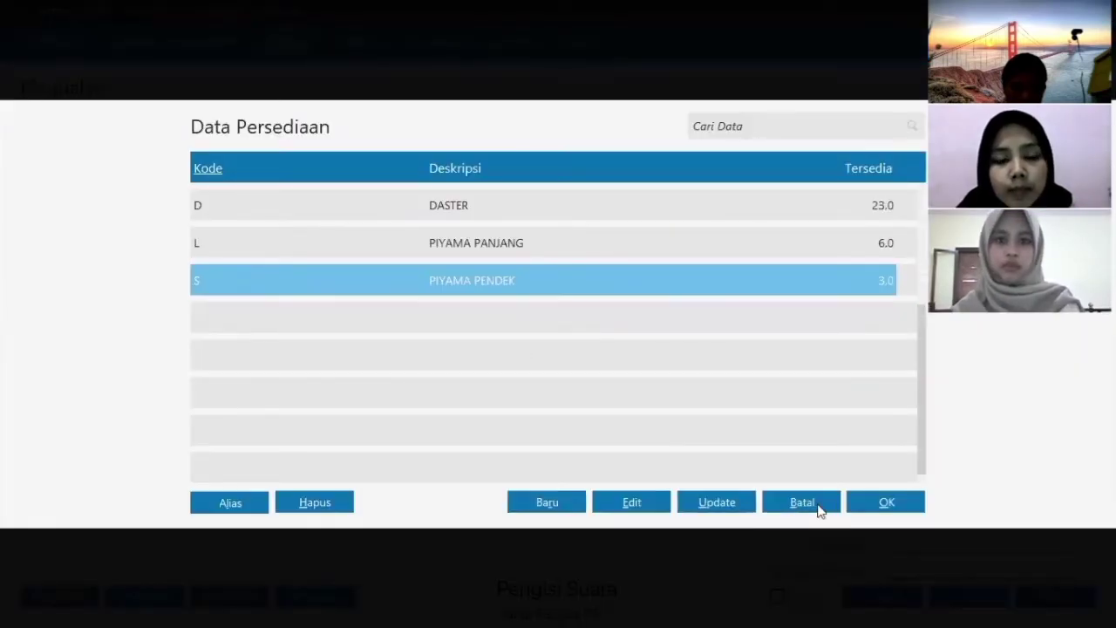
left_click(814, 506)
- Set shipping date 19/09/2021 and save invoice 00000012
left_click(156, 520)
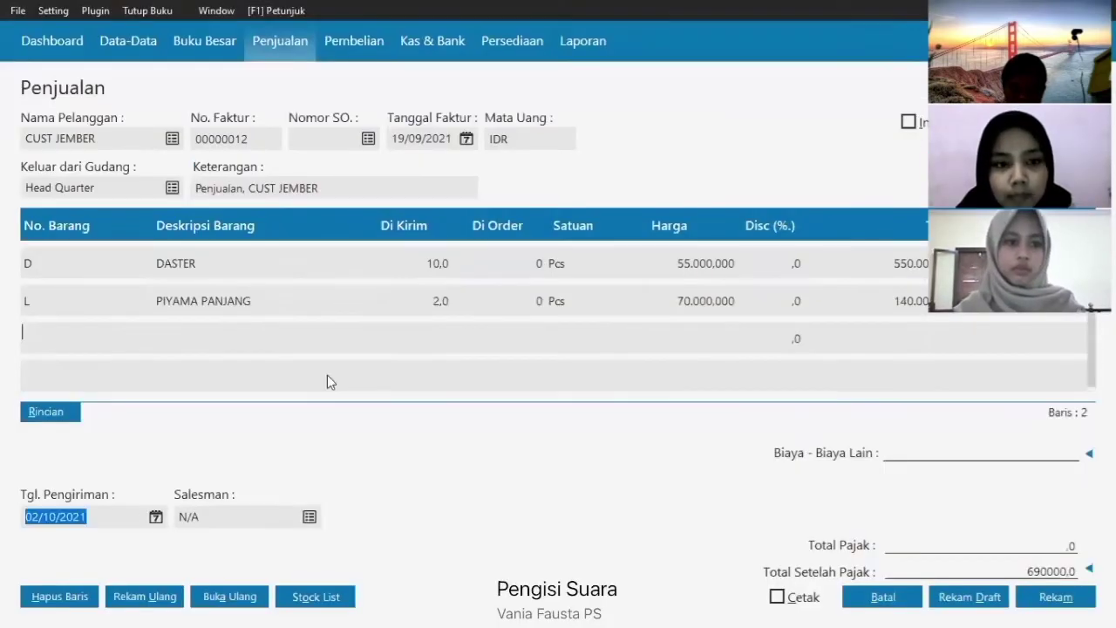
left_click(388, 324)
left_click(400, 402)
left_click(400, 488)
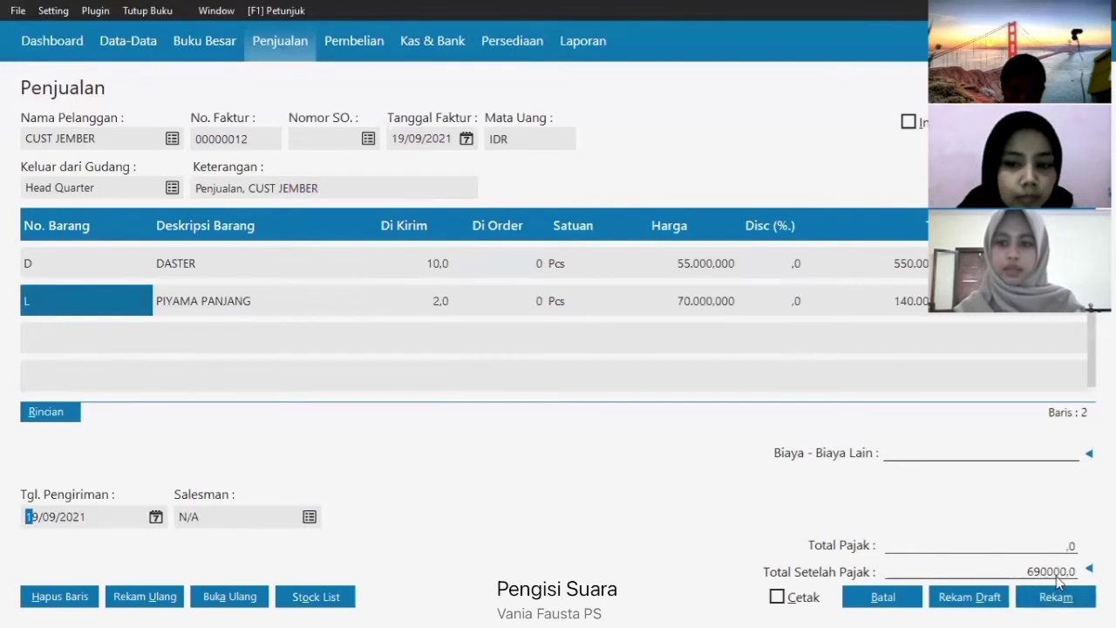
left_click(1069, 604)
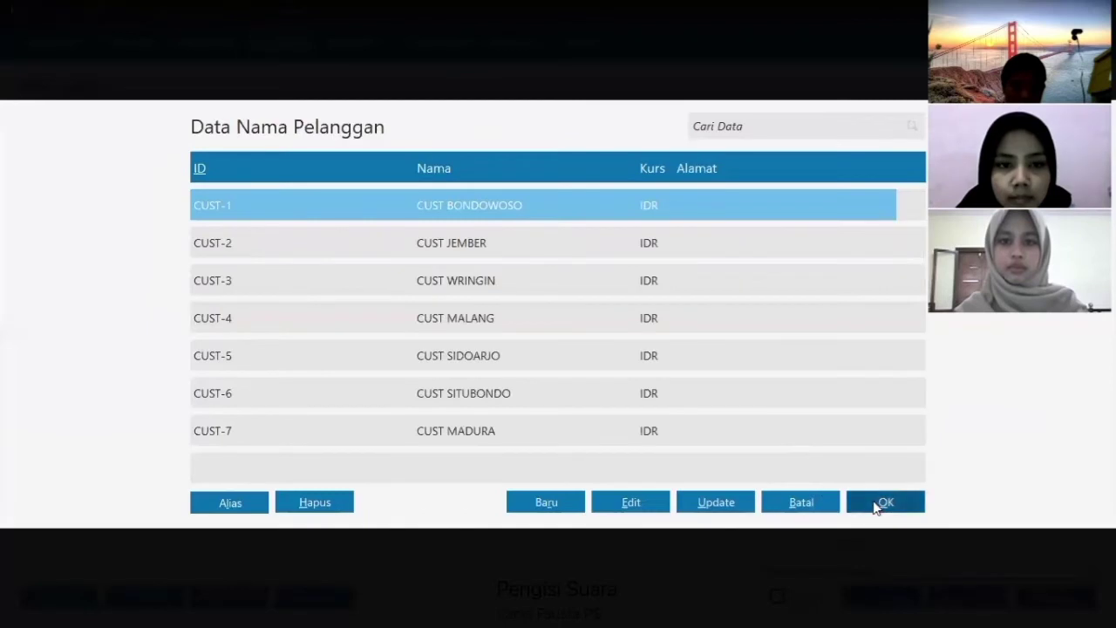
- Set the invoice customer to CUST BONDOWOSO, dated 19/09/2021
left_click(876, 503)
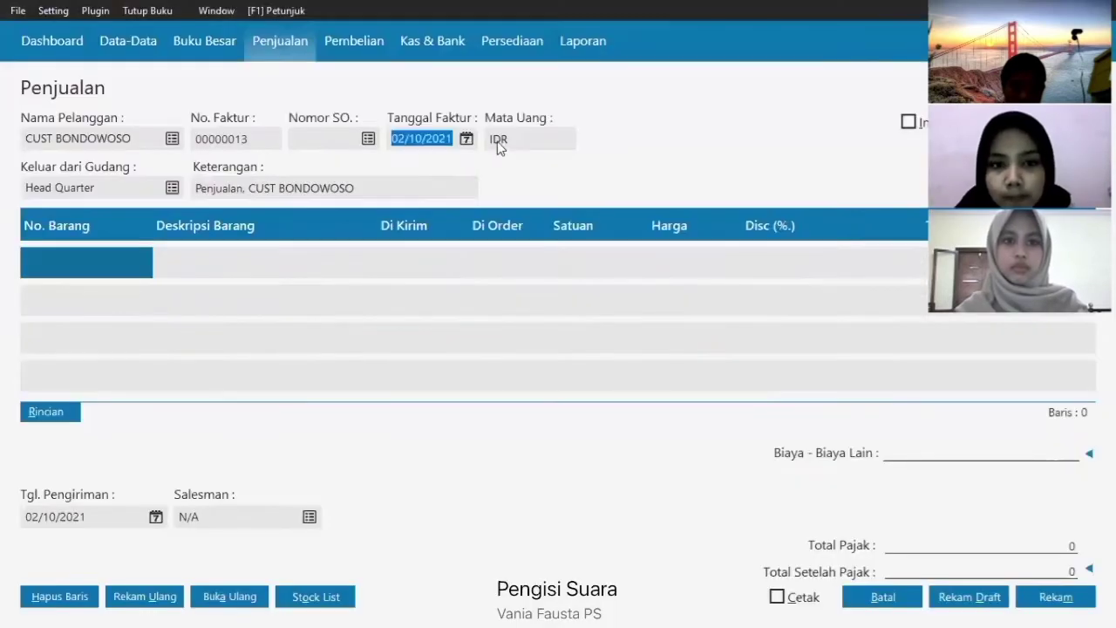
left_click(466, 139)
left_click(631, 169)
left_click(643, 250)
left_click(644, 336)
- Add 5 DASTER and 1 PIYAMA PANJANG to the invoice
left_click(75, 258)
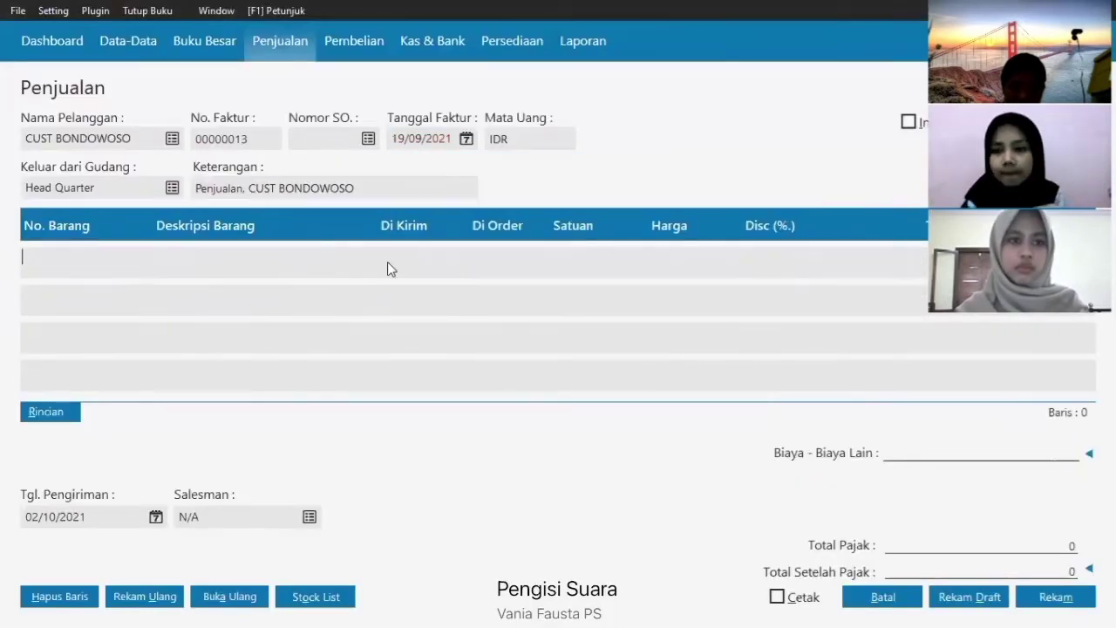
key("Return")
left_click(902, 507)
key("Return")
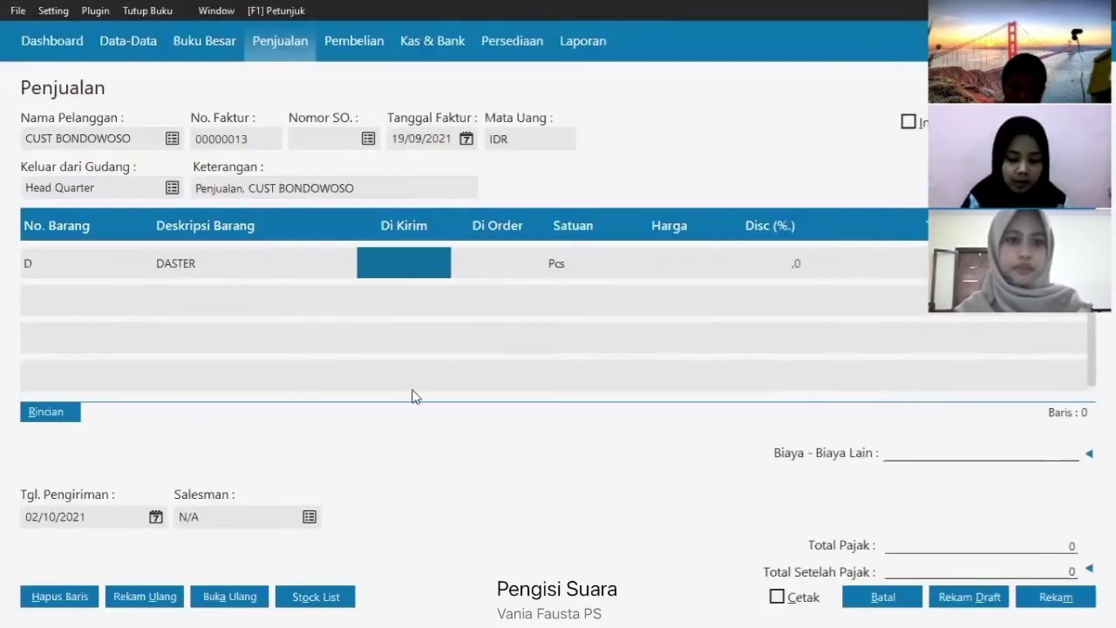
type("5")
key("Return")
key("Return")
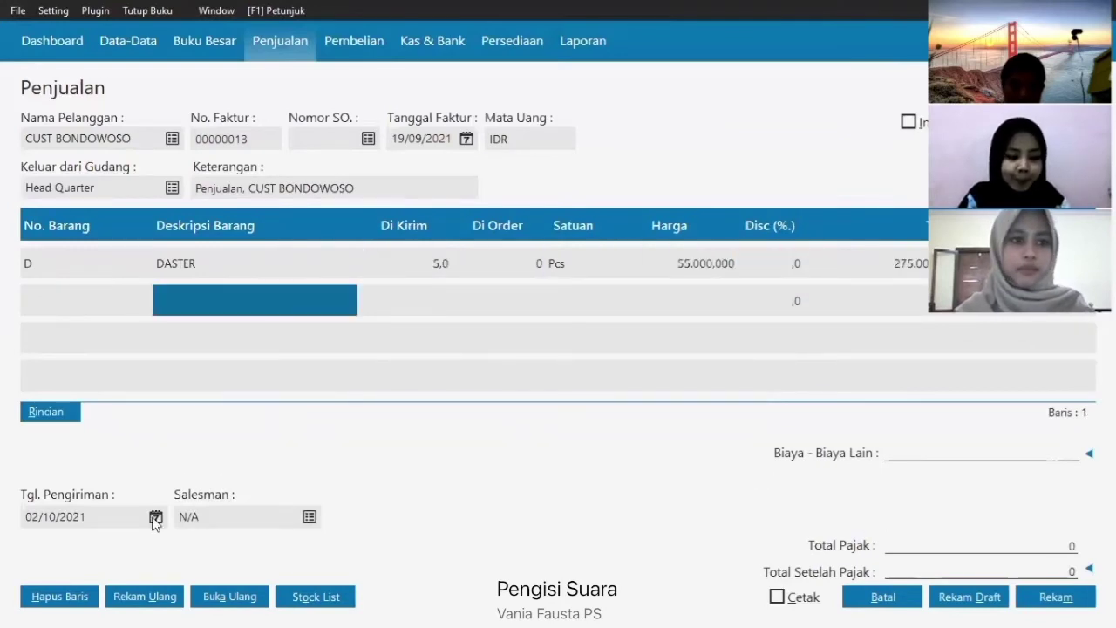
key("Return")
key("Down")
key("Return")
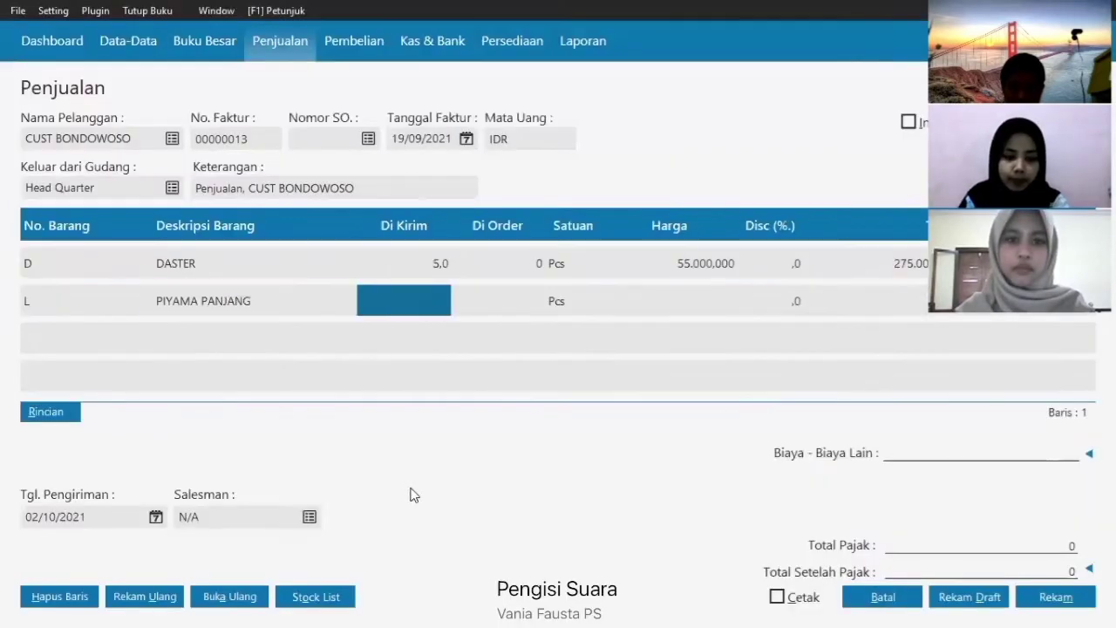
type("1")
key("Return")
key("Return")
key("Return")
key("Return")
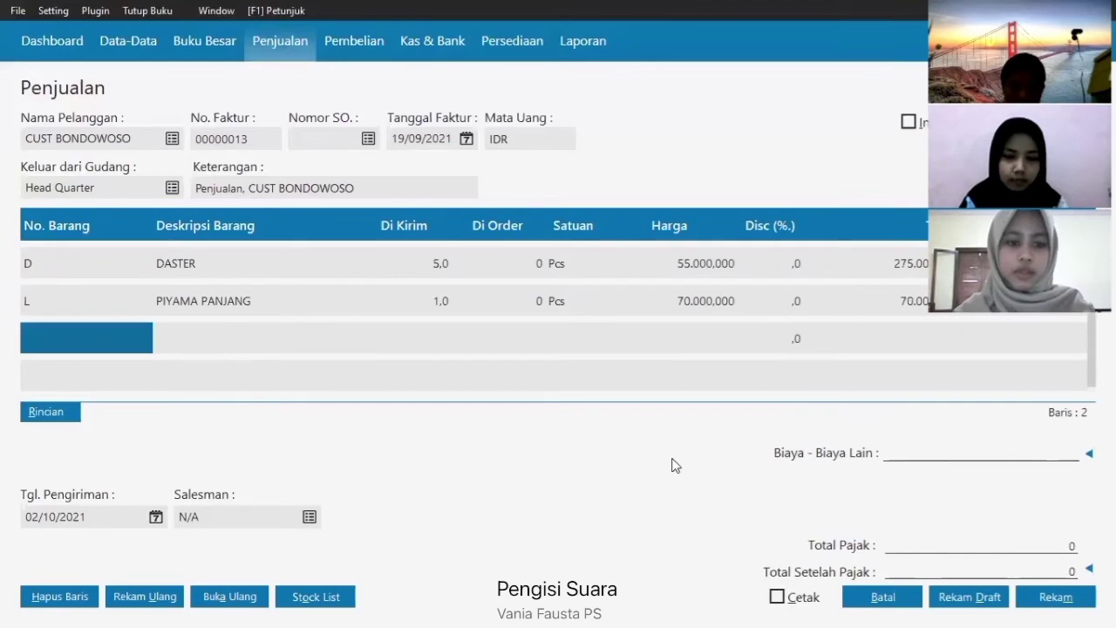
- Set shipping date 19/09/2021 and save invoice 00000013
left_click(156, 517)
left_click(387, 321)
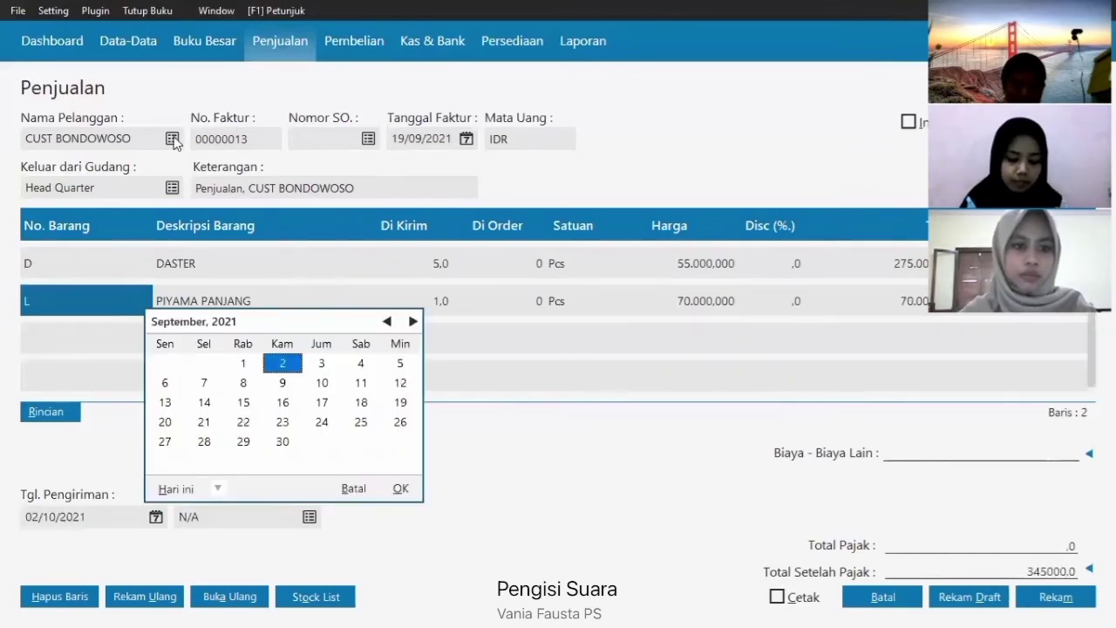
left_click(402, 402)
left_click(401, 489)
key("alt+m")
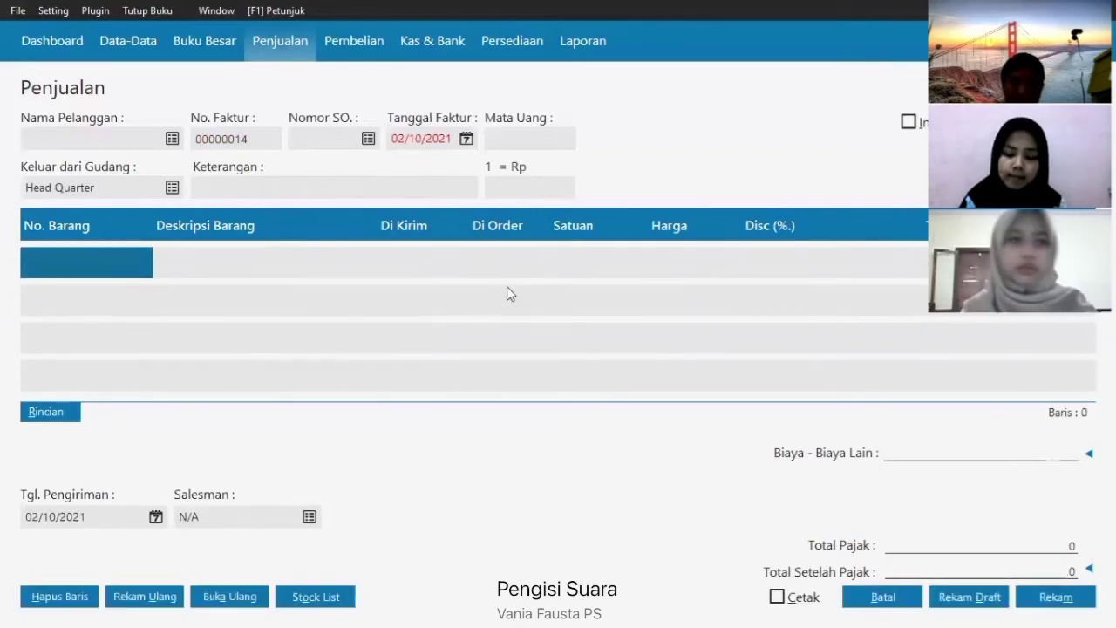
- Set the new invoice's customer to CUST WRINGIN, dated 19/09/2021
left_click(171, 139)
left_click(454, 279)
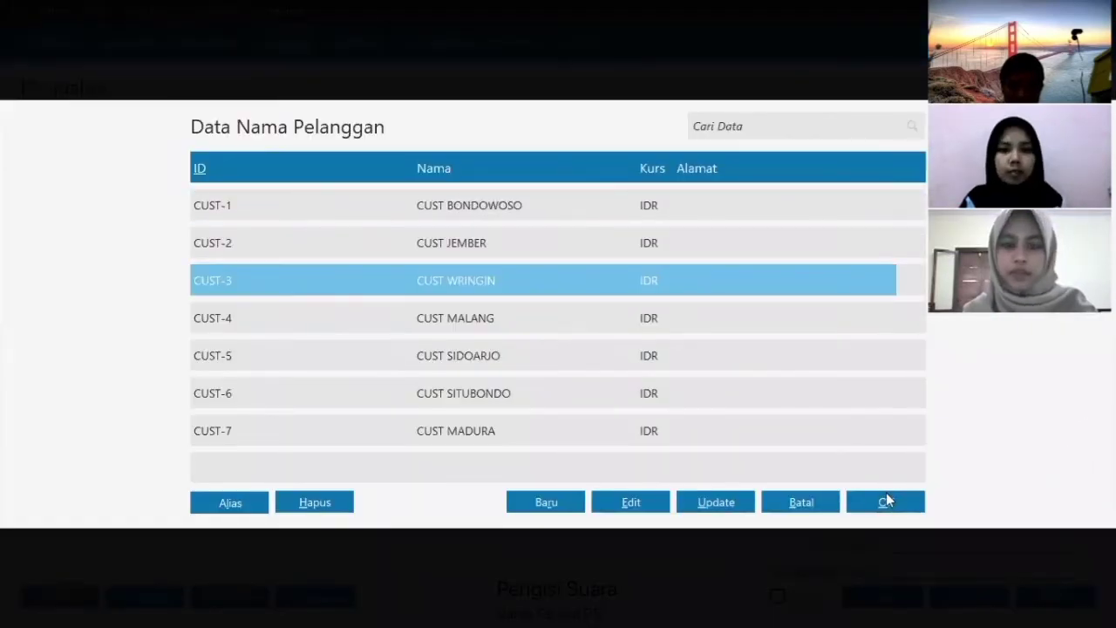
left_click(886, 497)
left_click(470, 140)
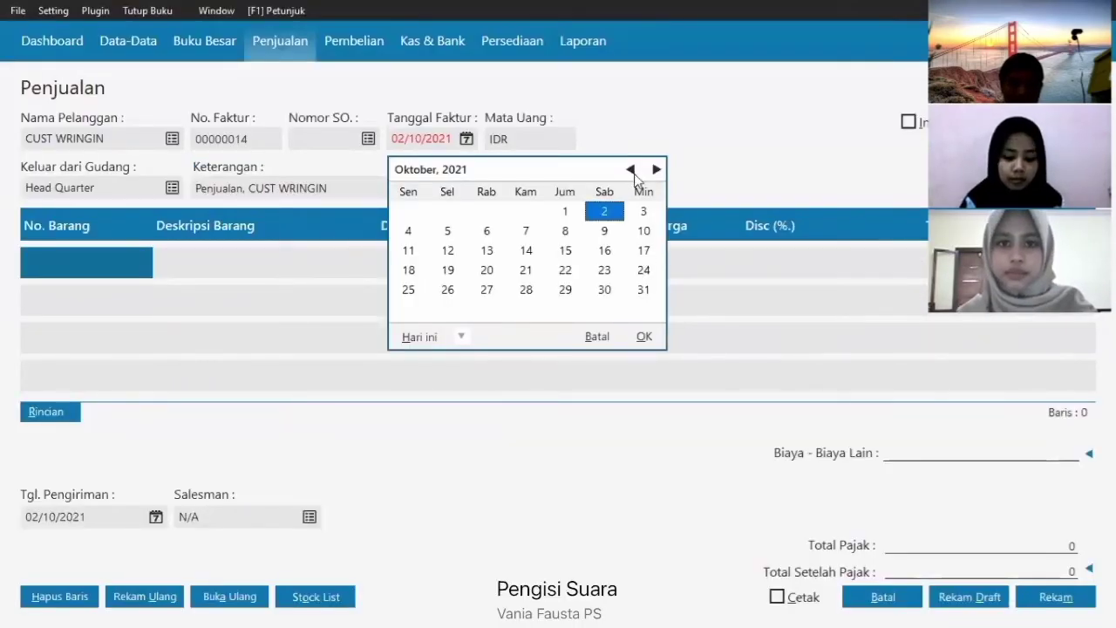
left_click(630, 169)
left_click(644, 250)
left_click(643, 337)
- Add 7 DASTER and 2 PIYAMA PANJANG as the first two rows
left_click(40, 258)
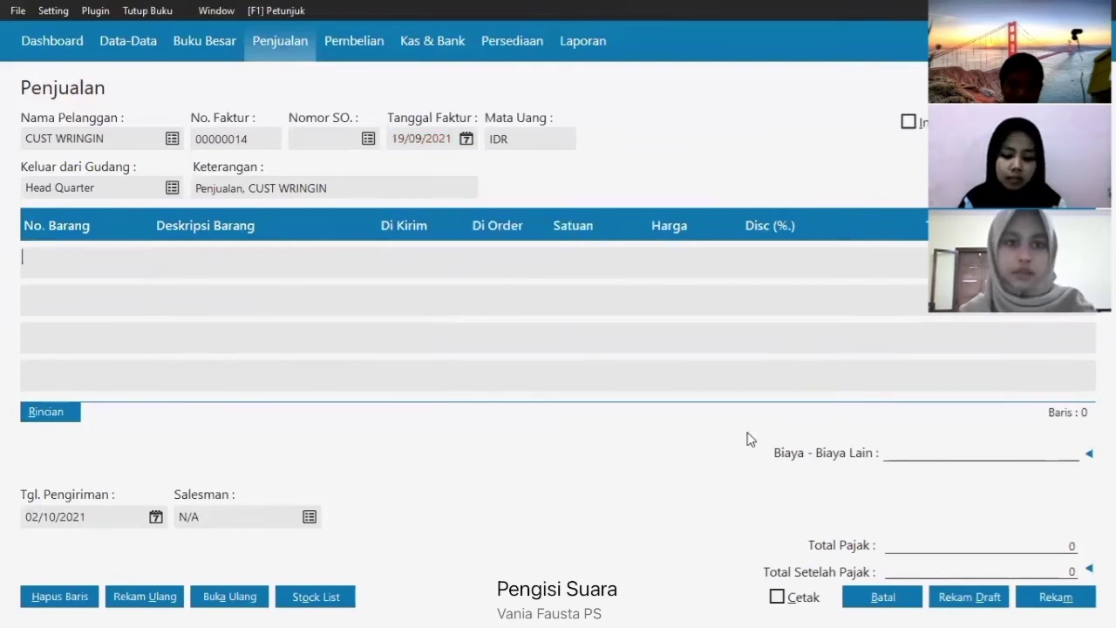
key("Tab")
left_click(877, 506)
key("Tab")
key("Tab")
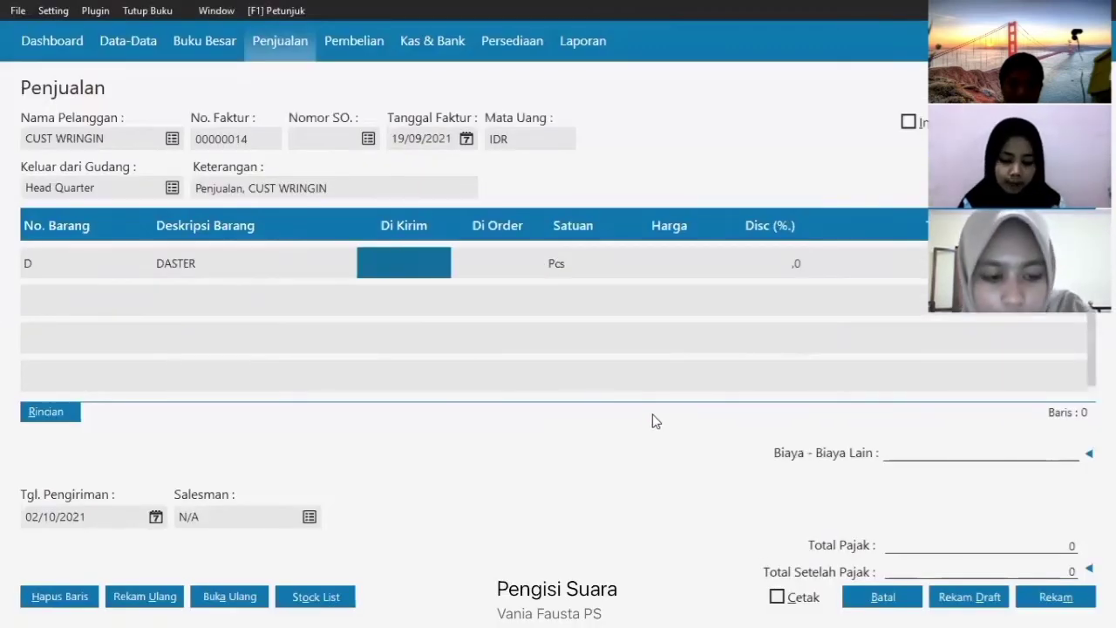
type("7")
left_click(34, 301)
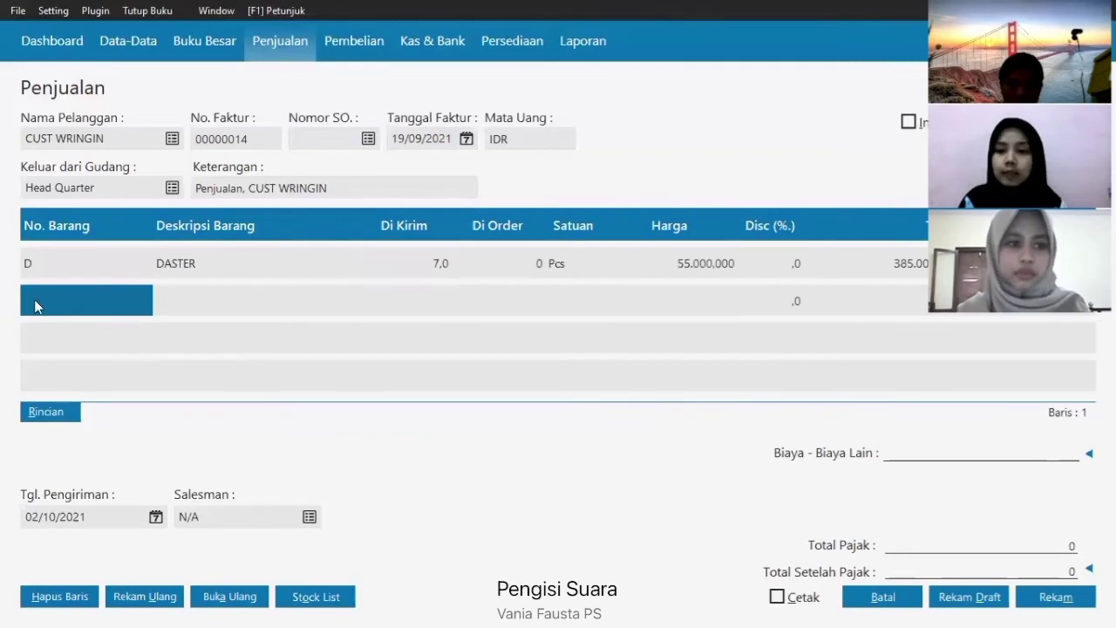
key("Tab")
left_click(404, 251)
left_click(849, 500)
key("Tab")
type("2")
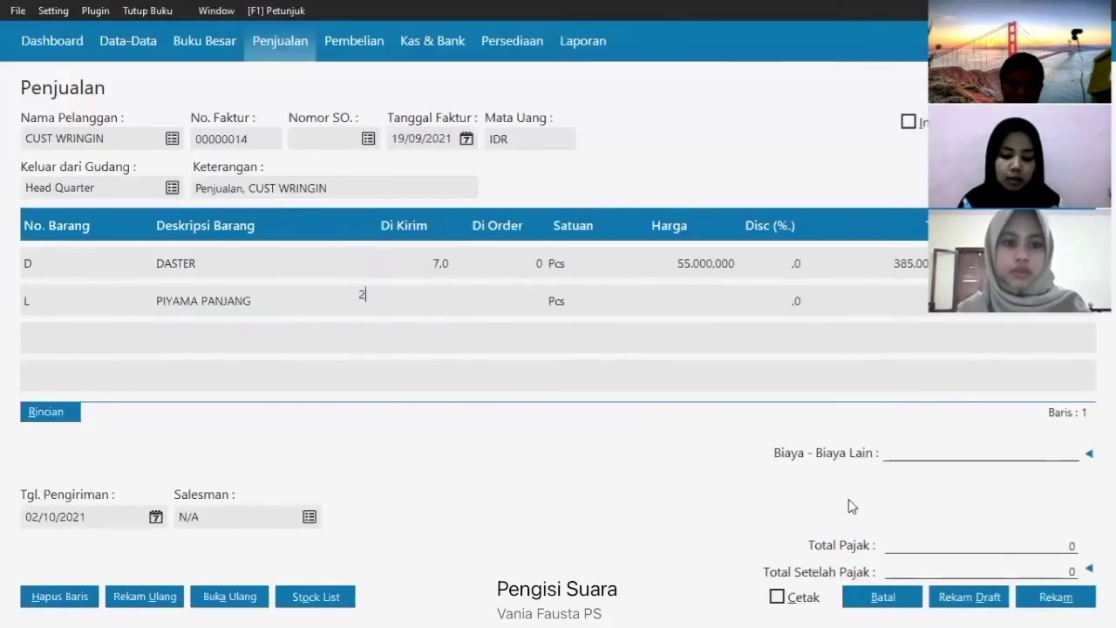
- Add 2 PIYAMA PENDEK in the third row
left_click(145, 346)
key("Tab")
left_click(393, 280)
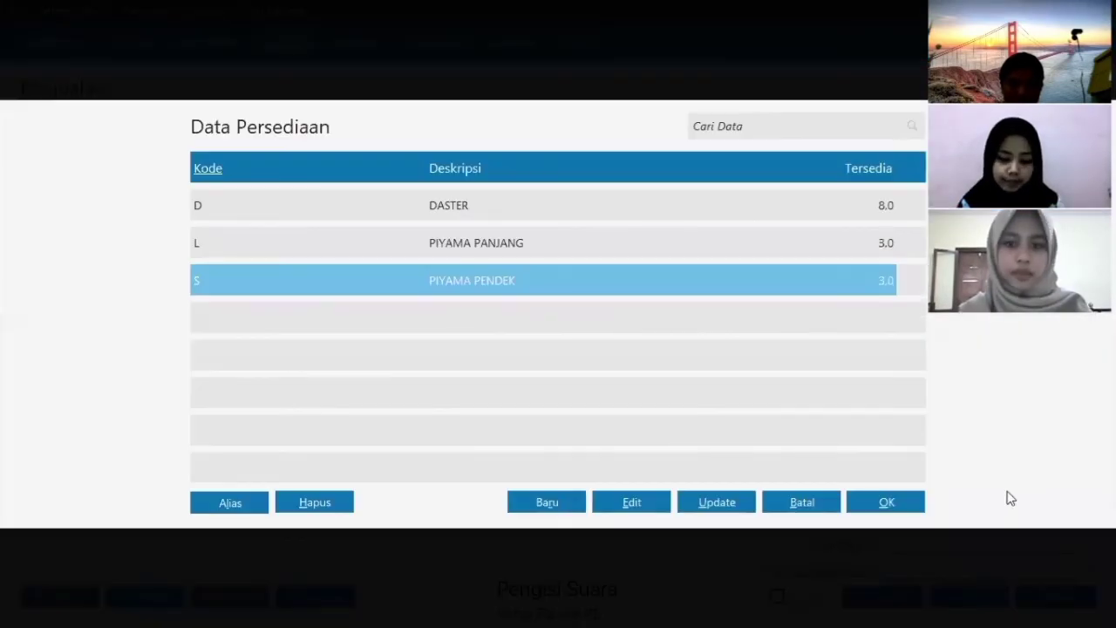
left_click(886, 502)
key("Tab")
type("2")
key("Tab")
key("Tab")
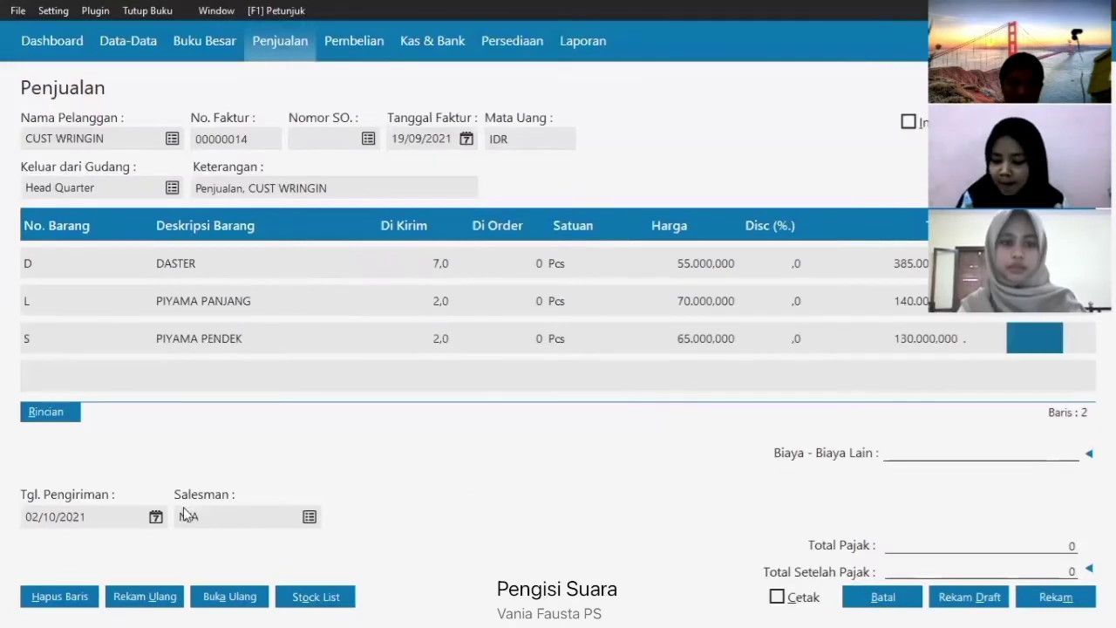
- Set delivery date 19/09/2021 and save invoice 00000014
left_click(161, 520)
left_click(155, 516)
left_click(398, 399)
left_click(399, 419)
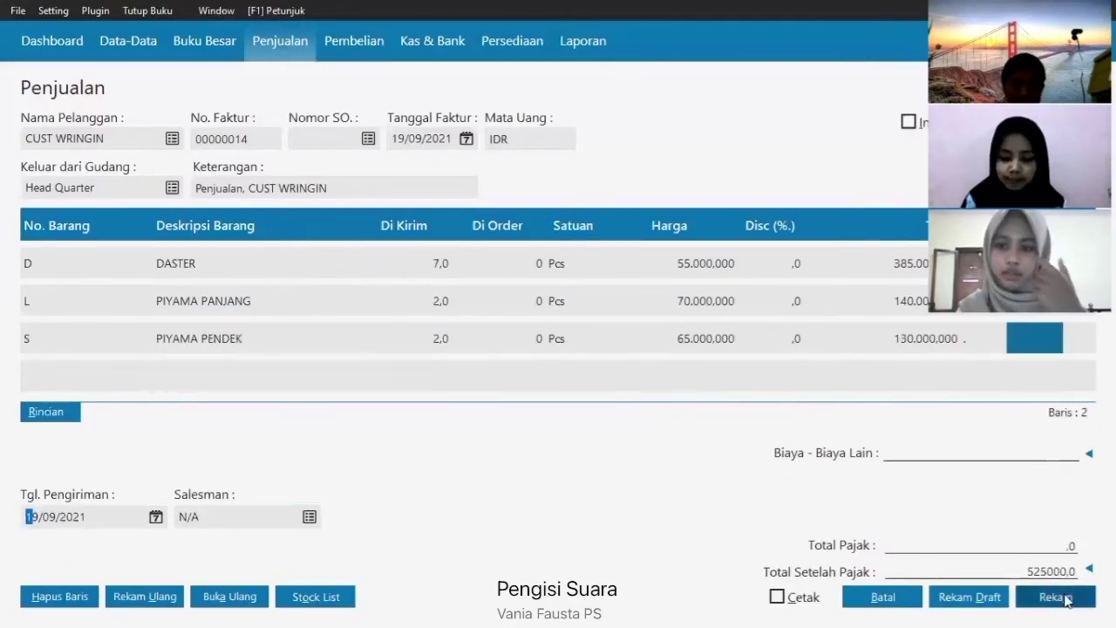
left_click(1063, 602)
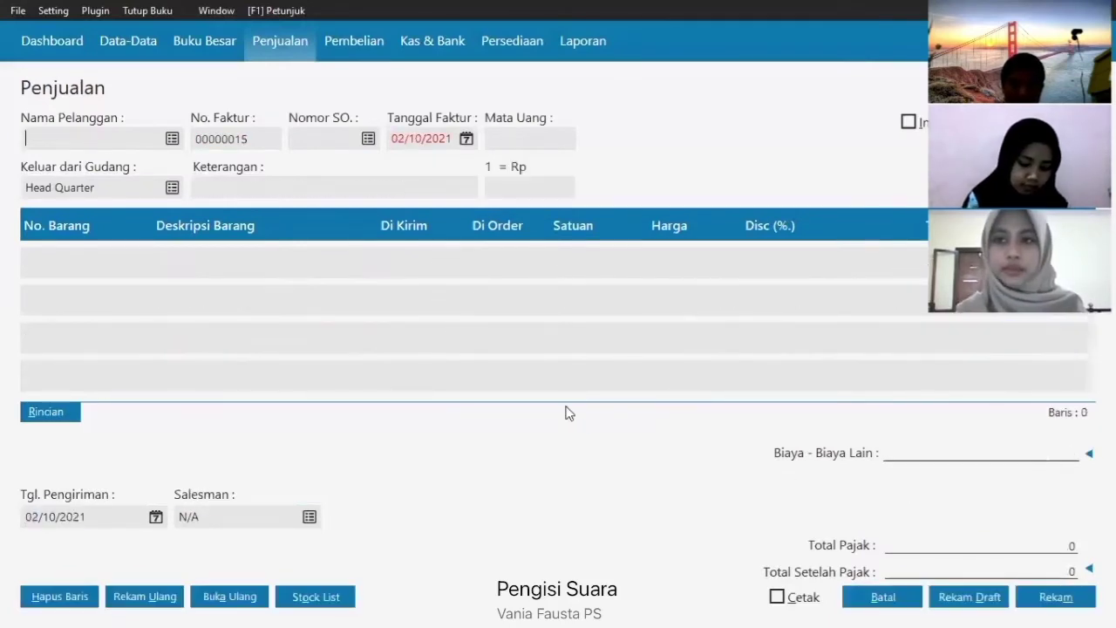
- Abandon the blank sales invoice after its missing-customer warning
left_click(1076, 605)
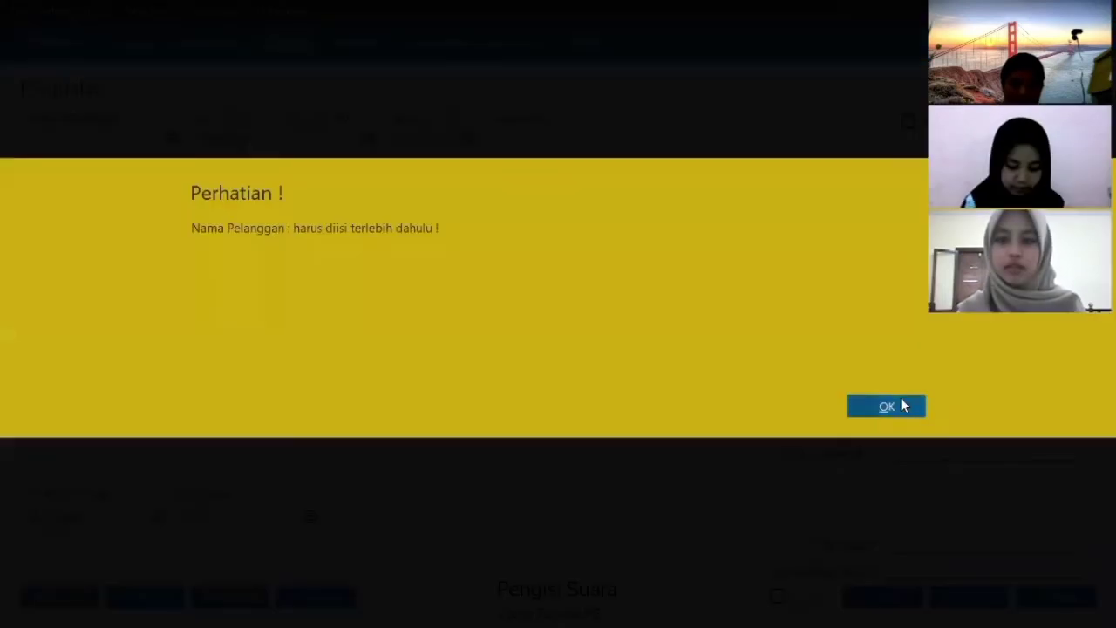
left_click(903, 404)
left_click(913, 605)
- Start a new goods receipt from SUPLIER dated 22/09/2021
left_click(354, 42)
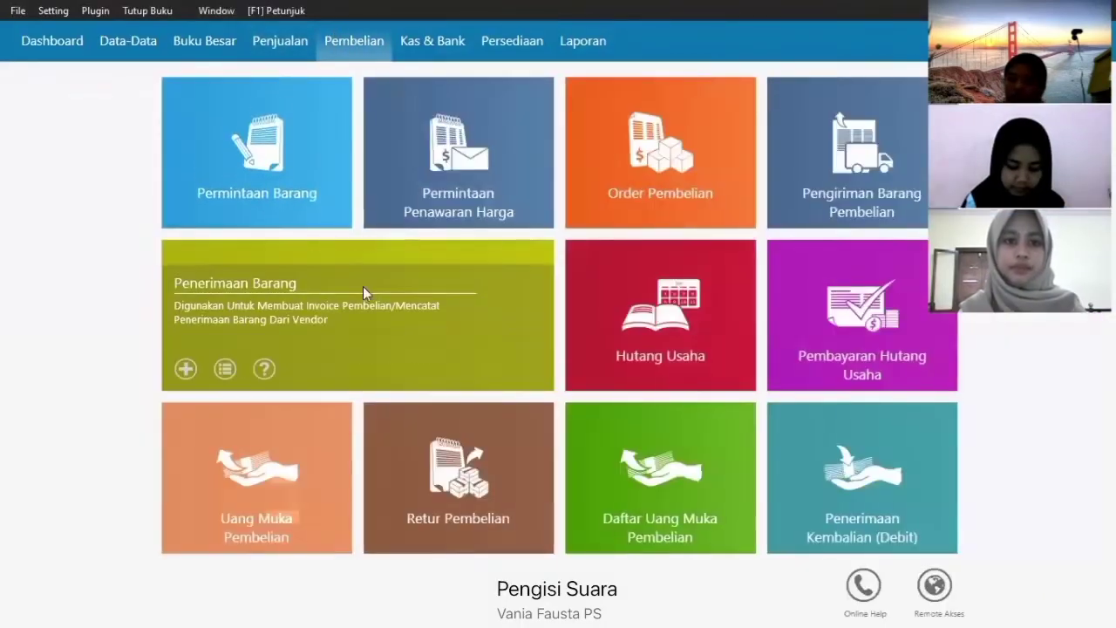
left_click(363, 286)
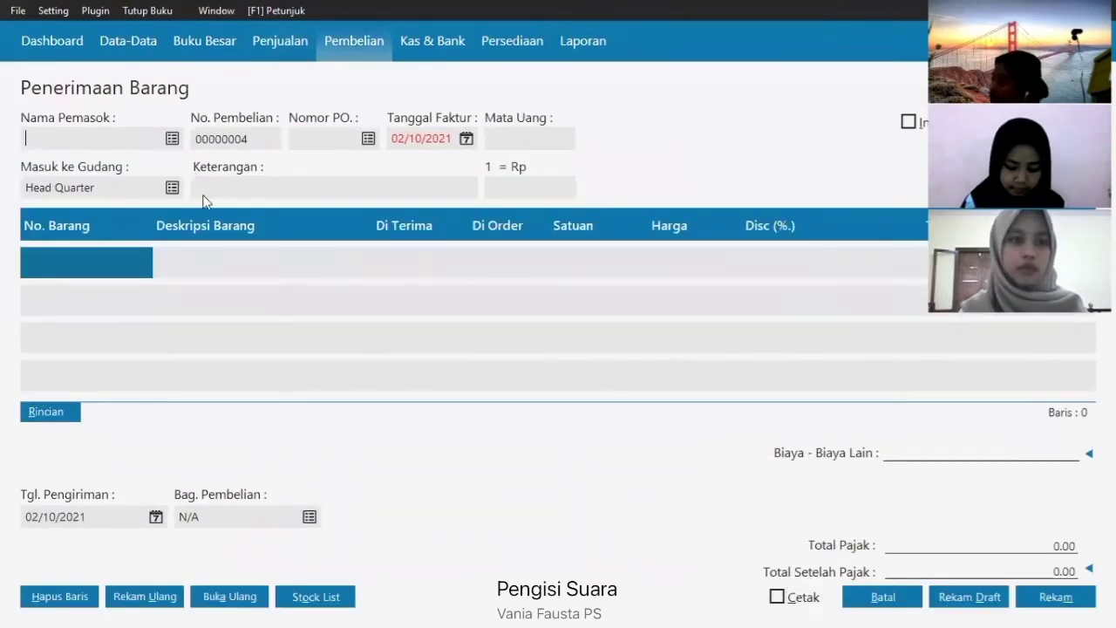
left_click(172, 138)
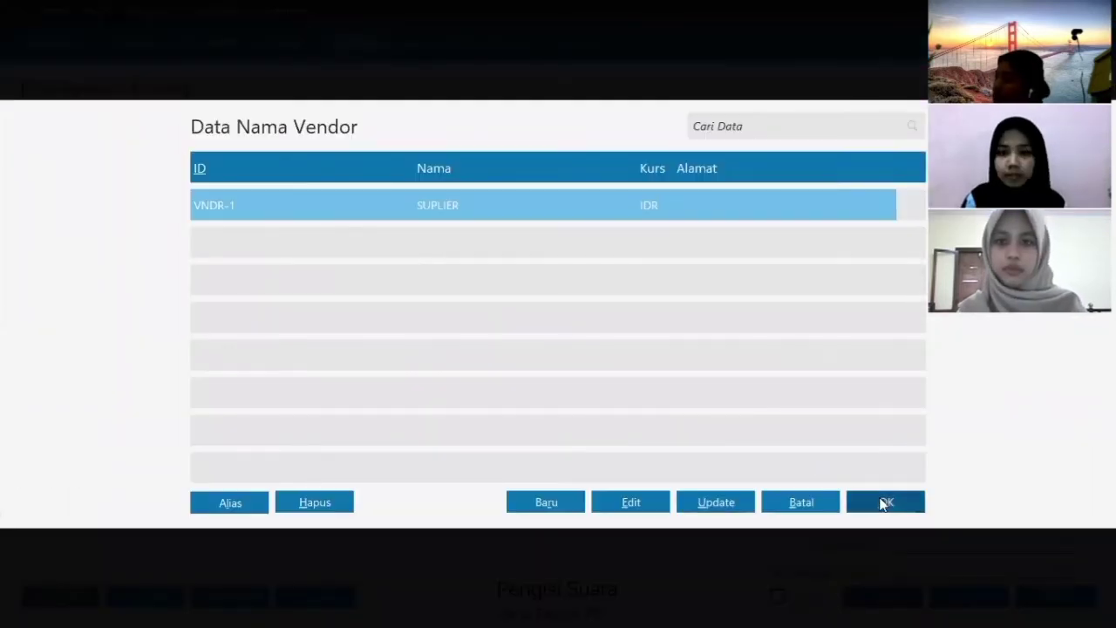
left_click(882, 501)
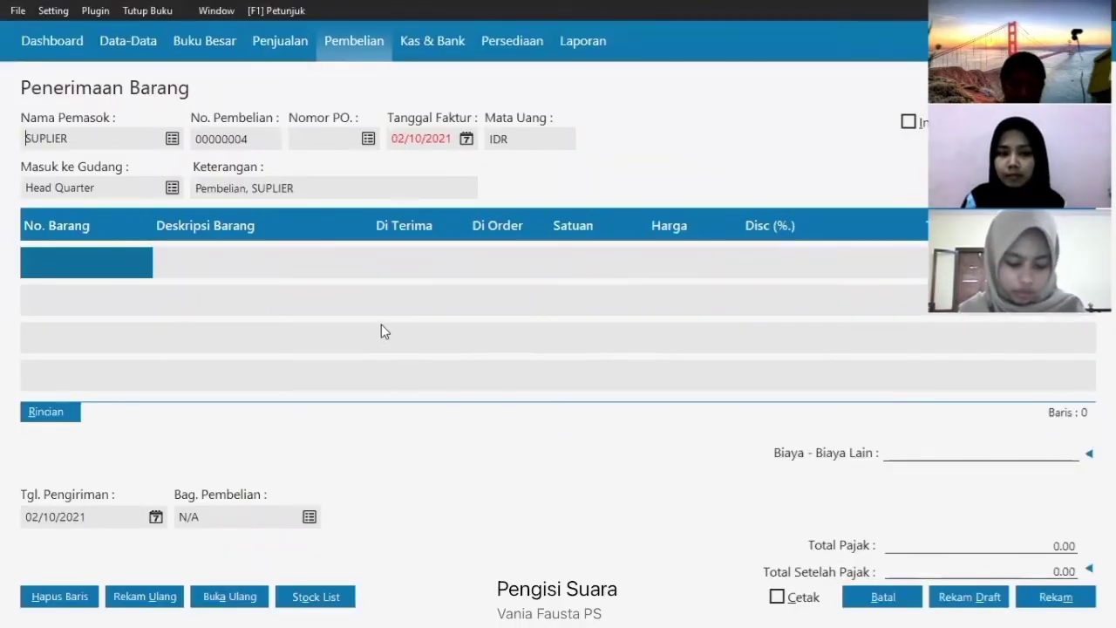
left_click(466, 138)
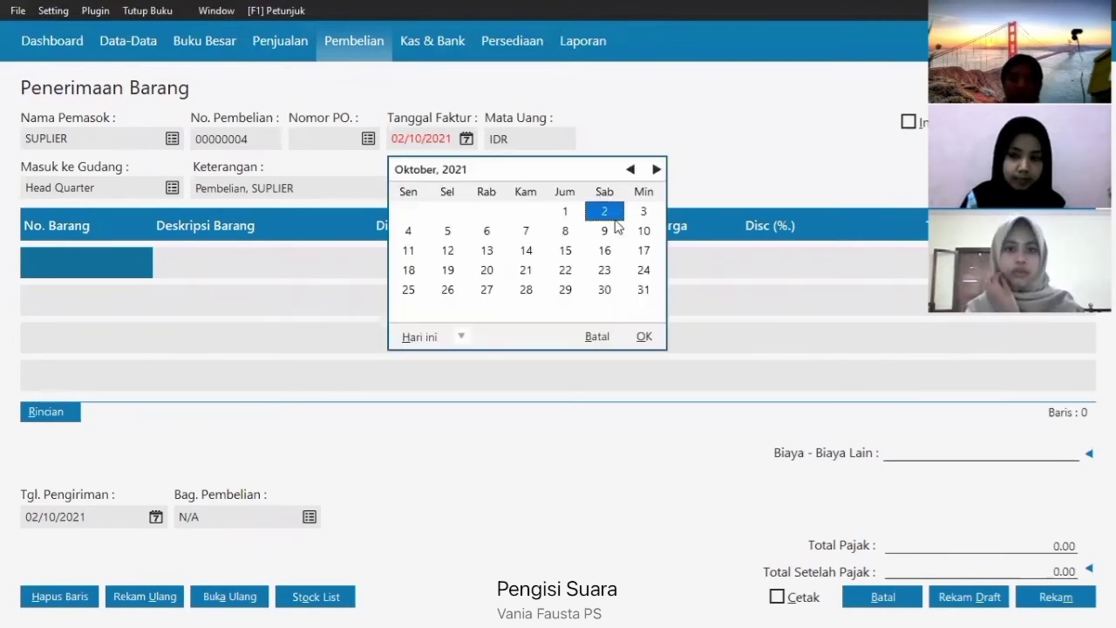
left_click(627, 167)
left_click(488, 271)
left_click(643, 334)
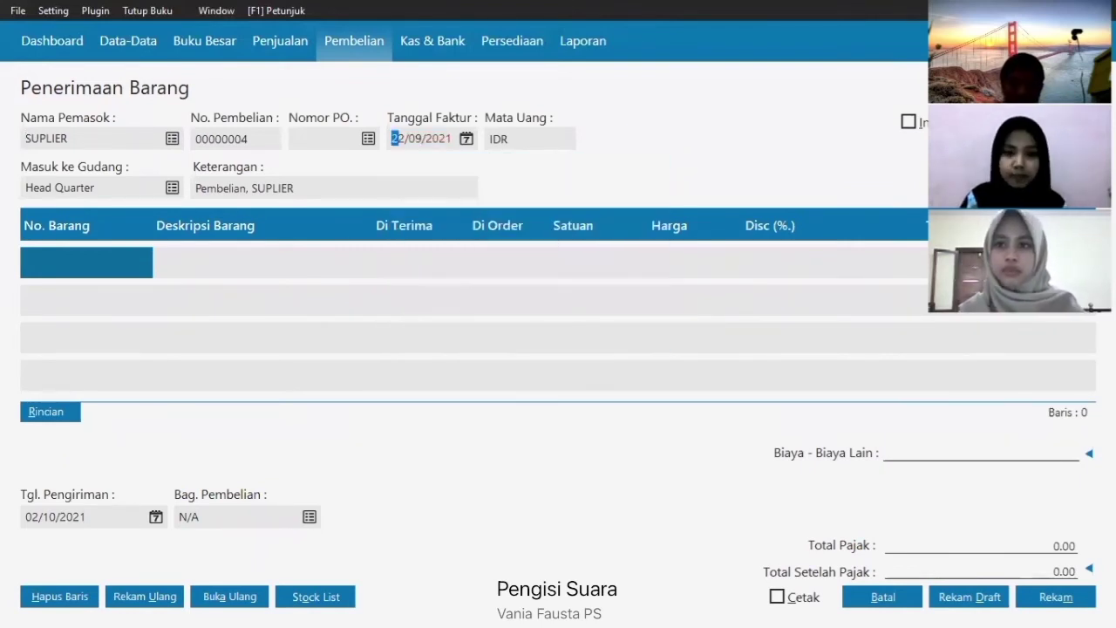
- Add 12 DASTER and 21 PIYAMA PANJANG to the receipt
left_click(69, 265)
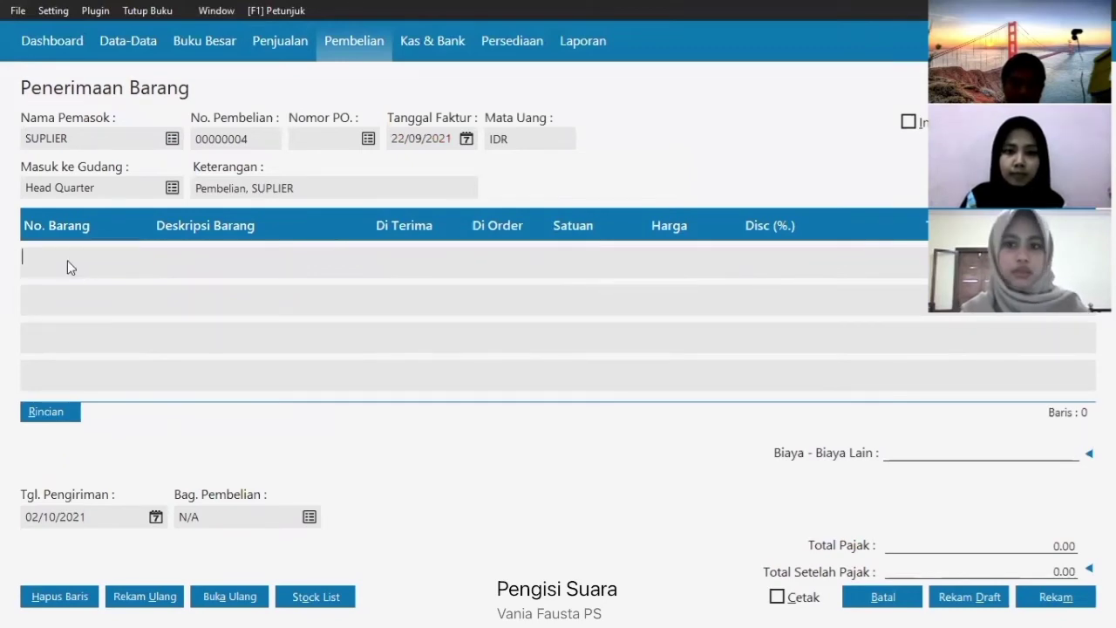
key("Return")
left_click(885, 501)
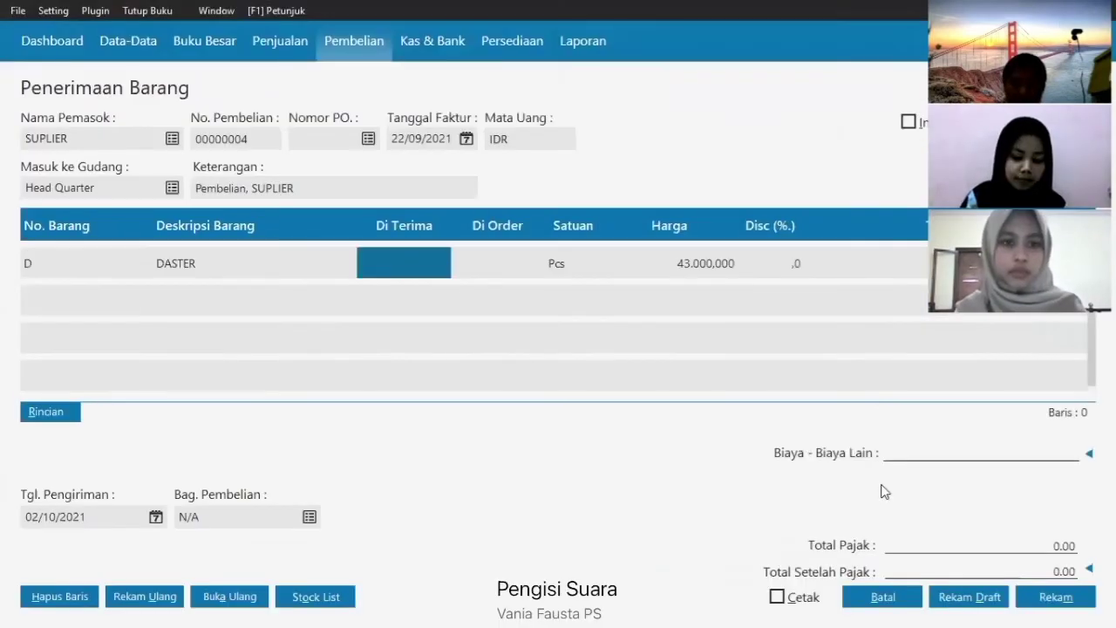
type("12")
key("Return")
key("Return")
left_click(131, 314)
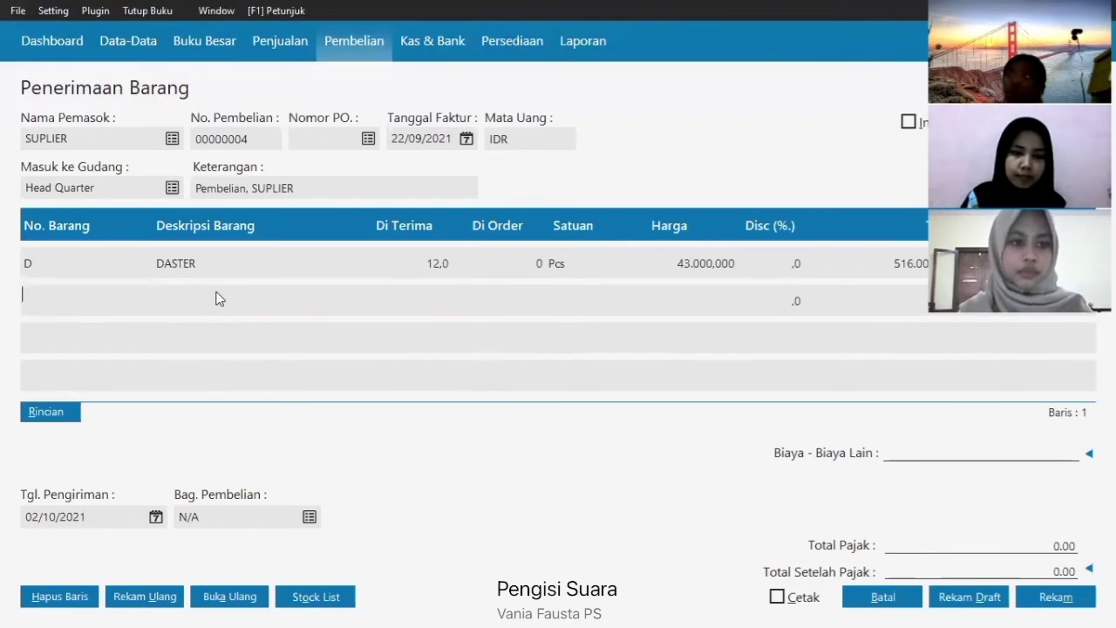
key("Return")
key("Down")
left_click(865, 495)
type("21")
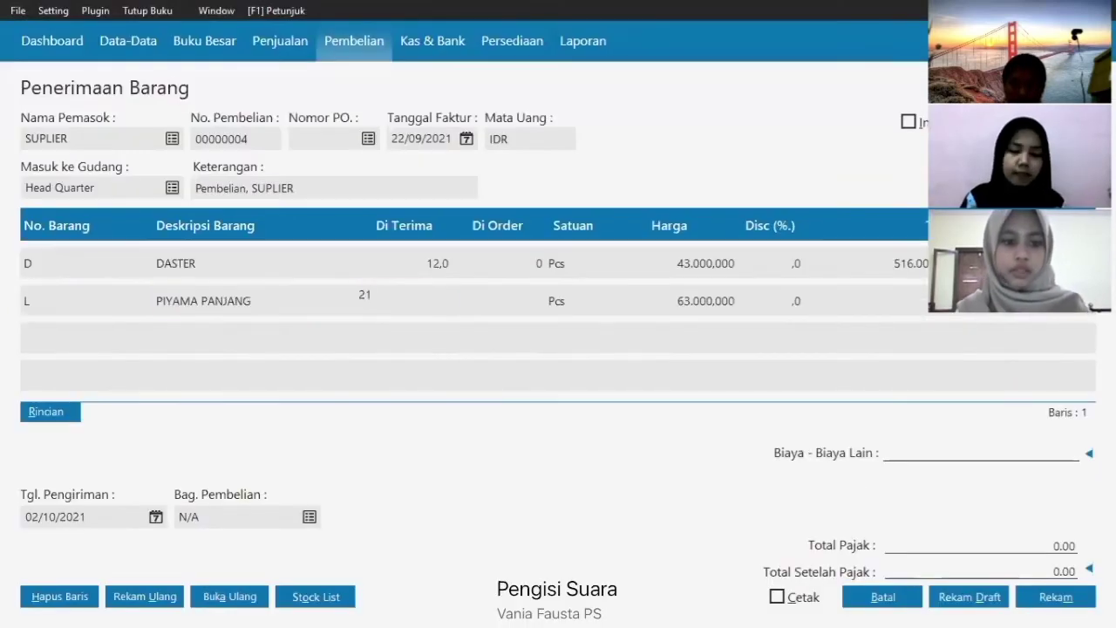
key("Return")
- Add 17 PIYAMA PENDEK as the third receipt item
left_click(87, 334)
key("Return")
key("Down")
key("Down")
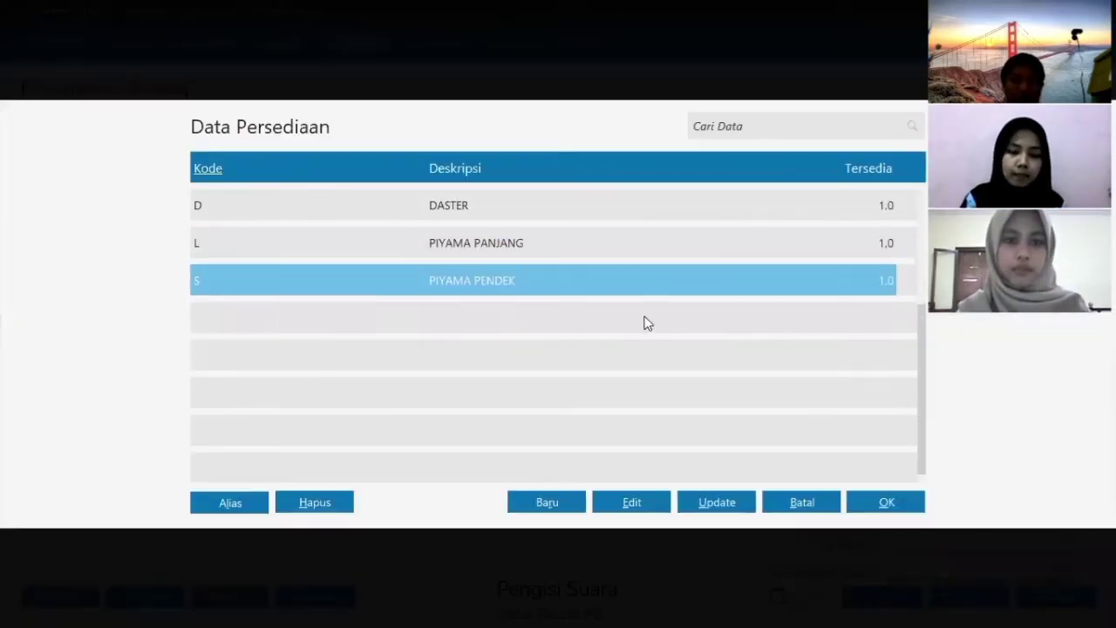
left_click(898, 509)
type("17")
key("Return")
key("Return")
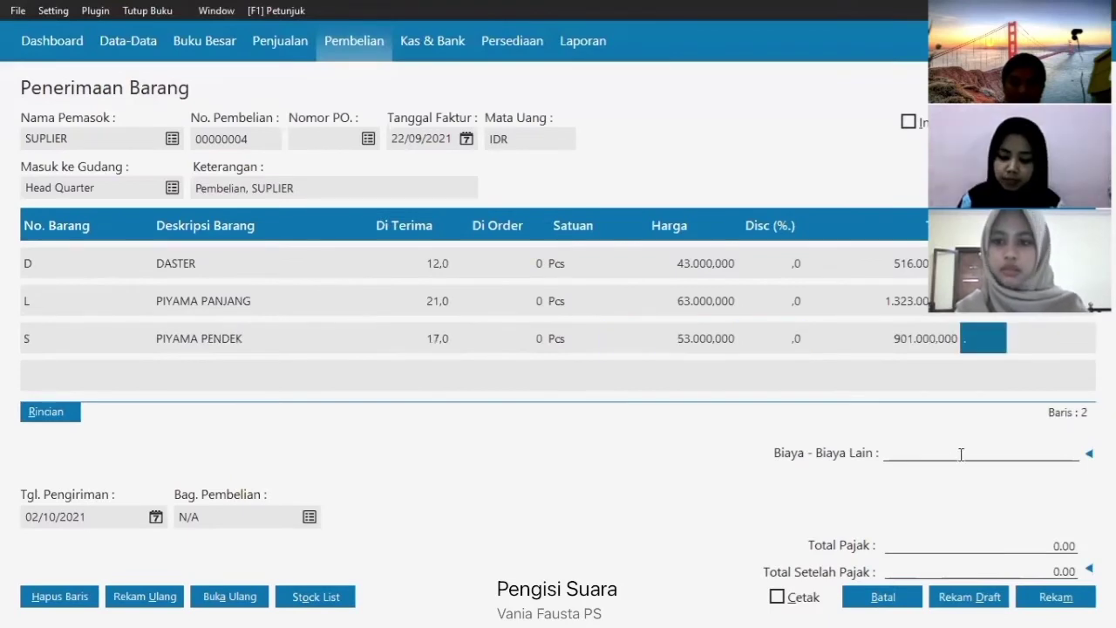
- Set the delivery date to 22/09/2021, save the goods receipt and close the form
left_click(155, 517)
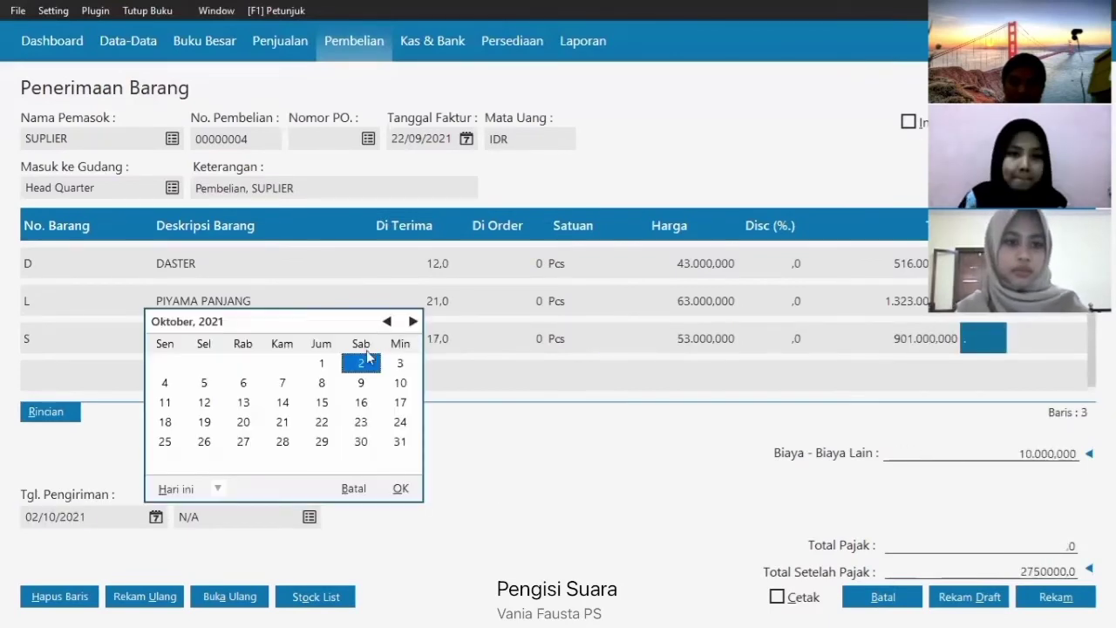
left_click(386, 321)
left_click(400, 402)
left_click(243, 422)
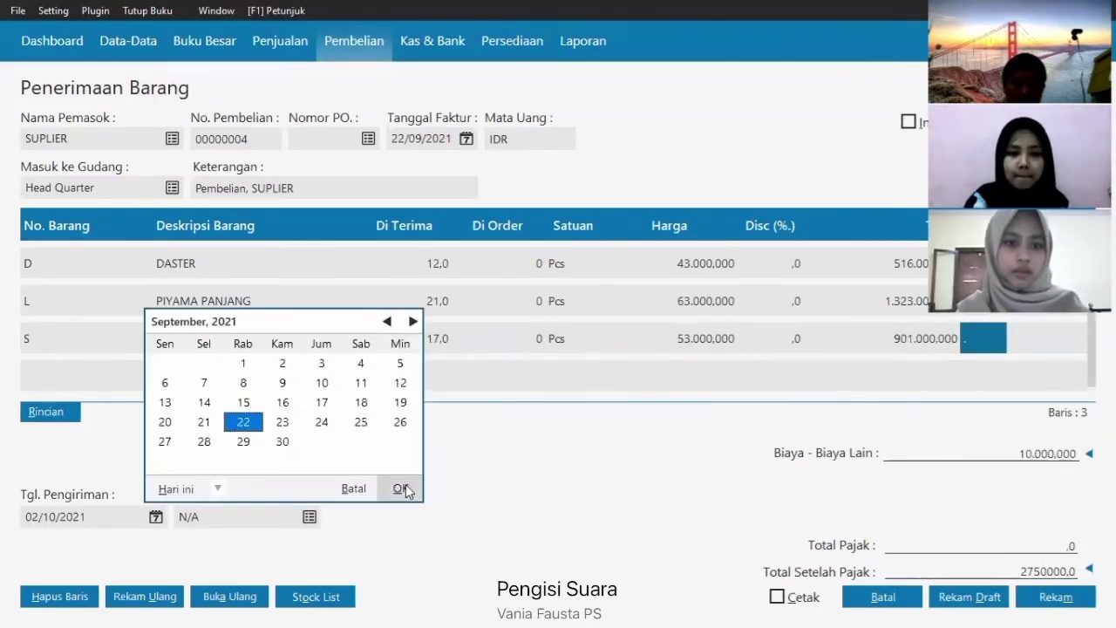
left_click(400, 488)
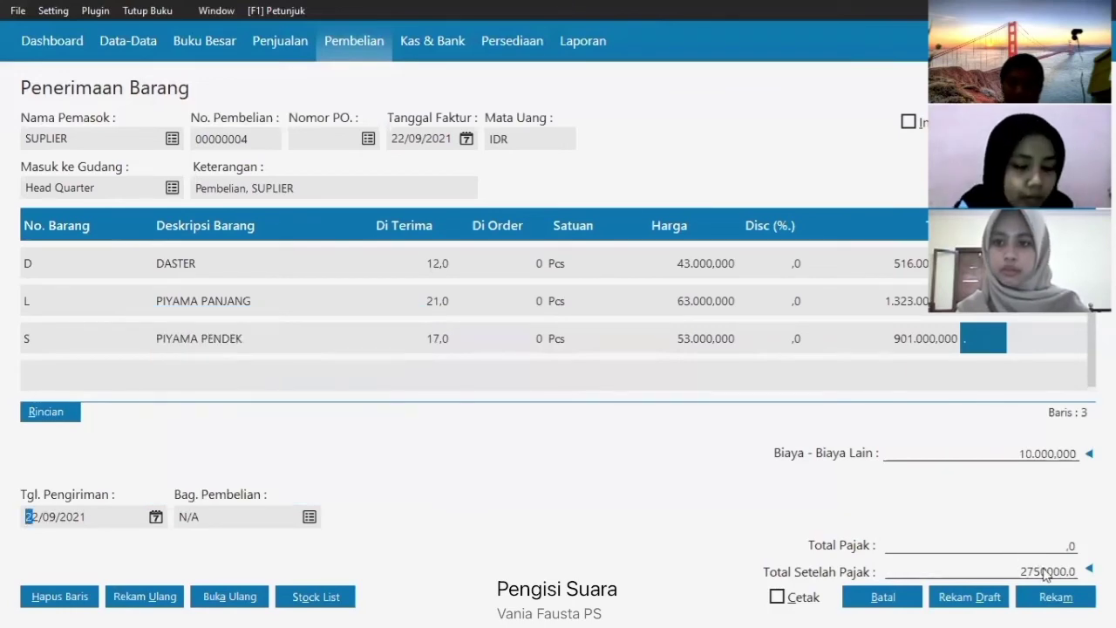
left_click(1053, 596)
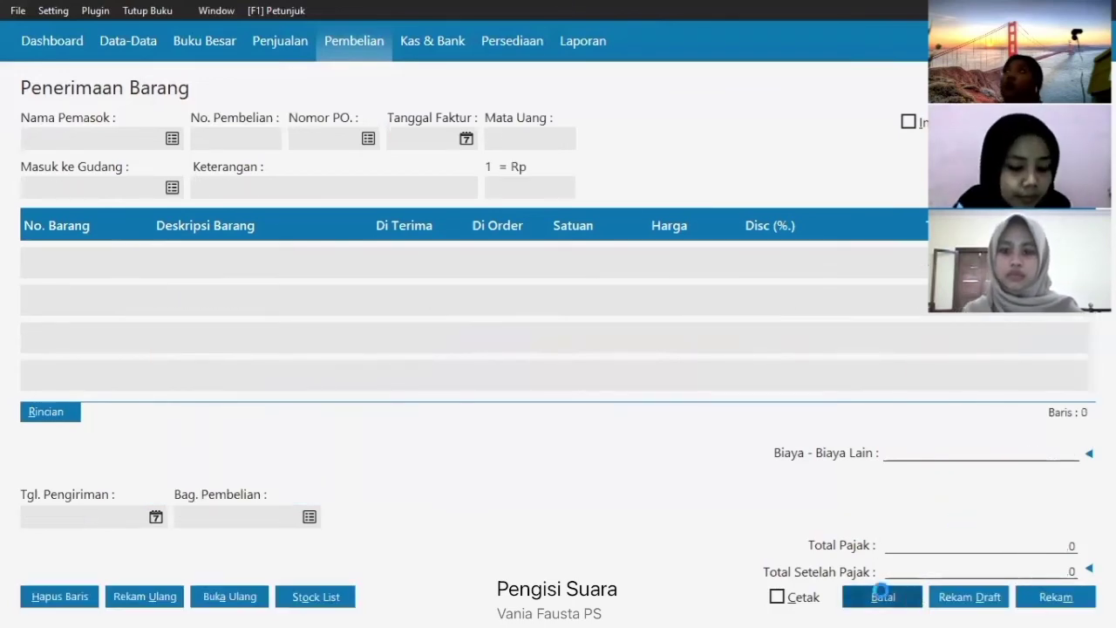
left_click(881, 597)
left_click(292, 52)
- Start a new sales invoice for CUST BONDOWOSO dated 26/09/2021
left_click(225, 371)
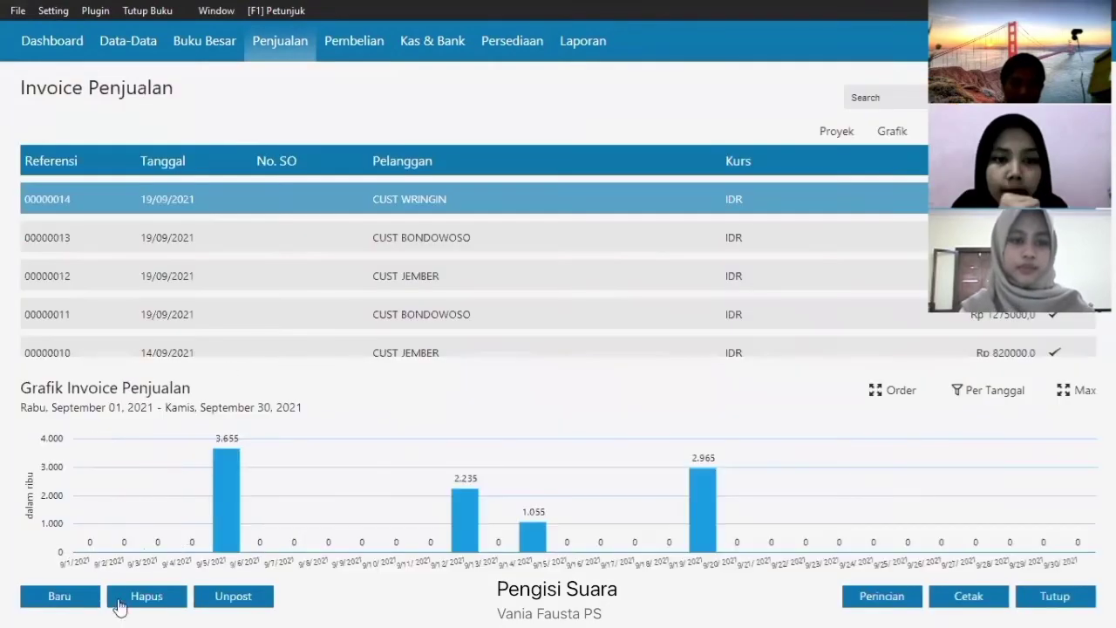
left_click(77, 596)
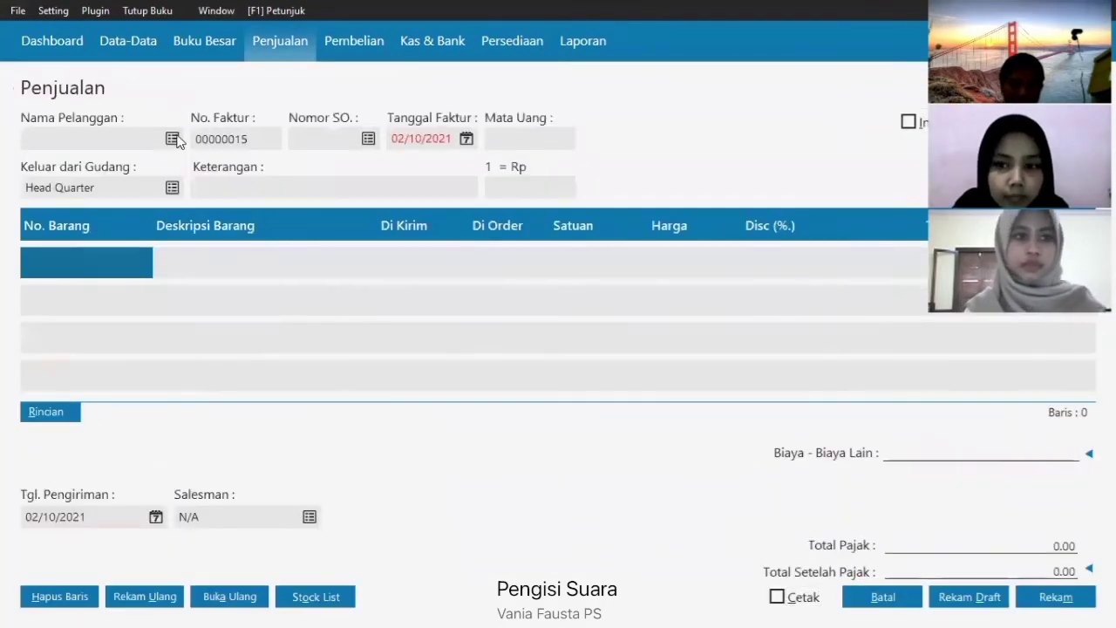
left_click(173, 141)
left_click(520, 206)
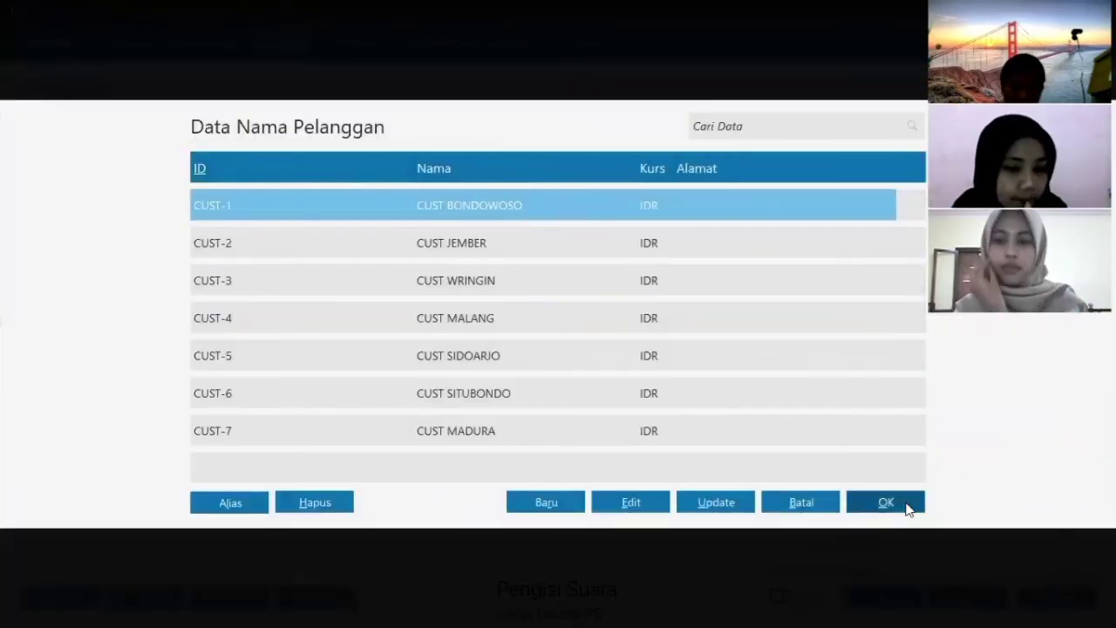
left_click(902, 506)
left_click(466, 139)
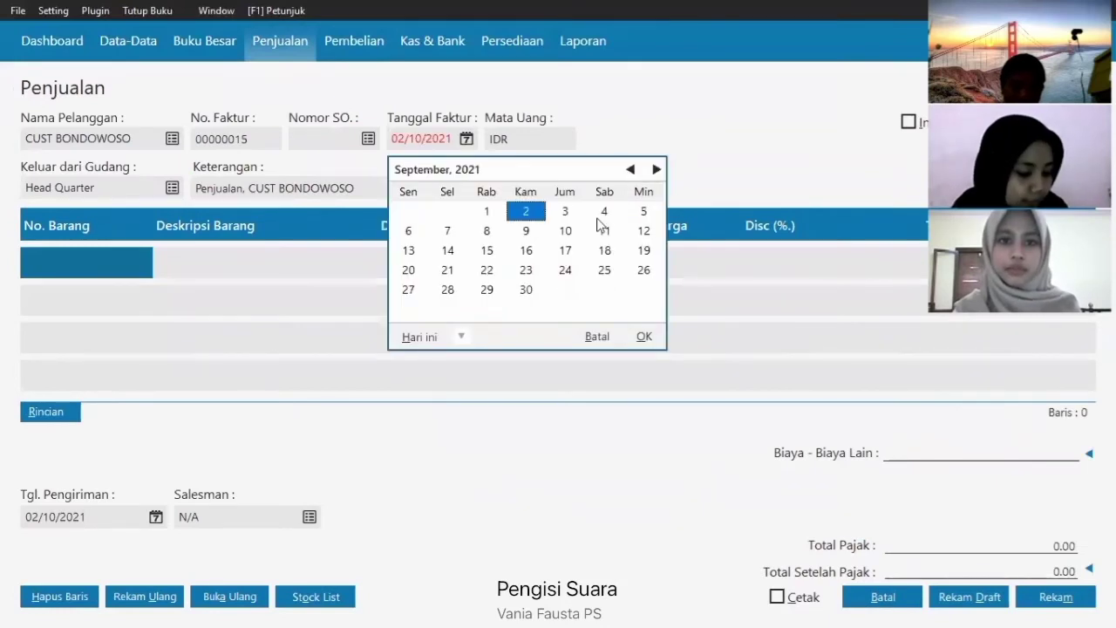
left_click(641, 272)
left_click(645, 336)
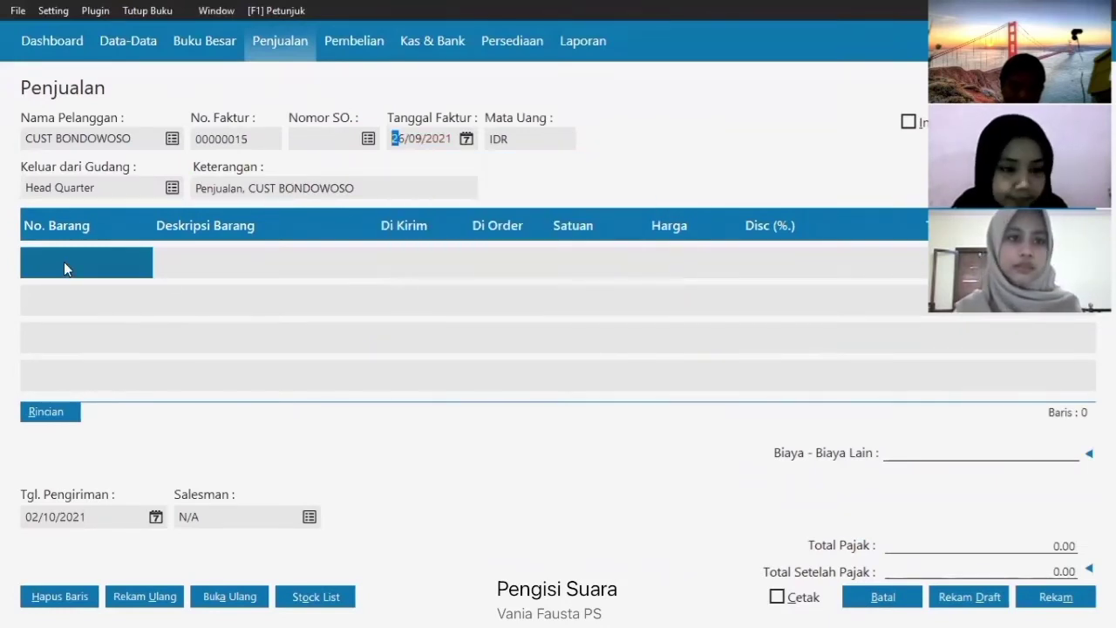
- Add 1 DASTER and 7 PIYAMA PANJANG to the invoice
left_click(65, 262)
type("D")
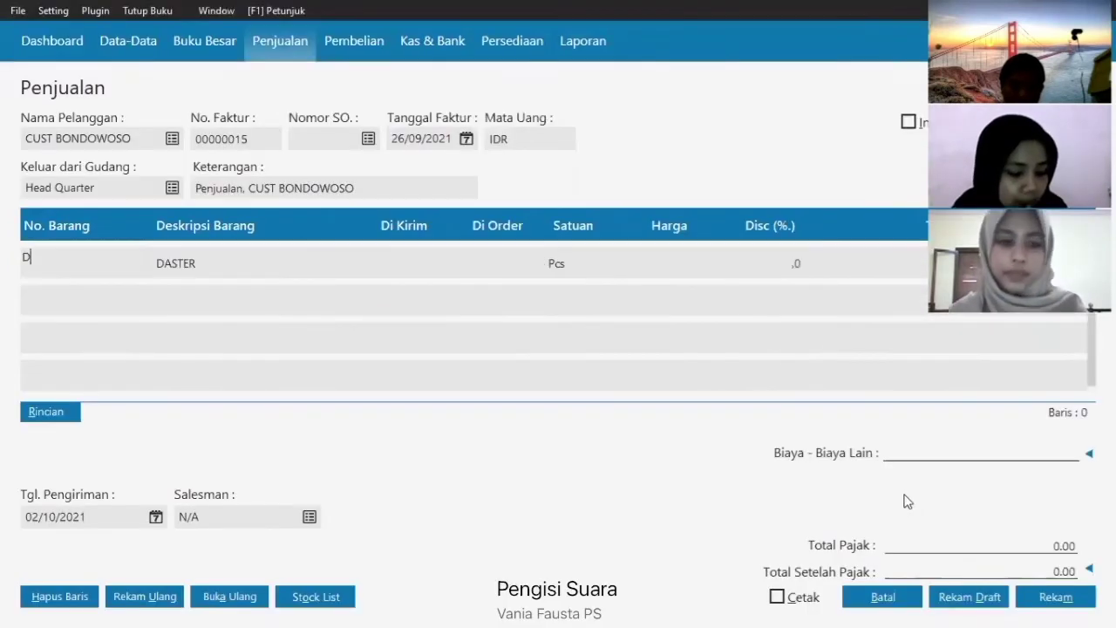
key("Tab")
type("1")
key("Tab")
key("Tab")
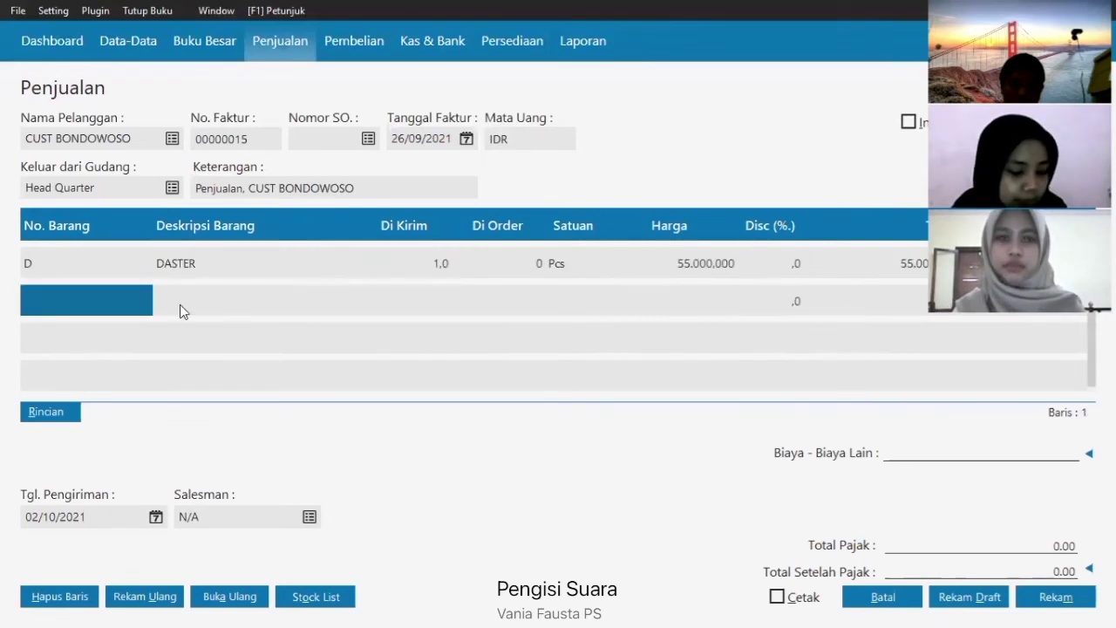
left_click(84, 299)
key("Return")
left_click(488, 247)
left_click(886, 503)
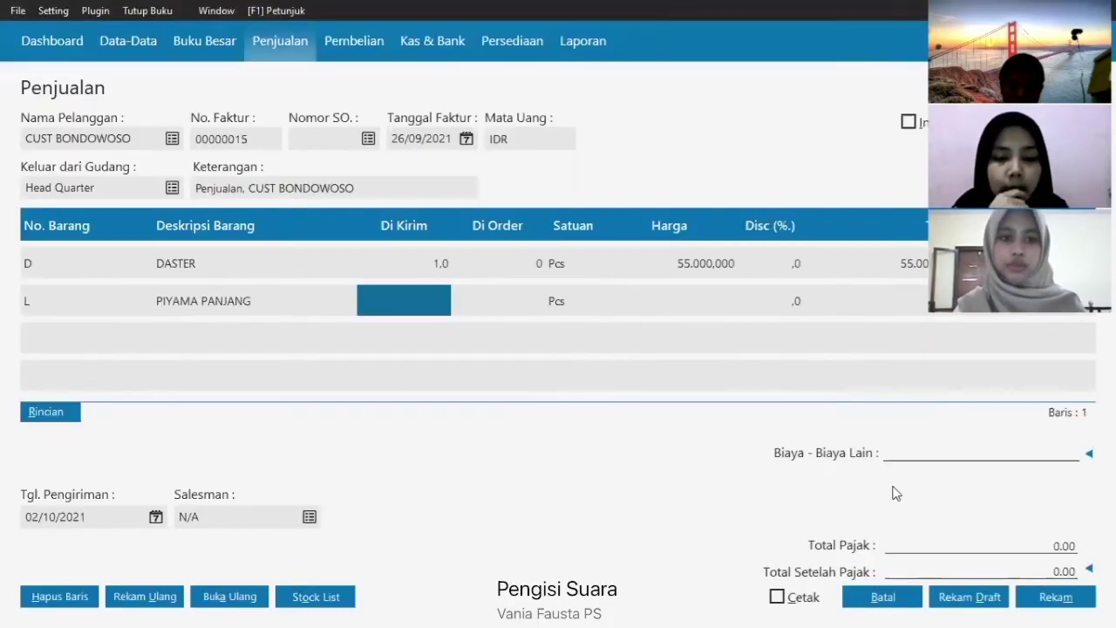
type("7")
key("Tab")
key("Tab")
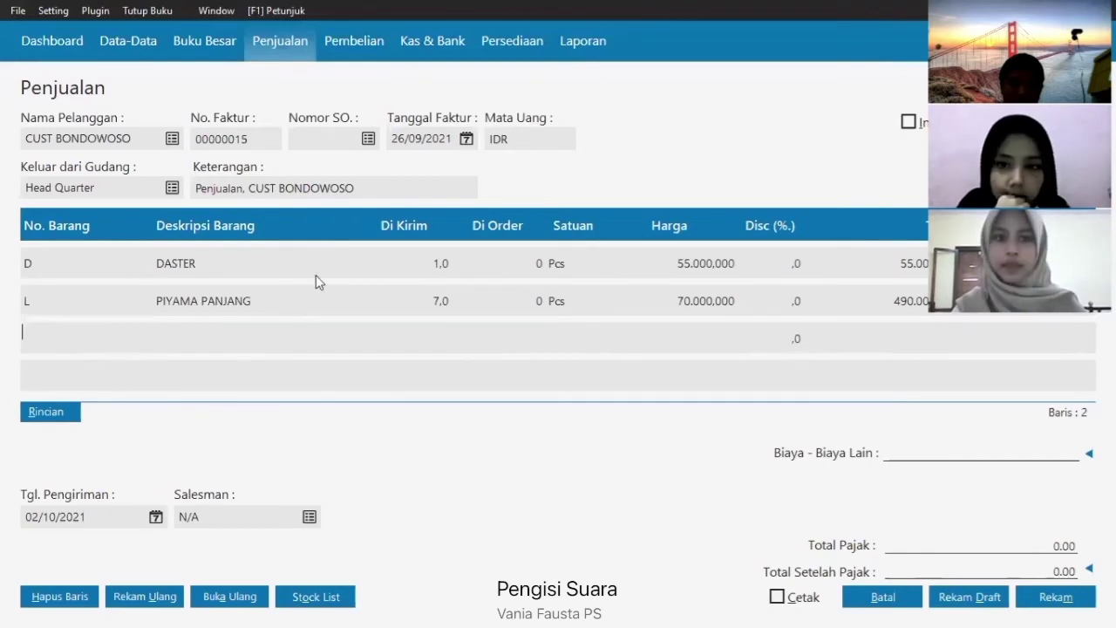
- Add 5 PIYAMA PENDEK as the third invoice item
key("Return")
left_click(316, 275)
left_click(915, 507)
type("5")
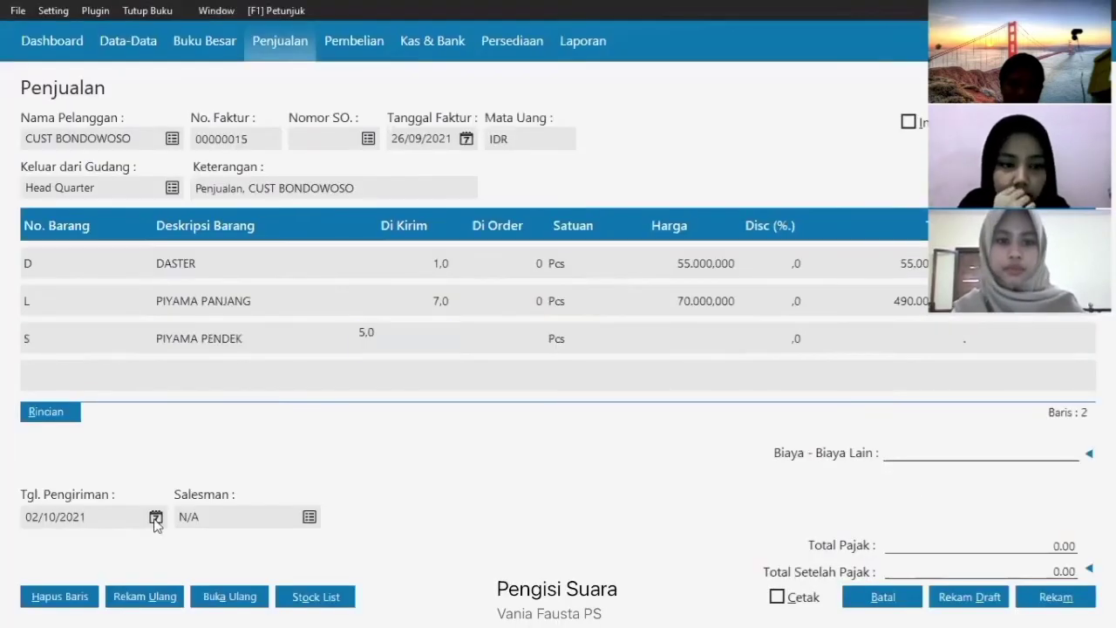
- Set the delivery date to 26/09/2021 and save the CUST BONDOWOSO invoice
left_click(156, 517)
scroll(245, 428, "up", 1)
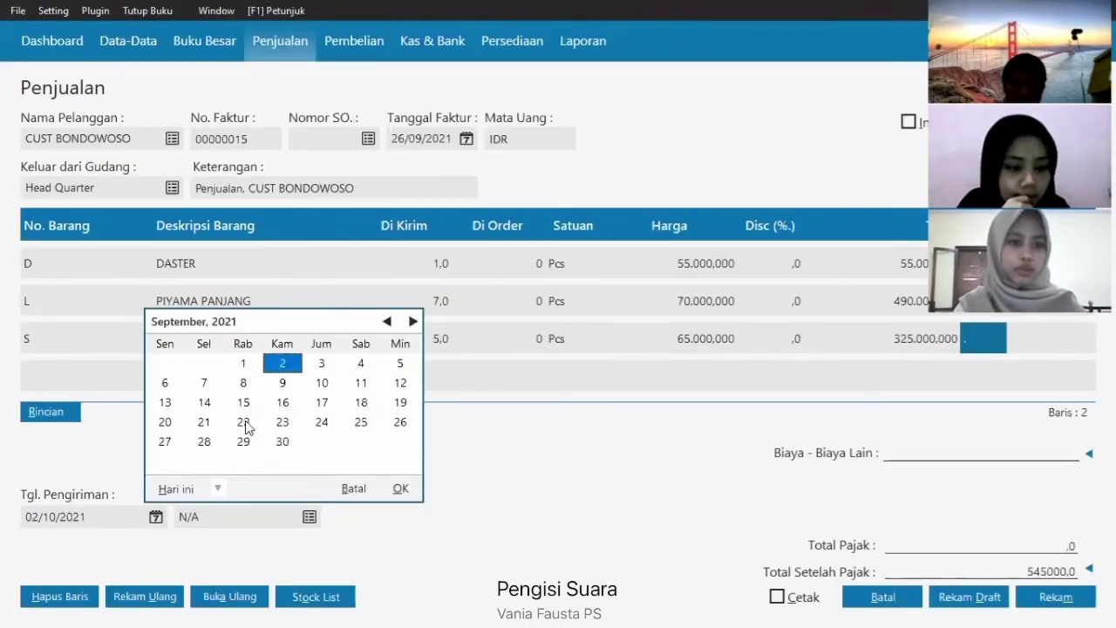
left_click(397, 423)
left_click(400, 489)
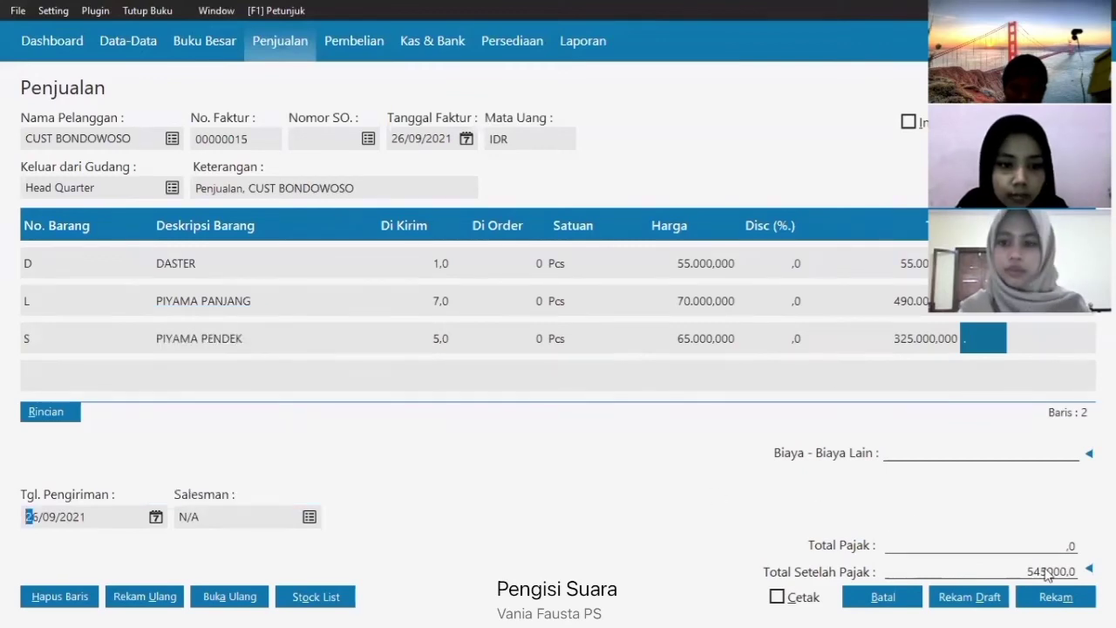
left_click(1054, 599)
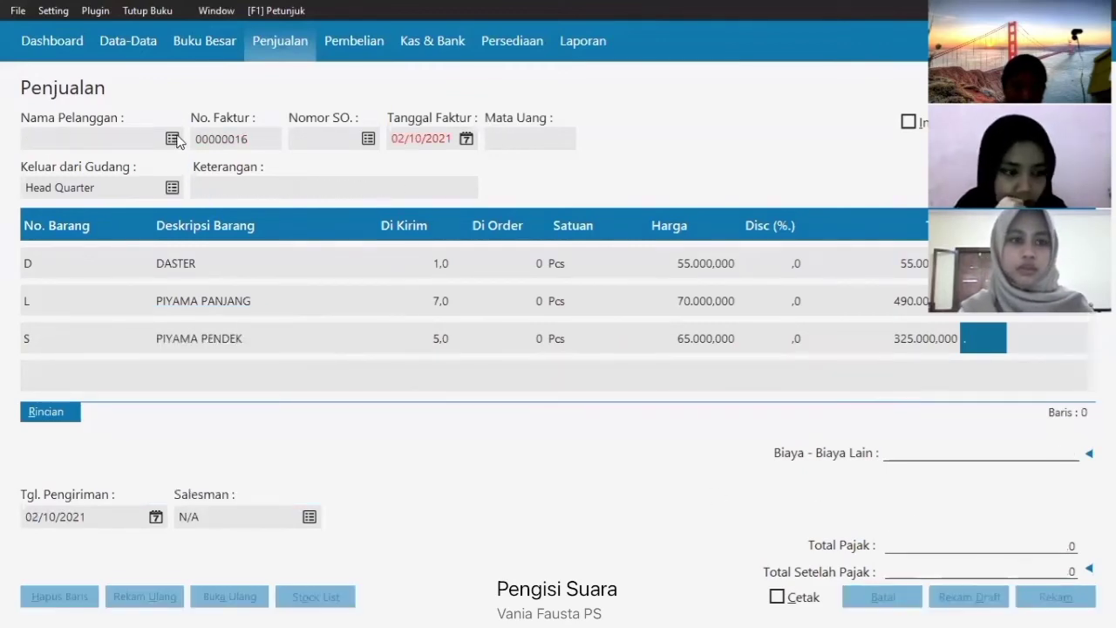
- Choose CUST SITUBONDO as customer and set the invoice date to 26/09/2021
key("Return")
left_click(523, 392)
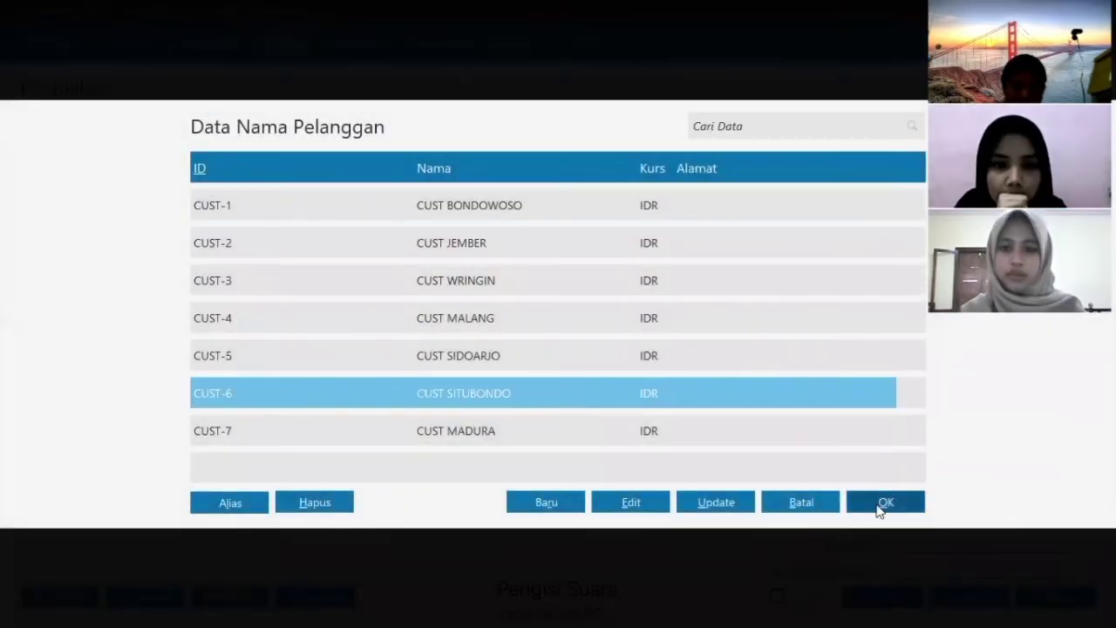
left_click(882, 503)
left_click(466, 139)
left_click(629, 169)
left_click(644, 269)
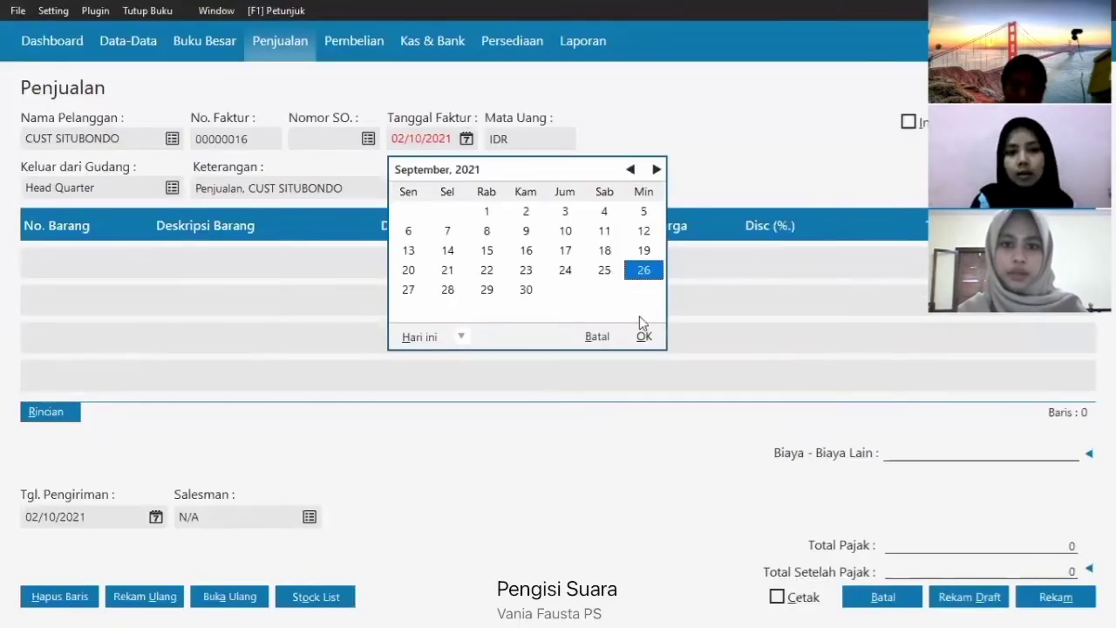
- Add 6 DASTER and 8 PIYAMA PANJANG to invoice 00000016
double_click(65, 259)
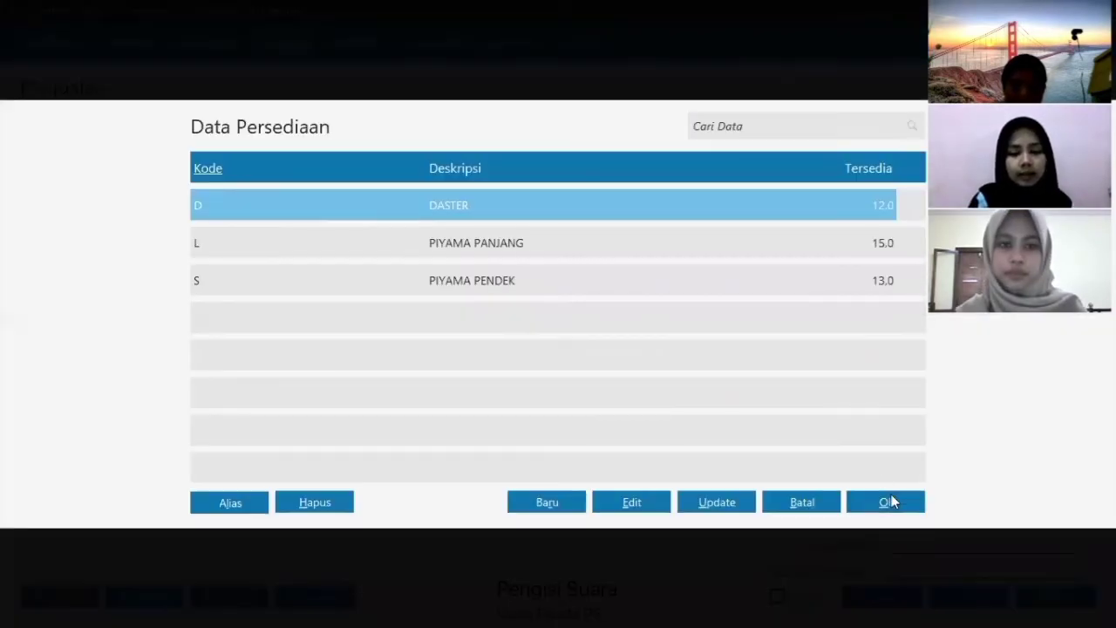
left_click(886, 502)
type("6")
left_click(110, 301)
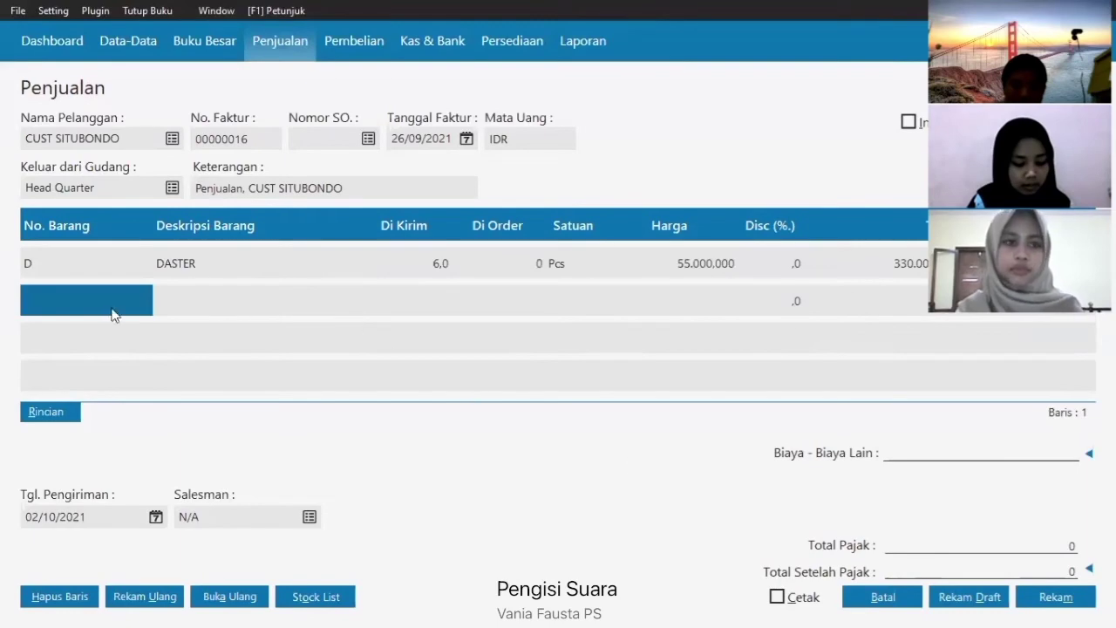
left_click(480, 243)
left_click(869, 498)
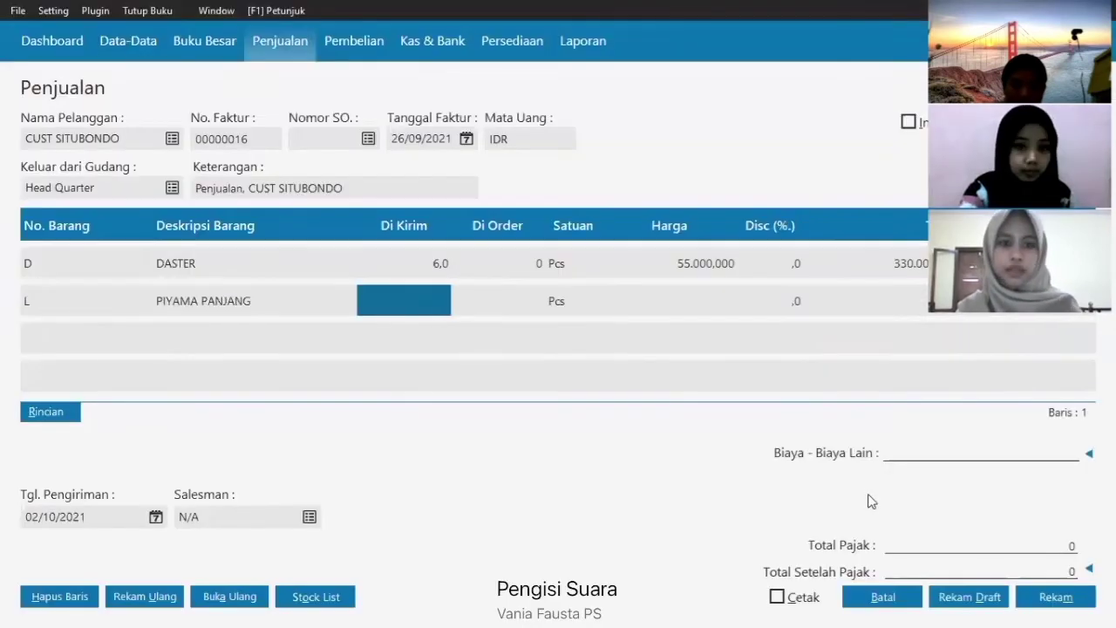
type("9")
key("Return")
key("Return")
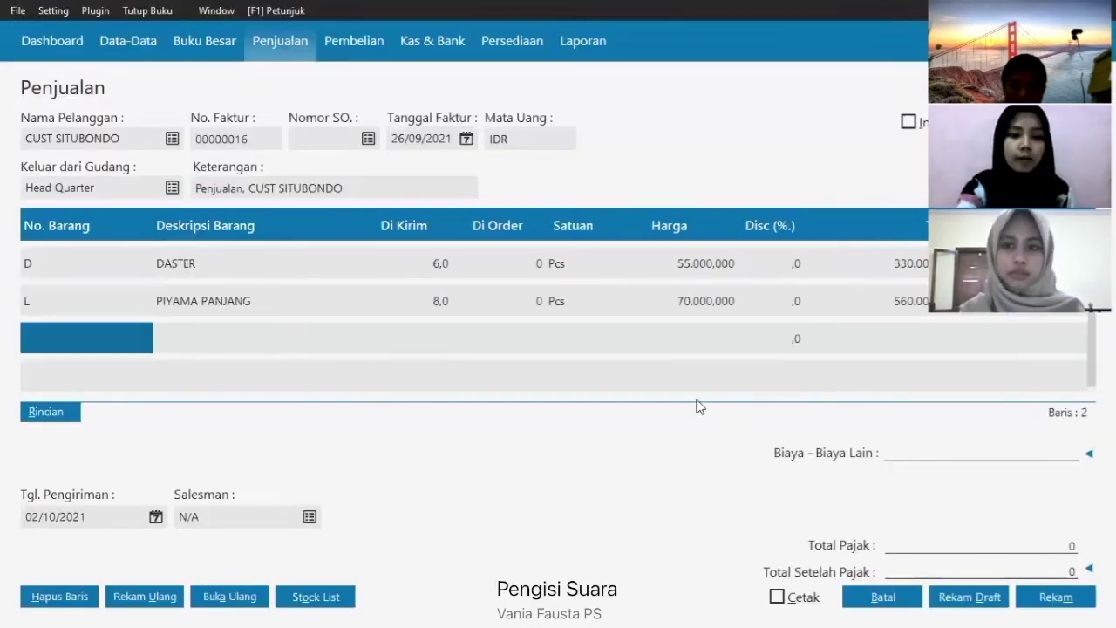
- Add 4 PIYAMA PENDEK as the third invoice item
left_click(104, 331)
left_click(477, 279)
left_click(888, 504)
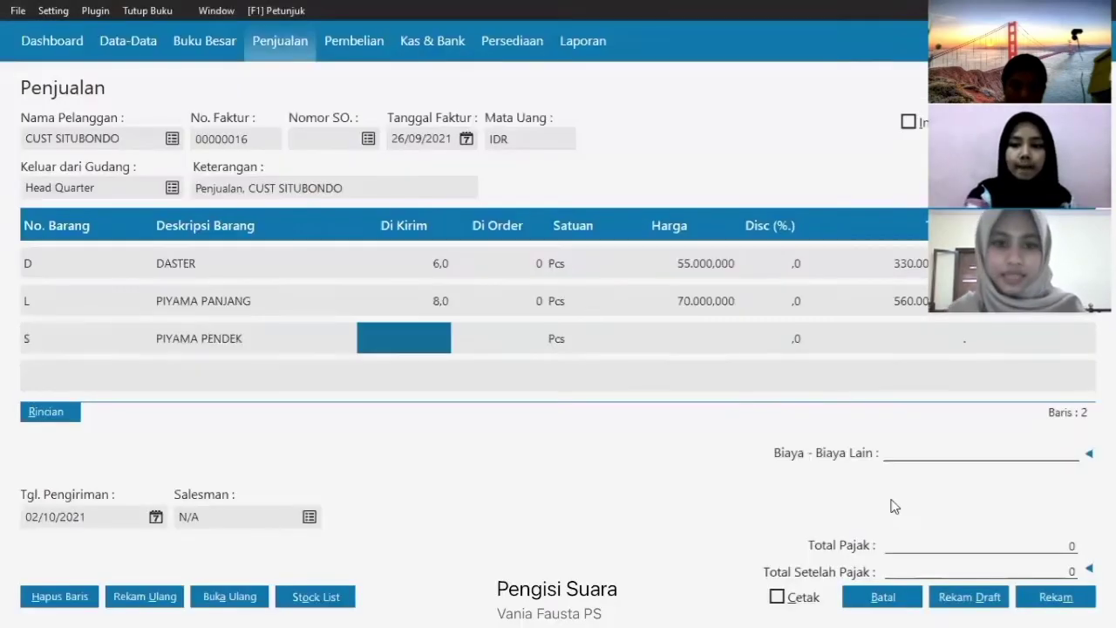
type("4")
key("Return")
- Set the delivery date to 26/09/2021 and save invoice 00000016
left_click(156, 516)
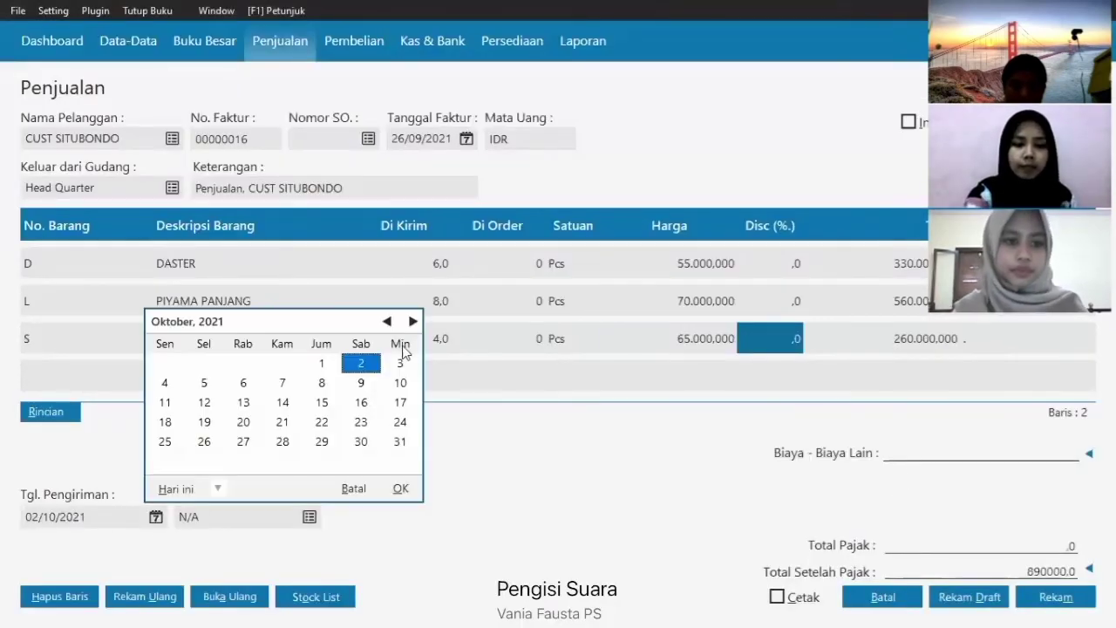
left_click(386, 319)
left_click(401, 419)
left_click(400, 490)
left_click(1056, 598)
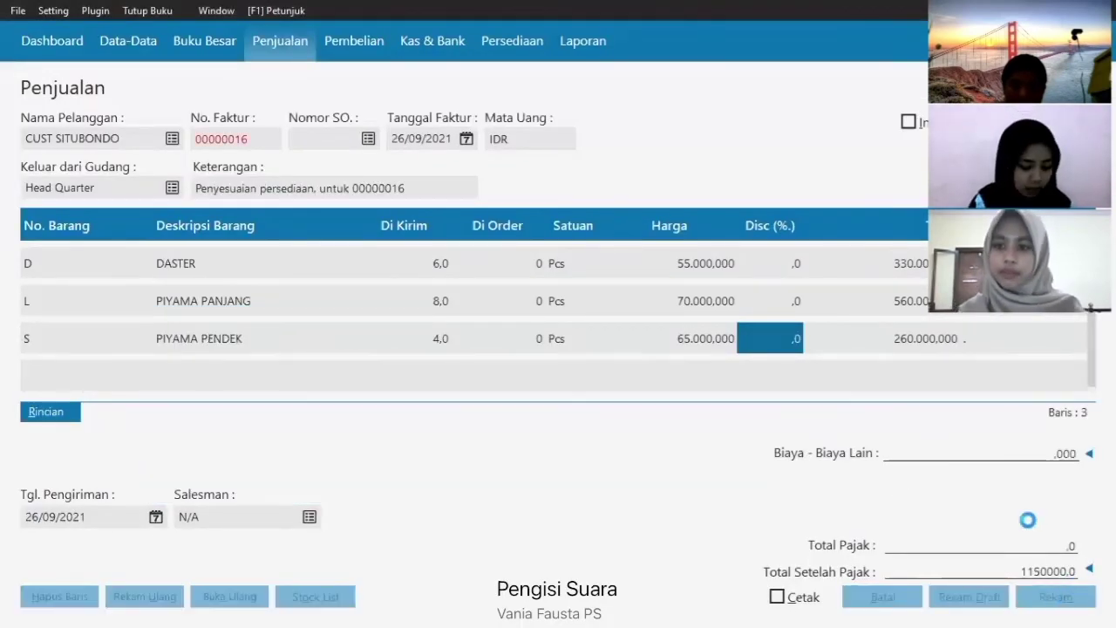
- Choose CUST MADURA as customer with invoice date 26/09/2021
key("Return")
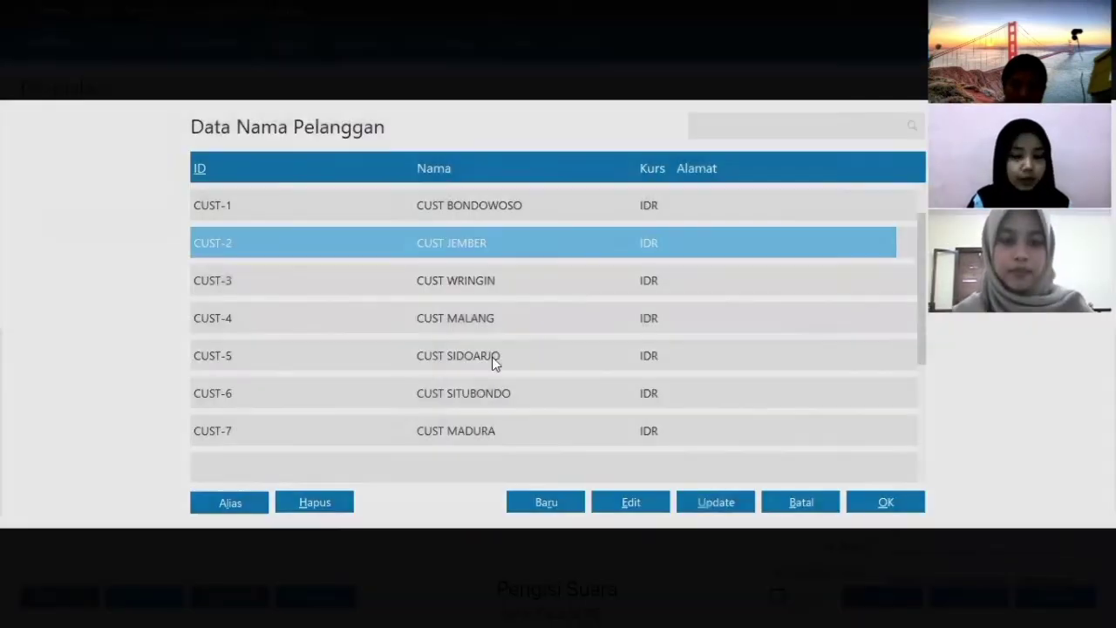
left_click(660, 428)
left_click(888, 501)
key("alt+Down")
left_click(635, 167)
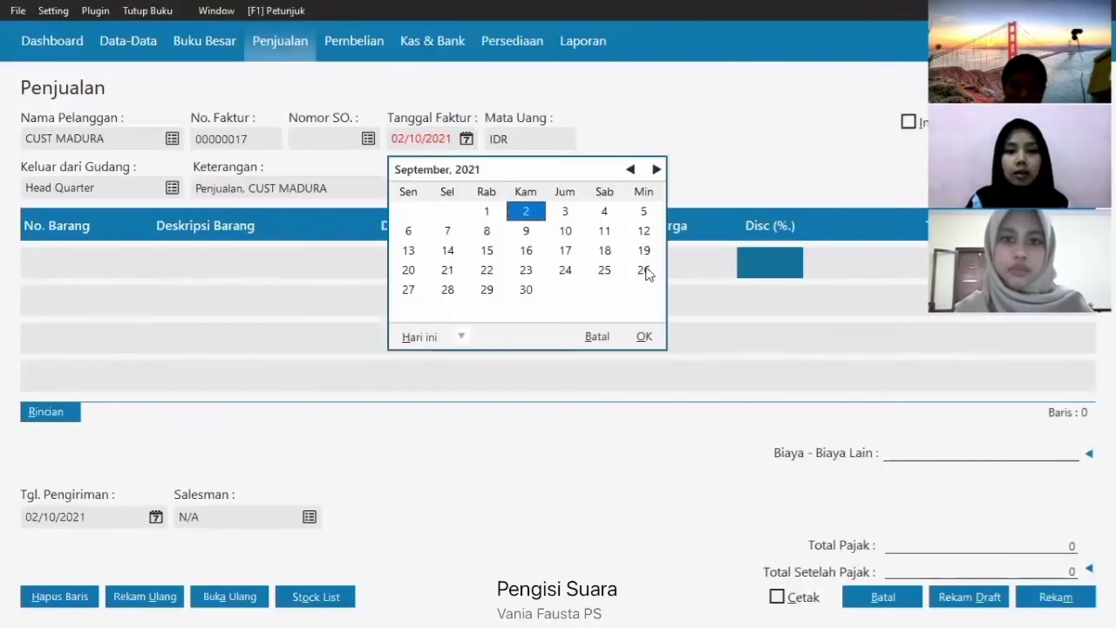
left_click(645, 274)
left_click(652, 341)
- Add 5 DASTER and 6 PIYAMA PANJANG to invoice 00000017
key("Return")
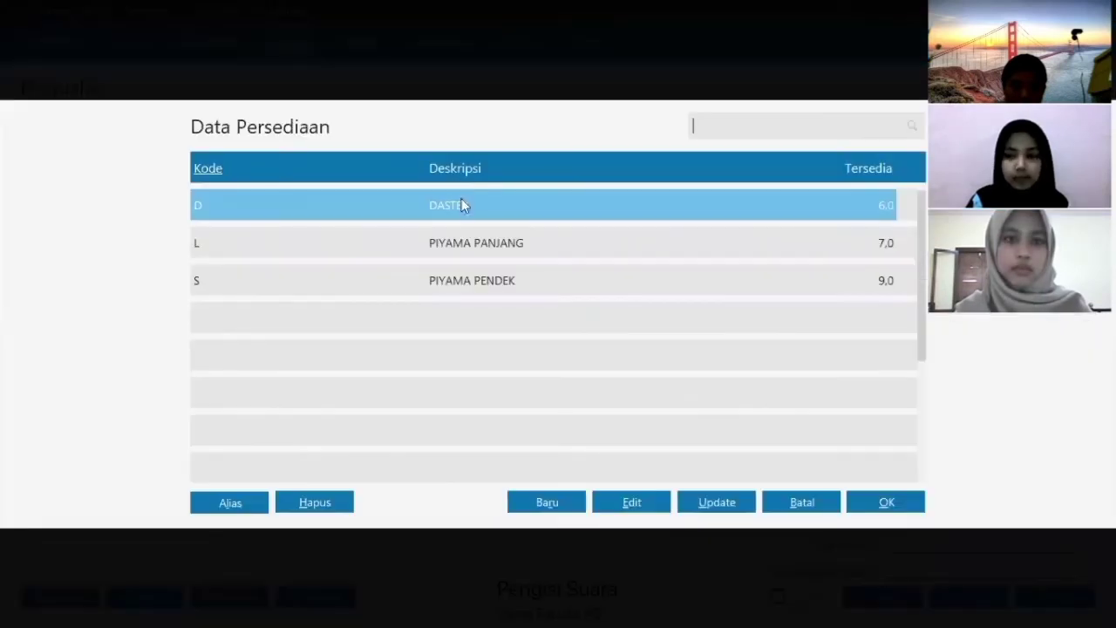
double_click(525, 216)
key("Return")
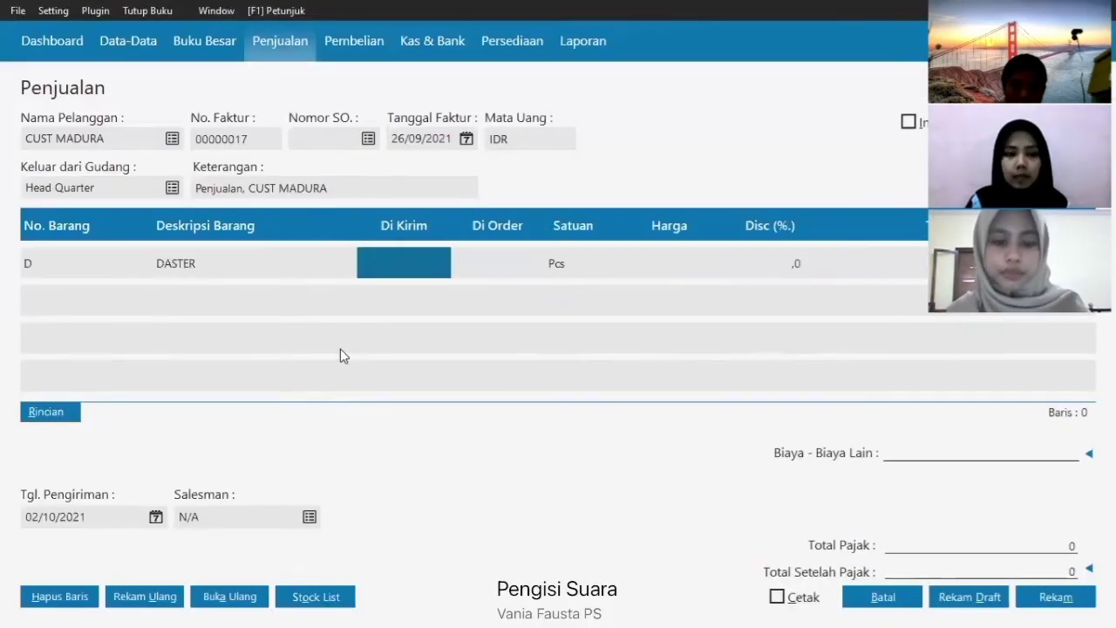
type("5")
key("Return")
left_click(52, 302)
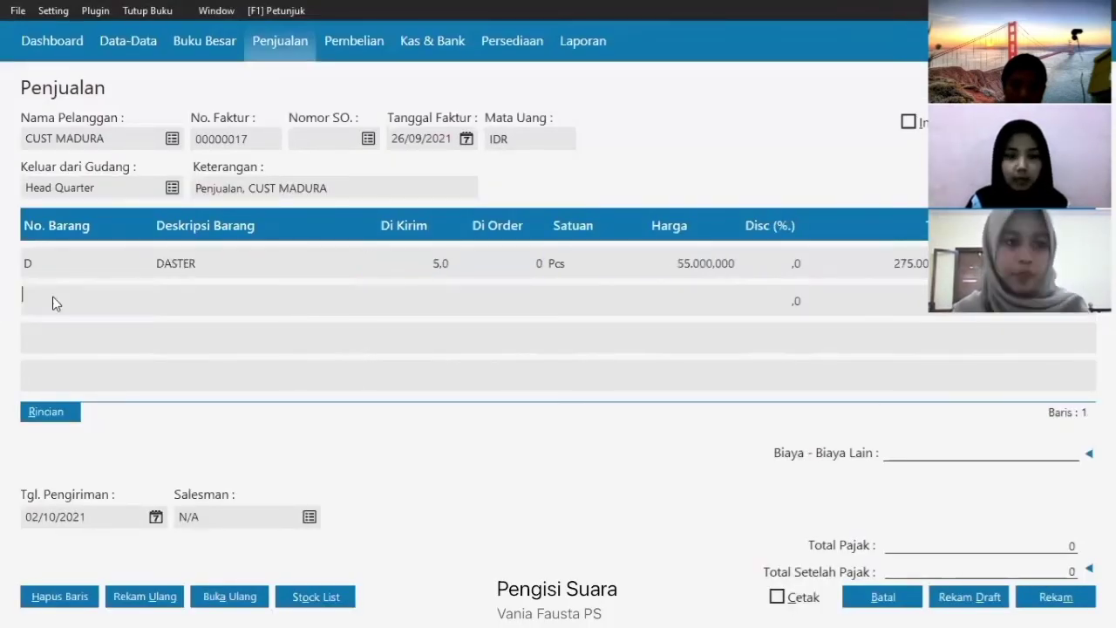
type("L")
key("Return")
left_click(880, 503)
type("6")
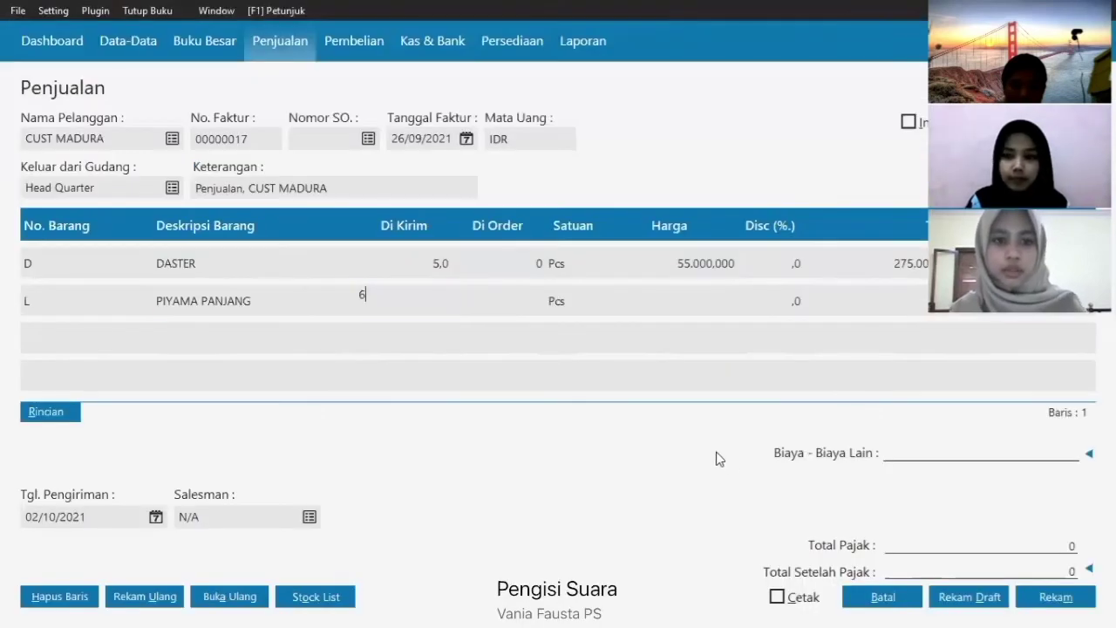
- Add 8 PIYAMA PENDEK as the third invoice item
left_click(112, 331)
type("S")
key("Return")
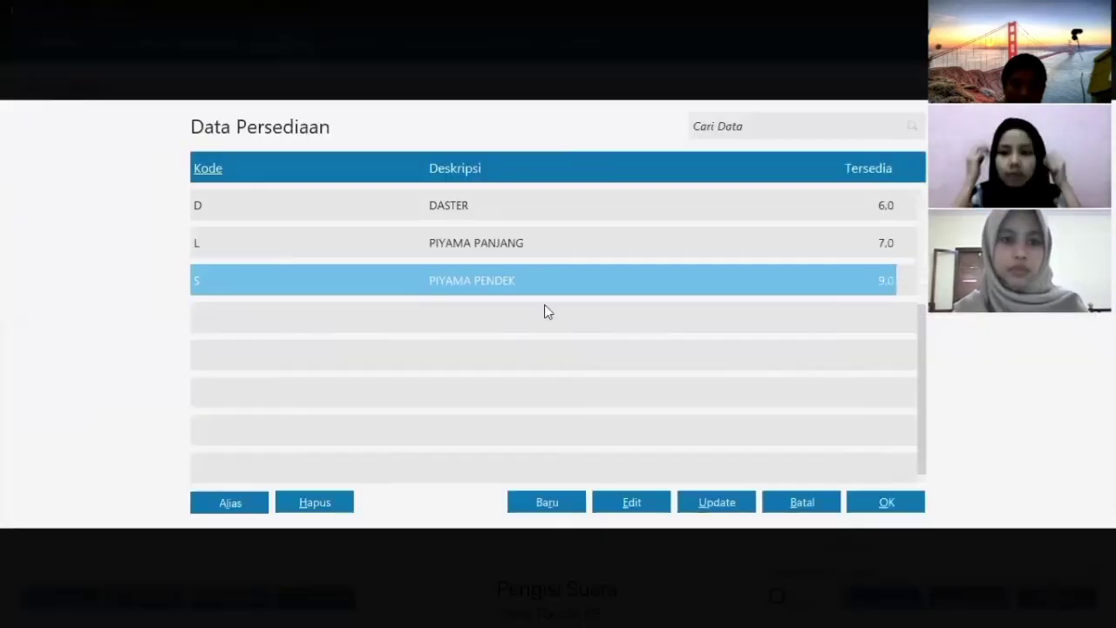
left_click(885, 501)
type("8")
key("Return")
key("Return")
key("Return")
key("Return")
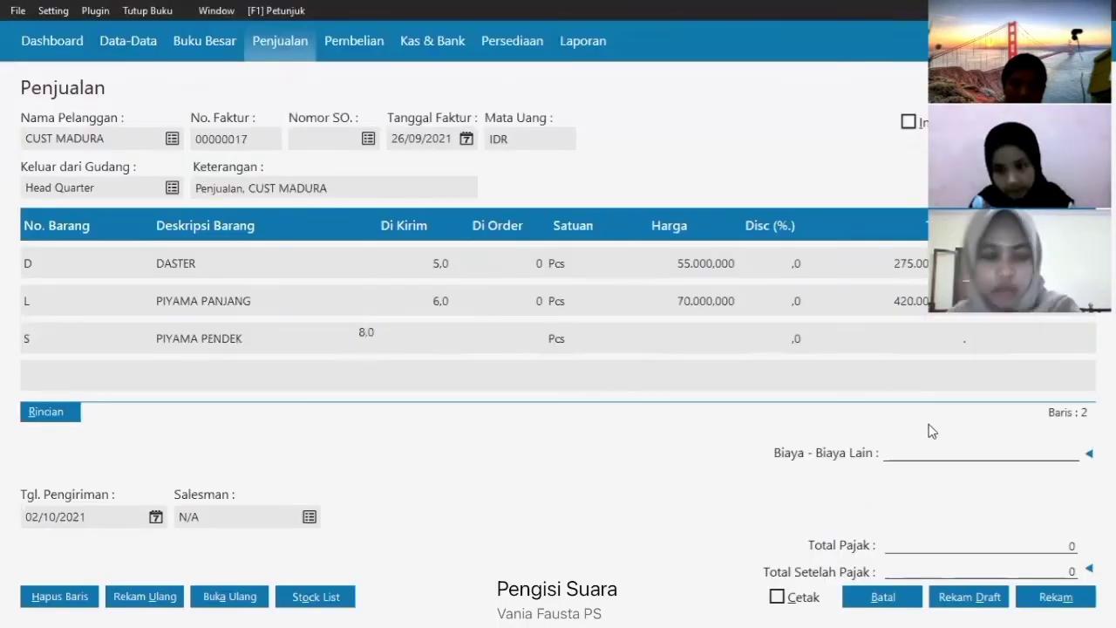
- Set the delivery date to 26/09/2021 and save invoice 00000017
left_click(155, 519)
left_click(386, 319)
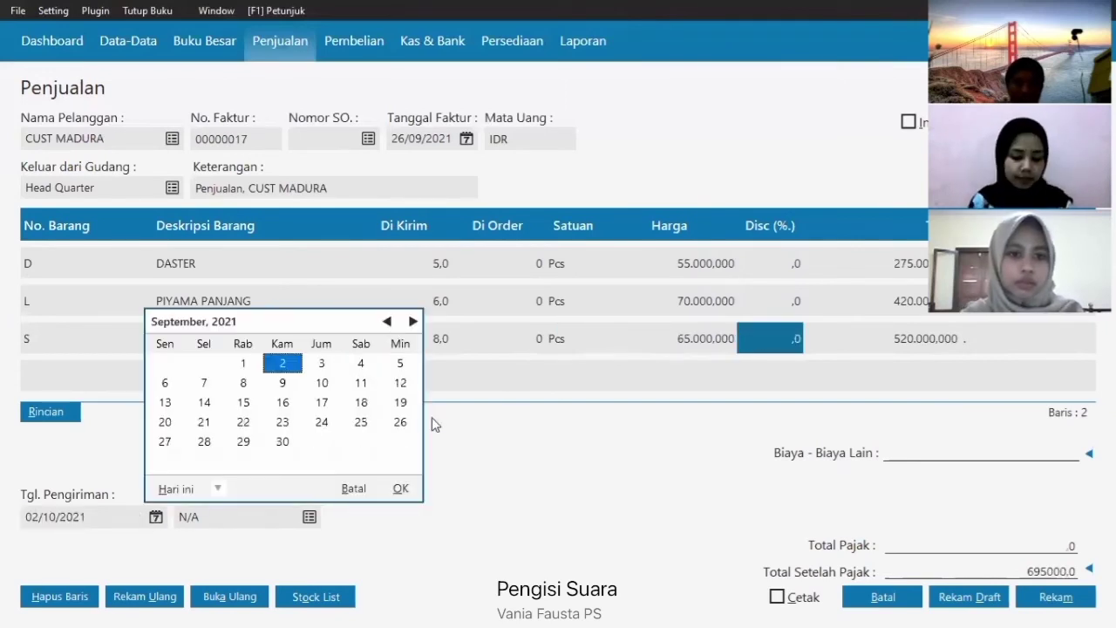
left_click(401, 425)
left_click(400, 490)
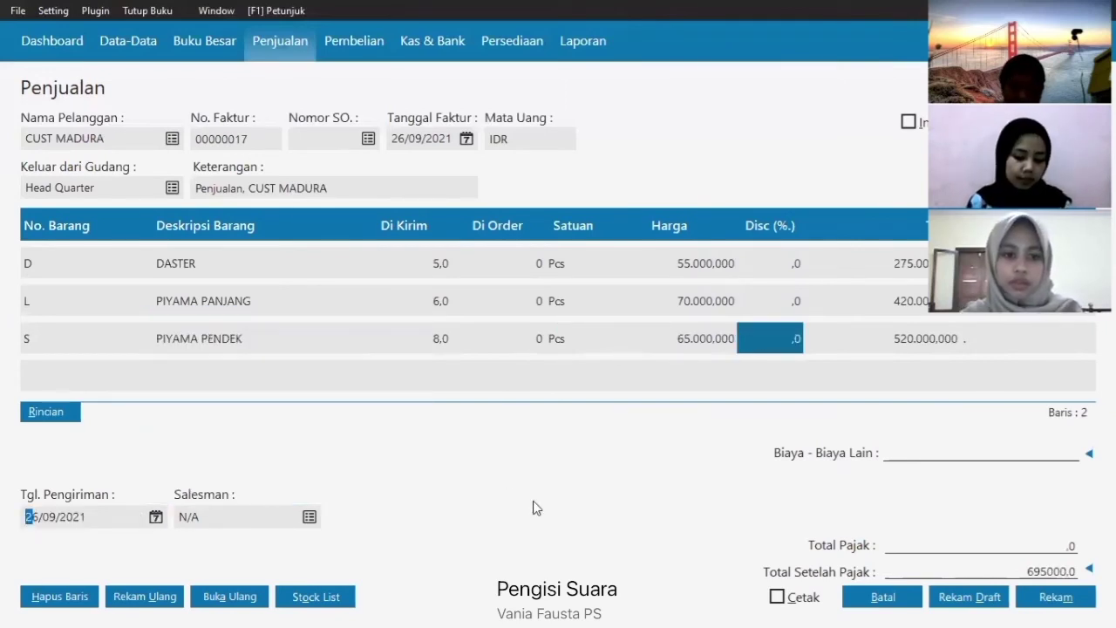
left_click(1055, 596)
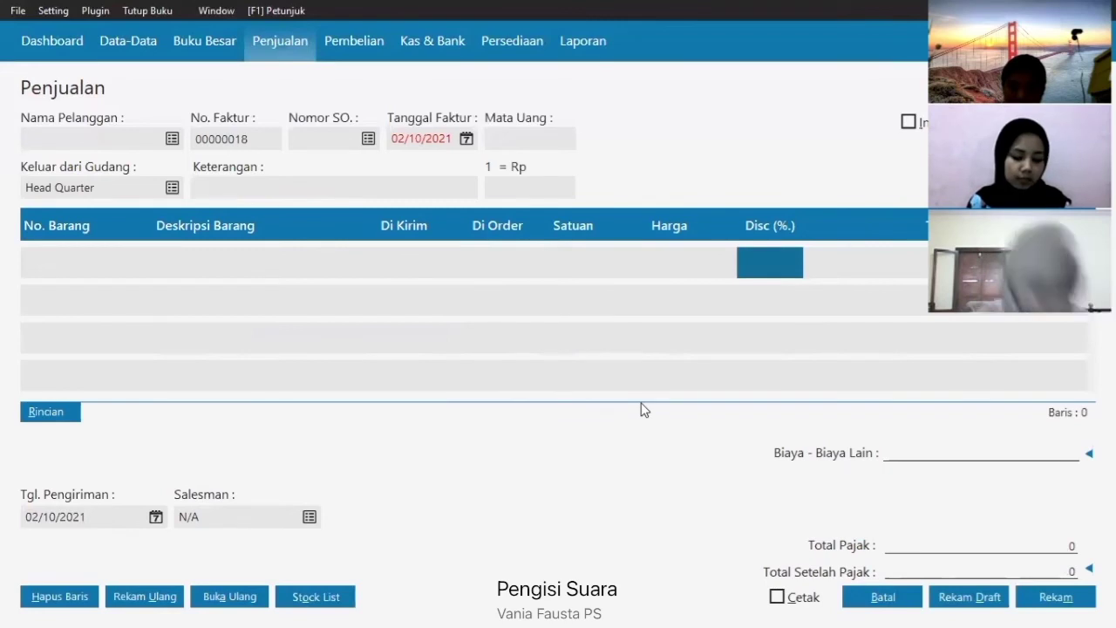
- Discard the blank invoice and start a general journal dated 29/09/2021
left_click(883, 597)
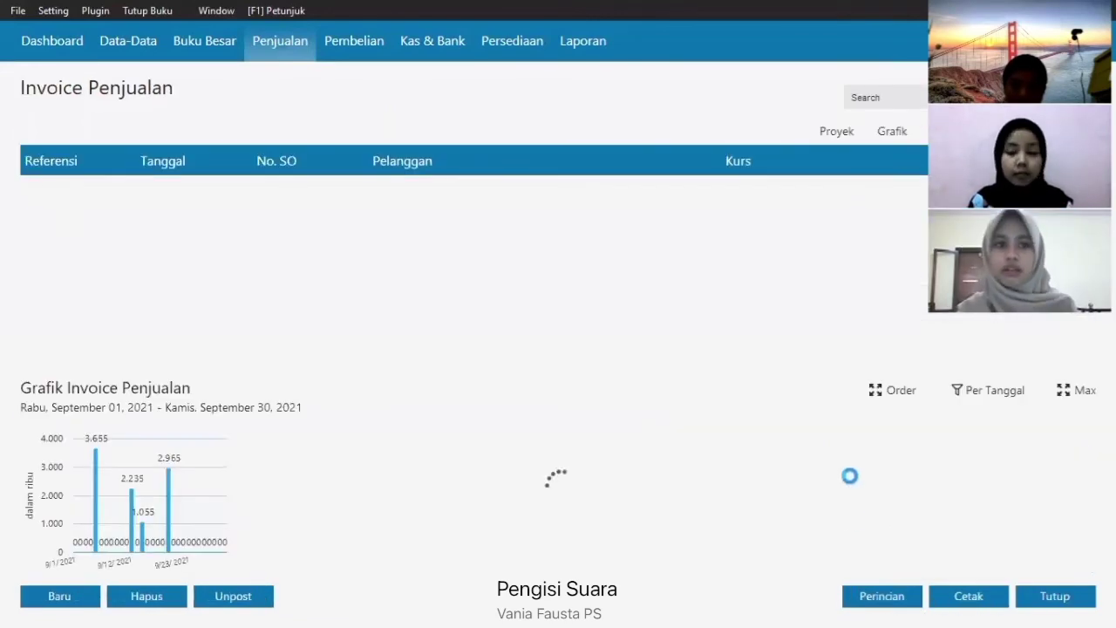
left_click(229, 60)
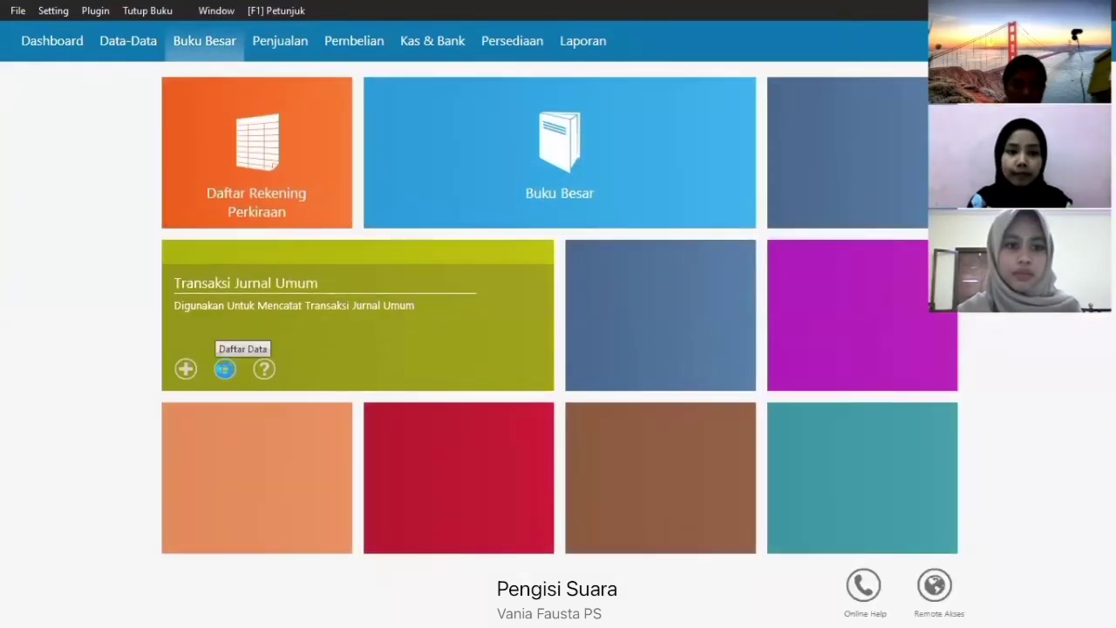
left_click(223, 373)
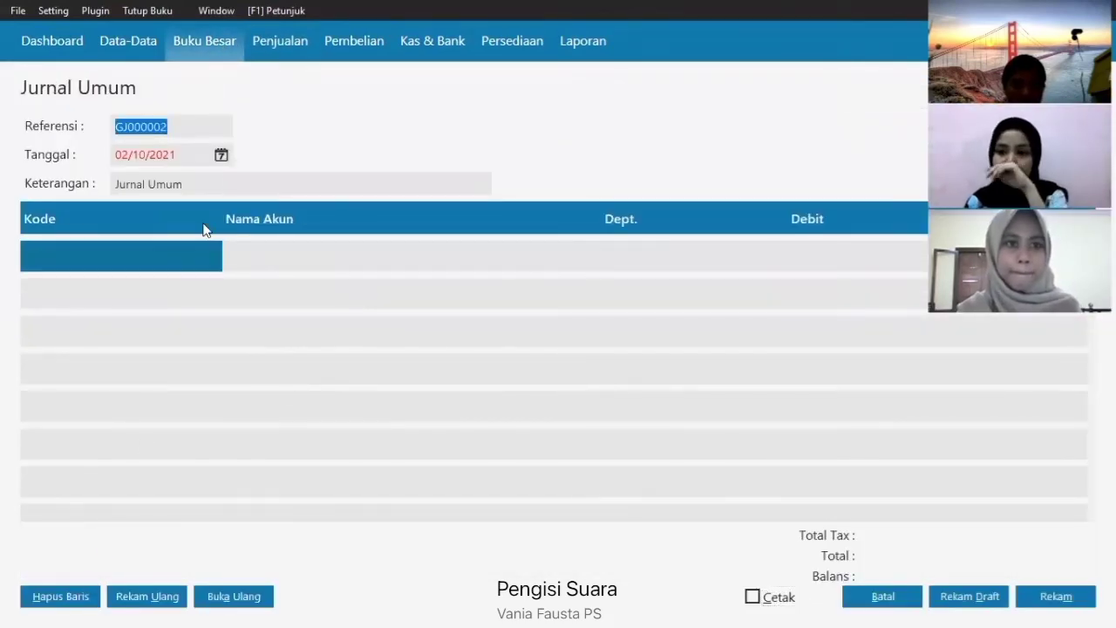
left_click(221, 155)
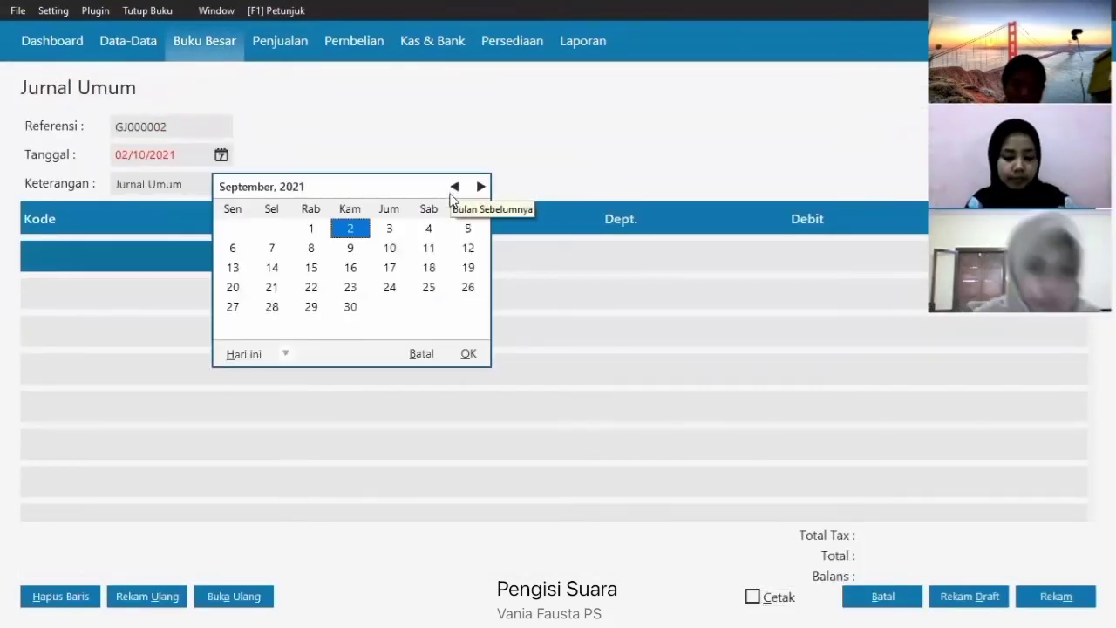
left_click(314, 307)
left_click(471, 354)
- Debit the PRIVE account 1000000 on the first journal line
left_click(76, 254)
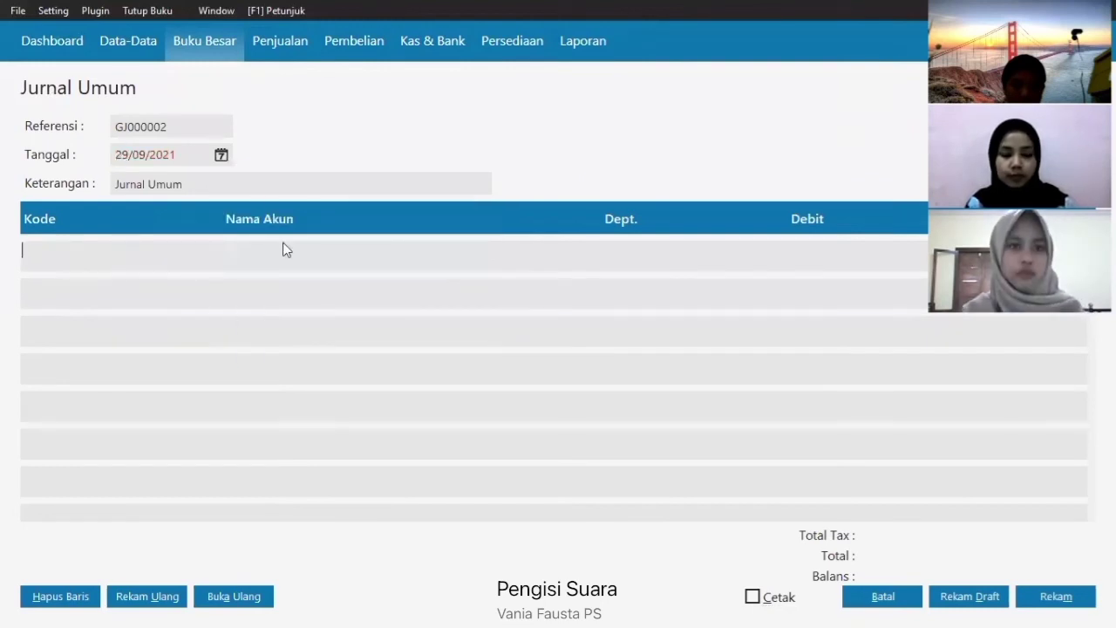
double_click(283, 251)
scroll(608, 335, "down", 10)
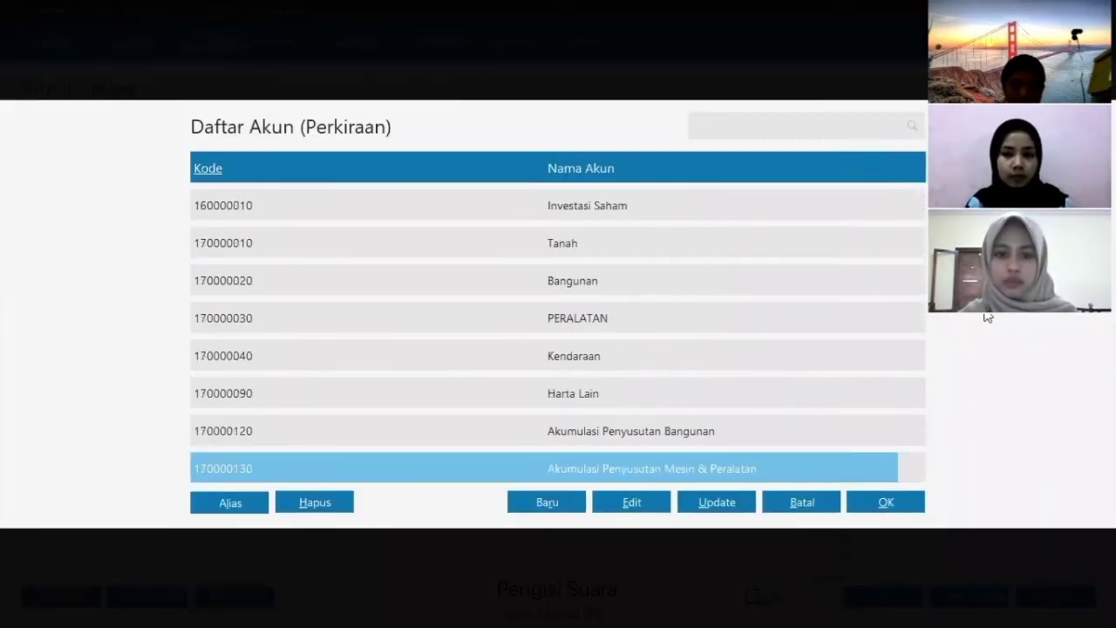
scroll(637, 405, "down", 7)
scroll(637, 384, "up", 6)
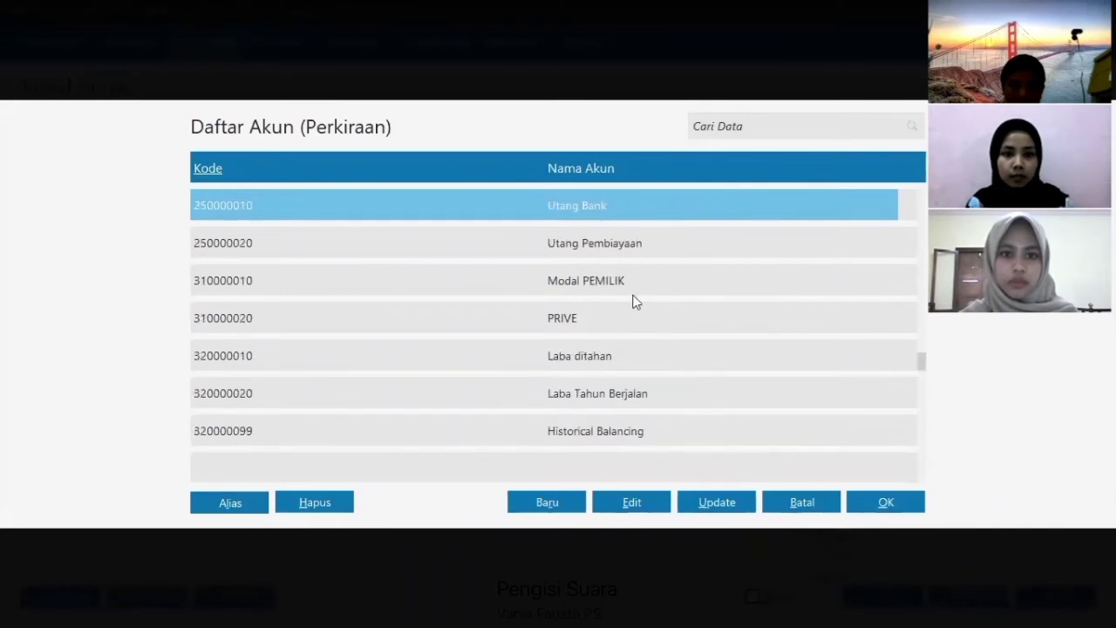
left_click(633, 316)
left_click(880, 508)
left_click(817, 254)
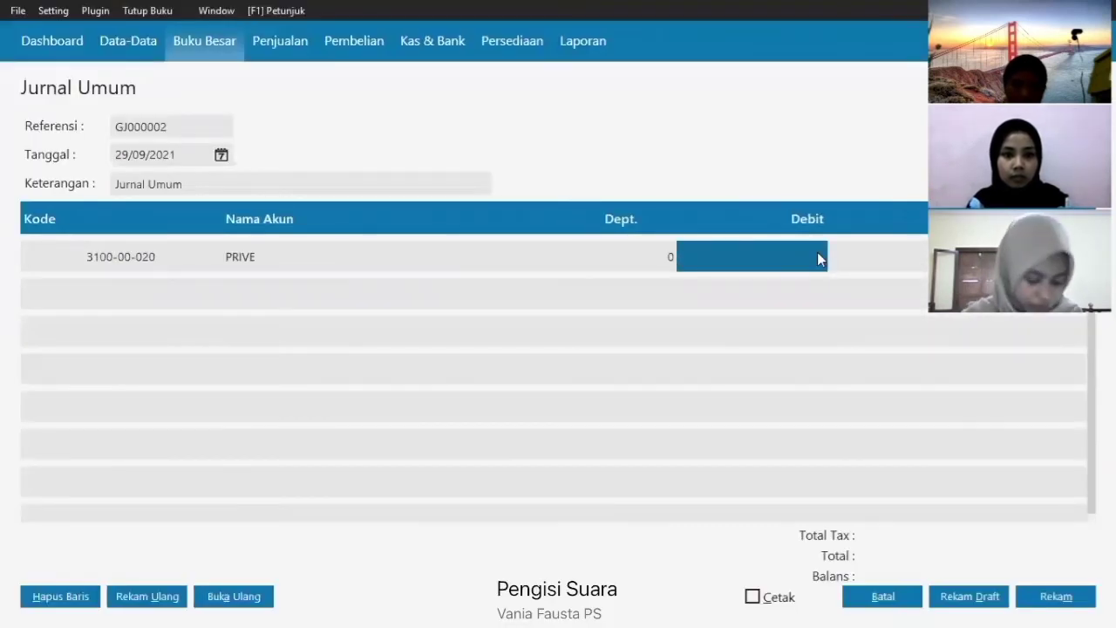
type("1000000")
key("Return")
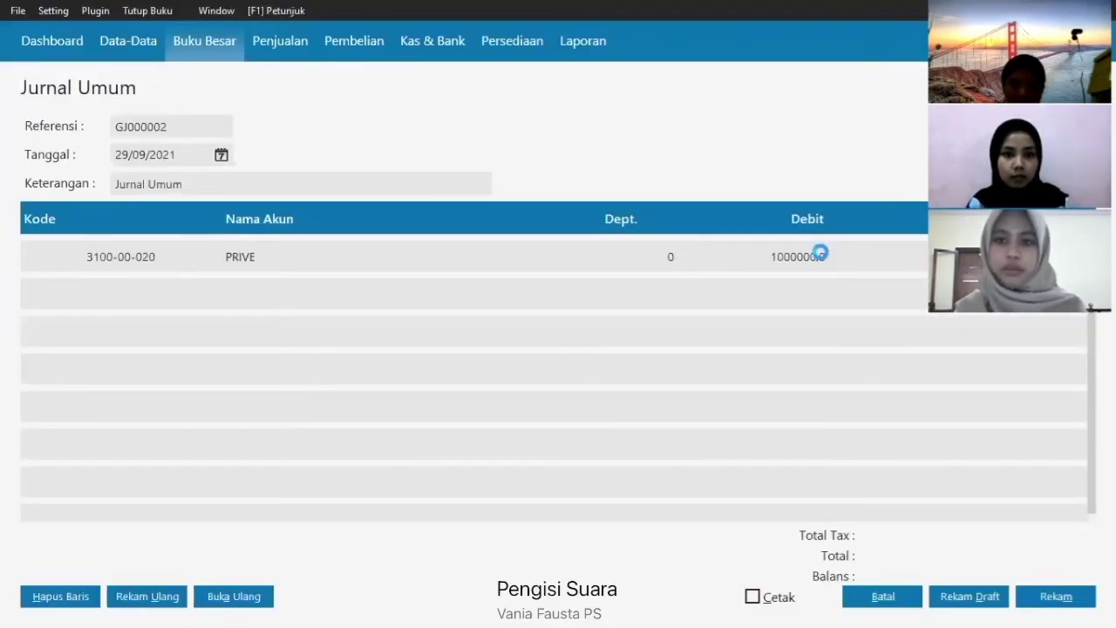
left_click(152, 279)
- Credit Bank 1000000 on the second line and save the journal
double_click(137, 295)
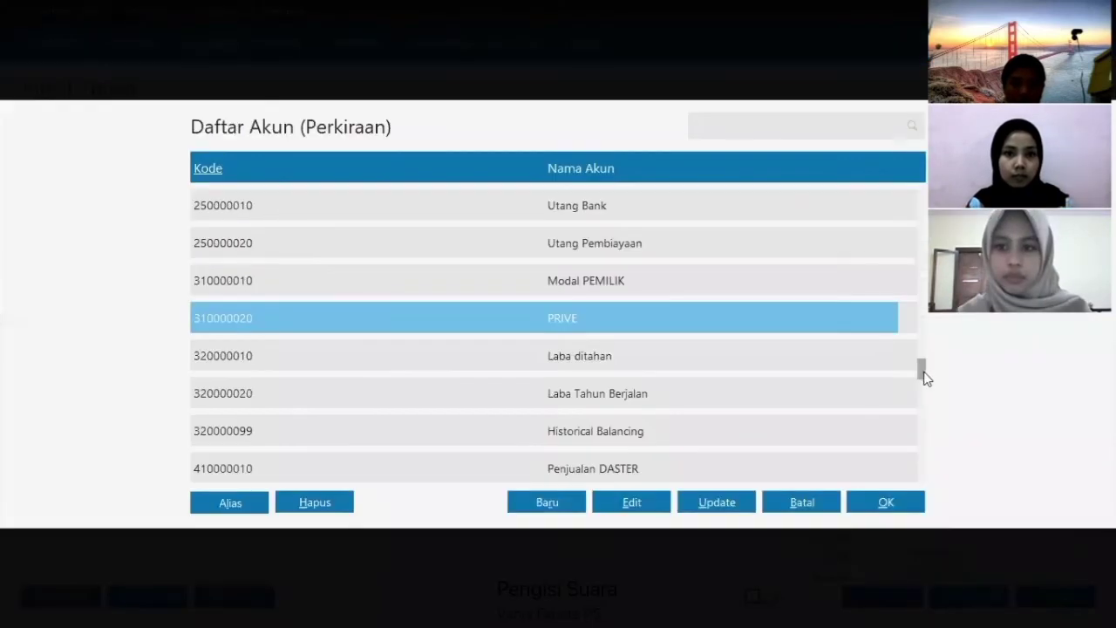
left_click_drag(922, 375, 909, 289)
left_click(625, 280)
left_click(881, 502)
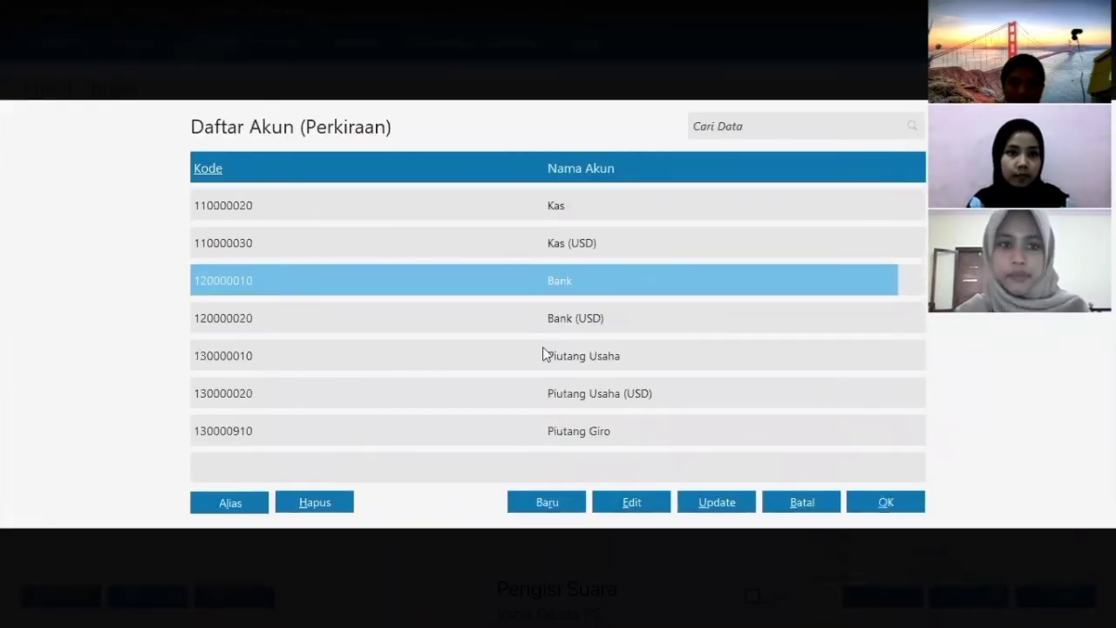
type("10000")
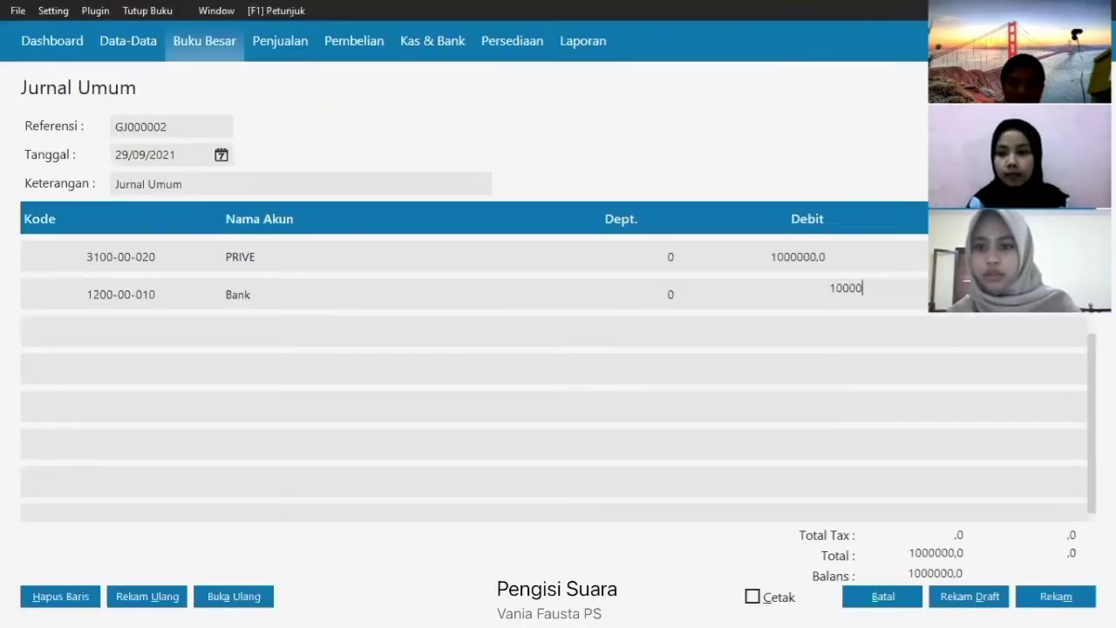
type("00")
key("Return")
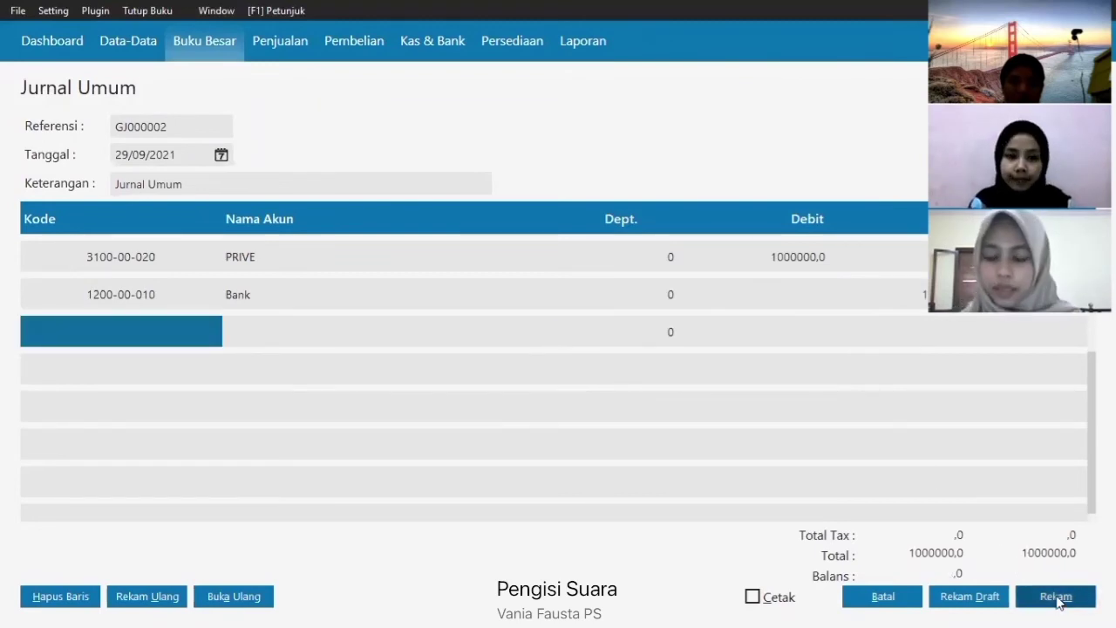
left_click(1056, 598)
- Check saved journal GJ000002 in the journal transaction list
left_click(858, 596)
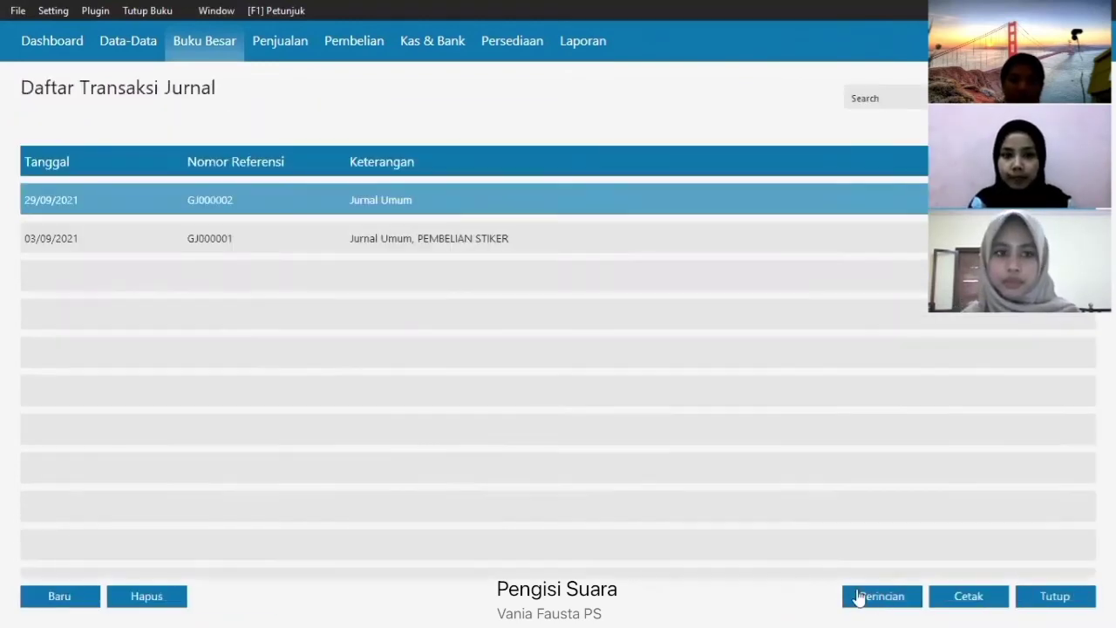
left_click(907, 597)
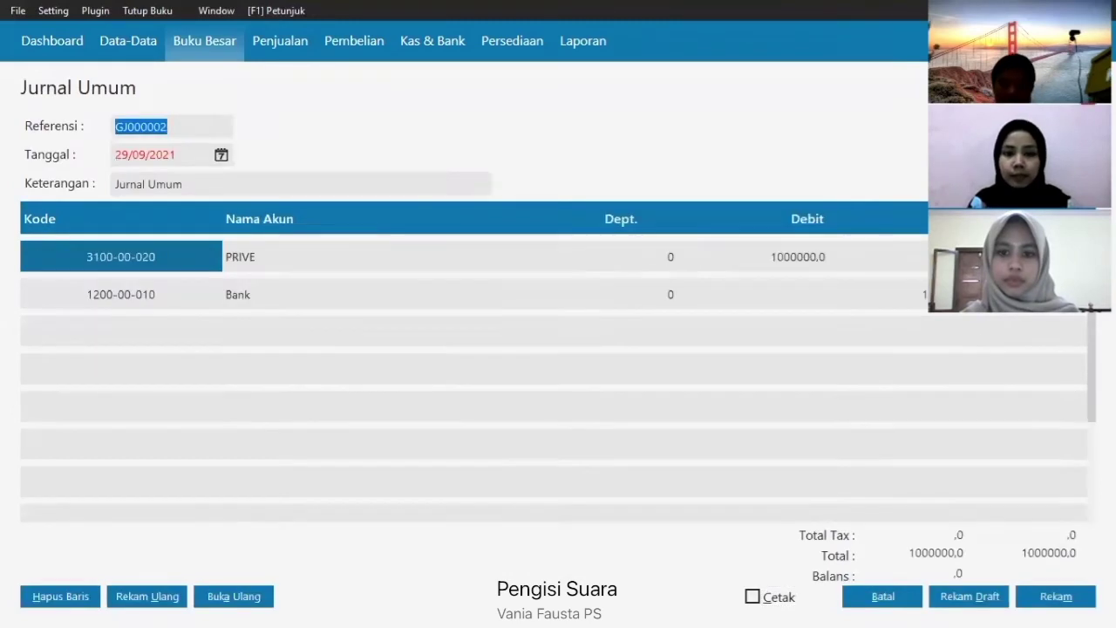
left_click(906, 597)
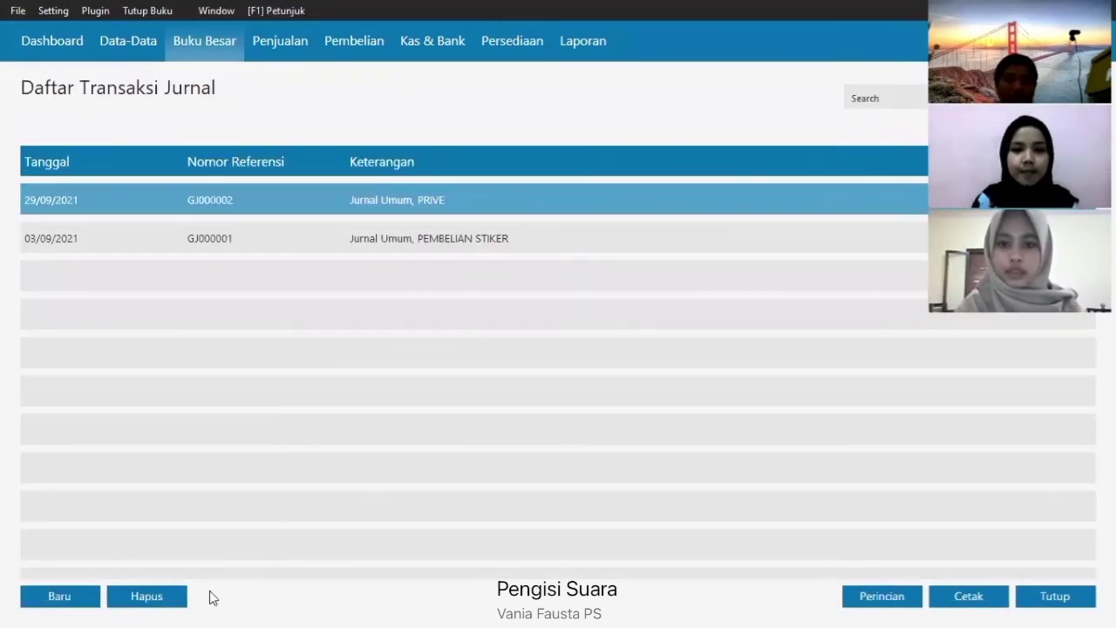
left_click(82, 594)
- Set the journal description to 'Jurnal Penyesuaian' and the date to 30/09/2021
left_click(209, 186)
left_click(209, 186)
type("N")
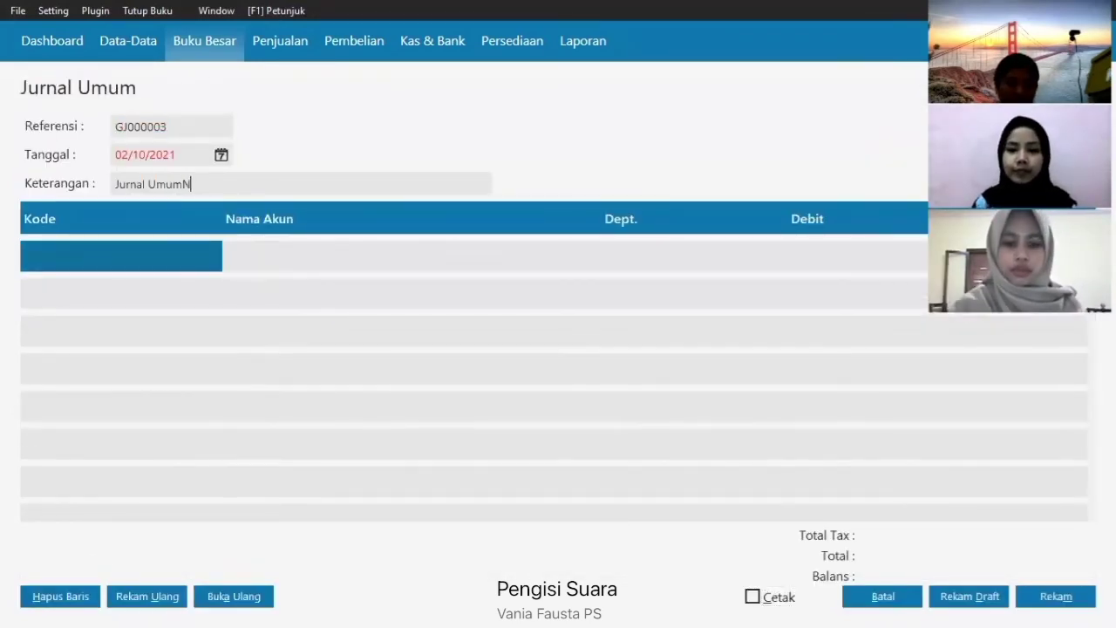
type(" PENY")
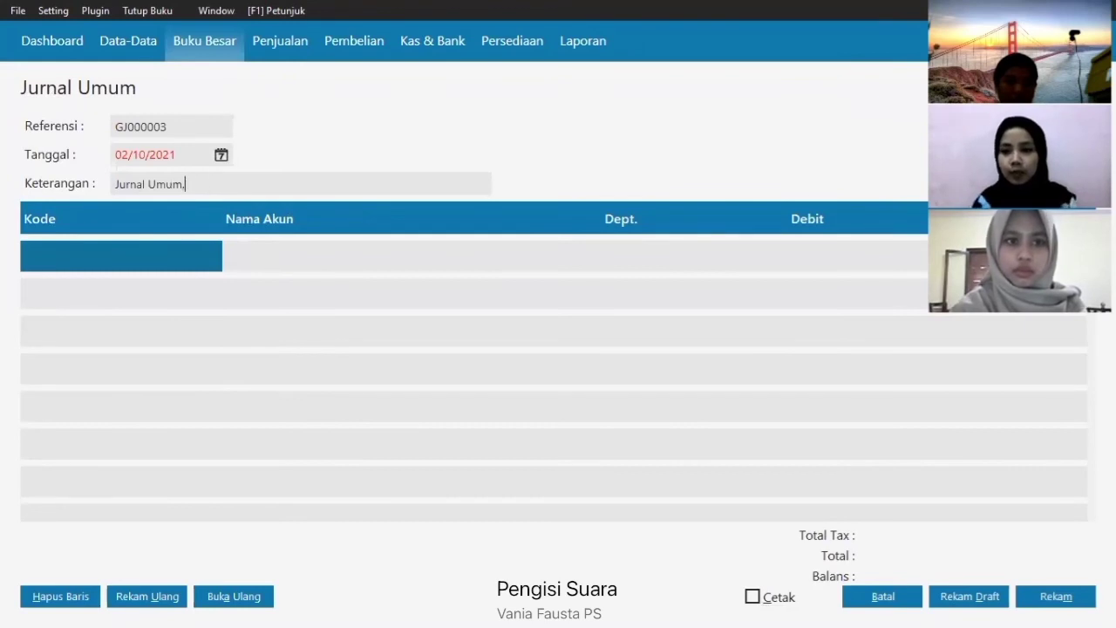
key("BackSpace")
key("BackSpace")
key("BackSpace")
key("BackSpace")
key("BackSpace")
key("BackSpace")
key("BackSpace")
key("BackSpace")
key("BackSpace")
key("BackSpace")
key("BackSpace")
key("BackSpace")
key("BackSpace")
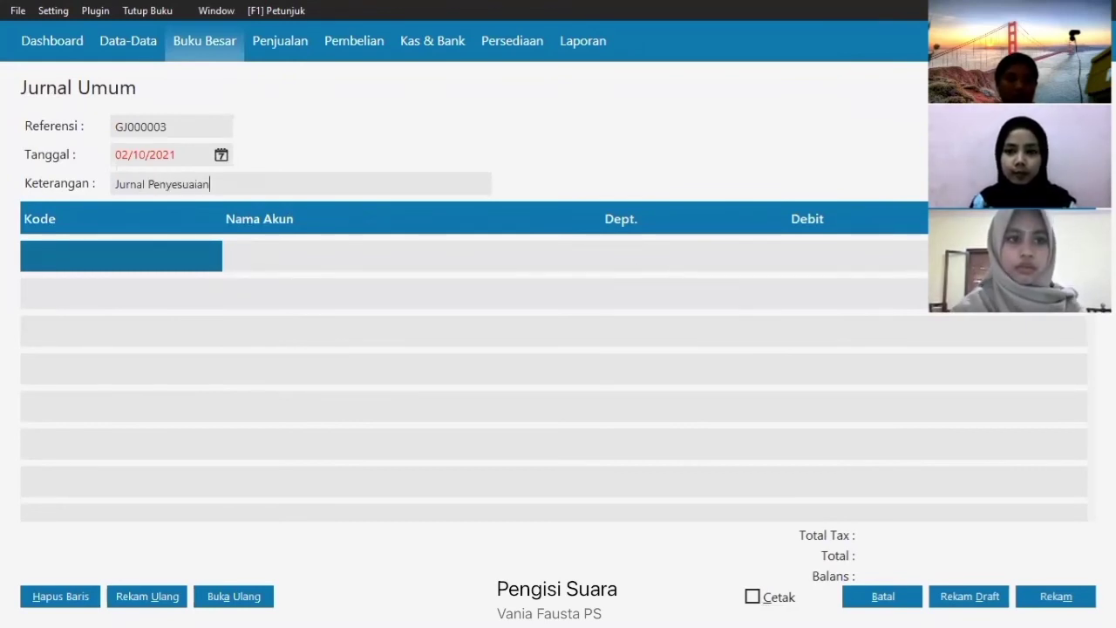
left_click(221, 154)
left_click(454, 185)
left_click(350, 306)
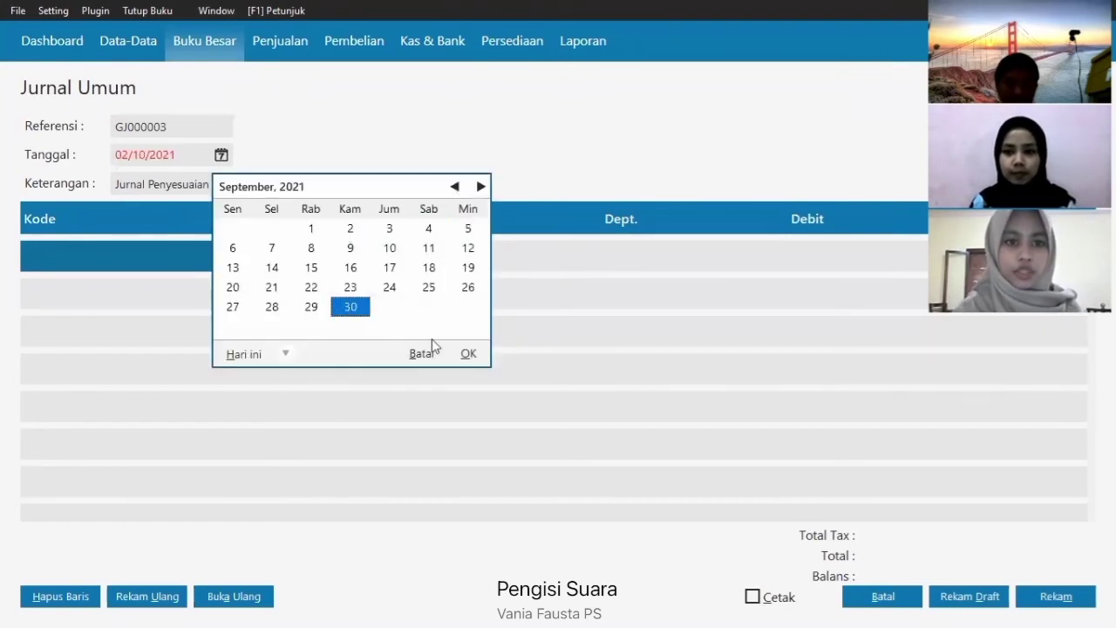
left_click(469, 354)
left_click(72, 265)
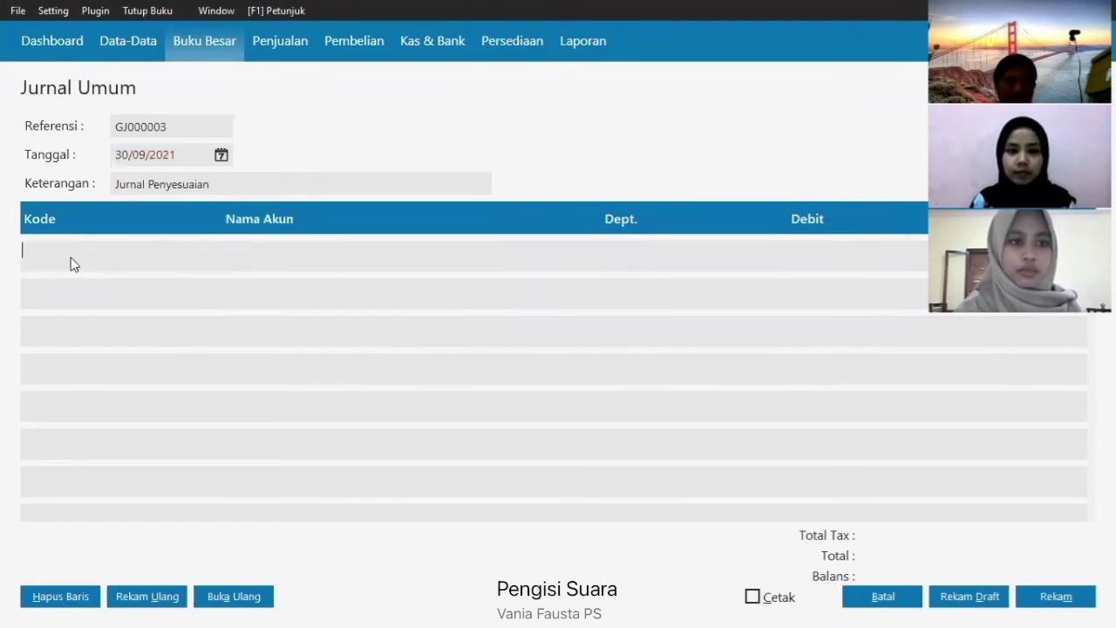
key("Return")
scroll(630, 334, "down", 14)
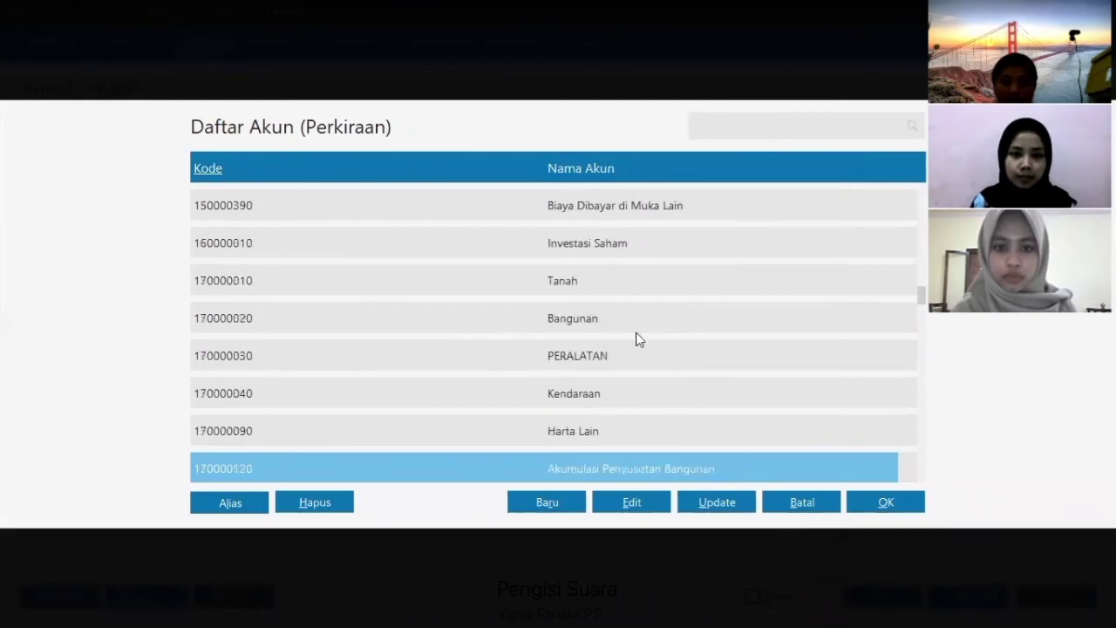
scroll(636, 334, "down", 20)
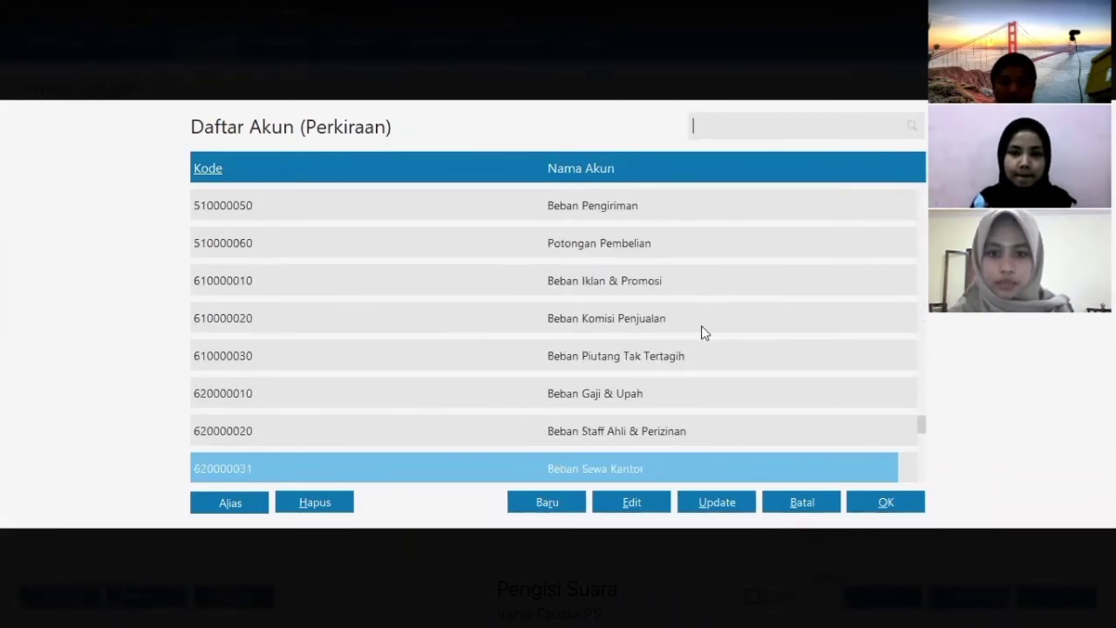
scroll(705, 342, "down", 13)
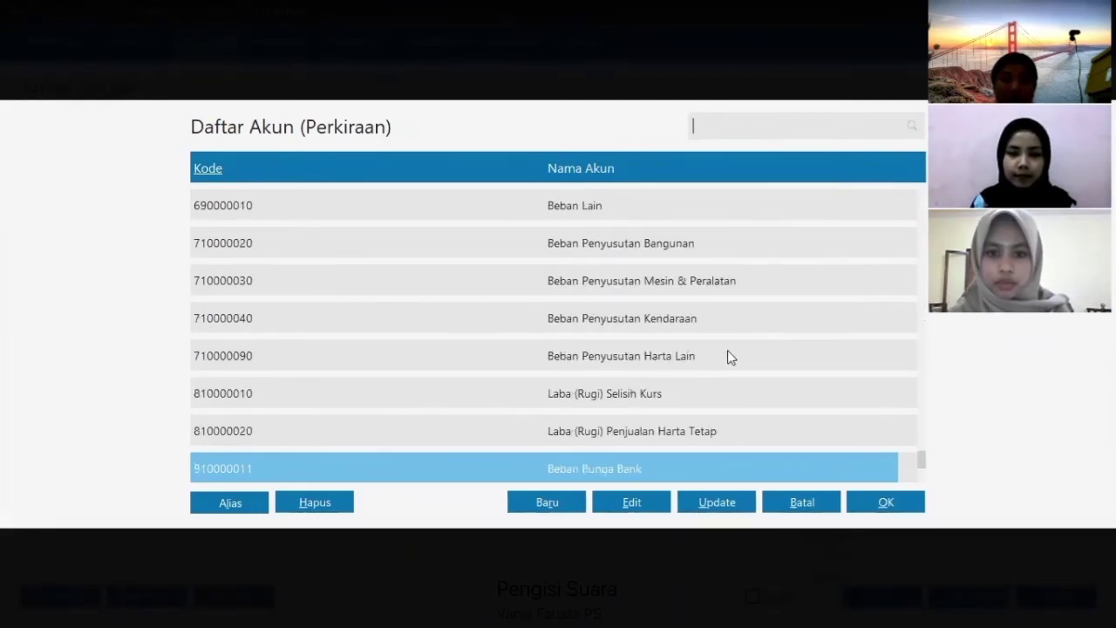
scroll(728, 350, "up", 9)
scroll(728, 351, "up", 2)
left_click(663, 354)
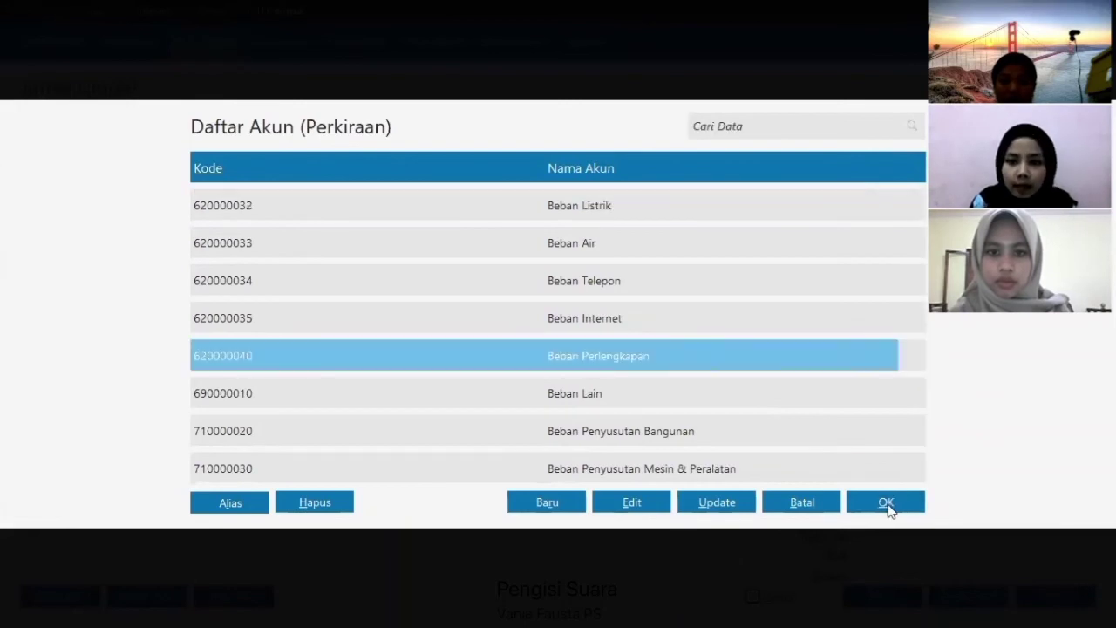
left_click(886, 502)
key("Return")
key("Return")
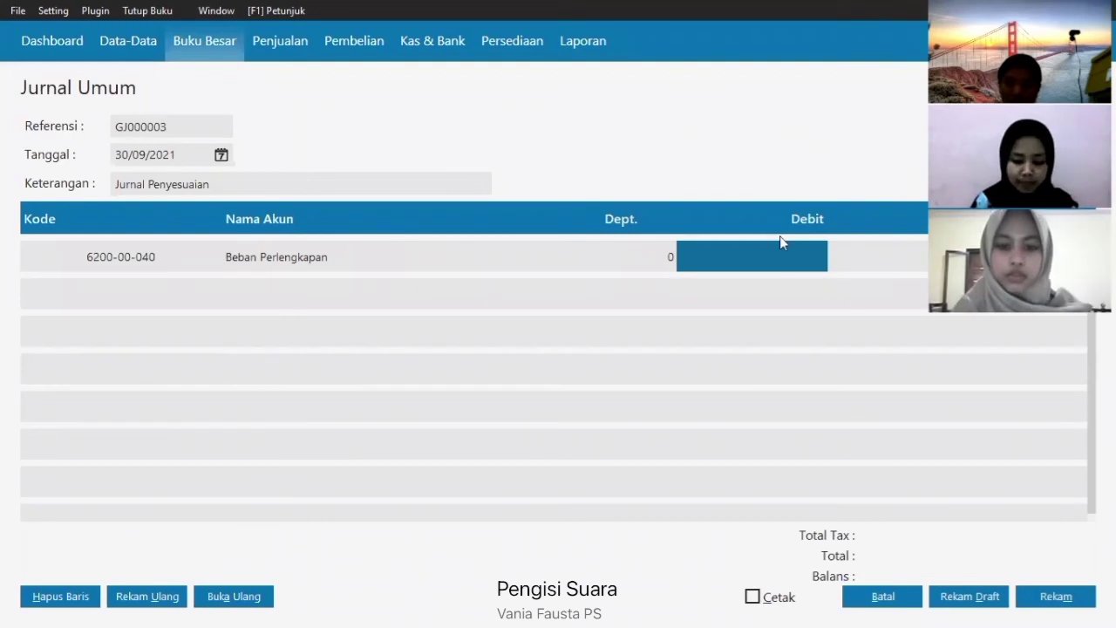
type("177")
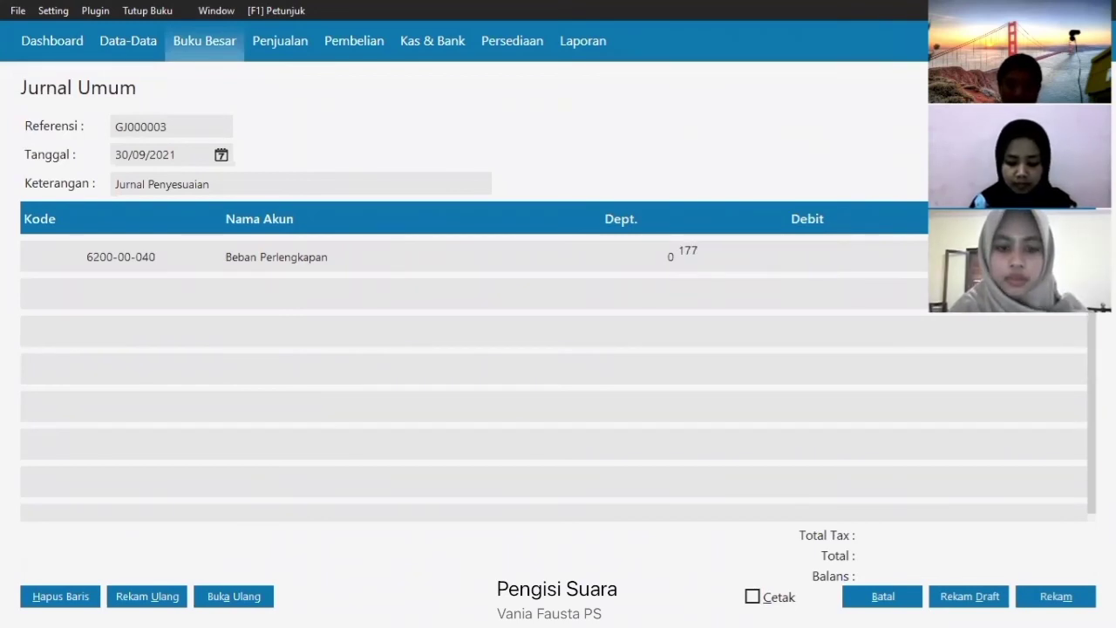
type("375")
key("Return")
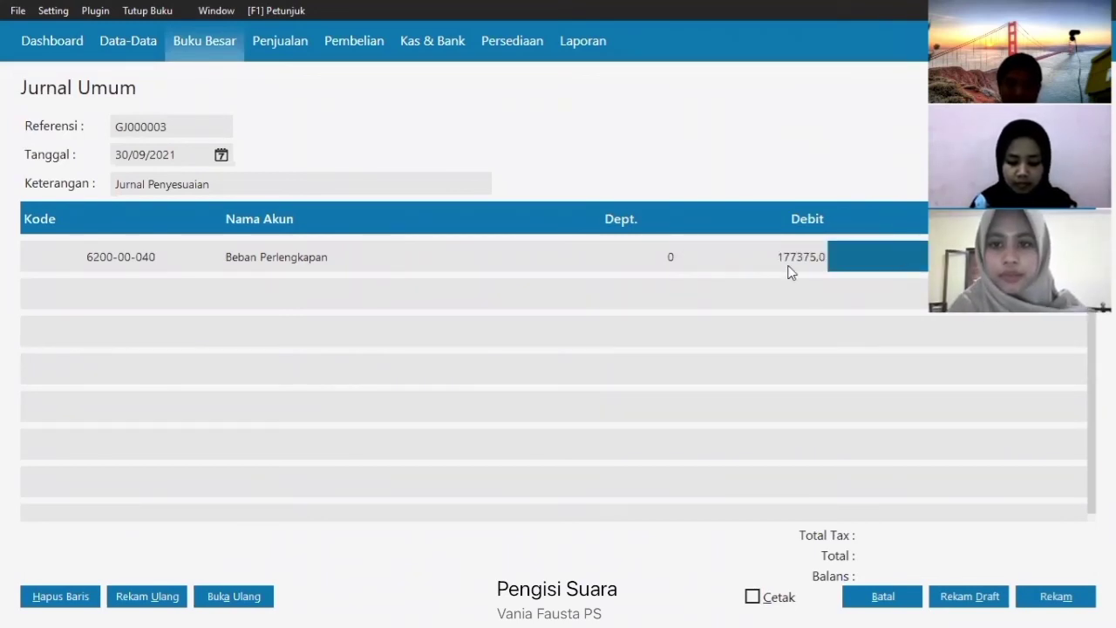
key("Return")
- Add PERLENGKAPAN (1400-00-040) as the second line and save the adjusting journal
double_click(131, 293)
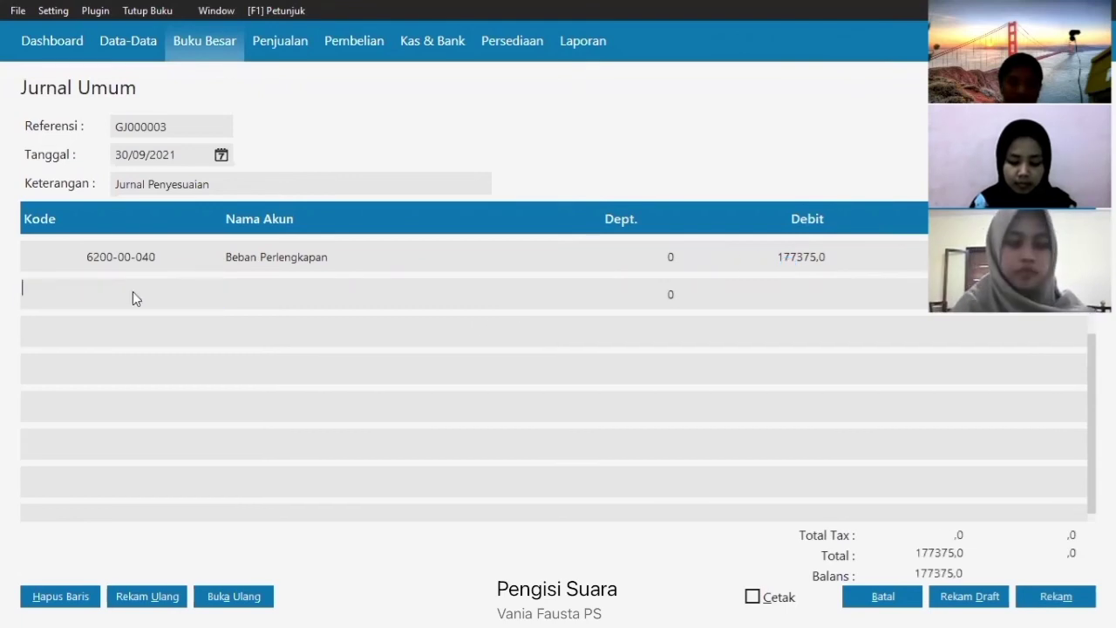
key("Up")
key("Up")
key("Up")
key("Up")
key("Up")
key("Up")
key("Up")
key("Up")
key("Up")
key("Up")
key("Up")
key("Up")
key("Up")
key("Up")
key("Up")
key("Up")
key("Up")
key("Up")
key("Up")
key("Up")
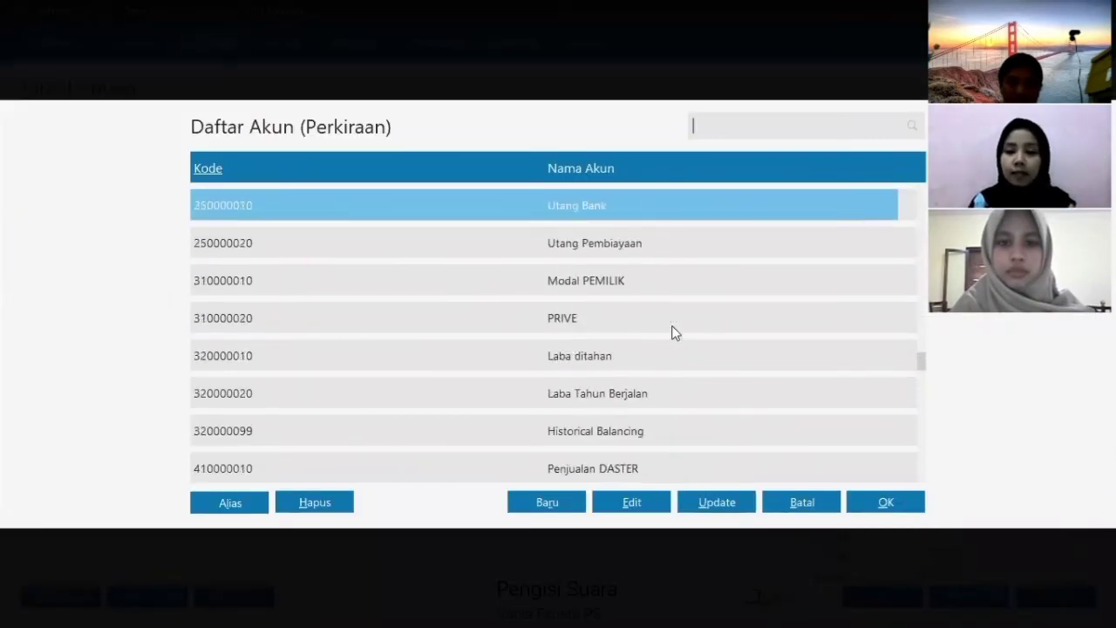
key("Up")
key("Up")
key("Up")
key("Up")
key("Up")
key("Up")
key("Up")
key("Up")
key("Up")
key("Up")
key("Up")
key("Up")
key("Up")
key("Up")
key("Up")
key("Up")
key("Up")
key("Up")
key("Up")
key("Up")
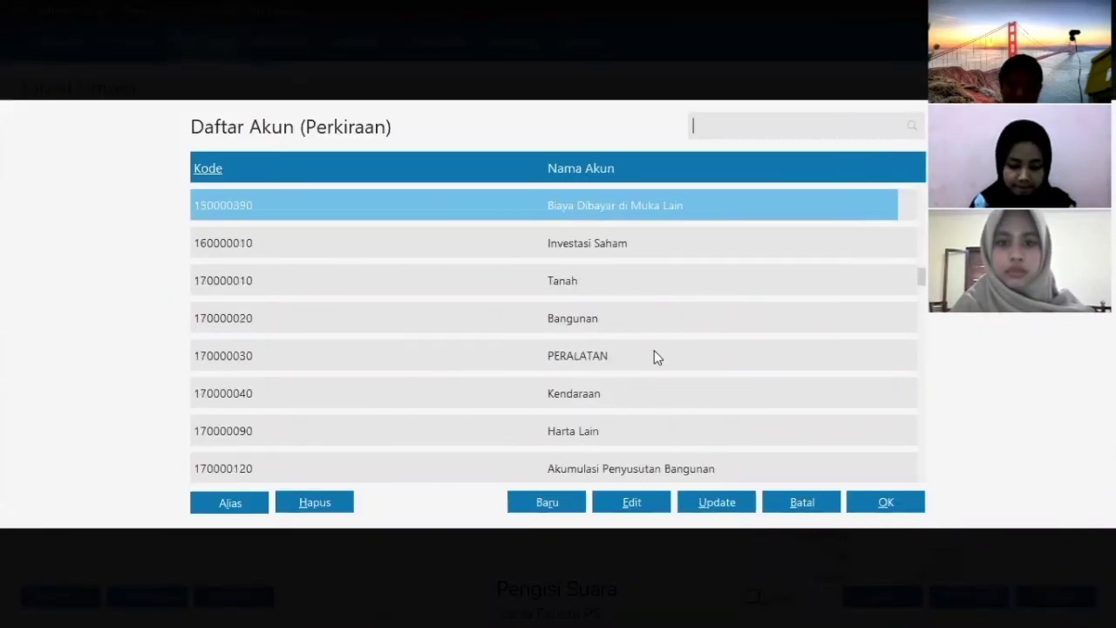
key("Up")
key("Up")
key("Up")
key("Up")
key("Up")
key("Up")
key("Up")
key("Up")
key("Up")
key("Up")
scroll(654, 340, "up", 1)
left_click(661, 319)
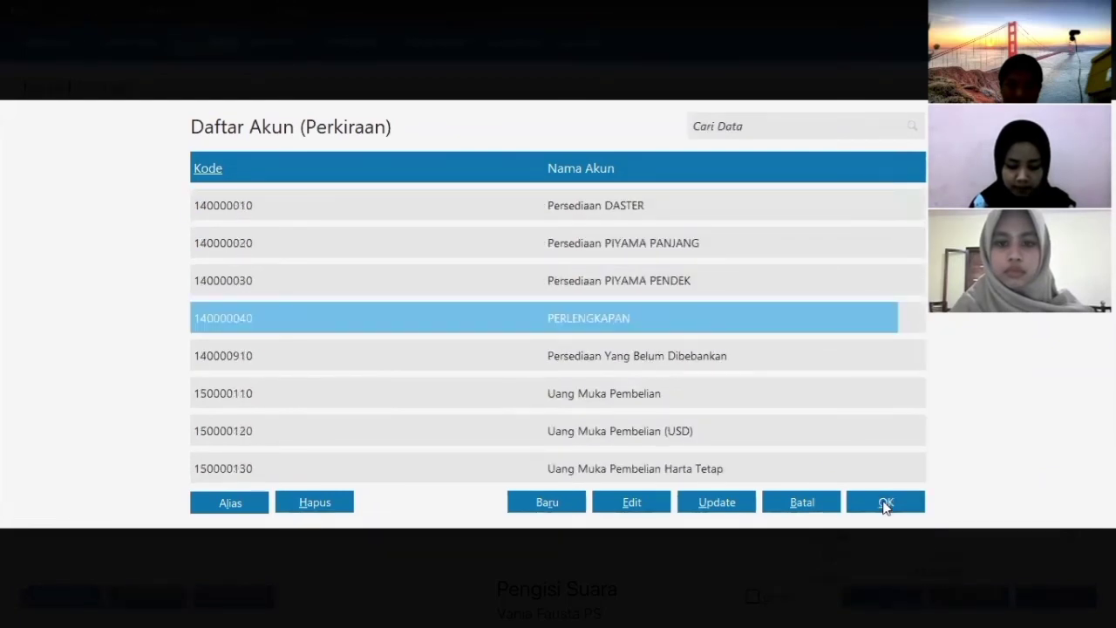
left_click(880, 502)
type("1400-00-040")
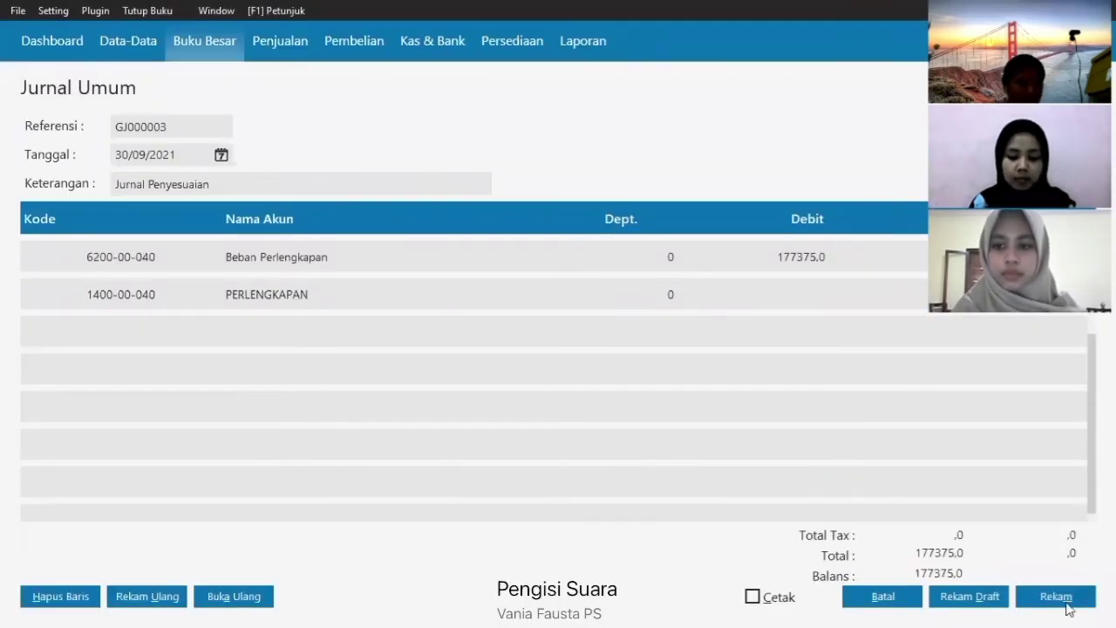
left_click(1064, 596)
- Close the journal form and journal list, then go to the reports section
left_click(889, 597)
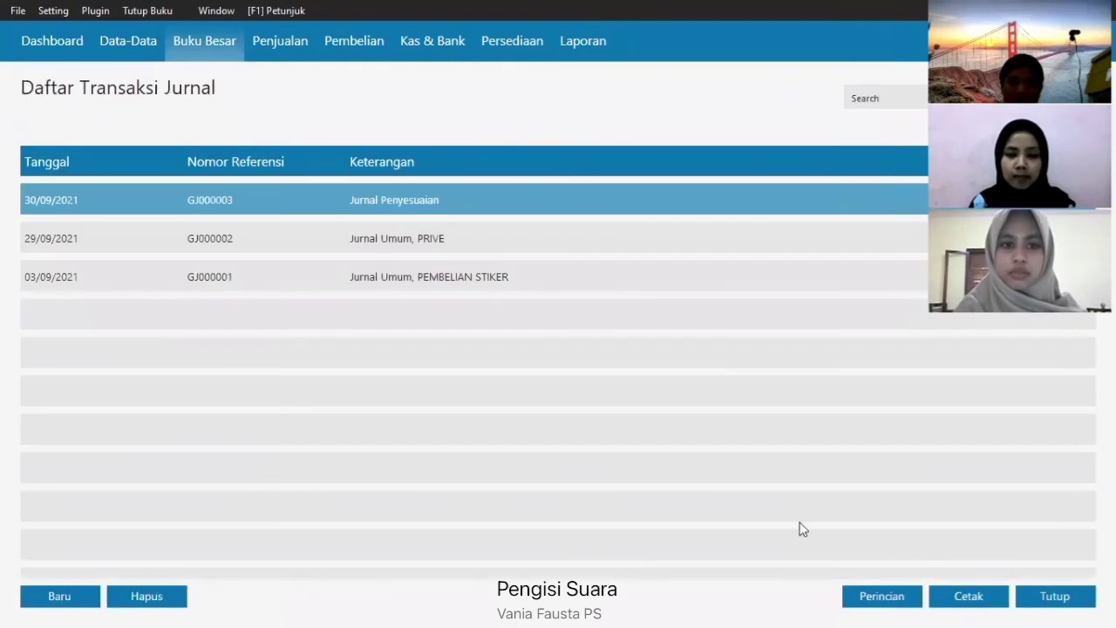
left_click(1043, 600)
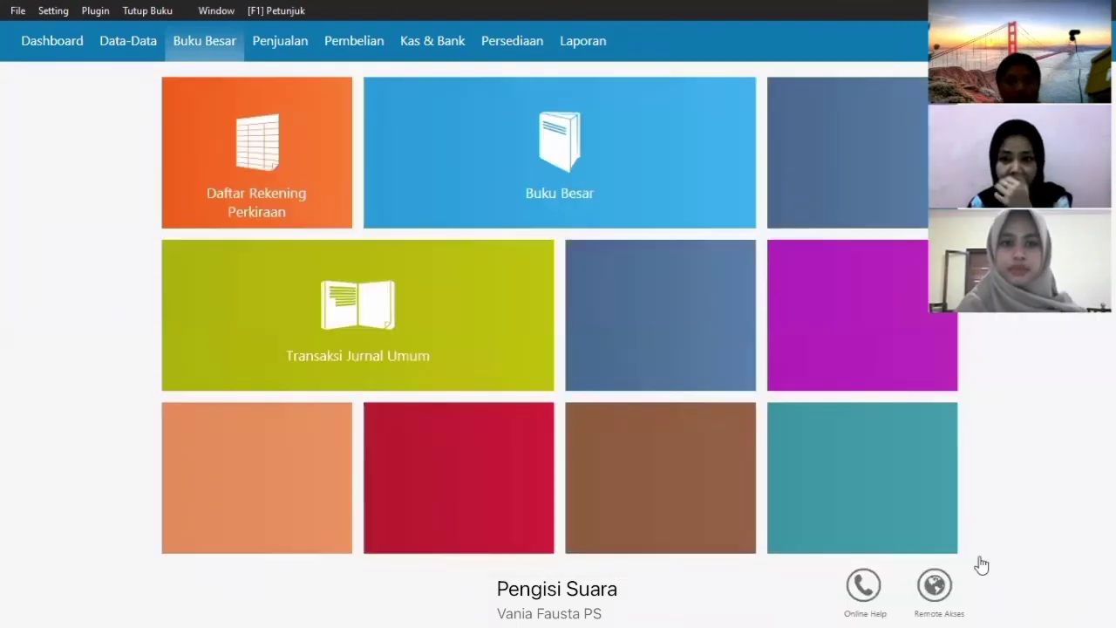
left_click(586, 43)
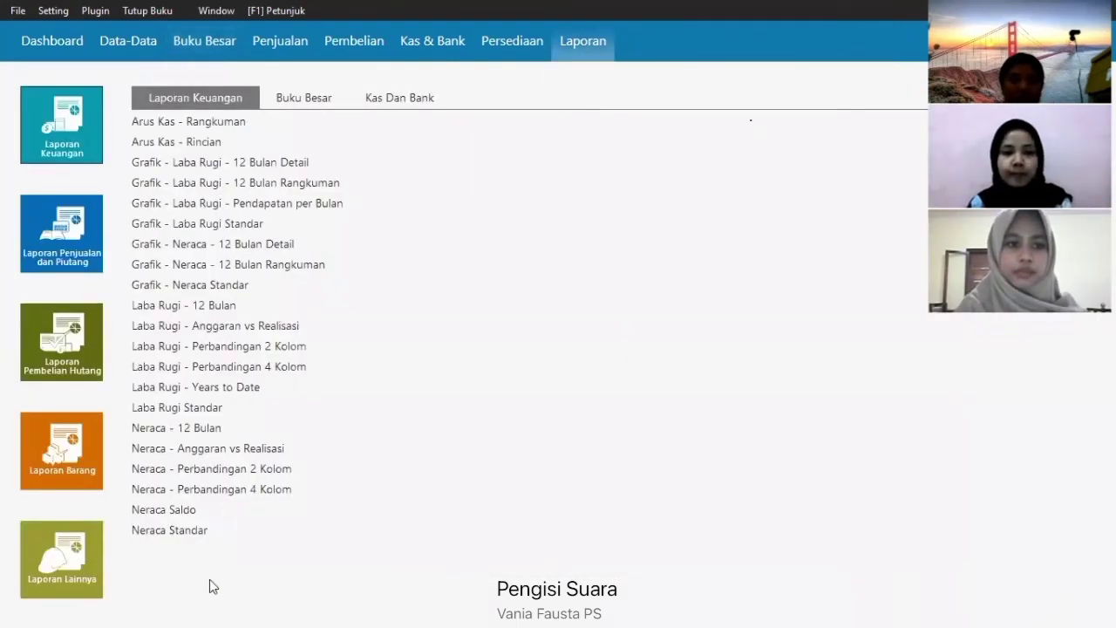
left_click(428, 44)
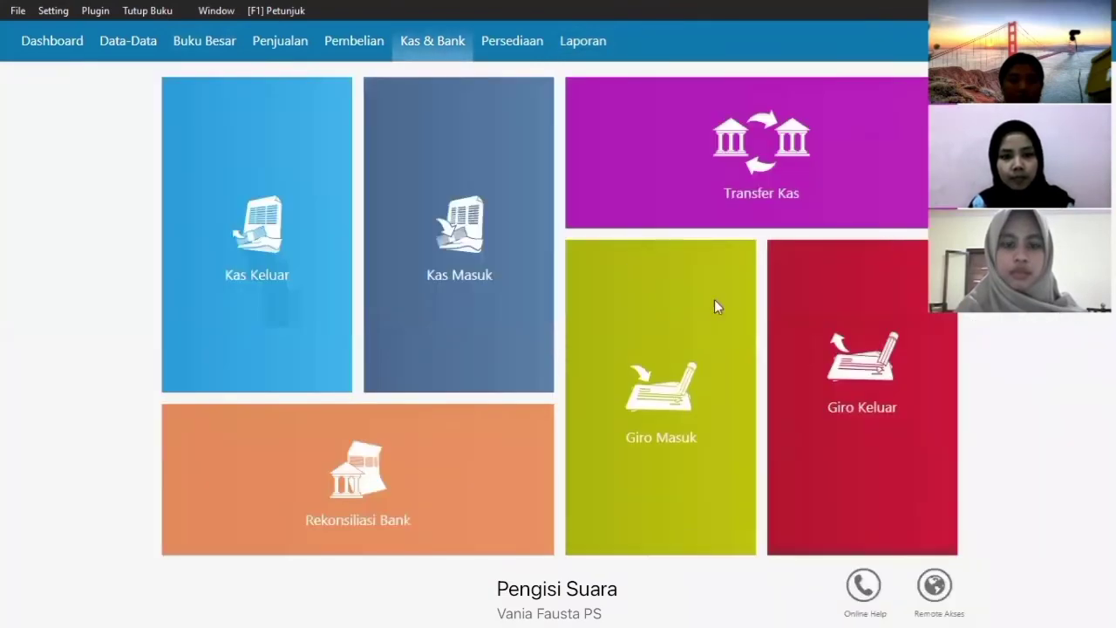
left_click(599, 46)
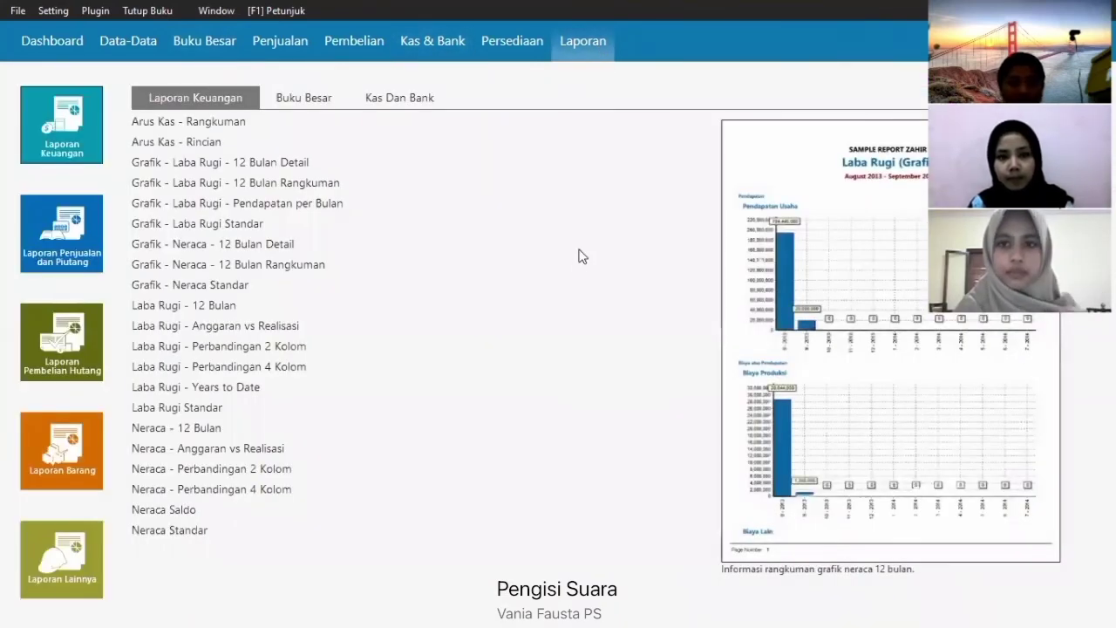
- Review the Neraca Standar balance sheet totalling 13.901.625.00, then close it
left_click(195, 531)
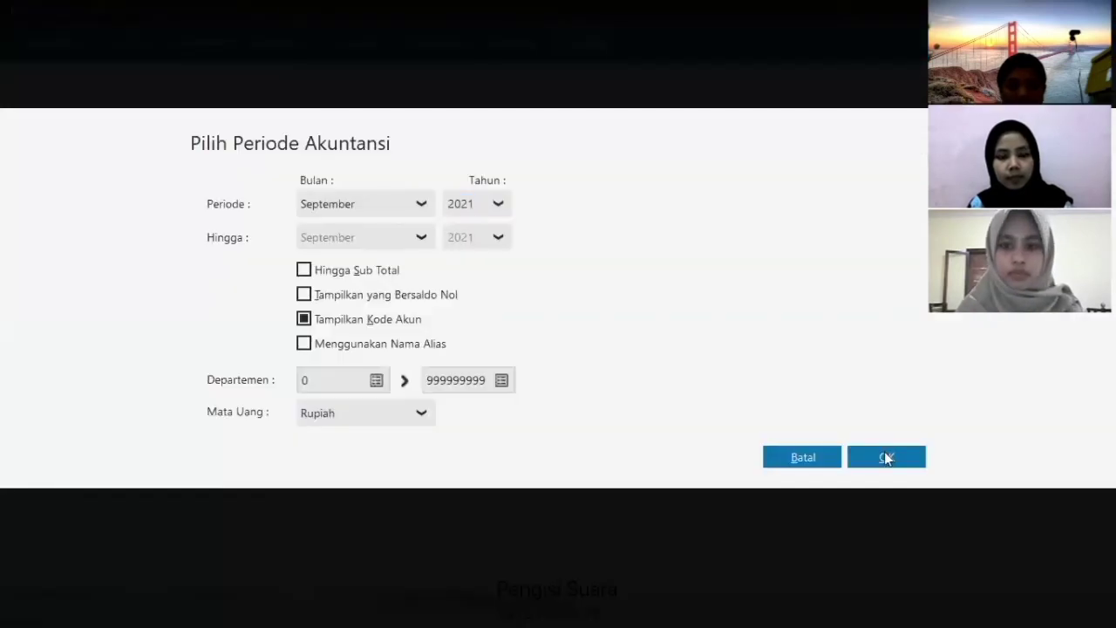
left_click(884, 453)
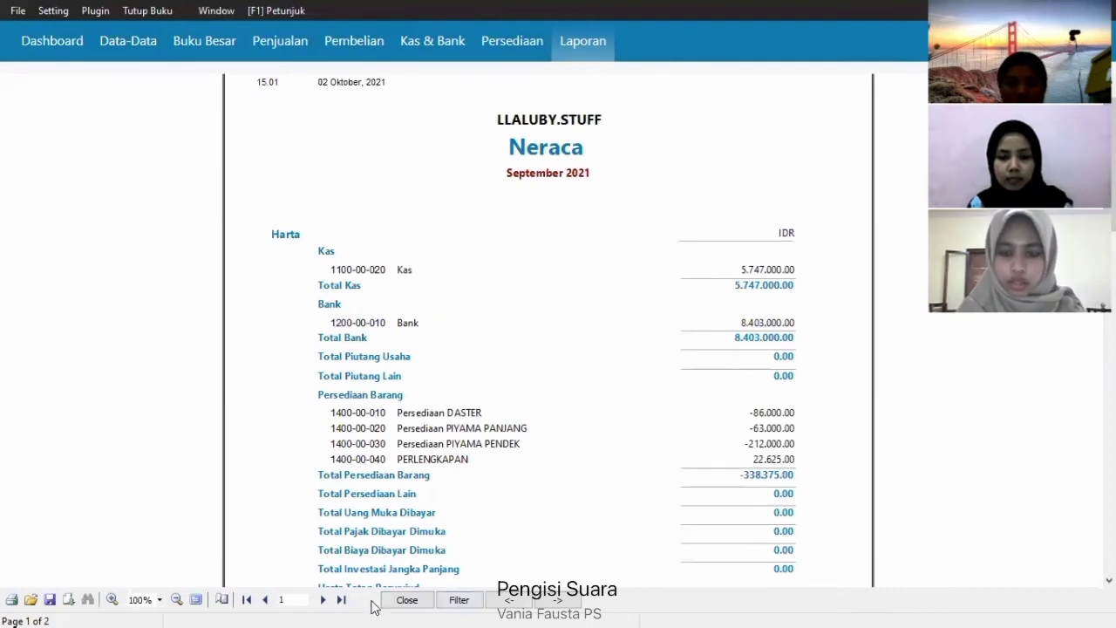
scroll(548, 331, "down", 10)
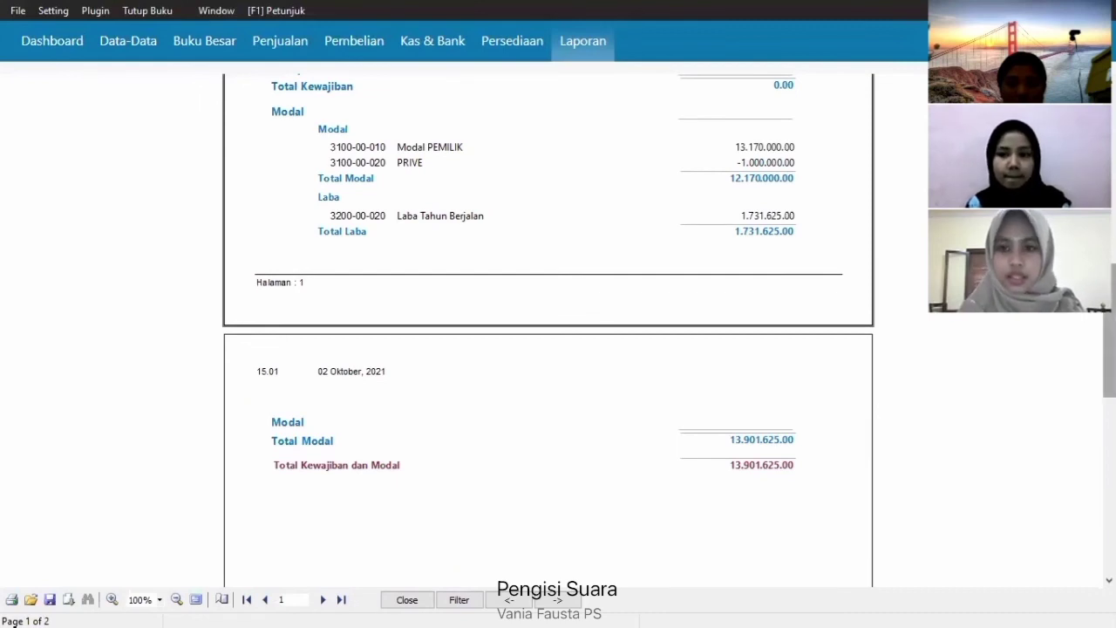
scroll(547, 331, "up", 2)
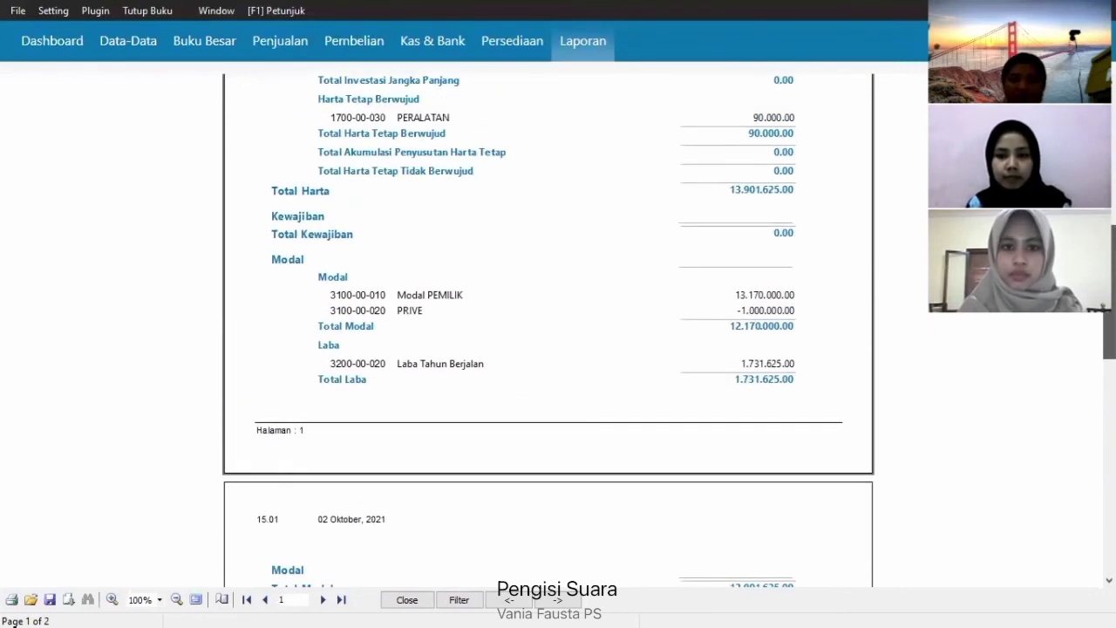
scroll(544, 427, "up", 6)
left_click(415, 600)
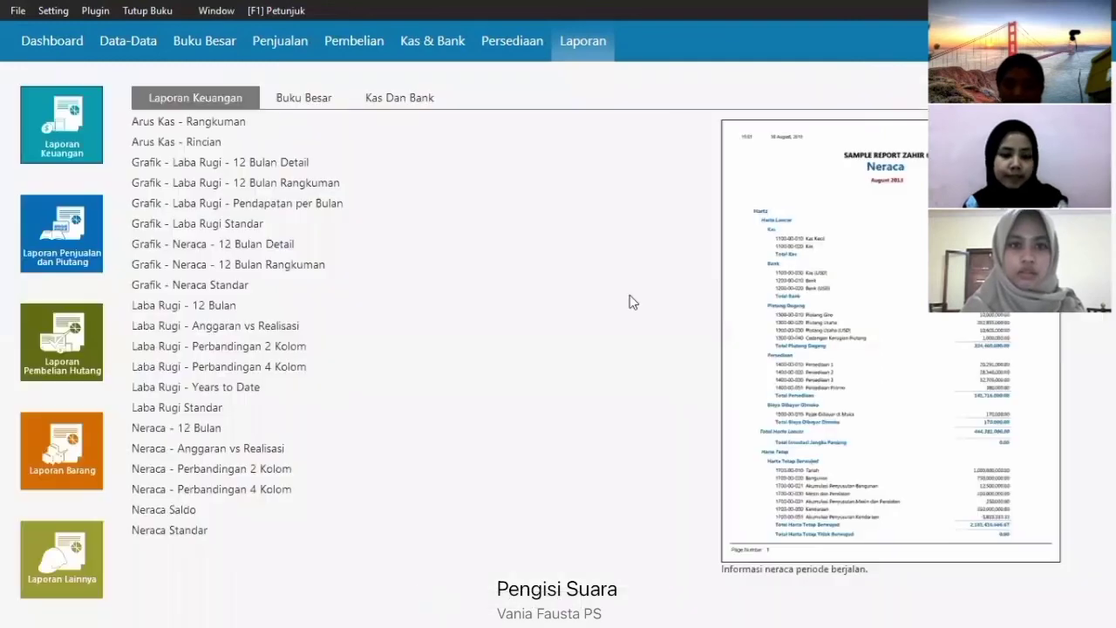
- Start a bank reconciliation with statement balance 8403000
left_click(400, 49)
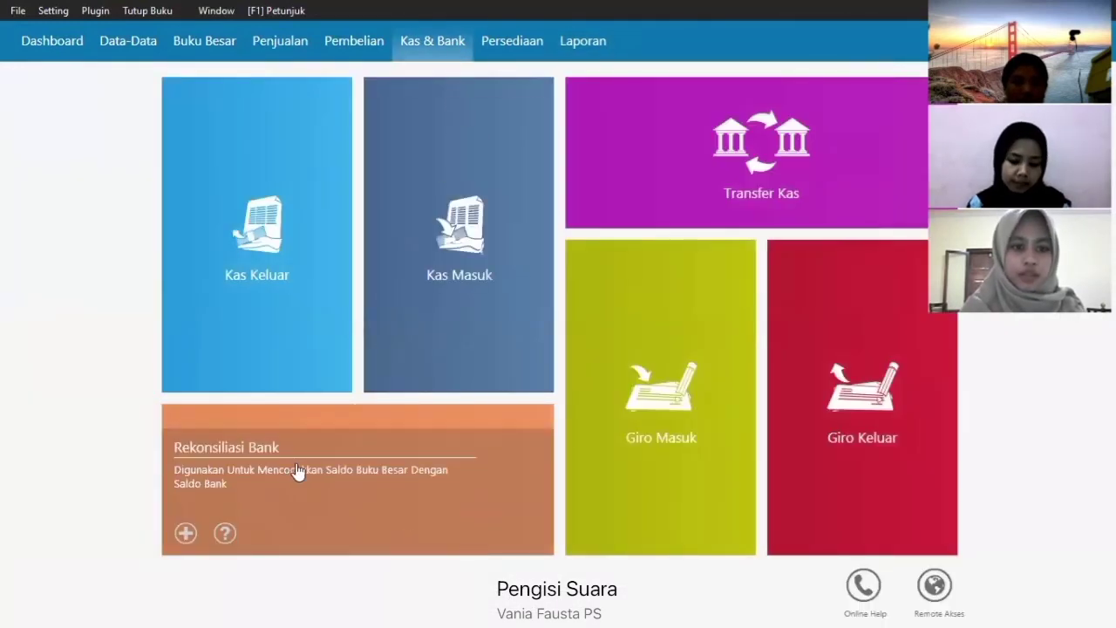
left_click(301, 471)
left_click(453, 328)
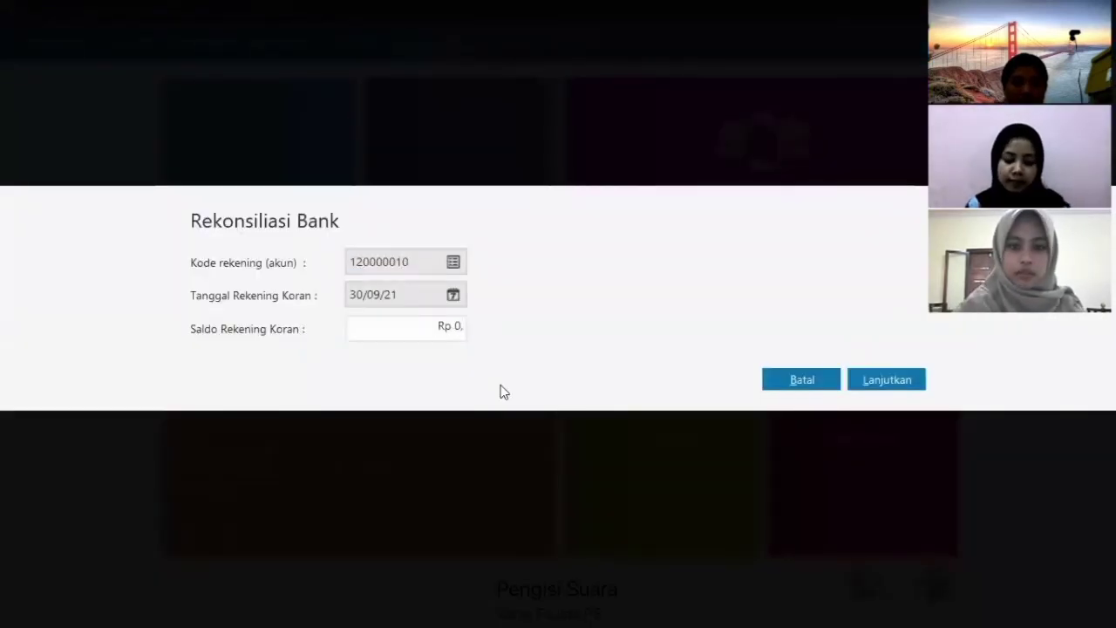
key("BackSpace")
type("8403000")
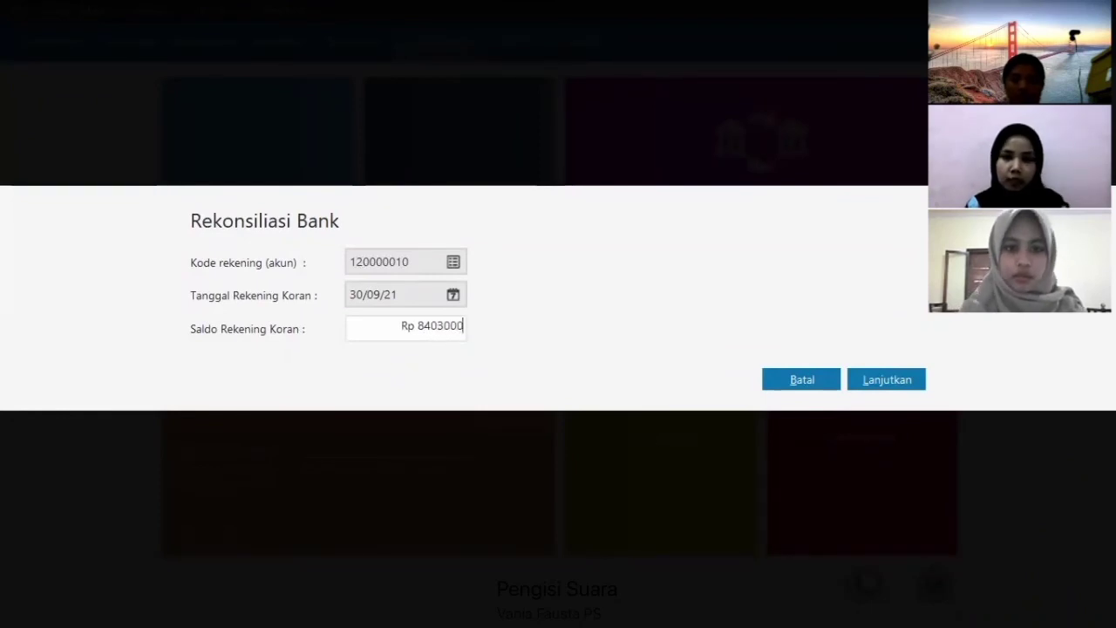
left_click(875, 381)
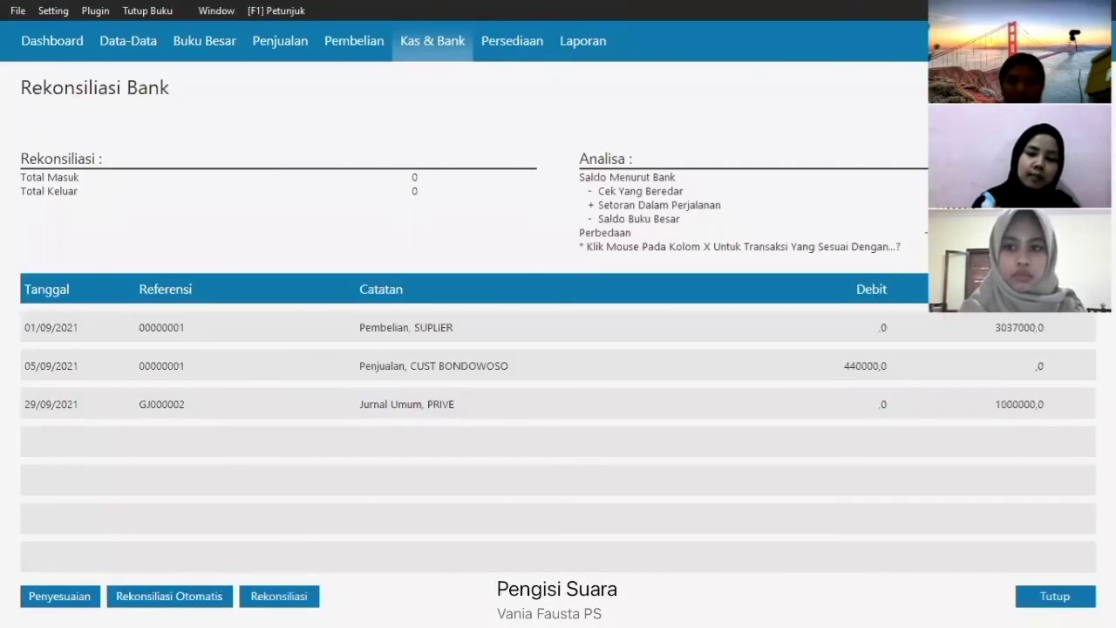
- Clear the 01/09 purchase, 05/09 sale and GJ000002 entries, reconcile, and review the report
left_click(1081, 333)
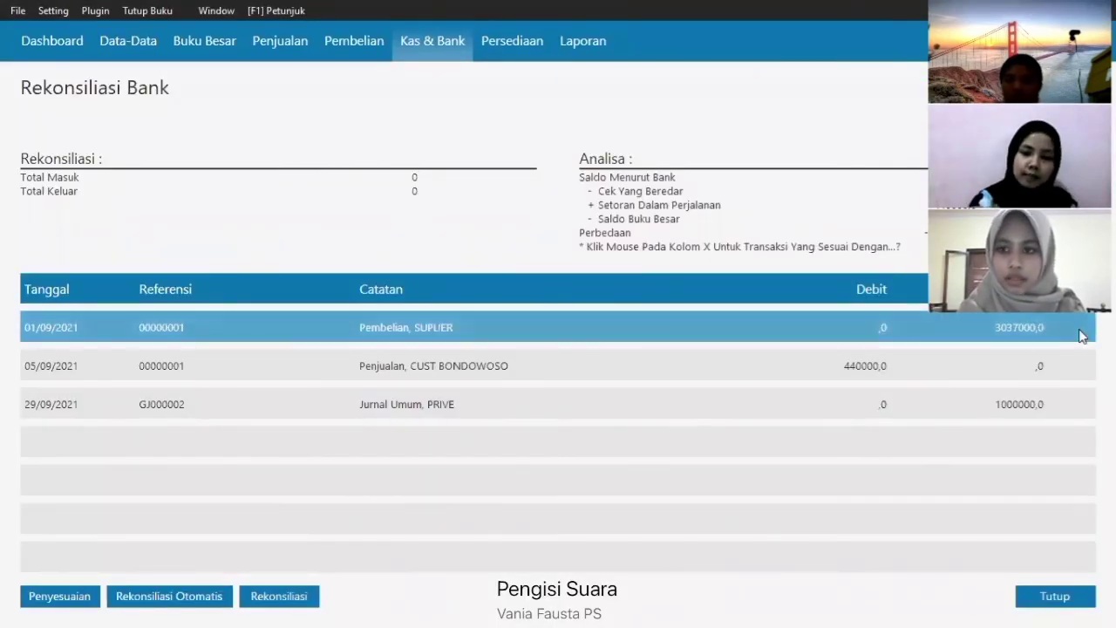
left_click(1071, 333)
left_click(1067, 367)
left_click(1067, 404)
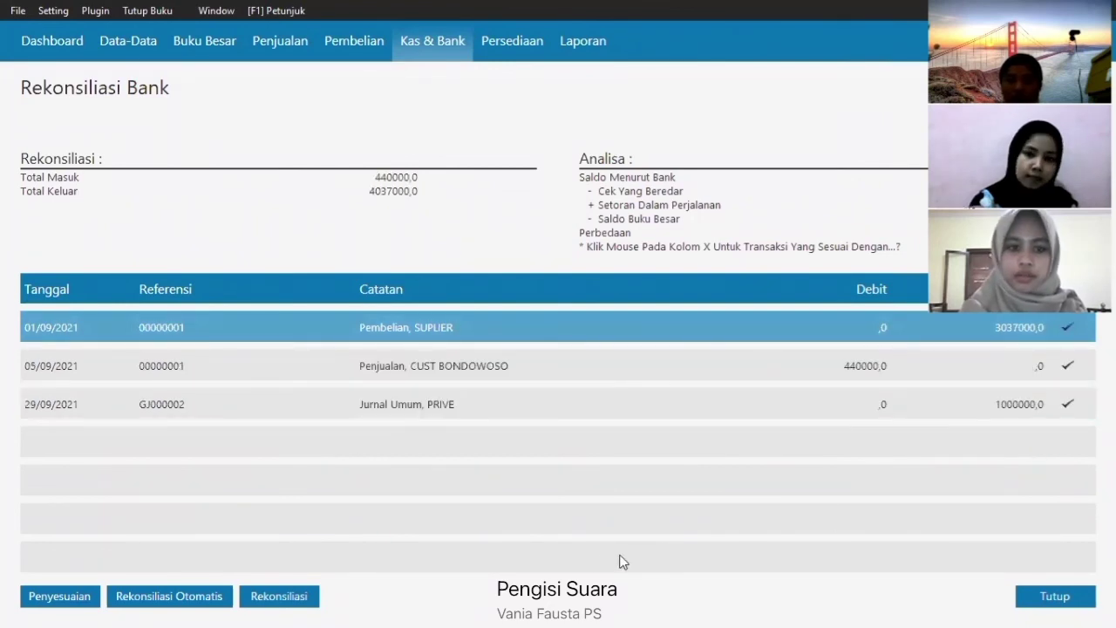
left_click(286, 595)
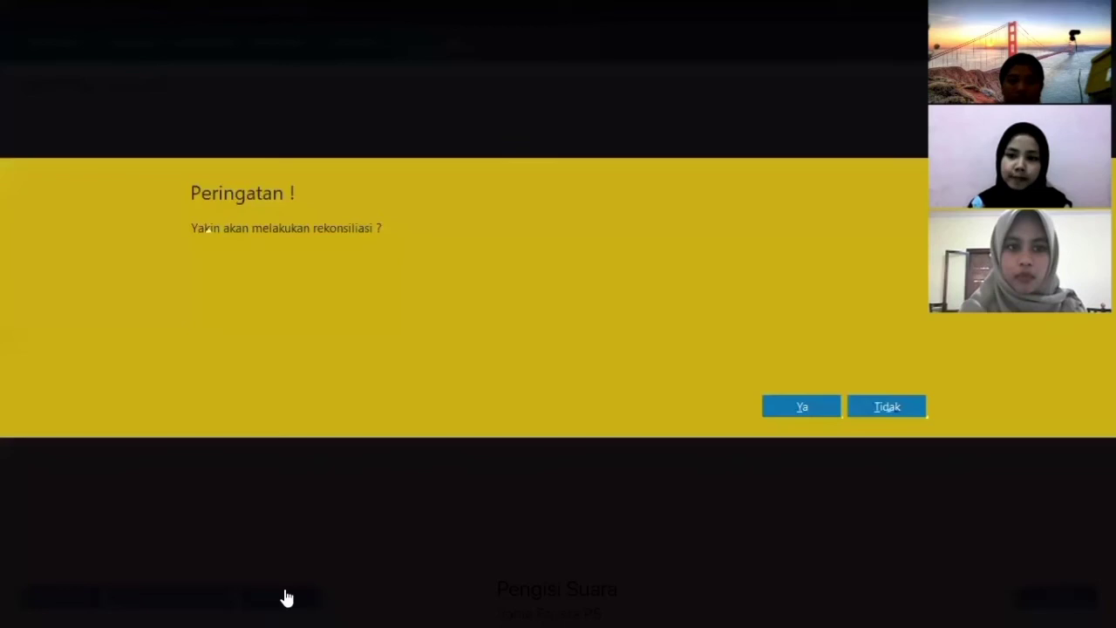
left_click(817, 411)
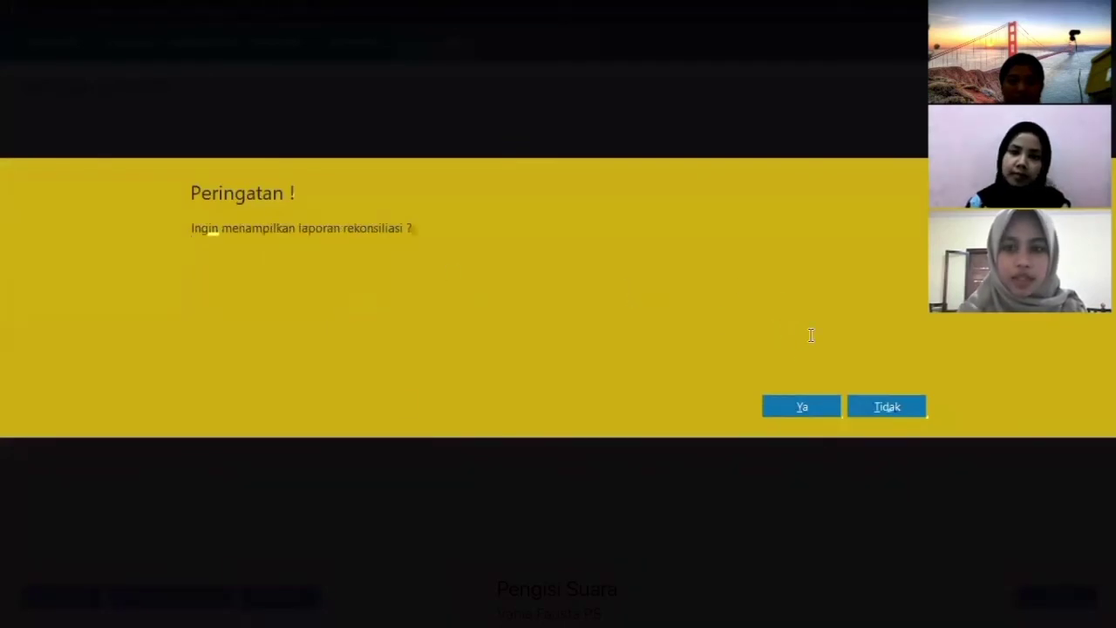
left_click(805, 407)
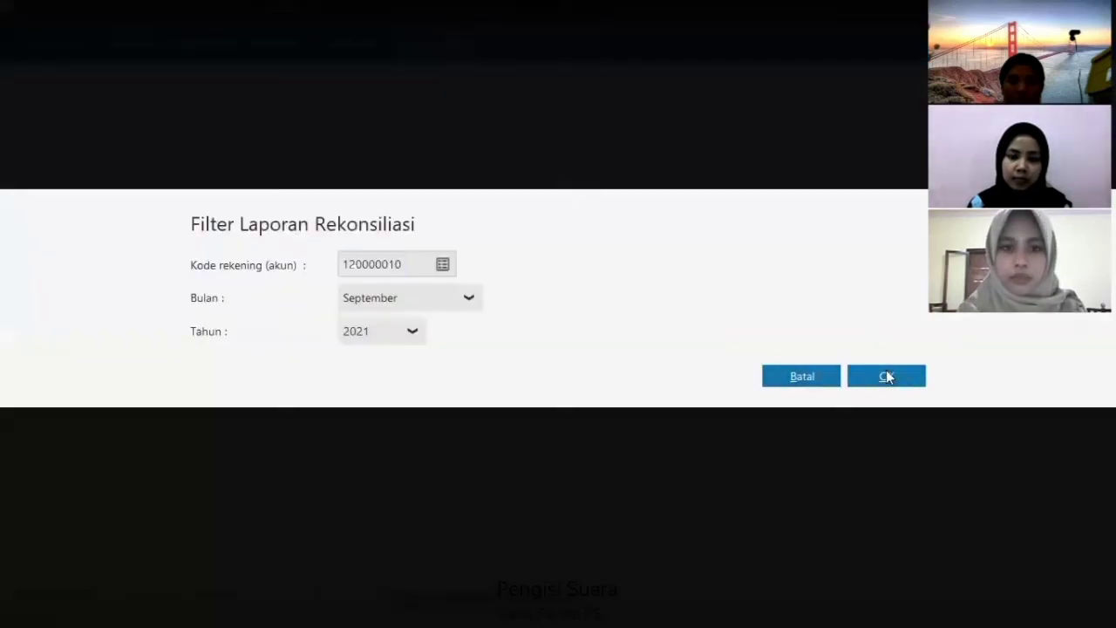
left_click(886, 373)
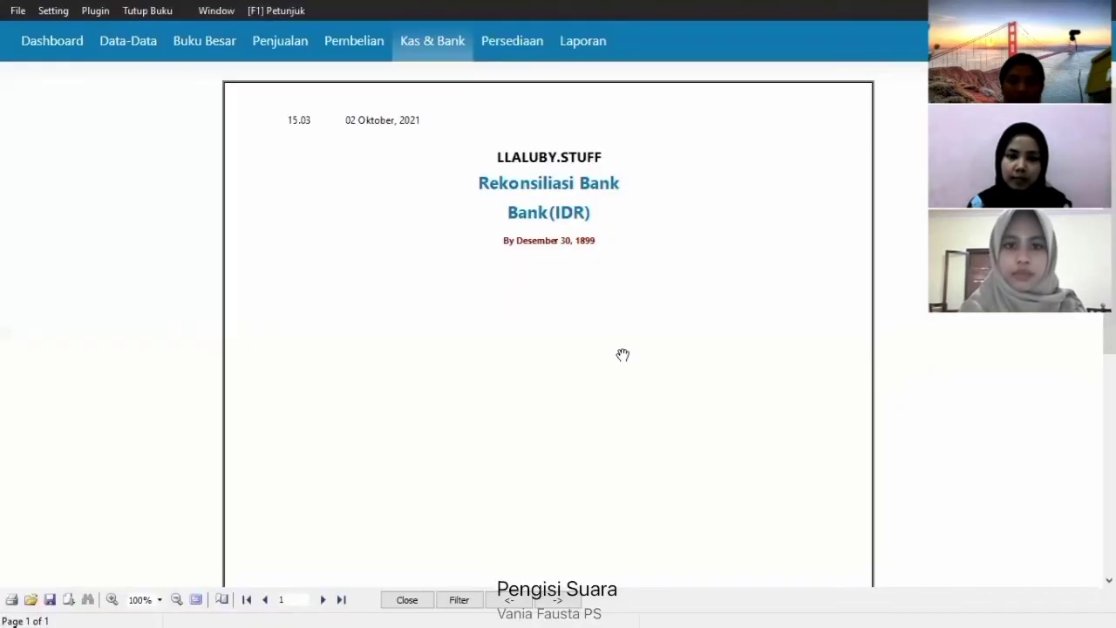
scroll(623, 354, "down", 2)
scroll(549, 331, "up", 2)
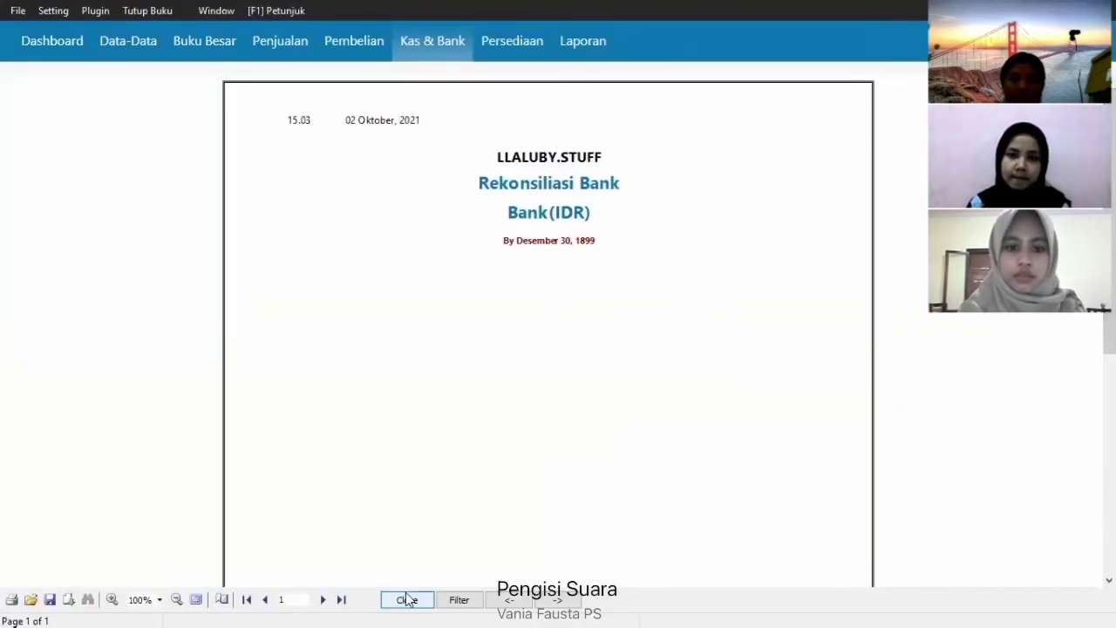
left_click(406, 599)
left_click(1055, 597)
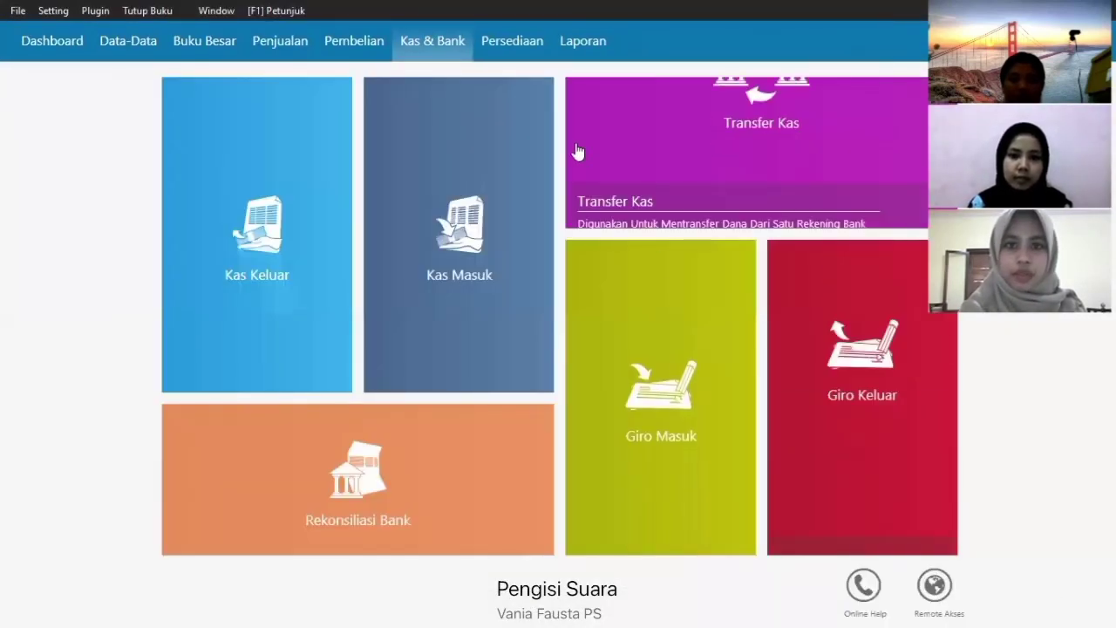
- Generate the September 2021 Laba Rugi Standar report (net profit 1.731.625.00) and close it
left_click(594, 42)
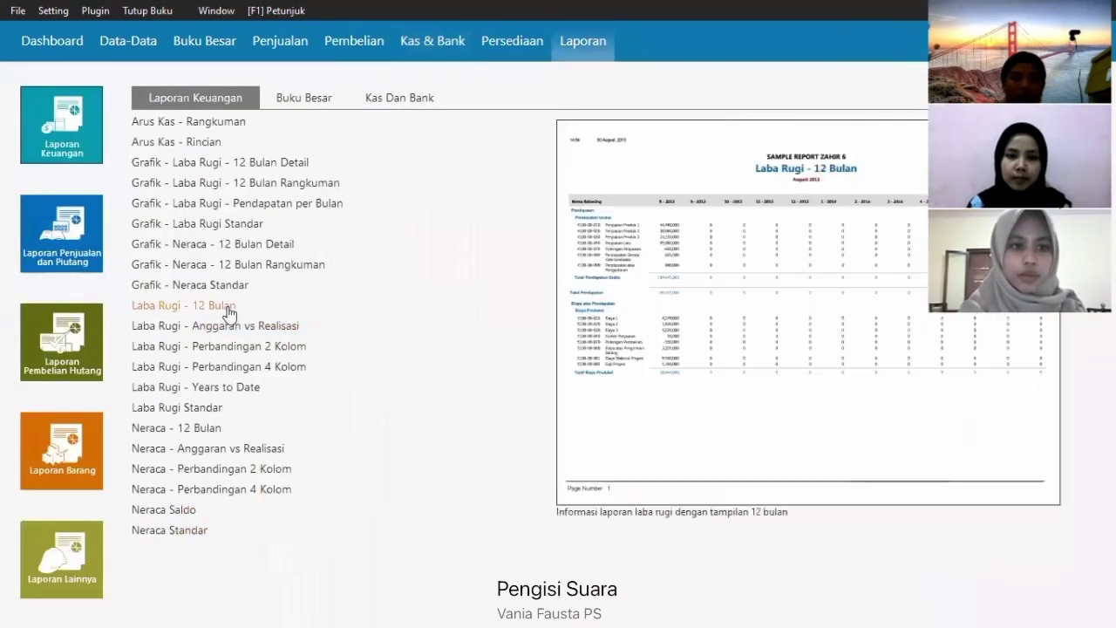
left_click(200, 407)
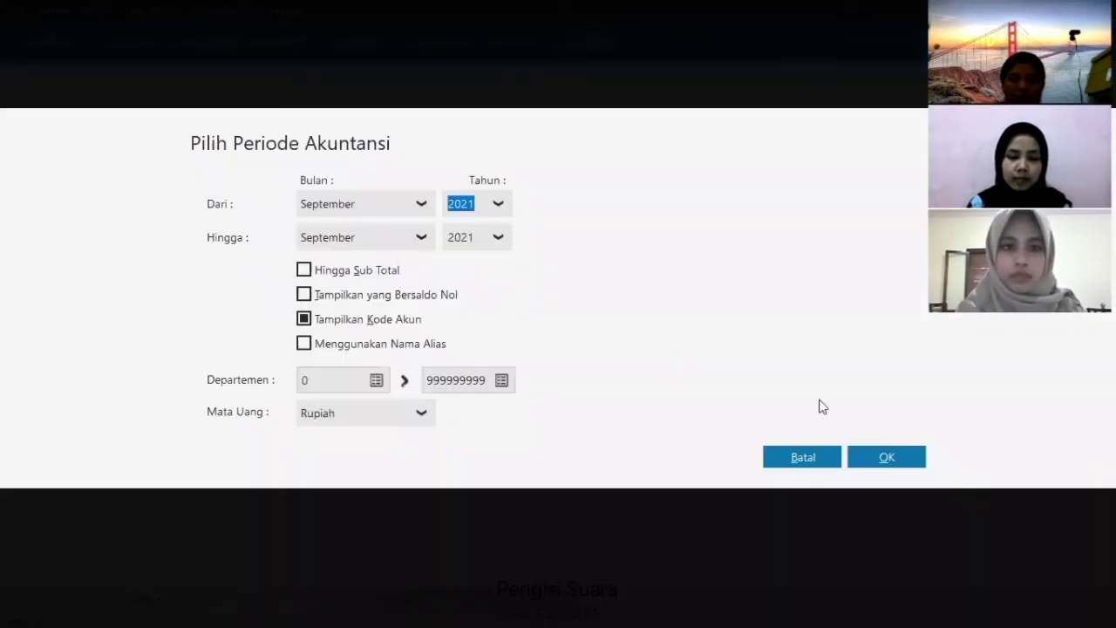
left_click(911, 462)
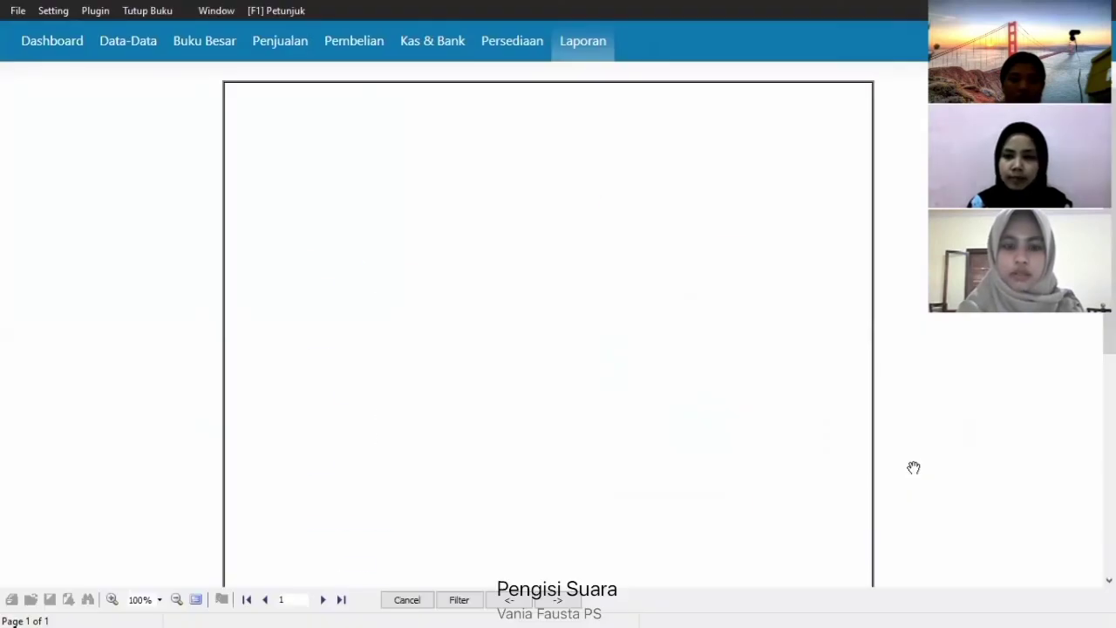
scroll(548, 327, "down", 3)
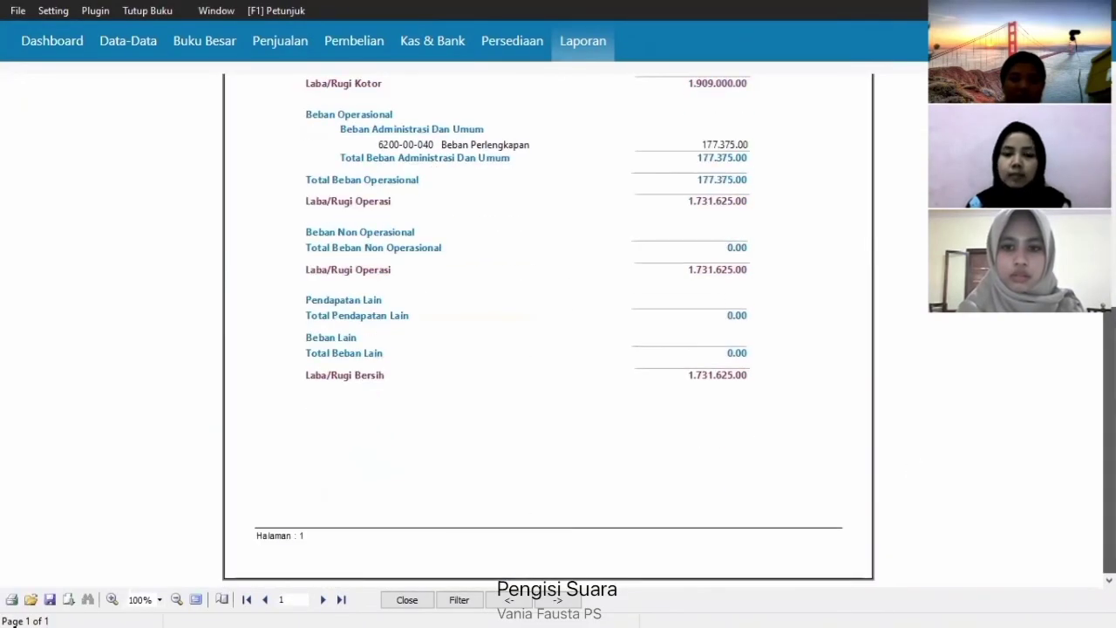
scroll(547, 327, "up", 2)
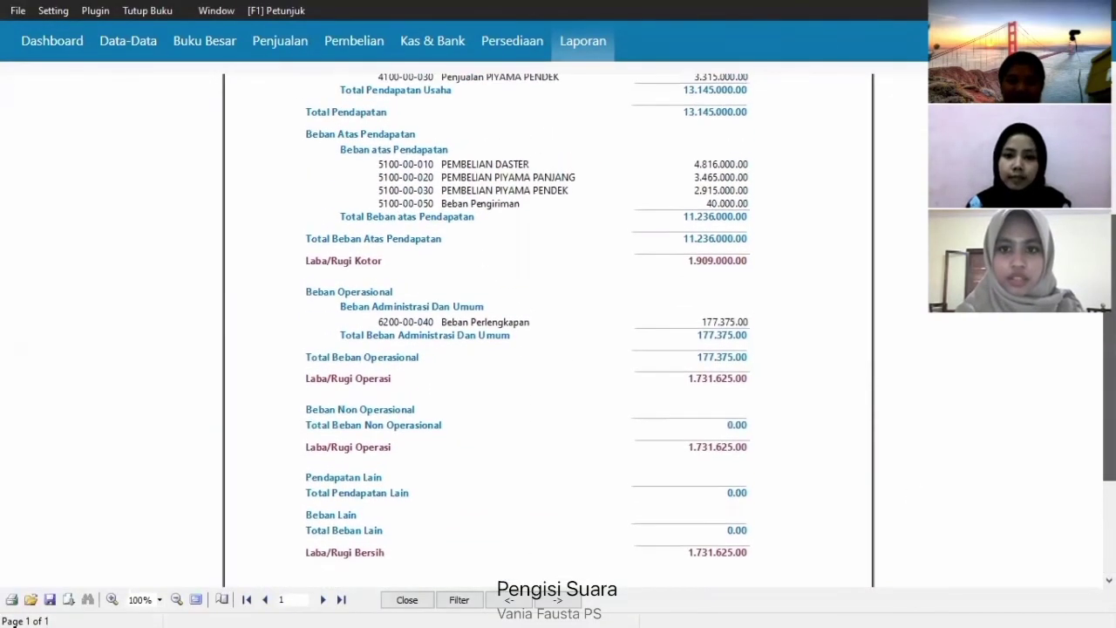
scroll(547, 327, "up", 1)
scroll(548, 327, "down", 2)
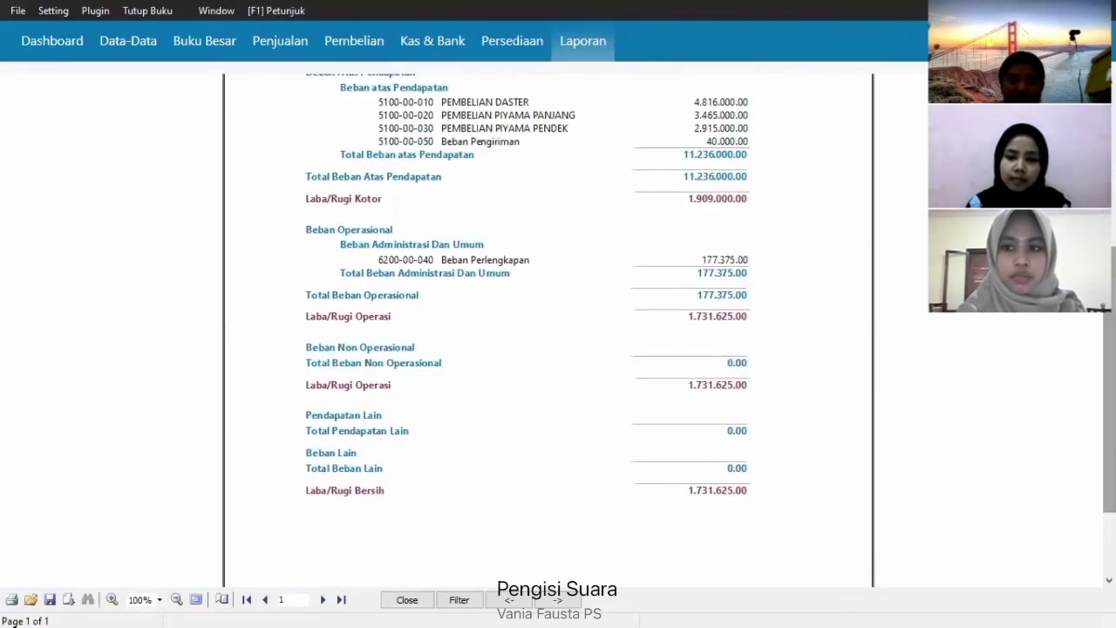
scroll(937, 334, "up", 4)
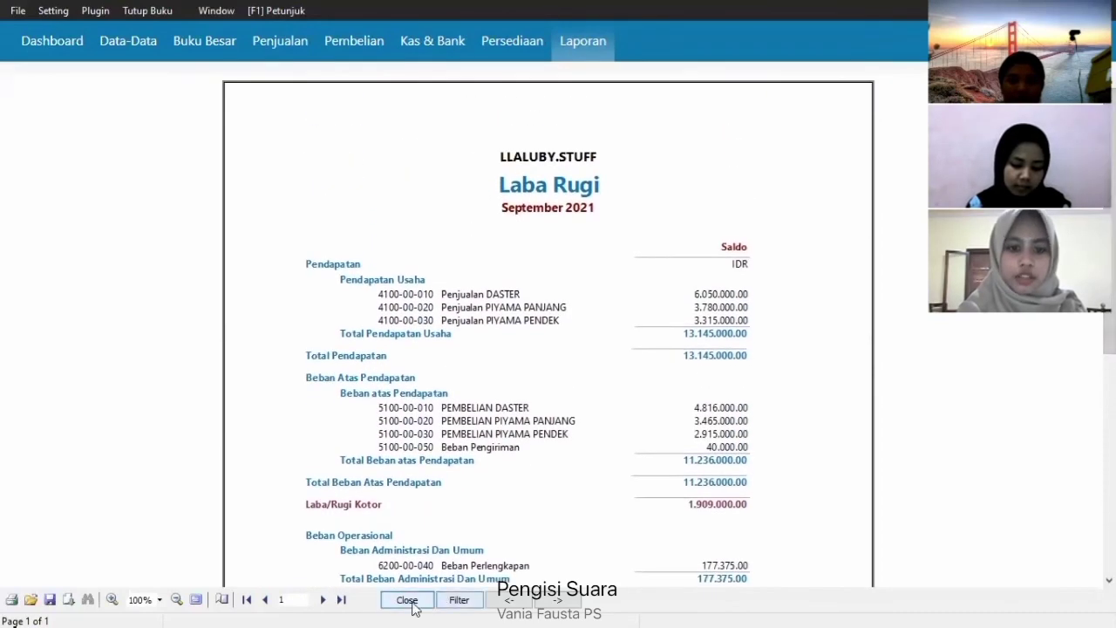
left_click(410, 602)
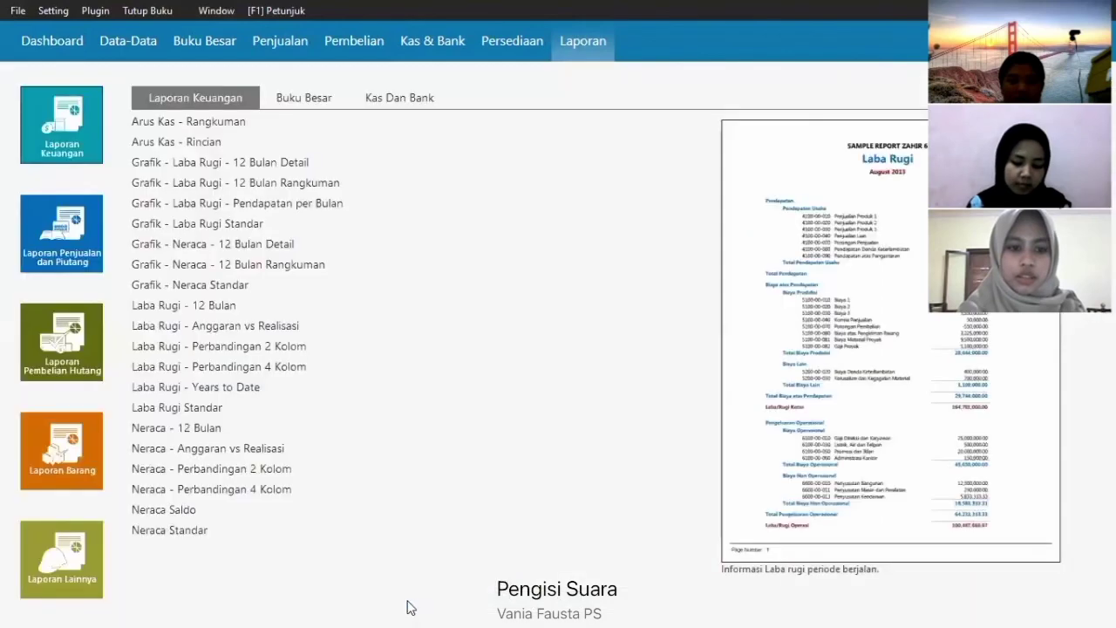
- Generate the September 2021 Neraca Standar with Bank 8.403.000.00, then close it
left_click(179, 532)
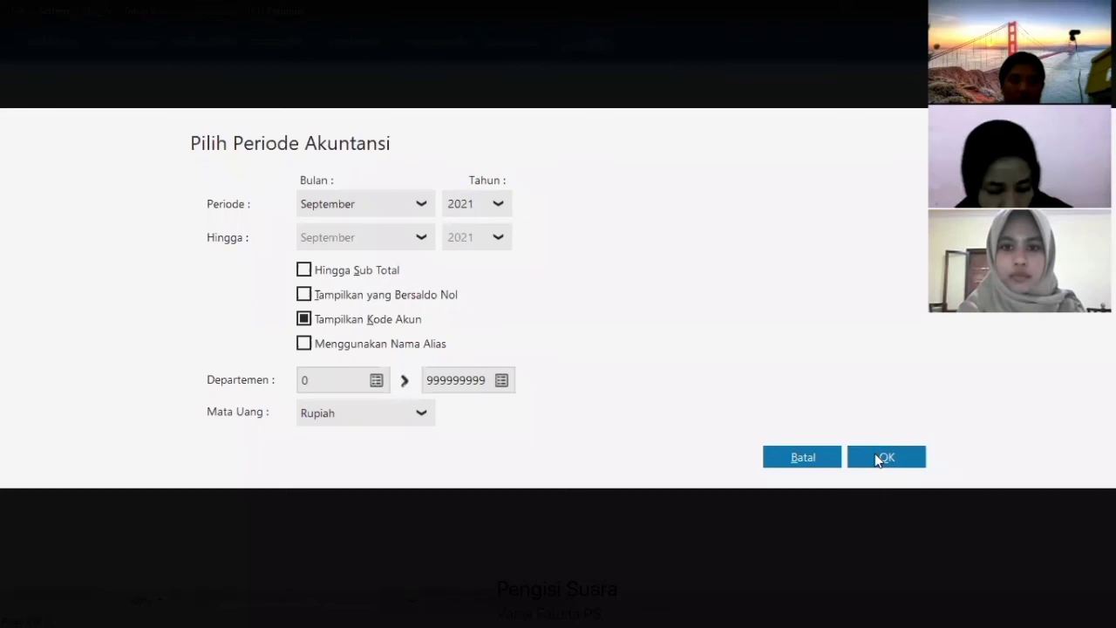
left_click(882, 457)
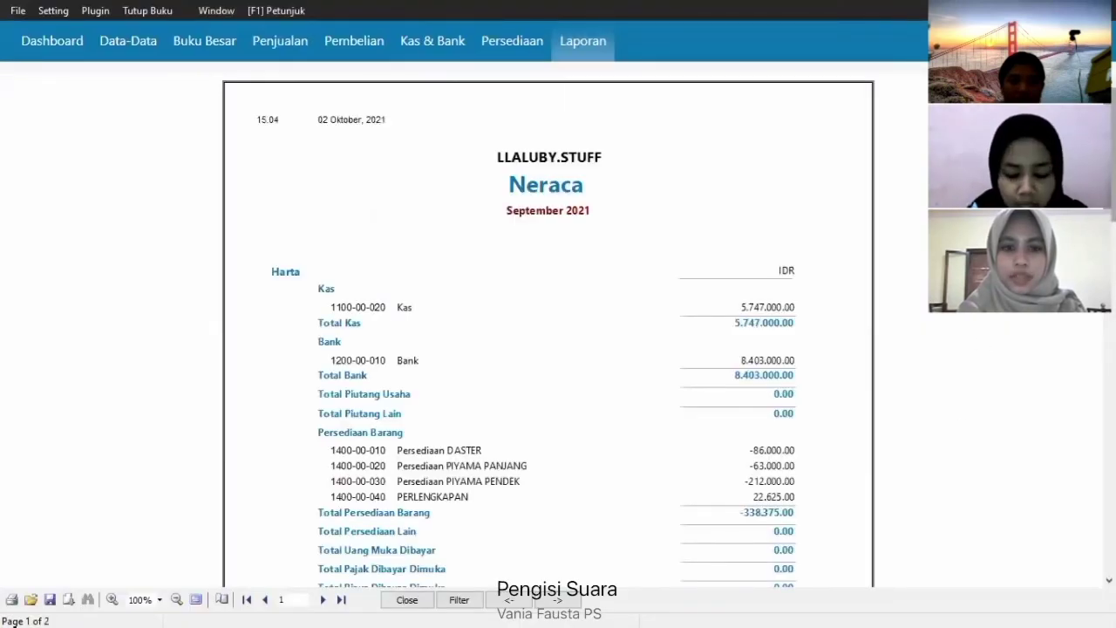
scroll(547, 331, "down", 10)
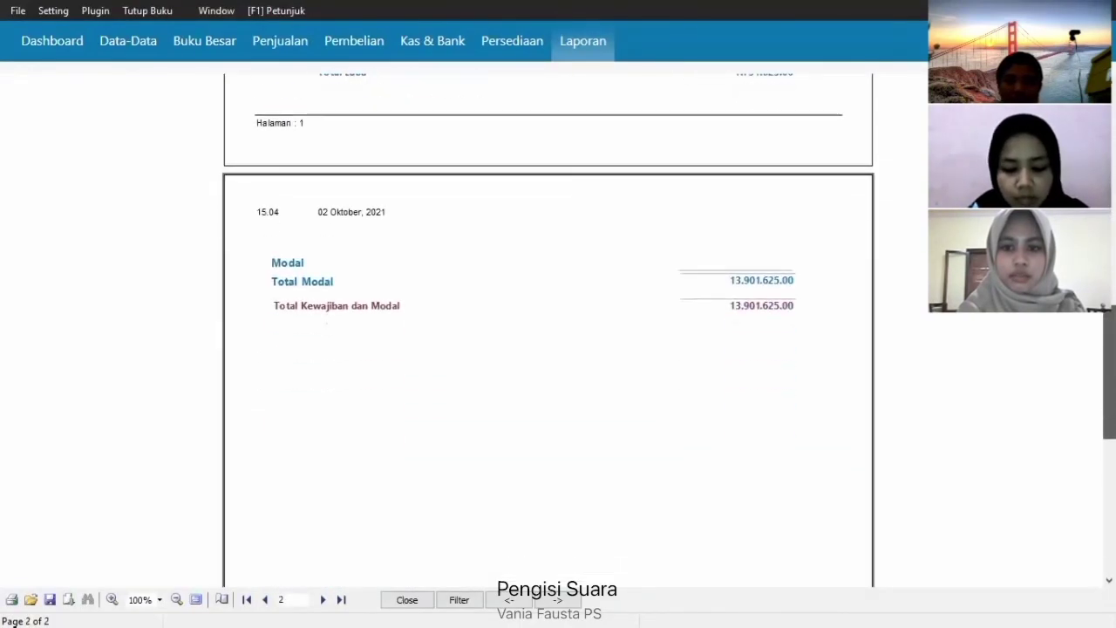
scroll(547, 332, "up", 10)
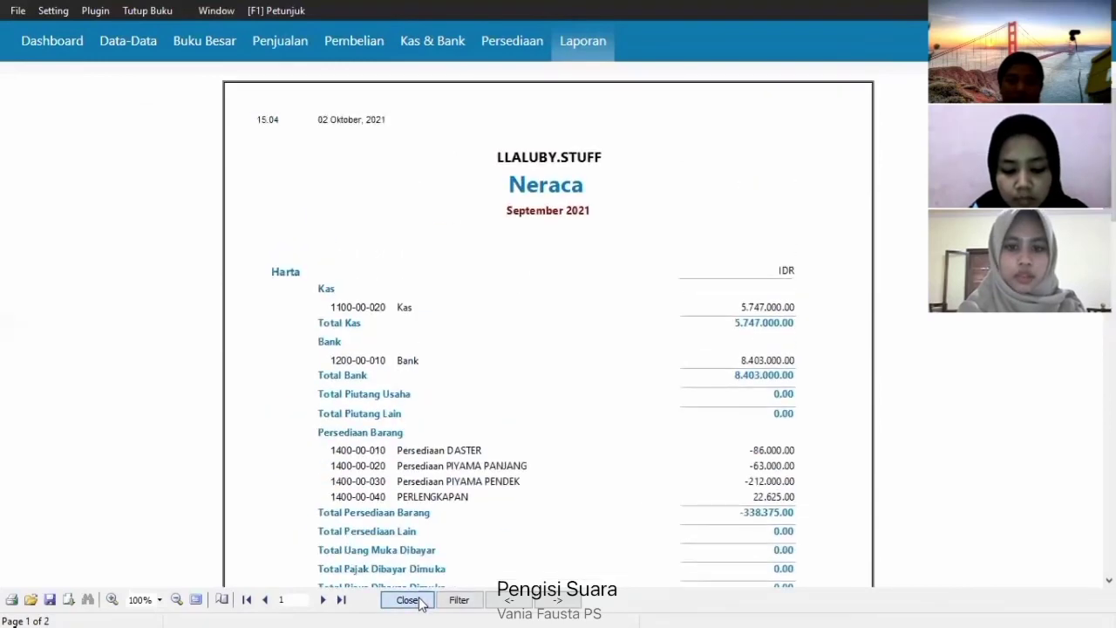
left_click(406, 600)
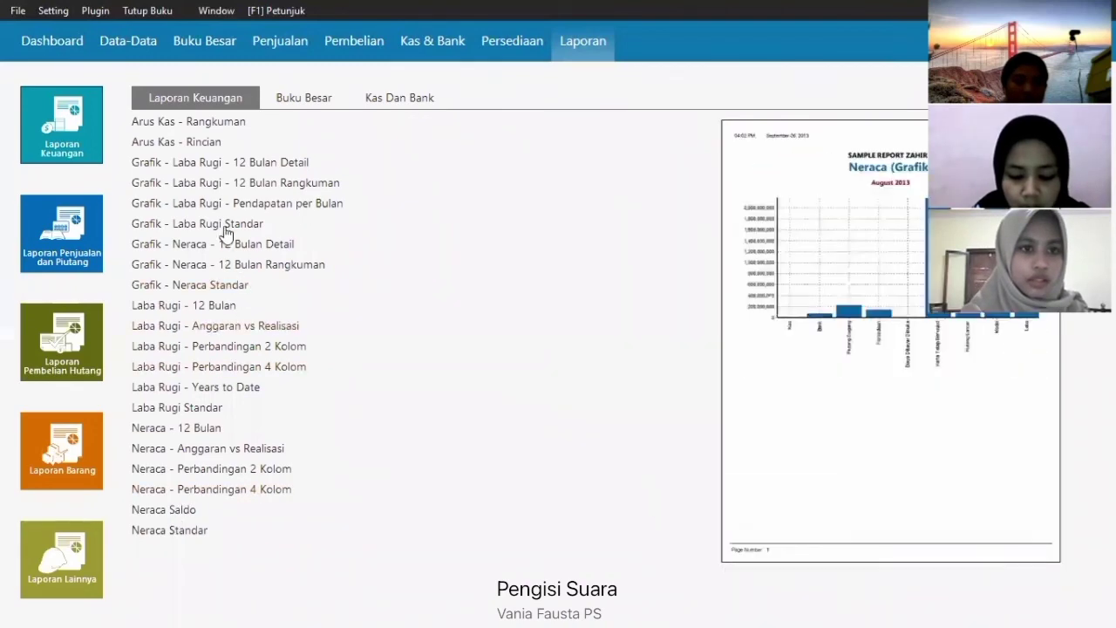
- Generate the Arus Kas - Rangkuman report for 01/09/2021–30/09/2021 and close it
left_click(223, 125)
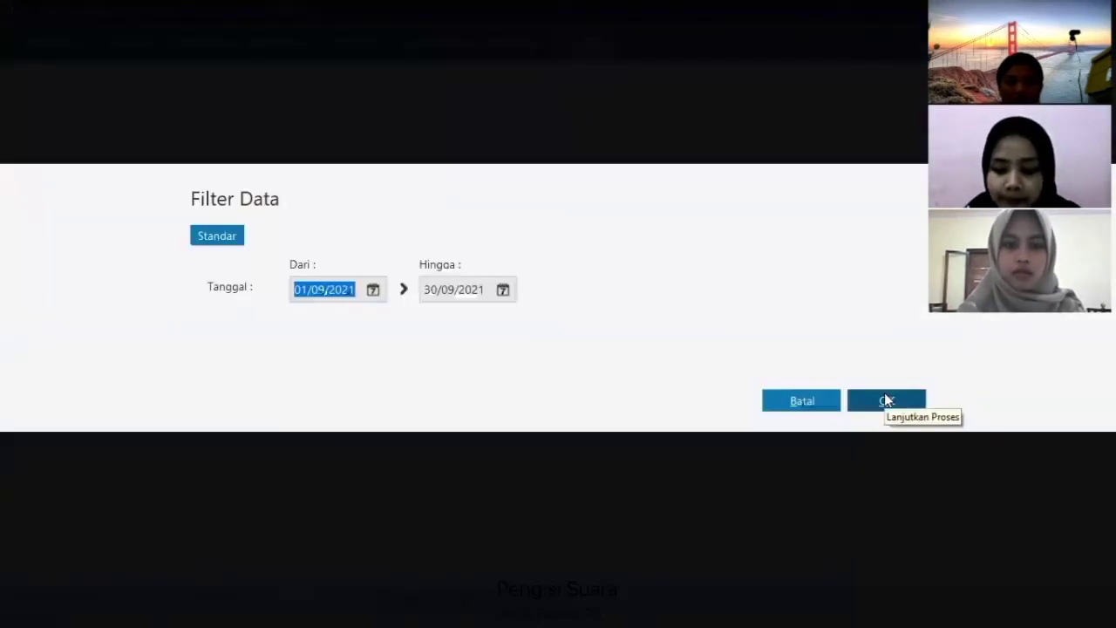
left_click(884, 394)
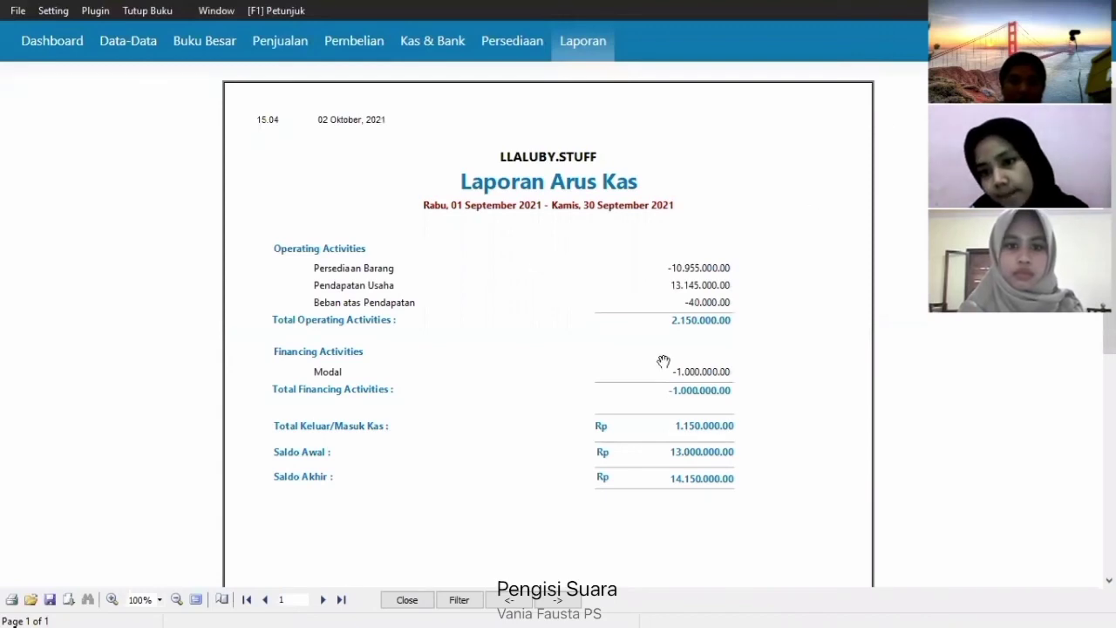
left_click(408, 601)
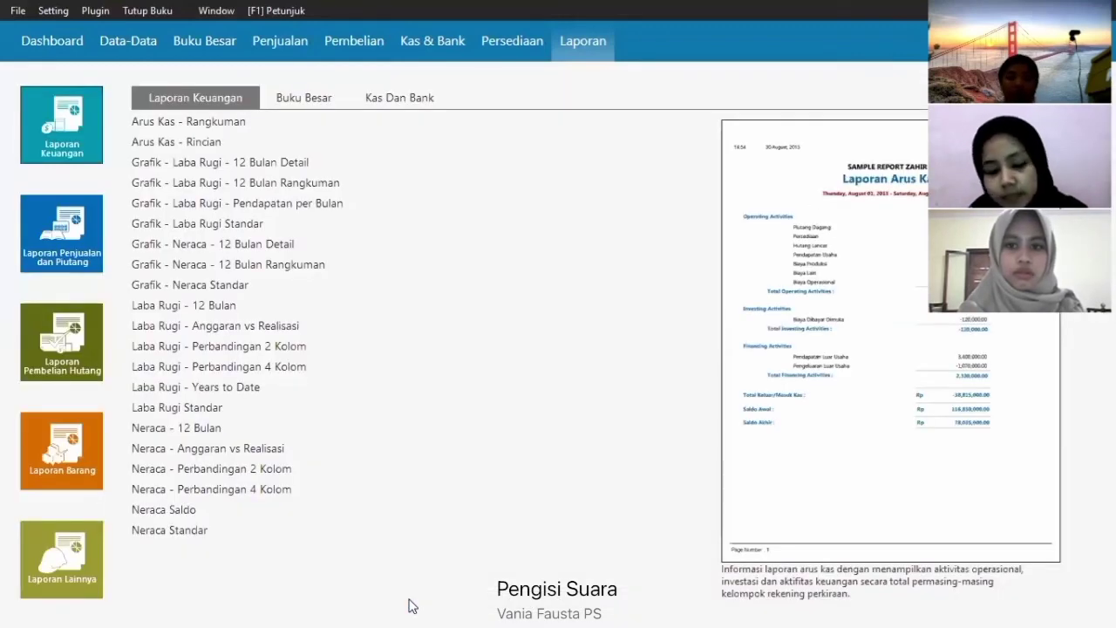